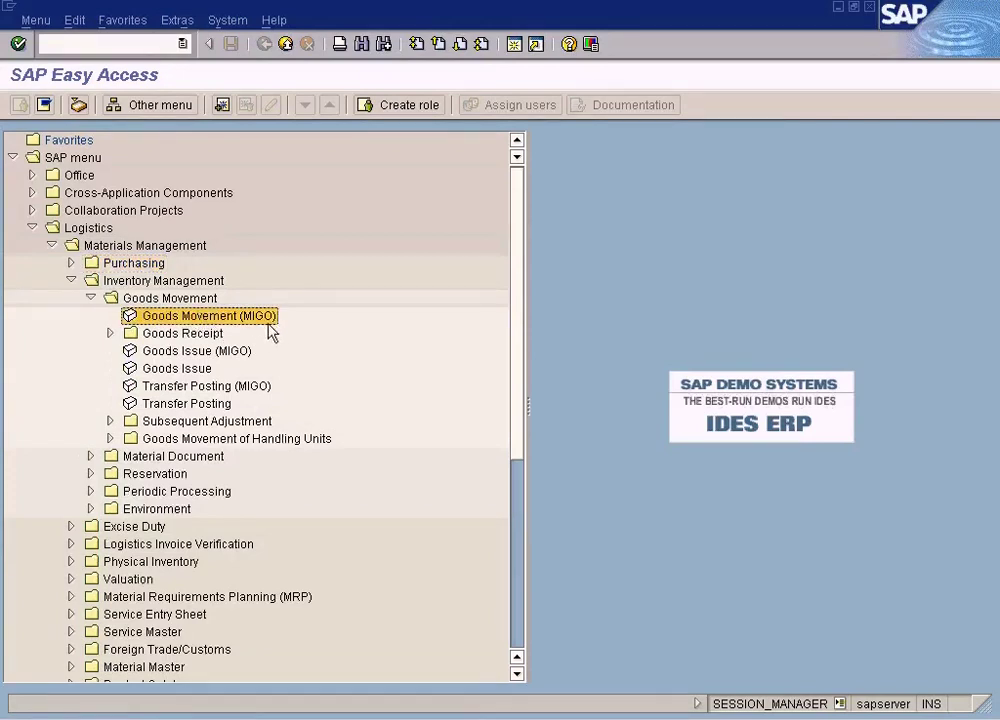
Step: Look into the Goods Receipt folder under Inventory Management and open the Goods Movement (MIGO) transaction
left_click(110, 333)
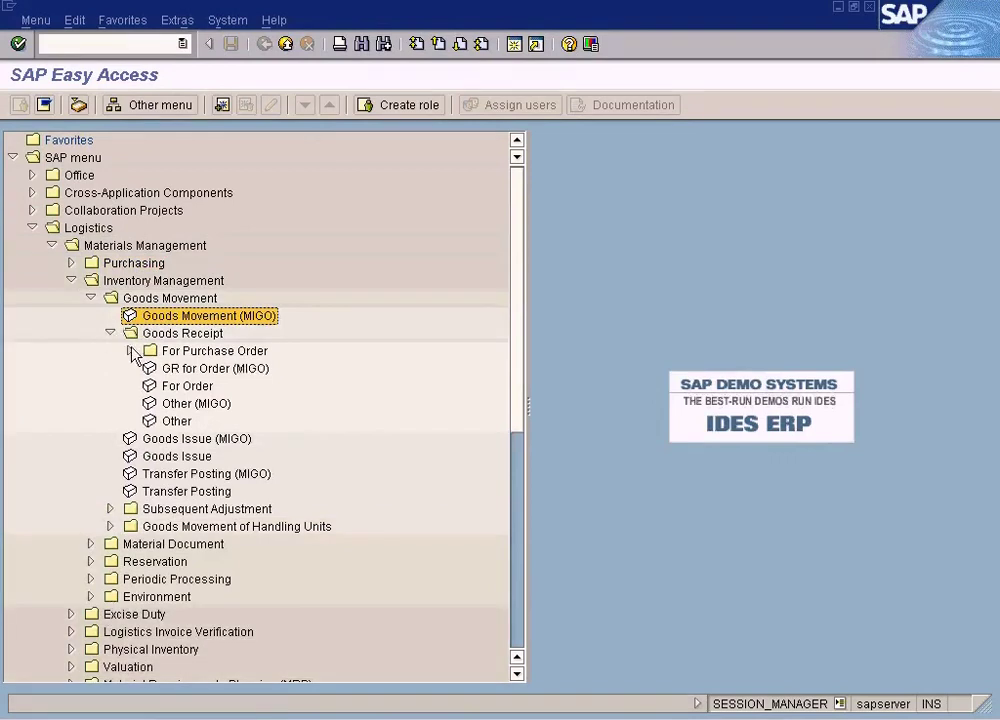
left_click(130, 351)
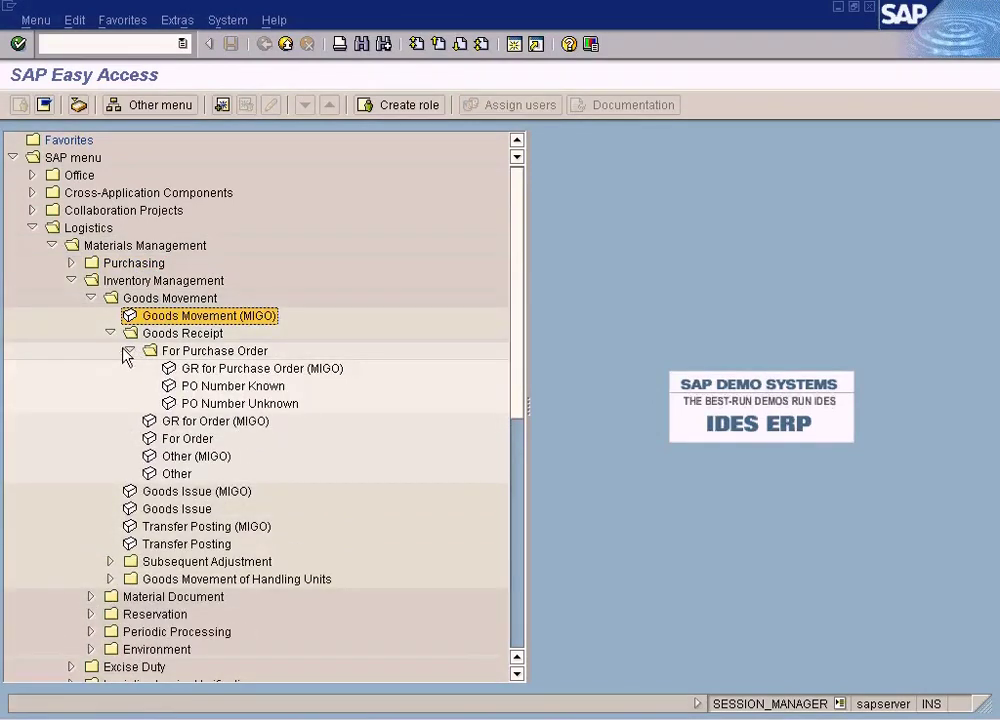
left_click(110, 333)
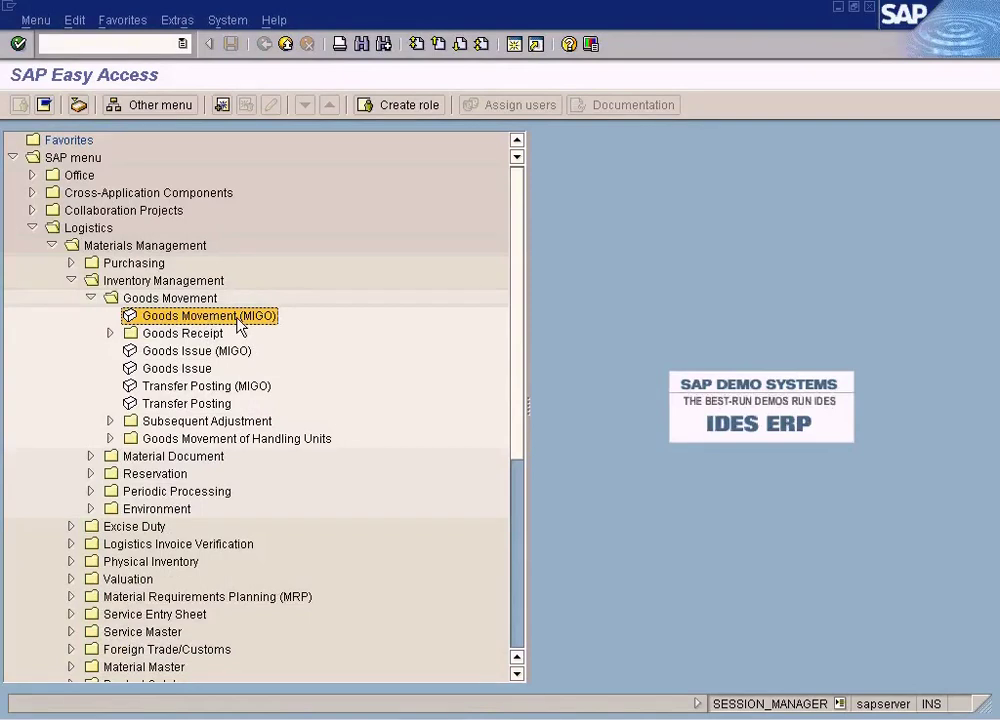
double_click(237, 318)
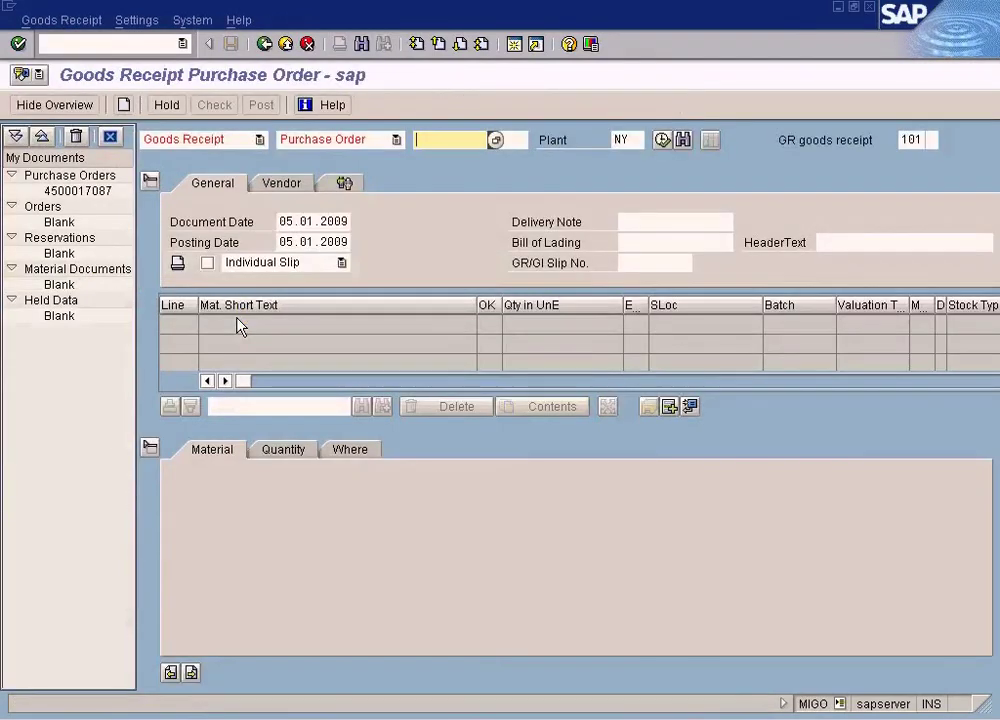
Step: Copy over the purchase order number from the Notepad note and load that purchase order into the goods receipt
left_click(396, 140)
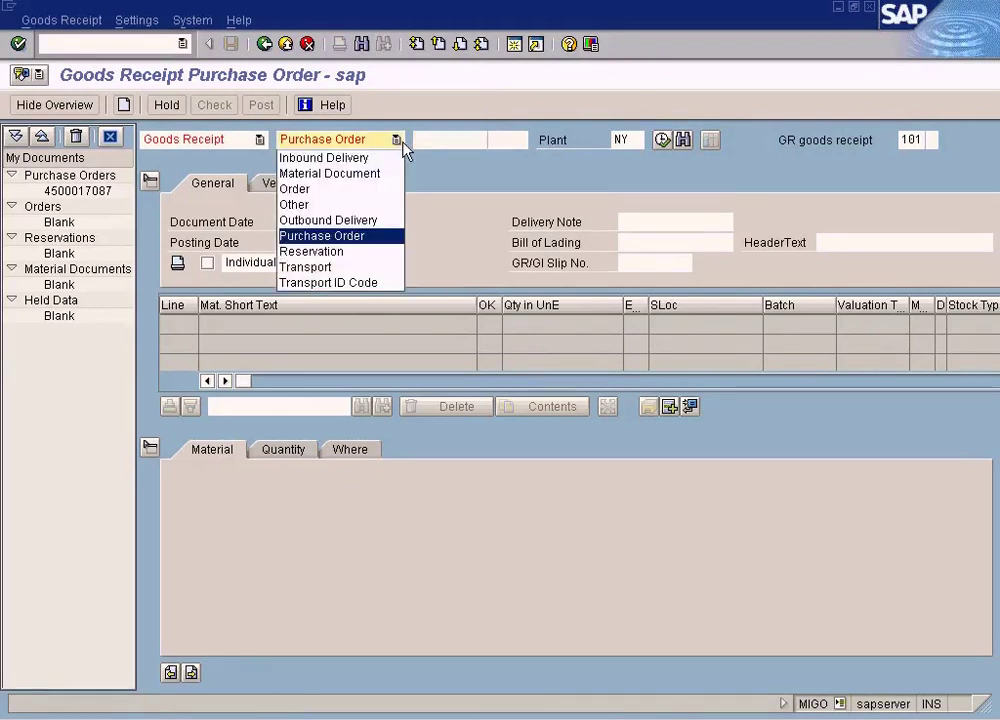
left_click(447, 168)
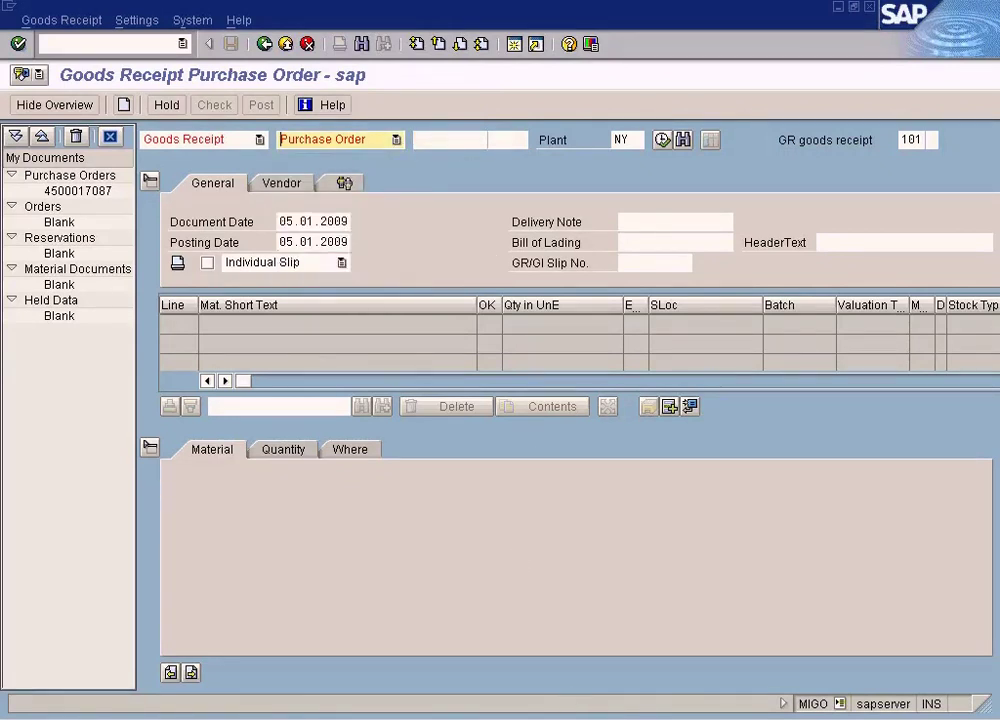
key("alt+Tab")
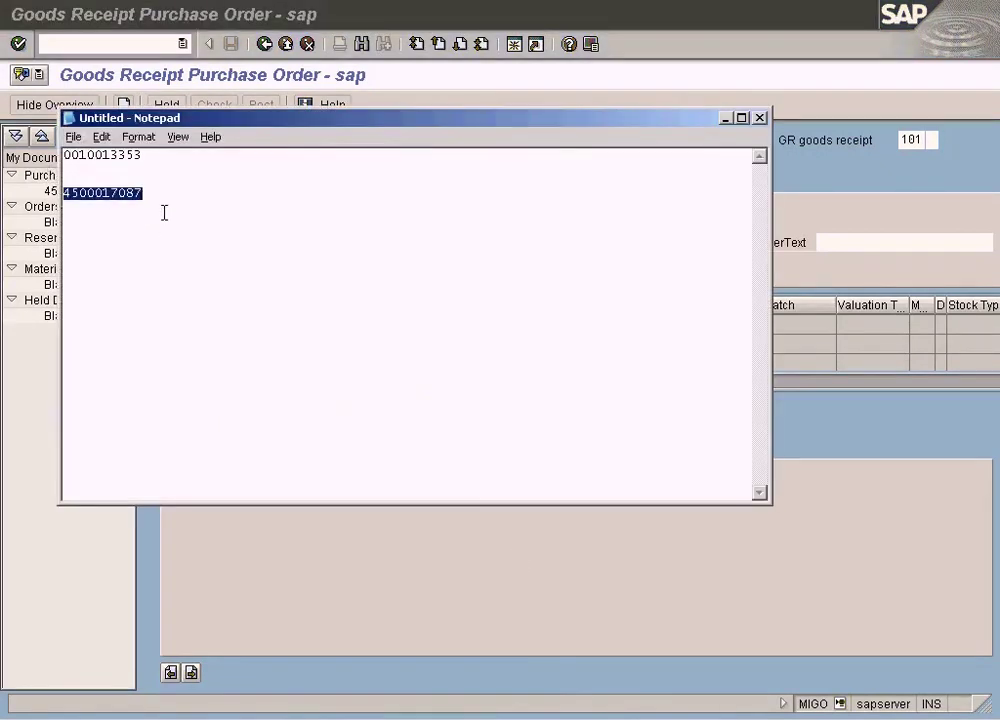
key("alt+Tab")
left_click(451, 140)
key("ctrl+v")
key("Return")
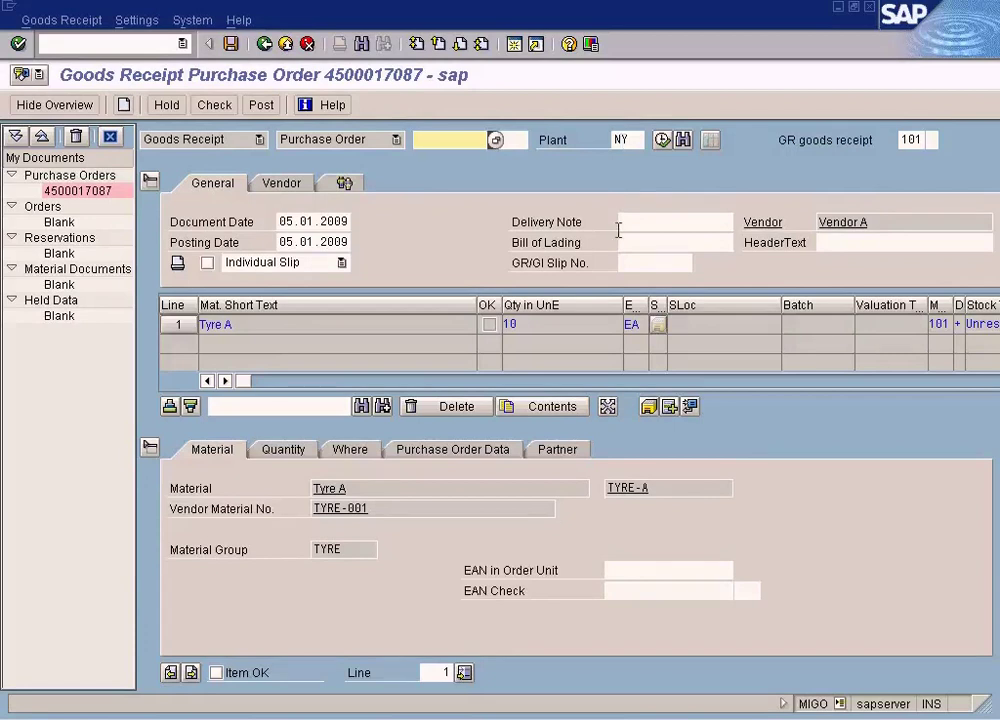
Step: Review the Tyre A item's quantity, storage location, movement, purchase order and material details
left_click(556, 323)
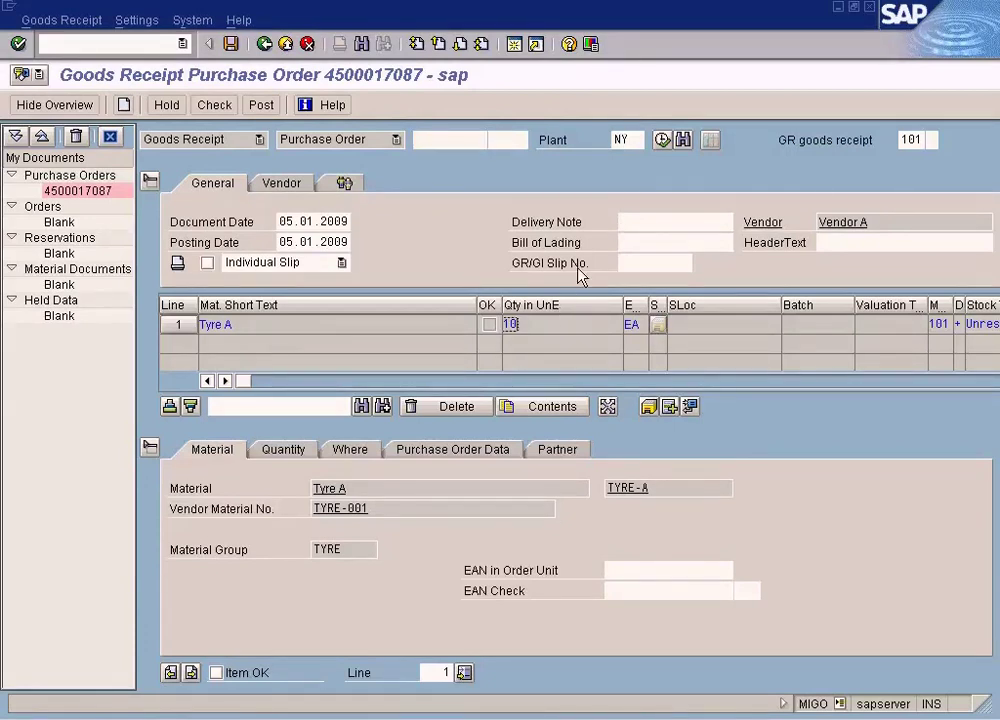
left_click(706, 323)
left_click(283, 450)
left_click(345, 487)
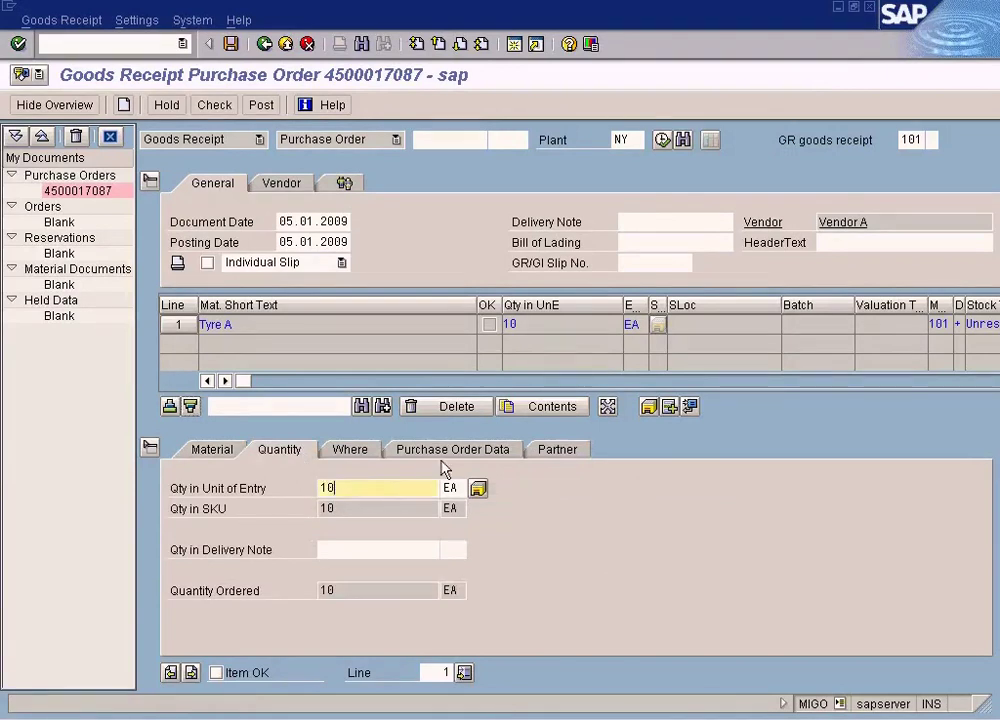
left_click(365, 450)
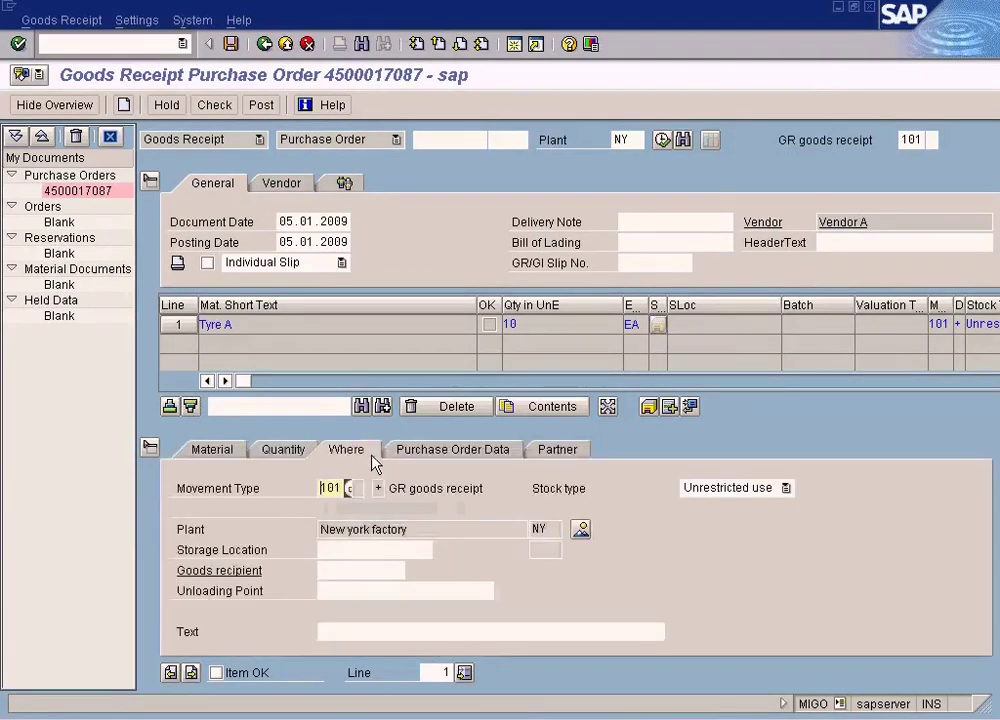
left_click(424, 458)
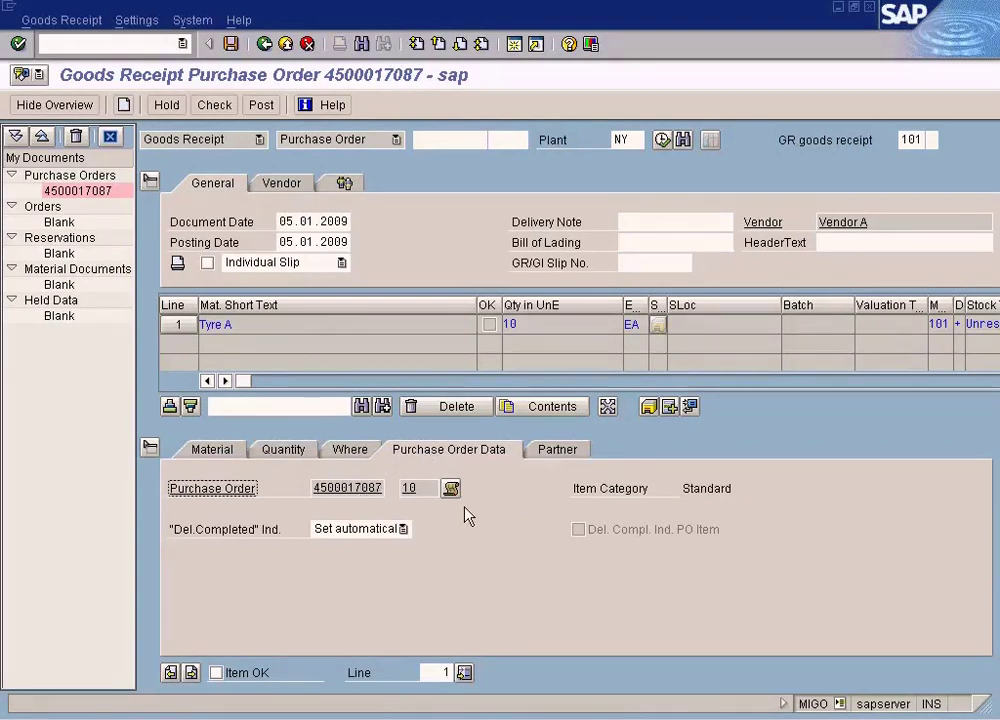
left_click(306, 457)
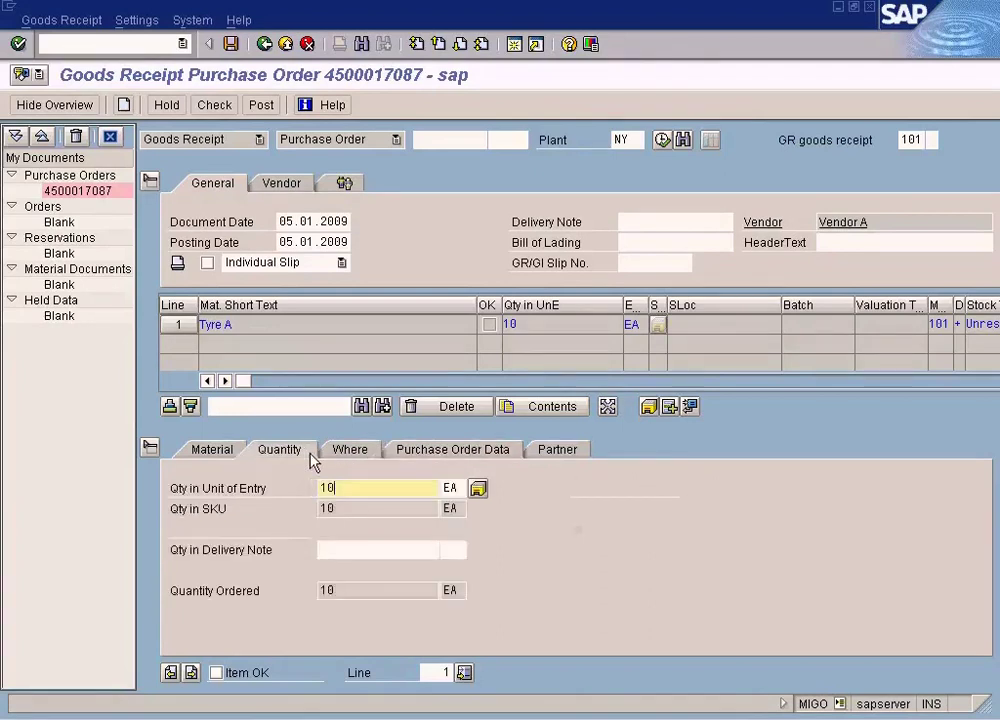
left_click(212, 449)
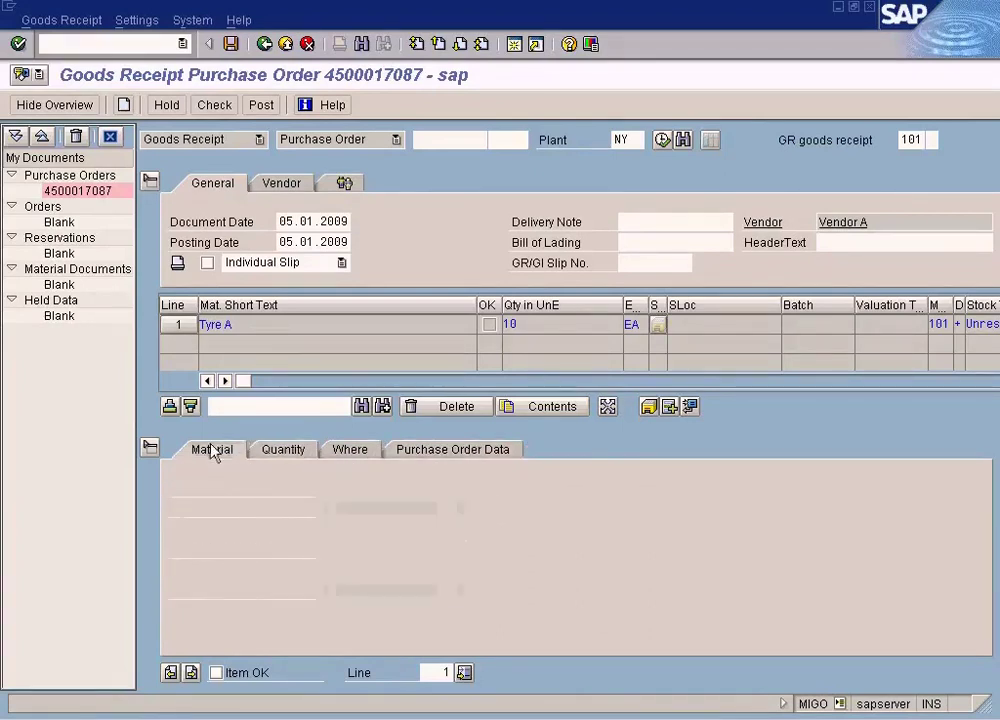
Step: Examine the Tyre A item's quantity in unit of entry, quantity in delivery note and quantity ordered
left_click(281, 452)
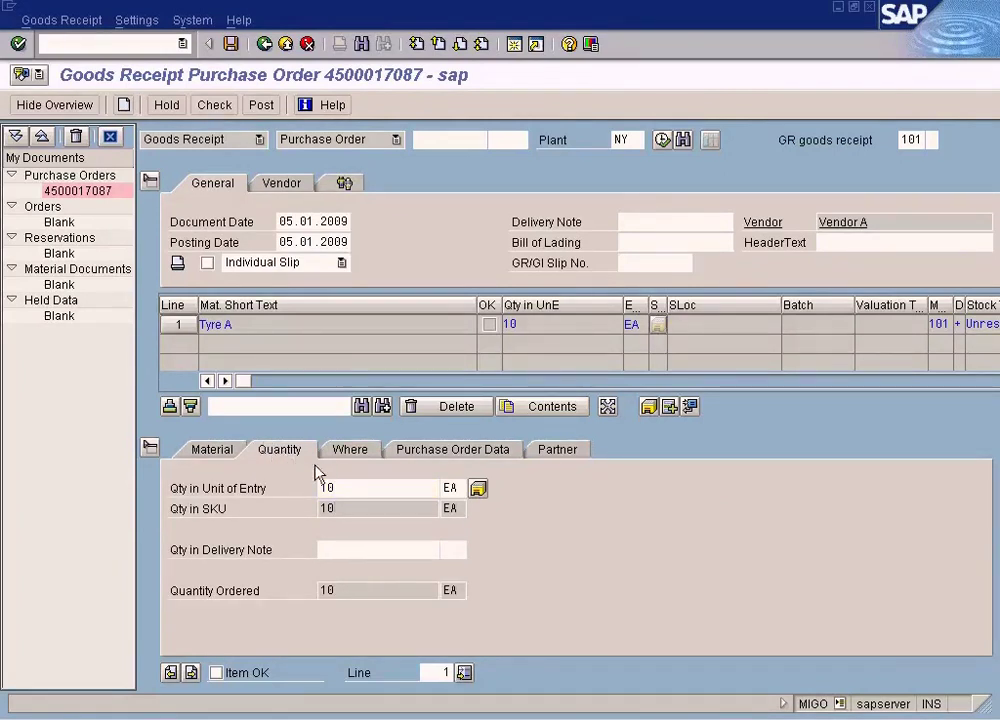
left_click(342, 487)
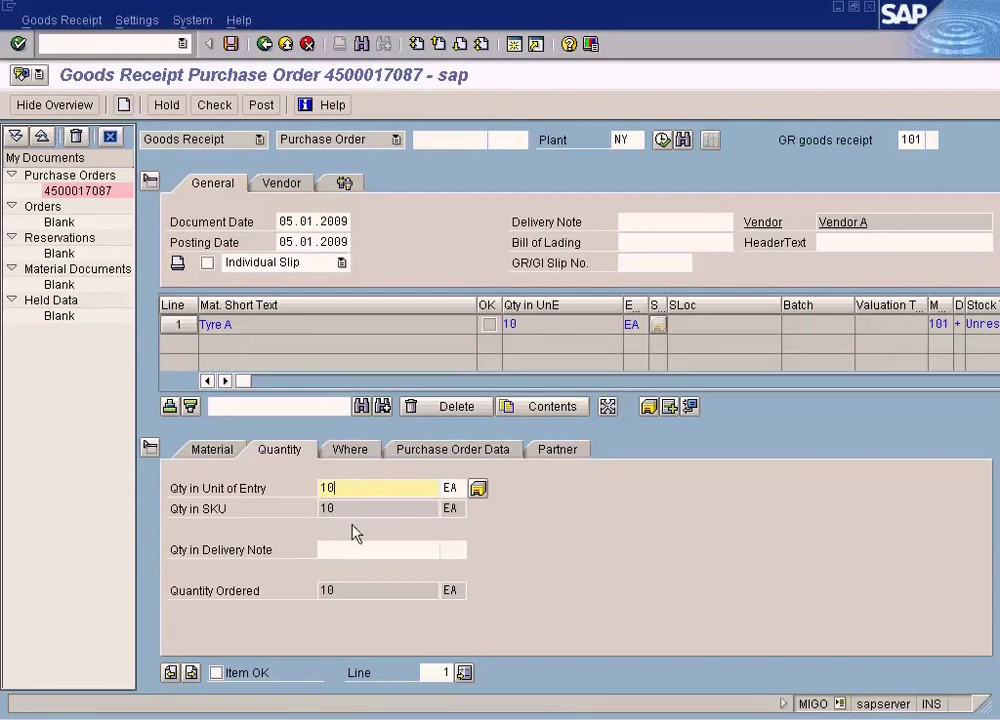
left_click(342, 546)
left_click(355, 491)
left_click(356, 588)
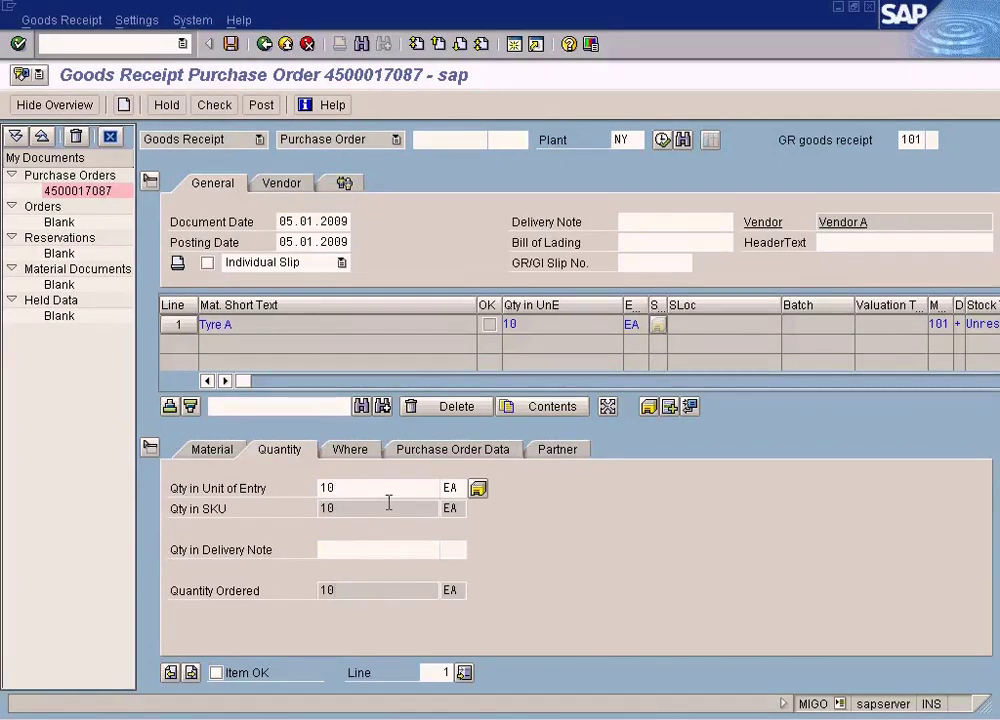
Step: Try a Qty in Unit of Entry of 7 for Tyre A and restore it to 10
double_click(536, 324)
double_click(364, 487)
type("7")
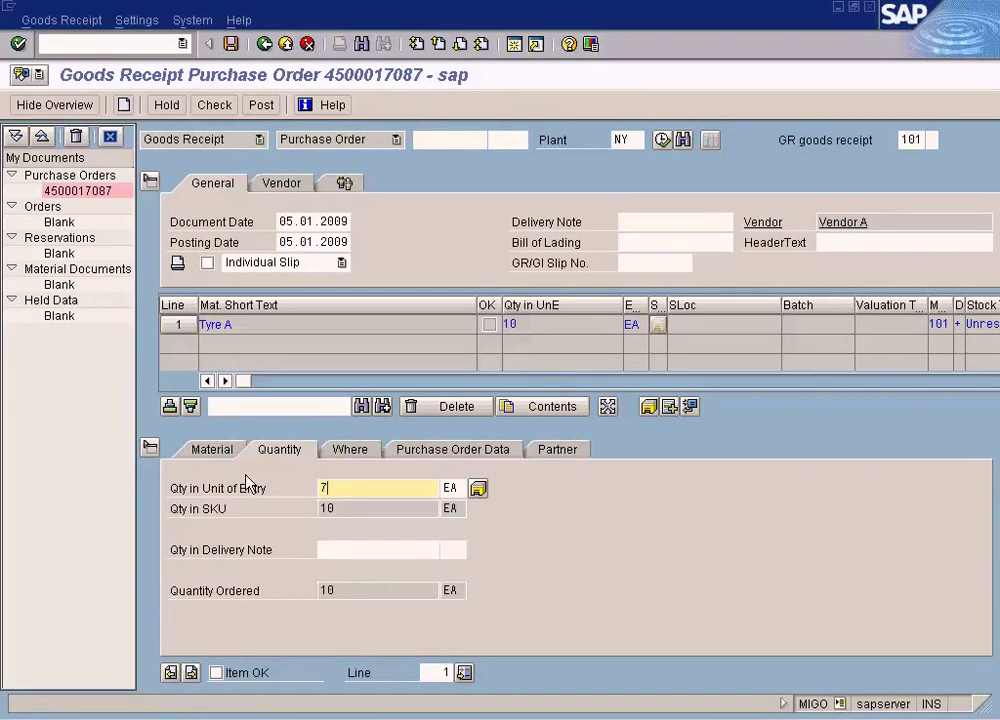
key("BackSpace")
type("10")
left_click_drag(338, 490, 315, 481)
left_click(346, 487)
Step: Look up the field help for Qty in Delivery Note and close it
left_click(350, 547)
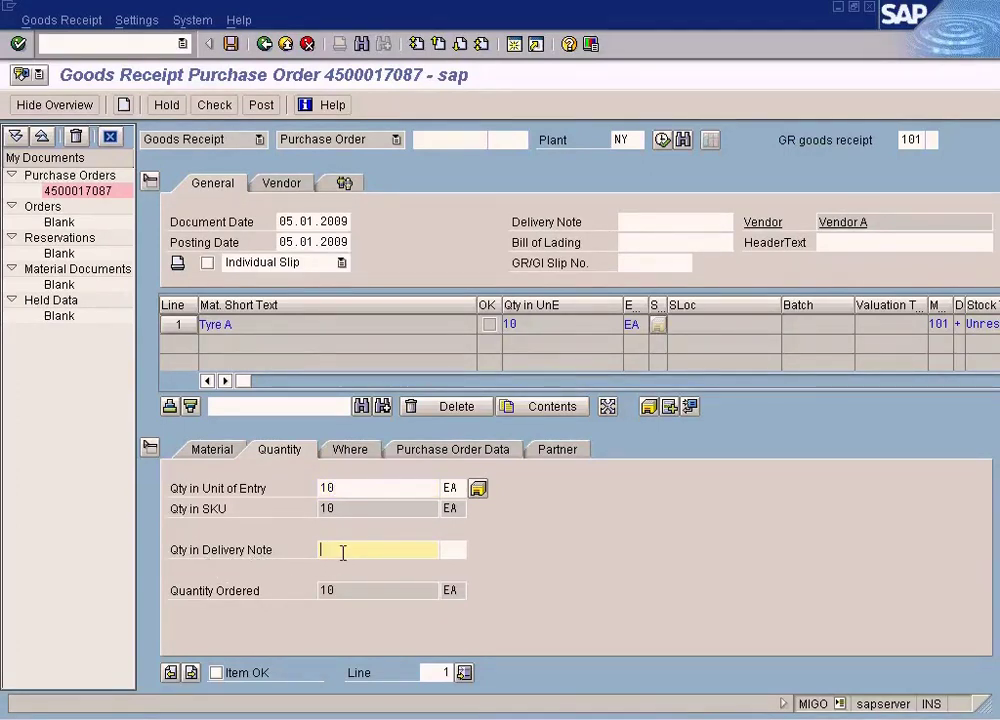
key("F1")
left_click(377, 46)
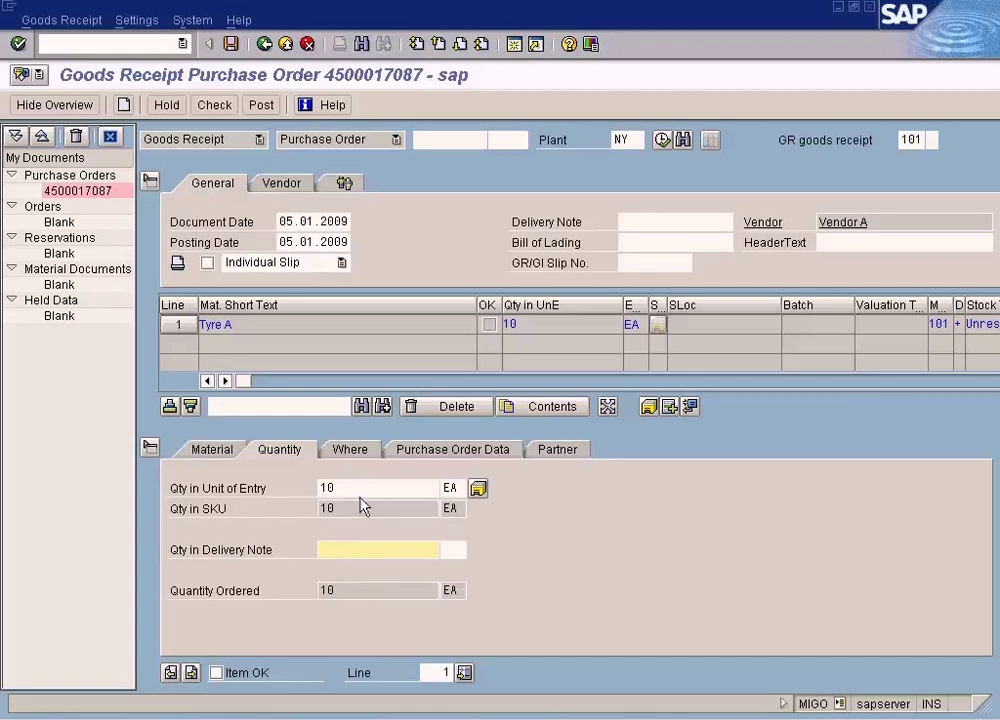
Step: Set the Qty in Unit of Entry to 8 and the Qty in Delivery Note to 10 for Tyre A
left_click_drag(348, 489, 295, 487)
type("8")
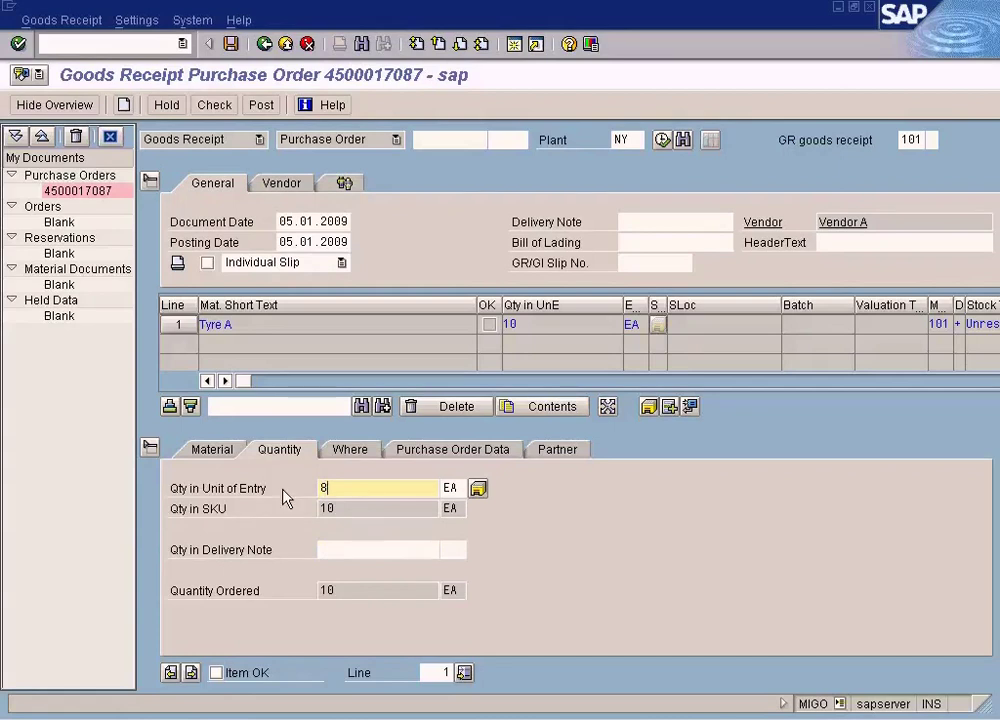
left_click(333, 550)
type("10")
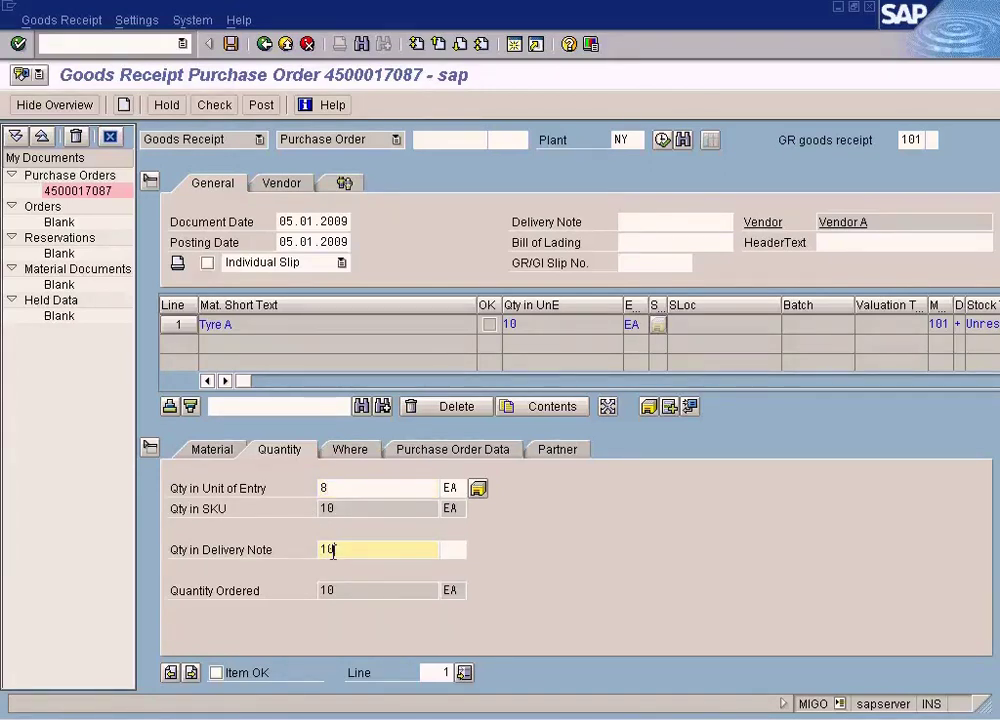
Step: Compare the Qty in Unit of Entry with the Qty in Delivery Note for the Tyre A item
left_click(348, 487)
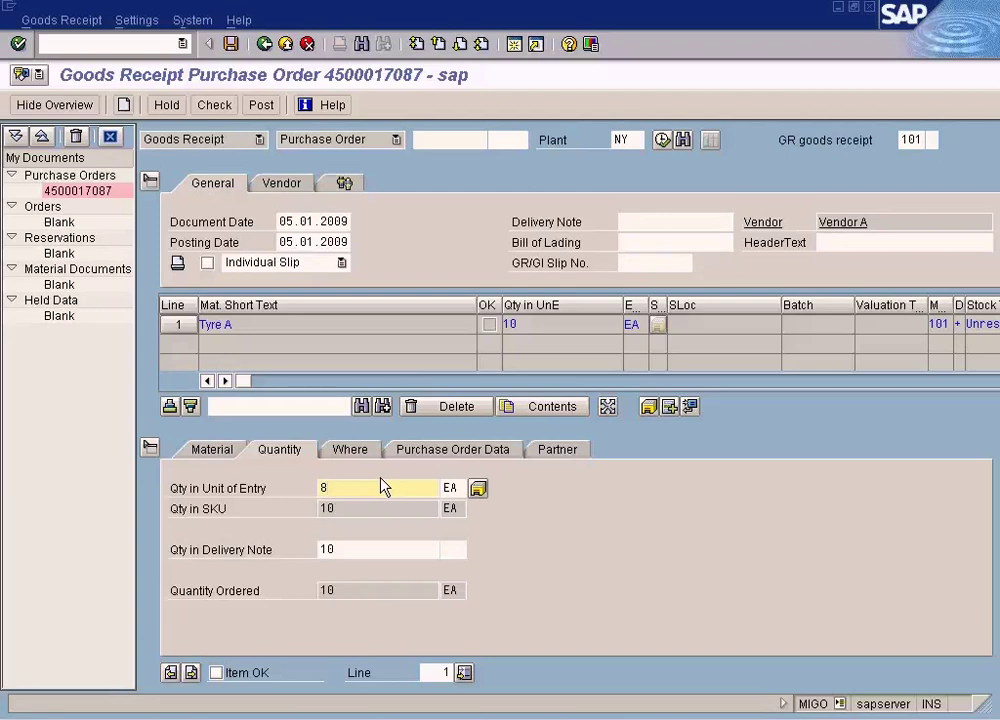
left_click_drag(361, 545, 299, 544)
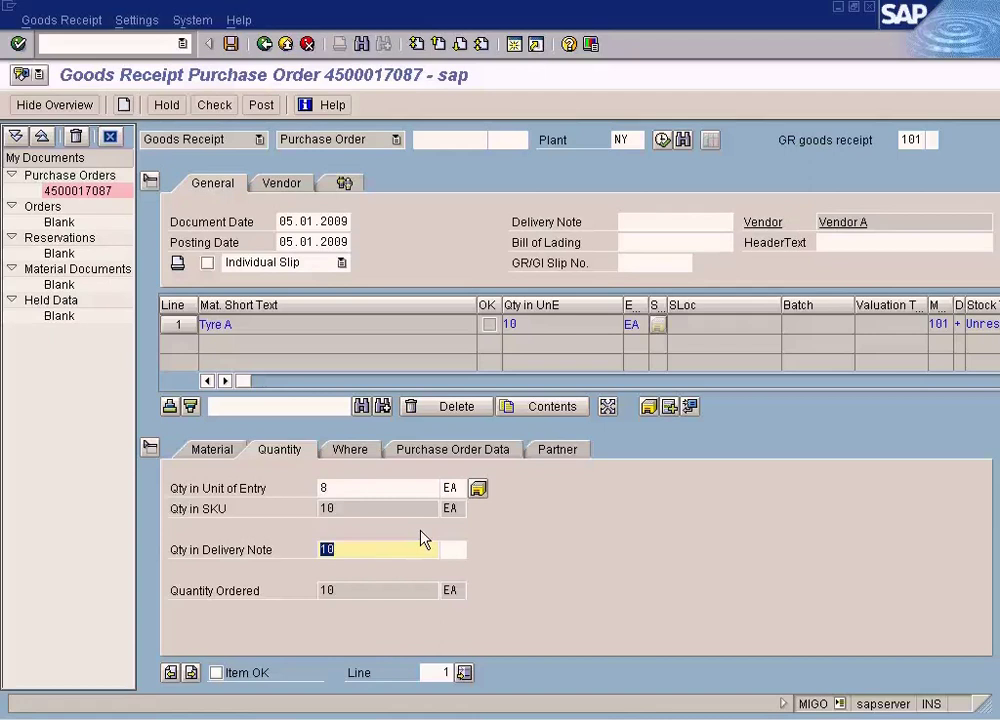
left_click(358, 490)
left_click(359, 546)
left_click(357, 491)
left_click_drag(357, 491, 308, 482)
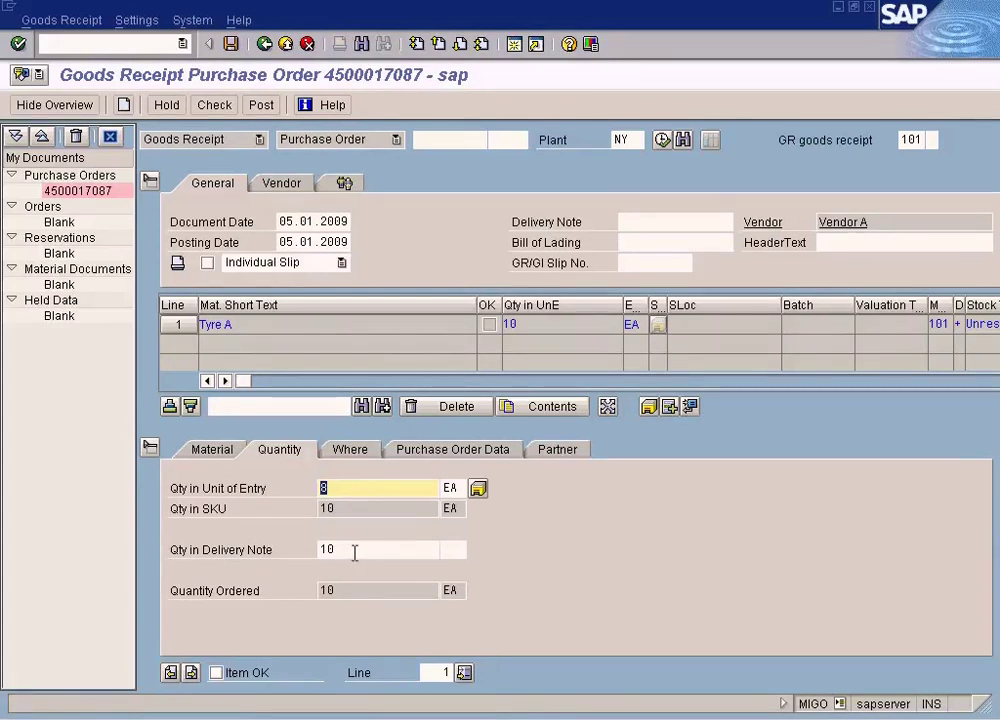
left_click_drag(353, 553, 288, 542)
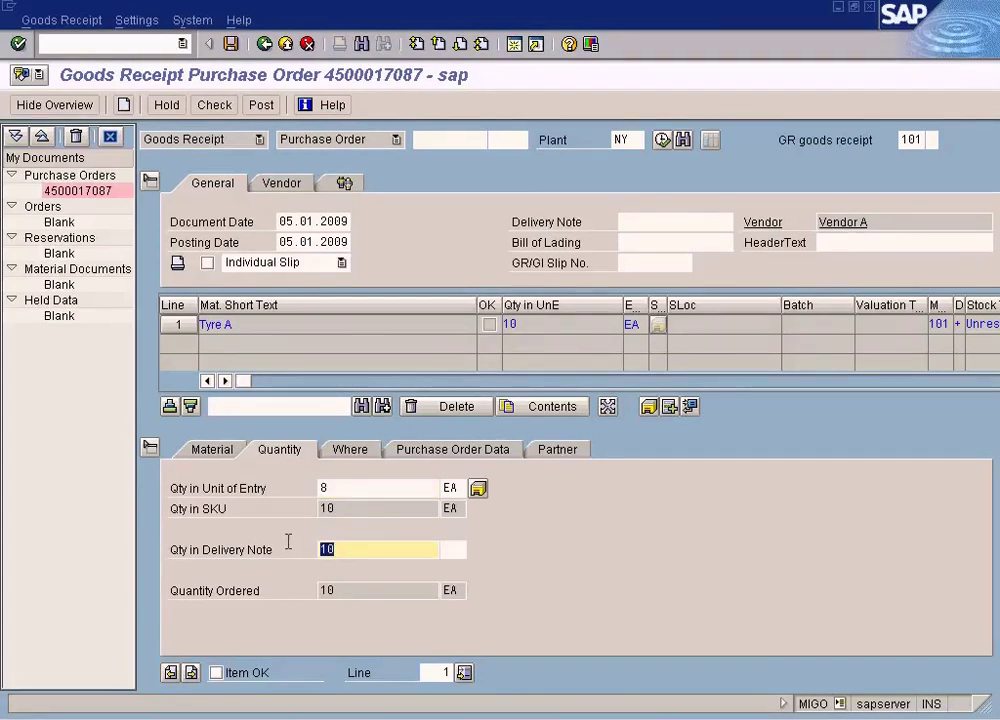
left_click(344, 491)
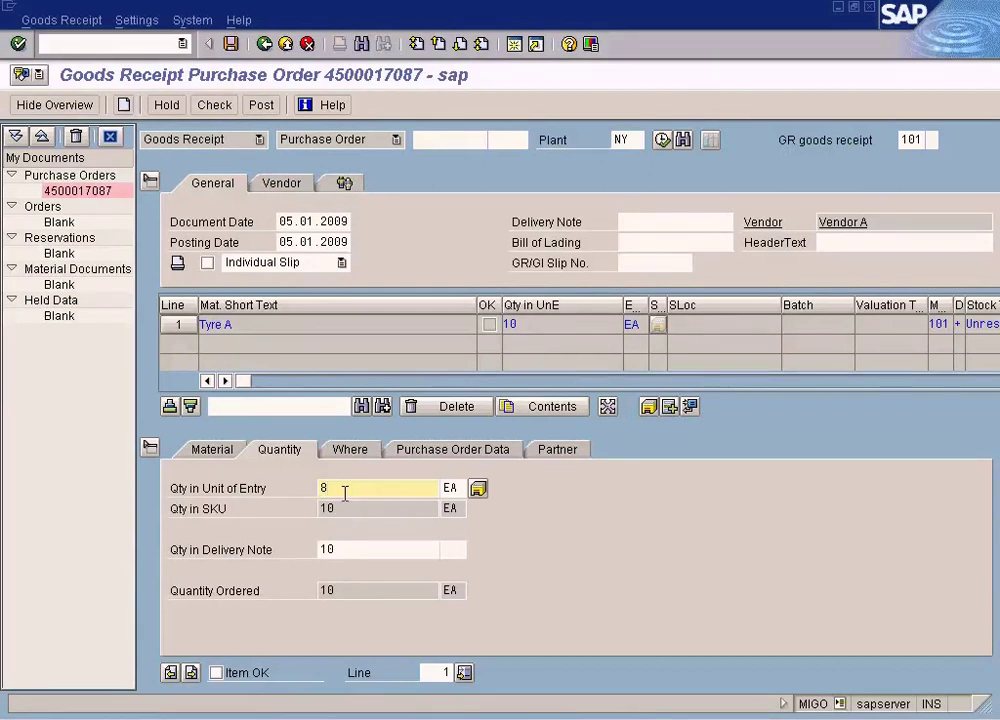
left_click(341, 548)
left_click(357, 486)
left_click(359, 548)
left_click(354, 490)
left_click(350, 548)
left_click(352, 487)
left_click(335, 549)
left_click(350, 487)
left_click(346, 545)
left_click(346, 487)
left_click(351, 553)
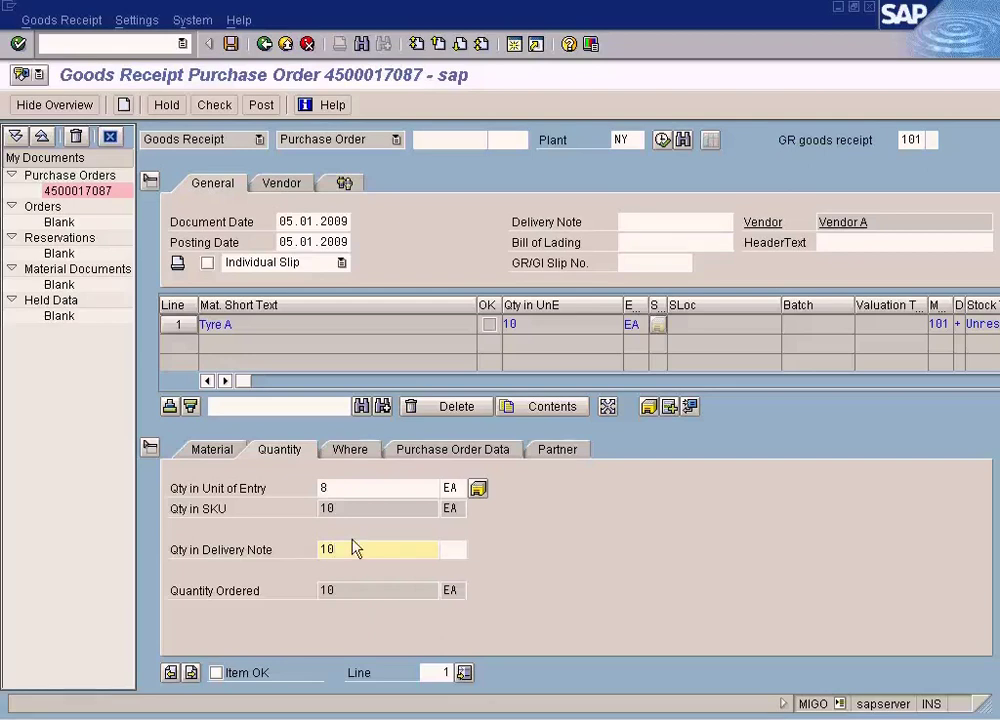
Step: Clear the Qty in Delivery Note and set the Qty in Unit of Entry back to 10
left_click_drag(346, 548, 275, 548)
key("Delete")
key("shift+Tab")
type("10")
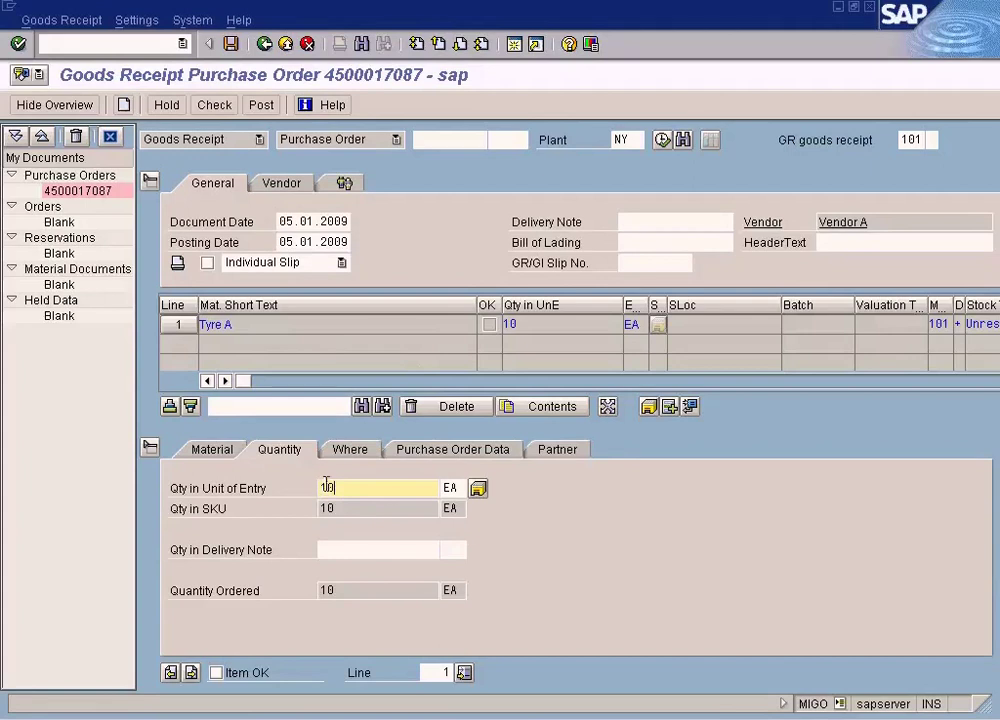
Step: Mark the Tyre A item as OK and check the goods receipt document, reading and closing the message log
left_click(216, 673)
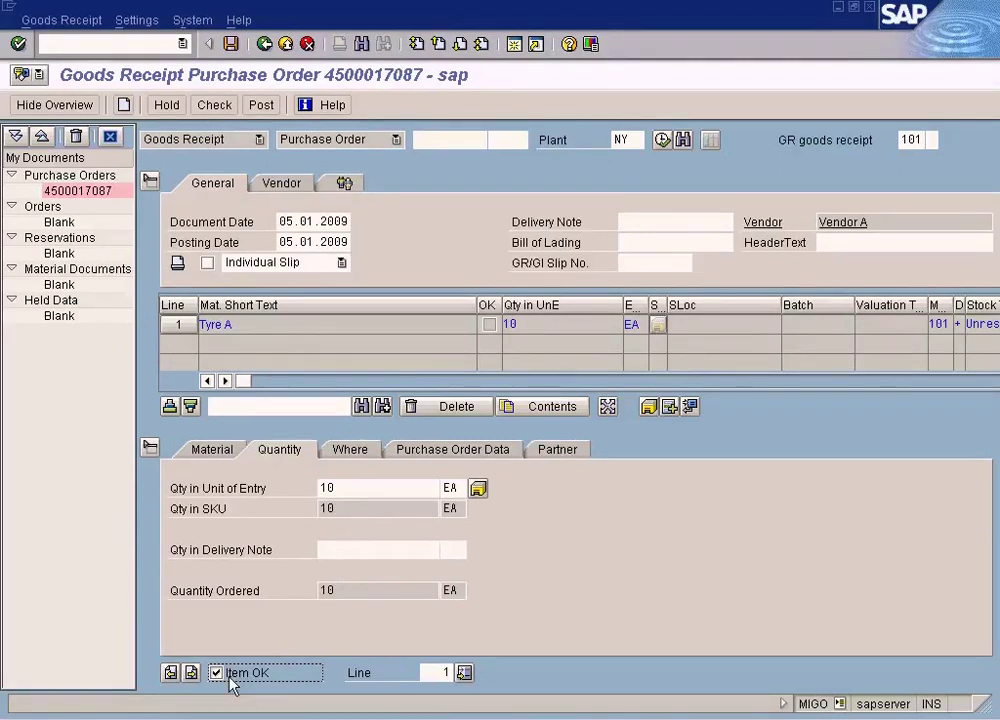
left_click(214, 105)
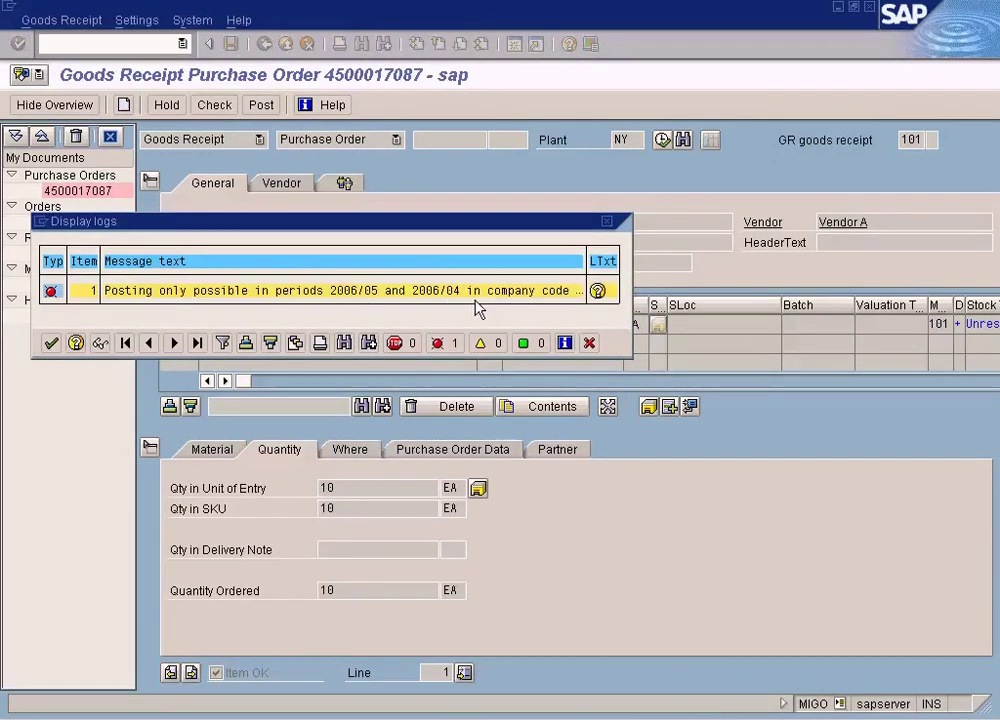
left_click(590, 343)
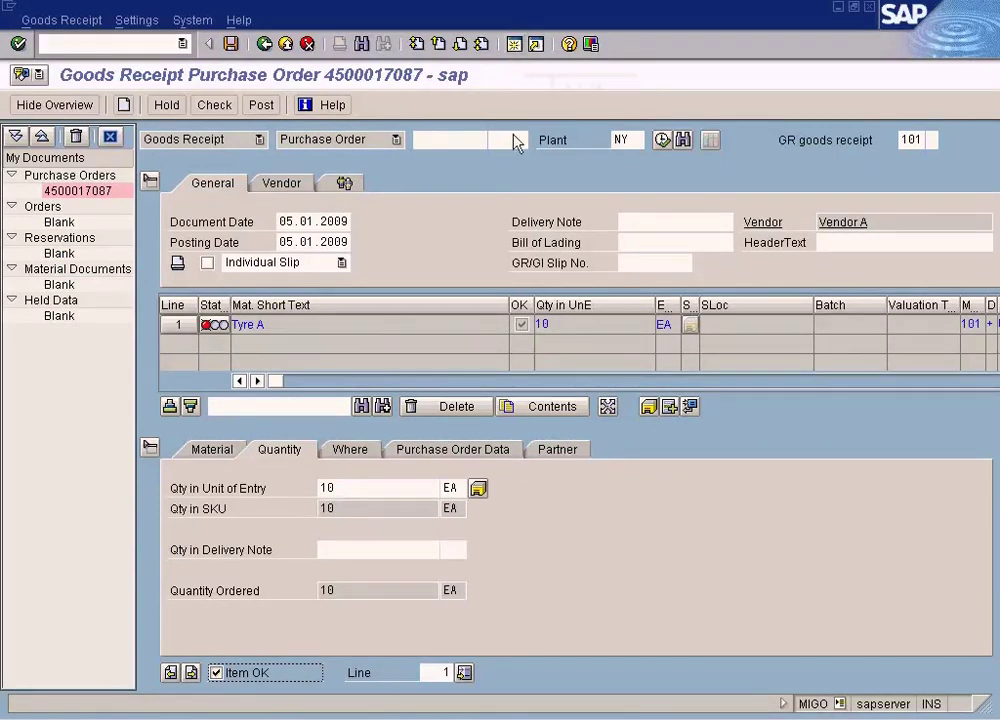
left_click(215, 105)
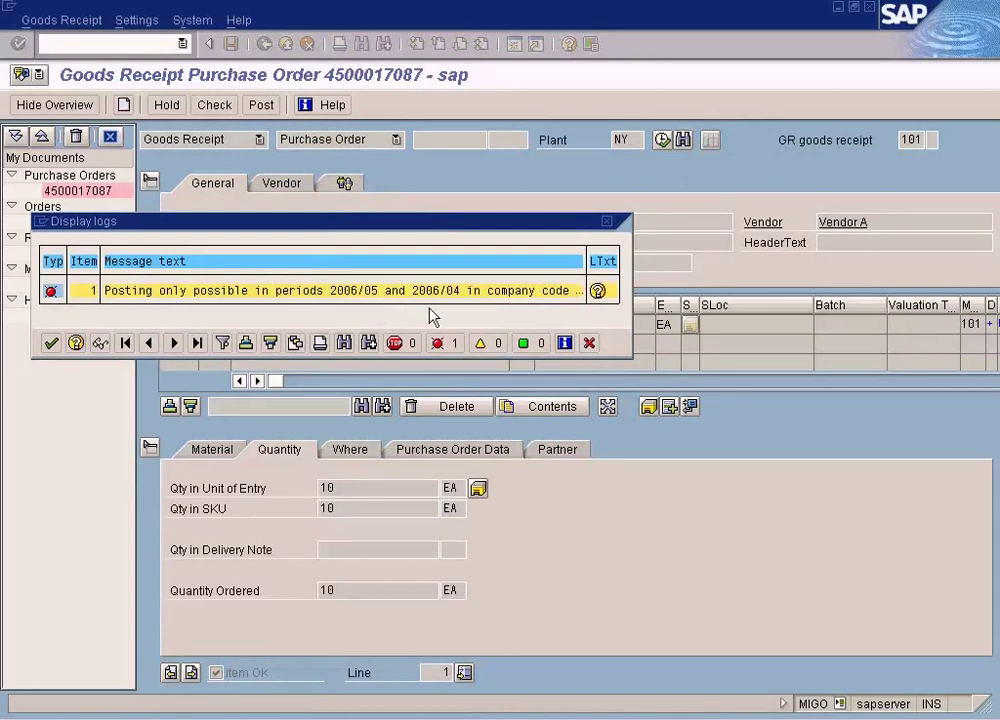
left_click(589, 343)
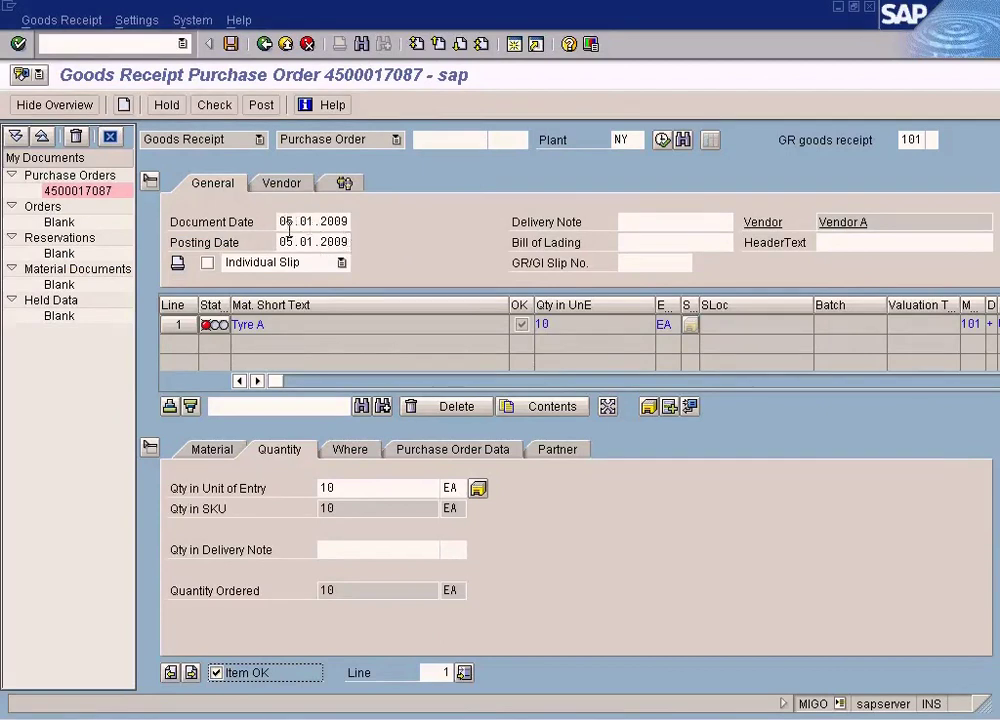
Step: Start transaction MMPV in a new session, enter SUN as the from company code, and leave without executing
left_click_drag(279, 242, 432, 256)
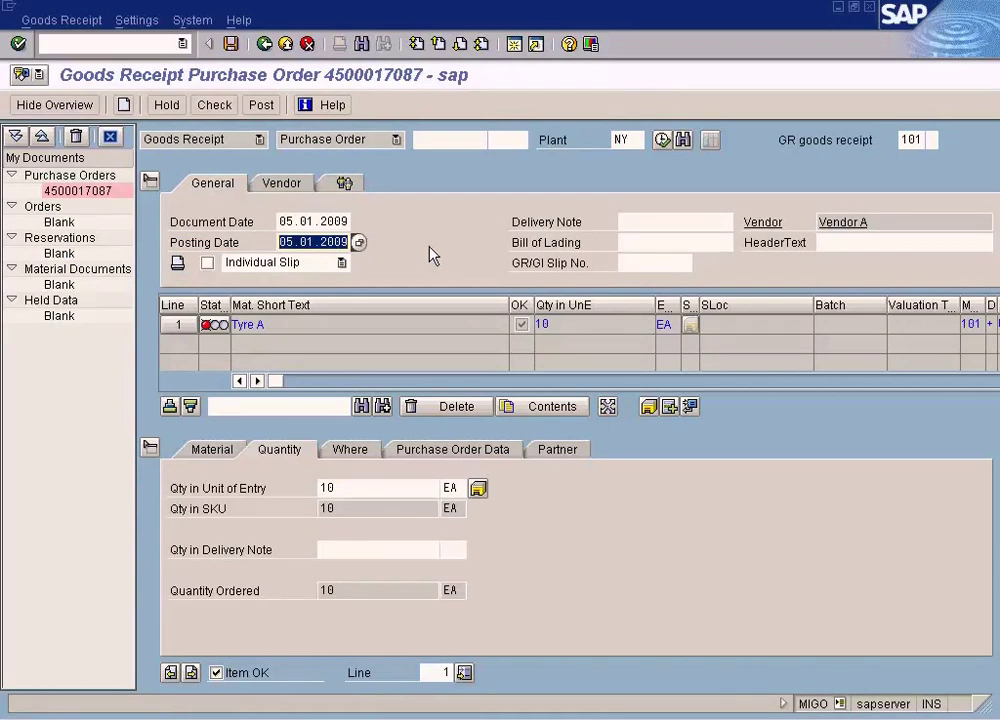
left_click(514, 47)
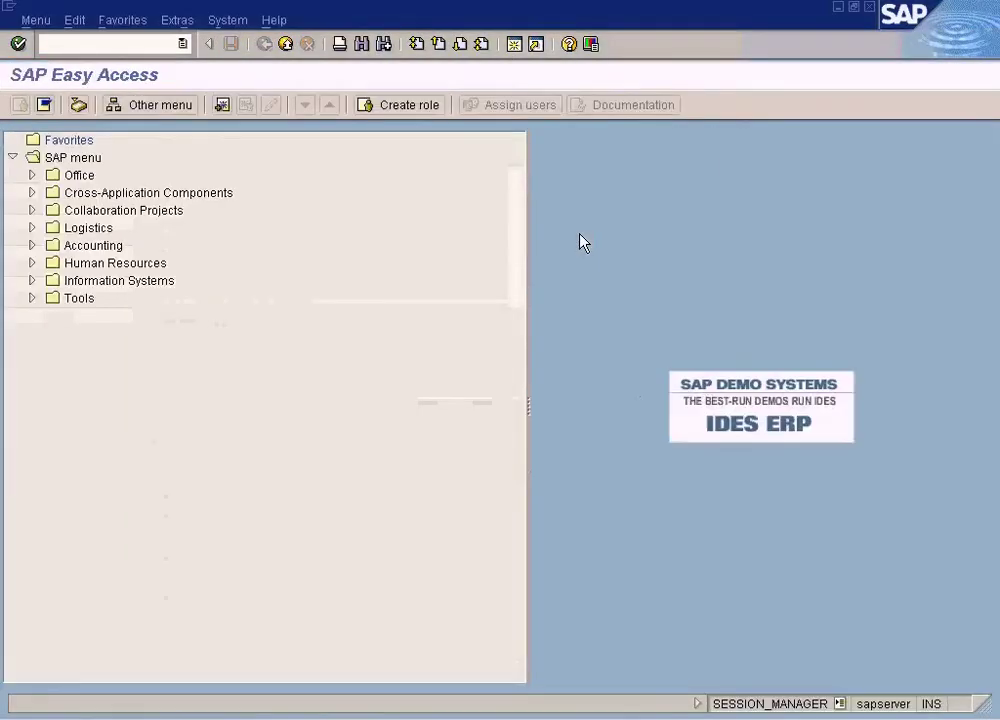
type("mmpv")
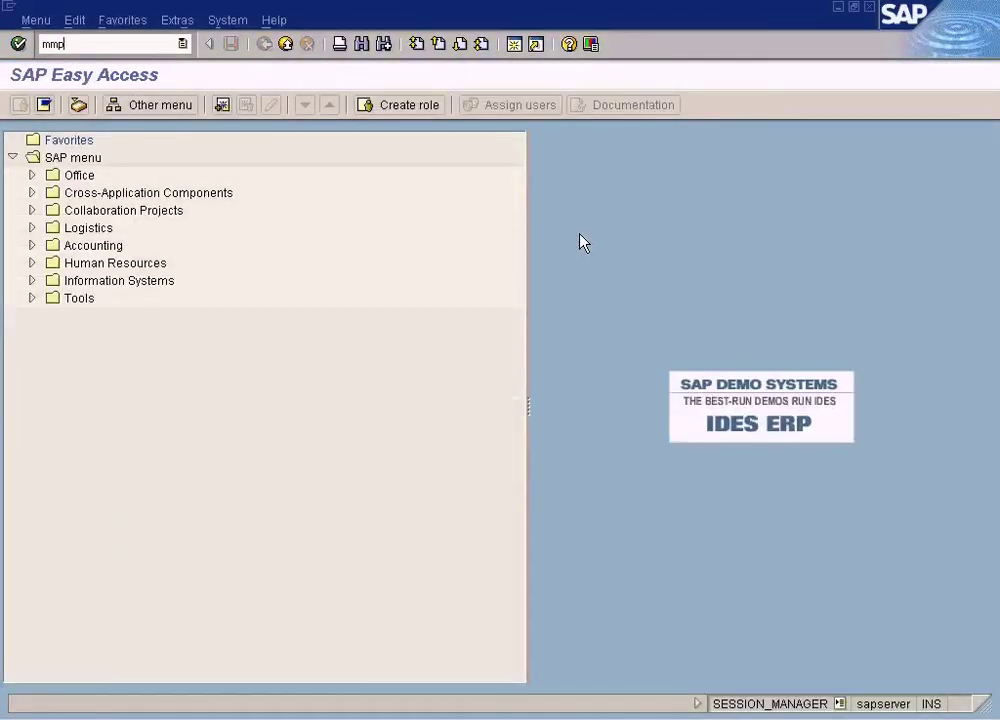
key("BackSpace")
key("BackSpace")
key("BackSpace")
key("BackSpace")
type("mmpv")
key("Return")
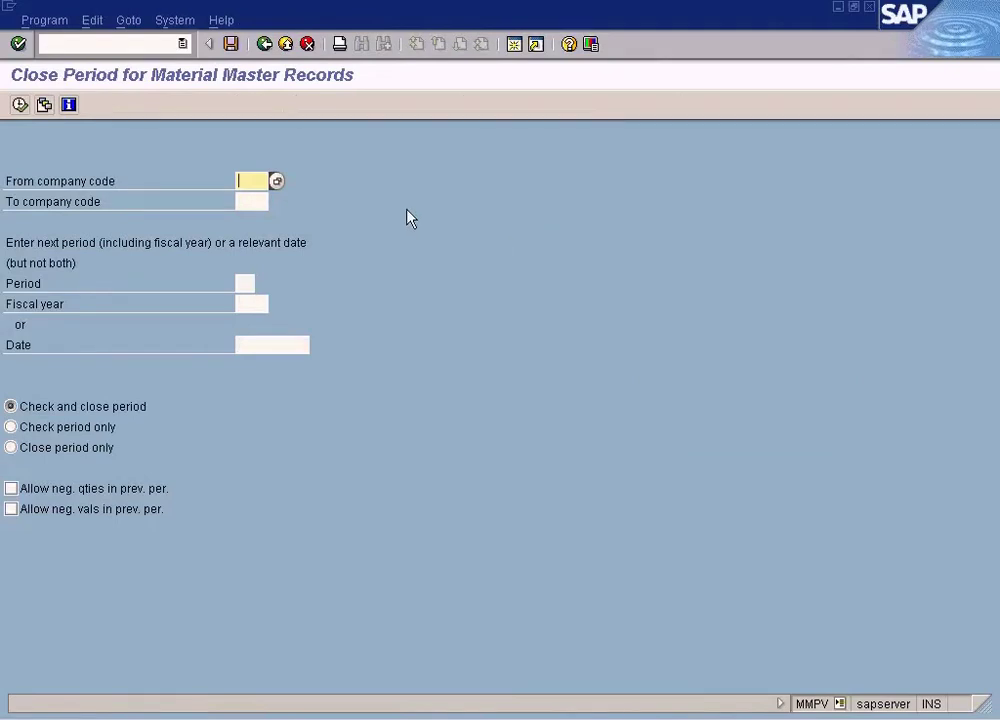
type("sun")
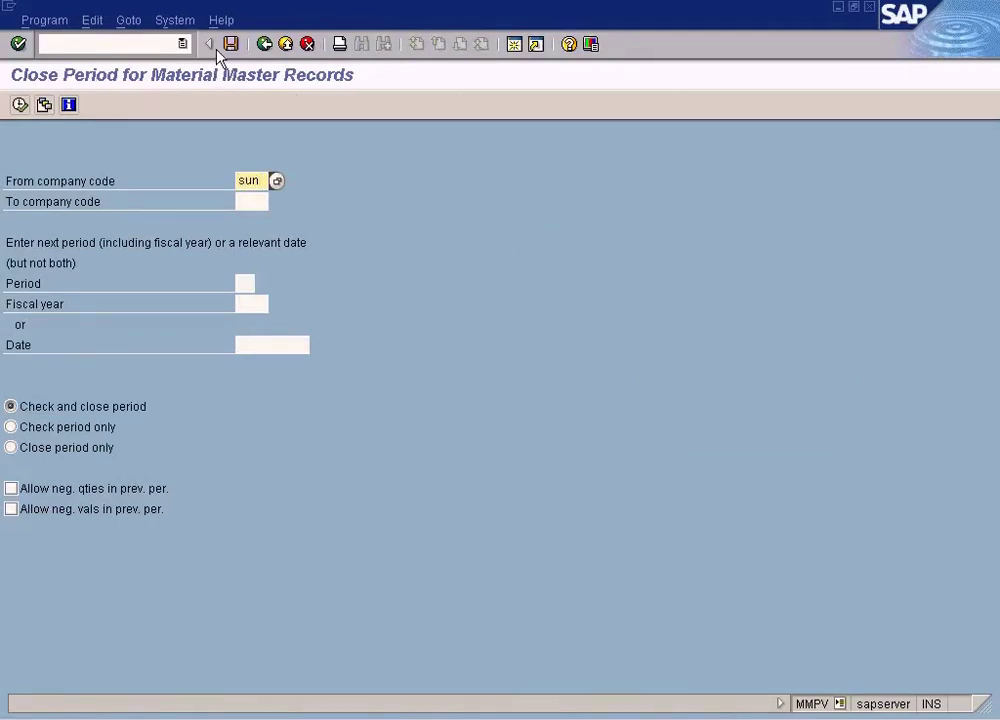
left_click(265, 45)
Step: Display company code SUN in transaction MMRV and examine its current and previous posting periods
type("mmrv")
key("Return")
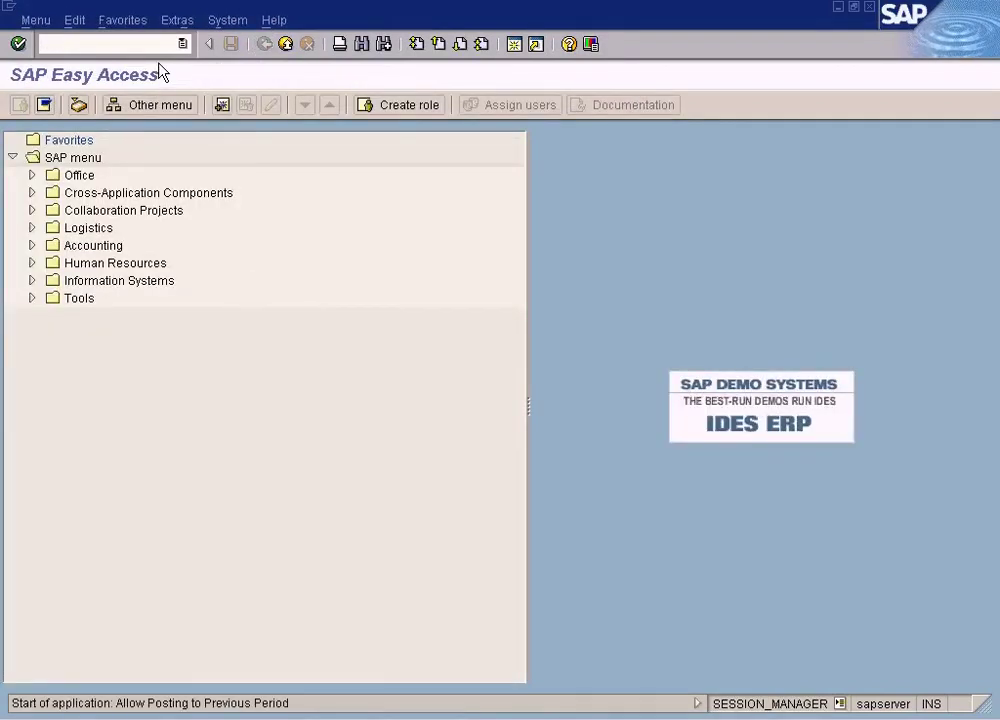
type("sun")
key("Return")
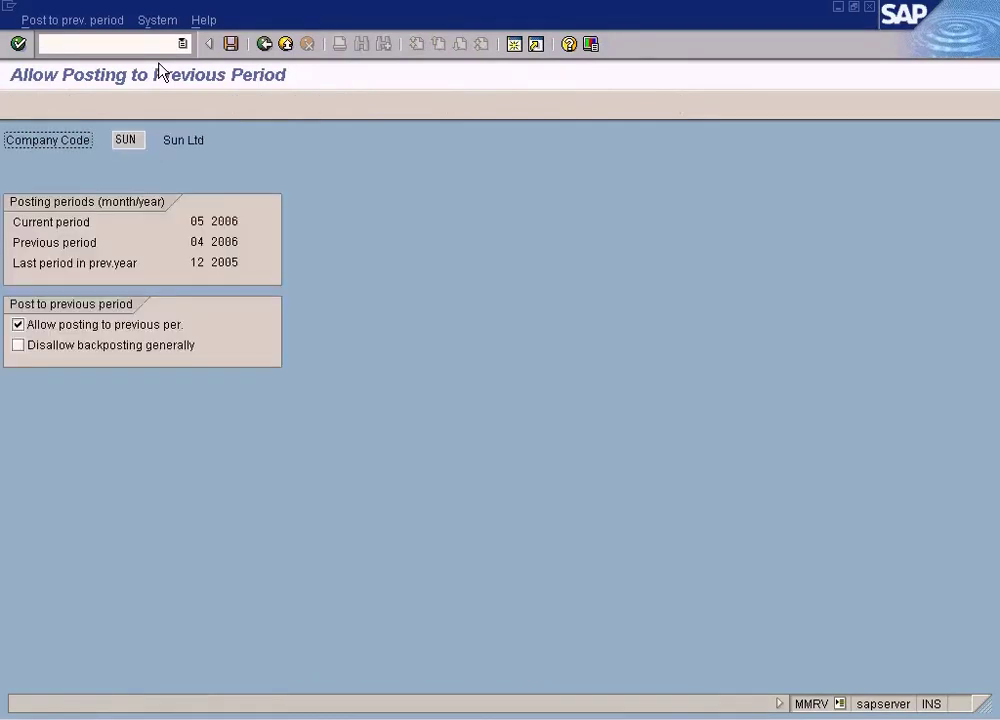
left_click(232, 221)
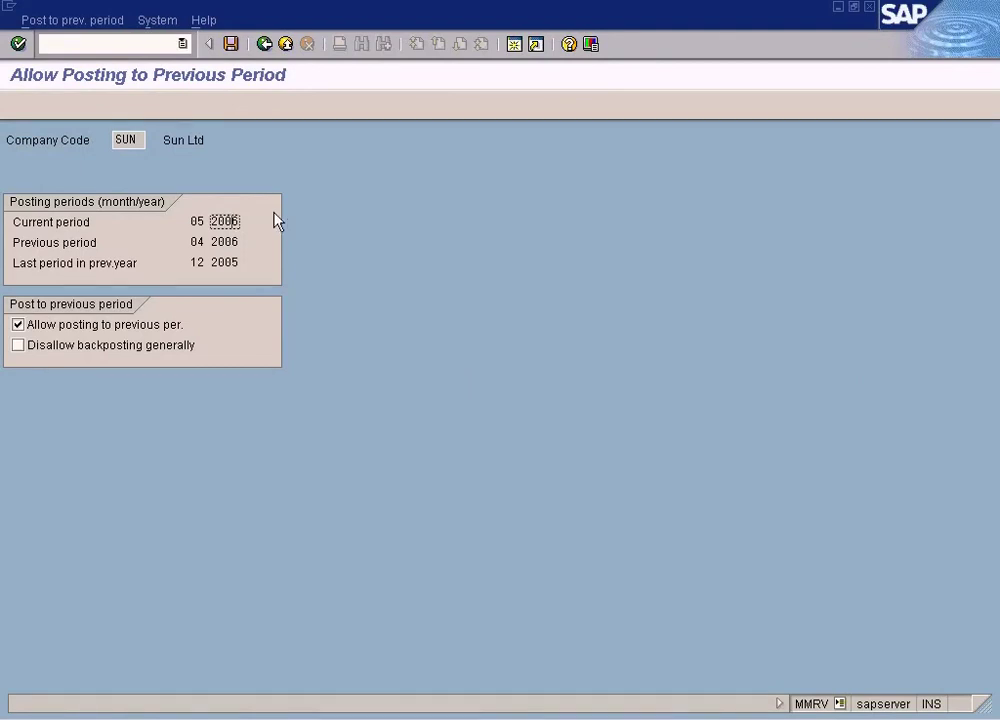
left_click(232, 239)
left_click(284, 47)
Step: Start transaction MMPV and enter company code SUN, period 6 and fiscal year 2006
type("mm")
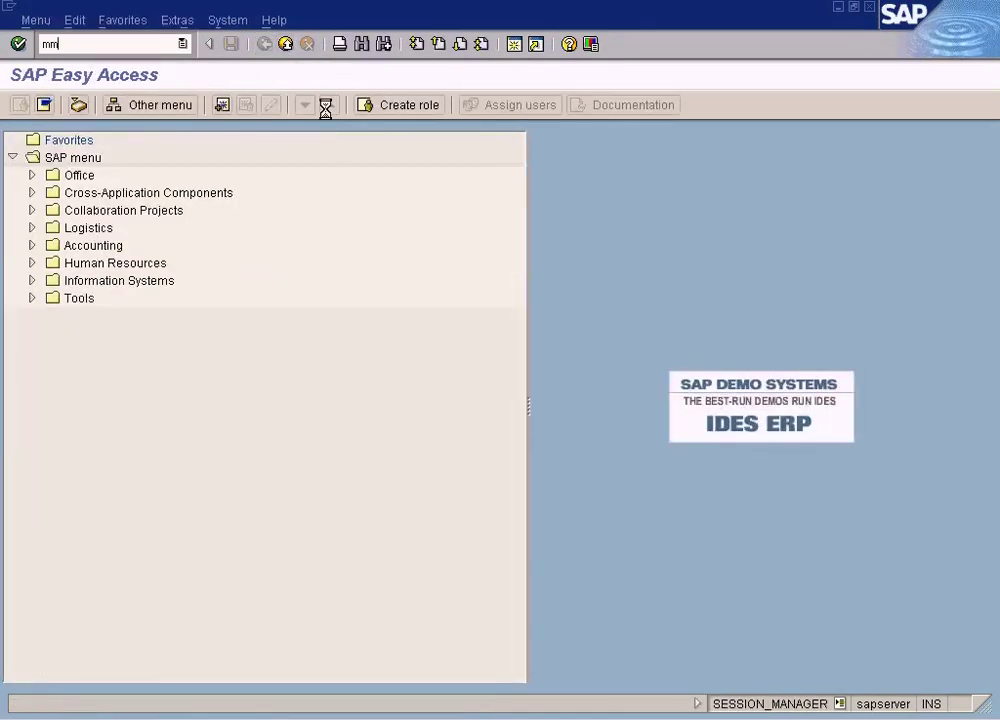
type("pv")
key("Return")
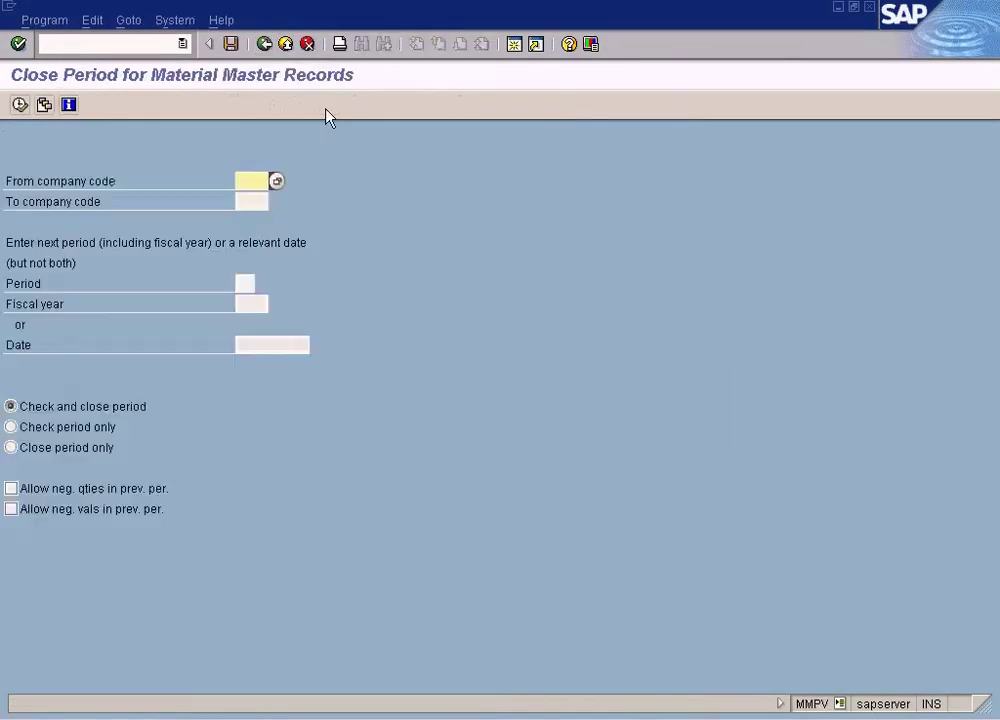
type("sun")
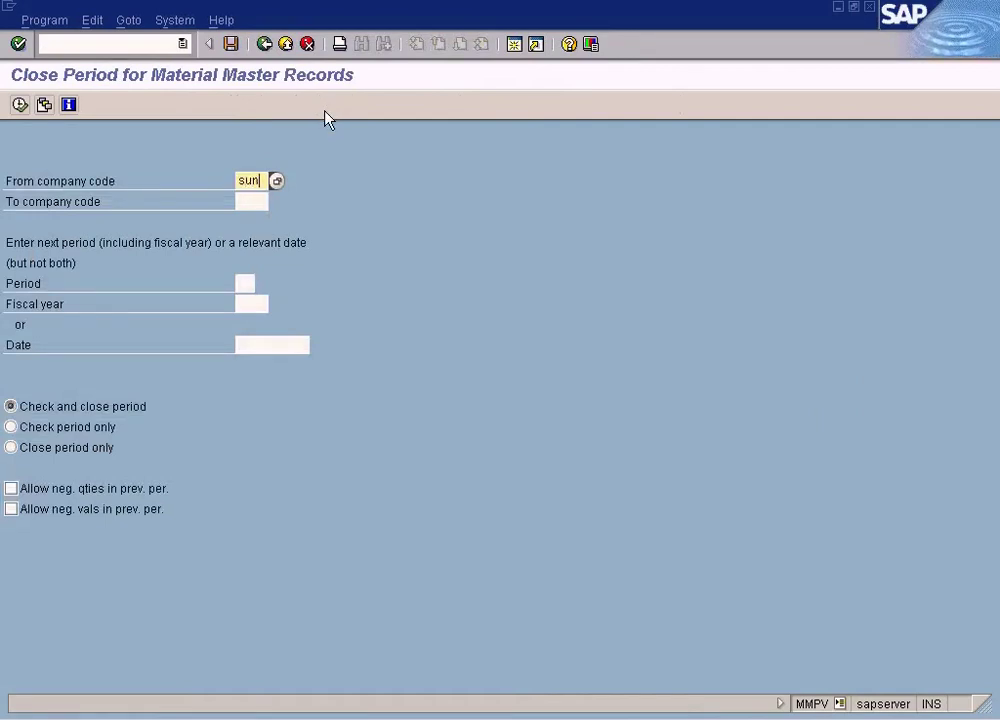
left_click(245, 284)
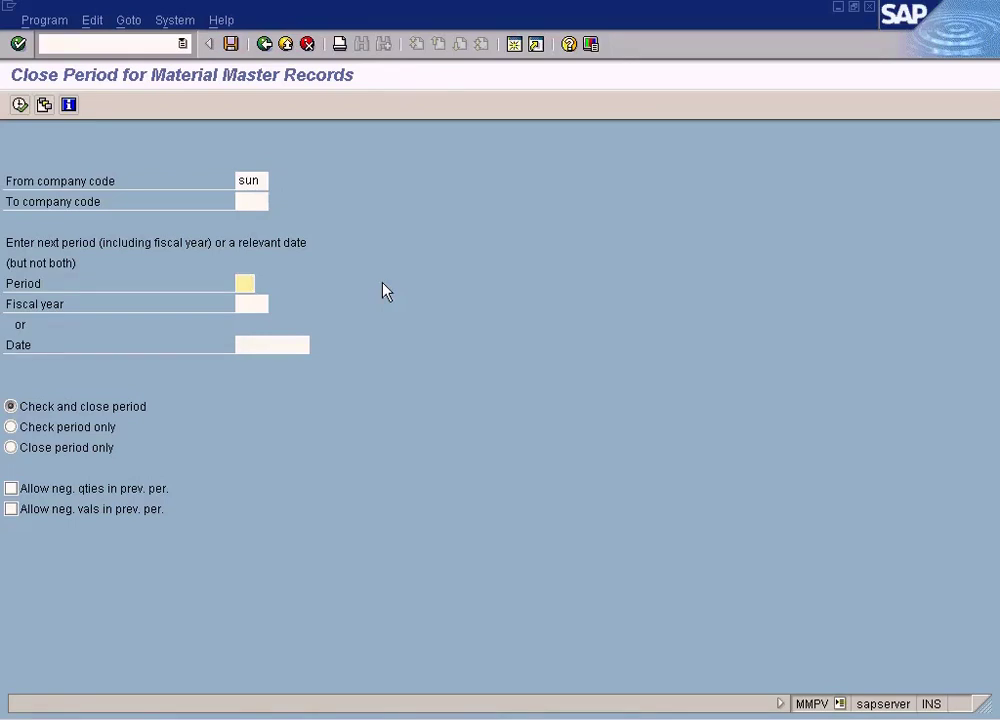
type("6")
key("Tab")
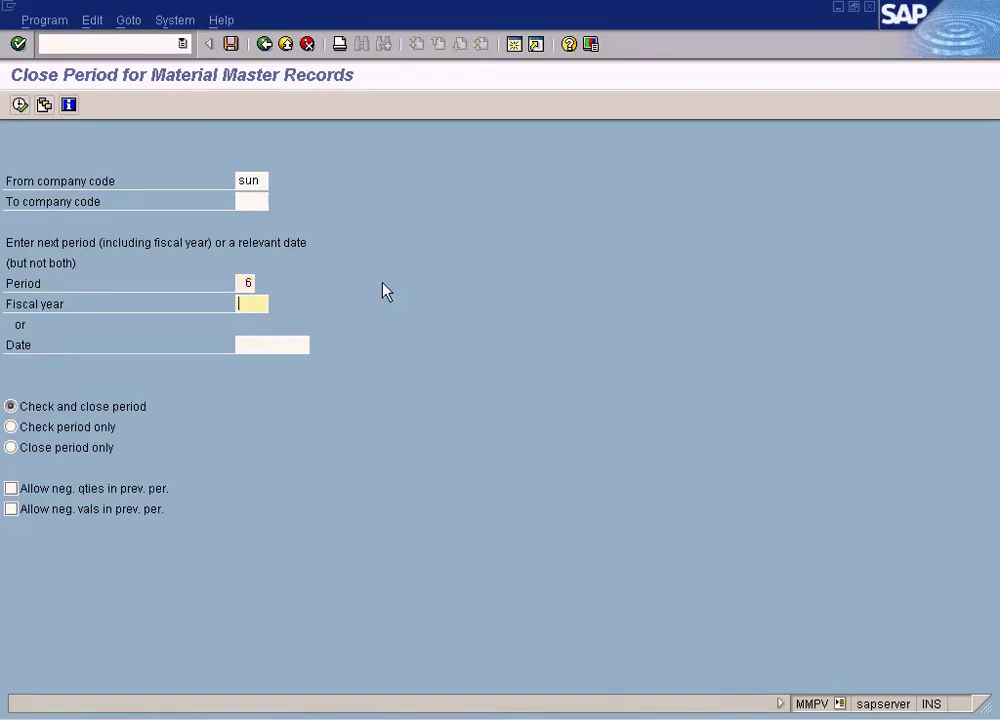
type("2006")
Step: Set the period to 5 and try to close it for company code SUN, leaving the resulting log
double_click(240, 282)
type("5")
left_click(20, 104)
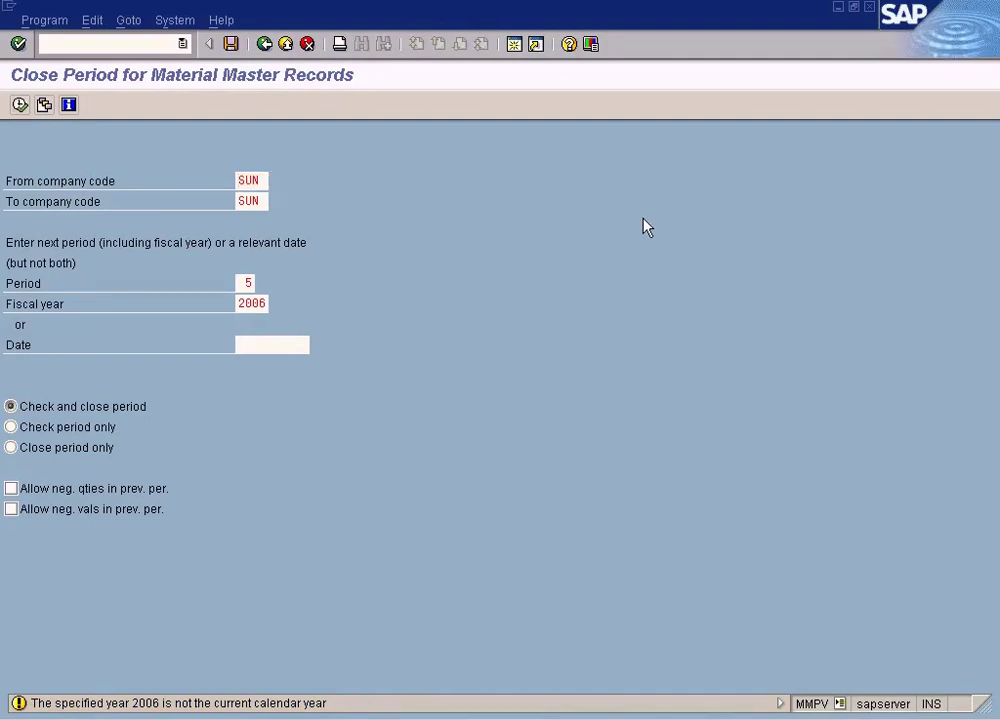
key("Return")
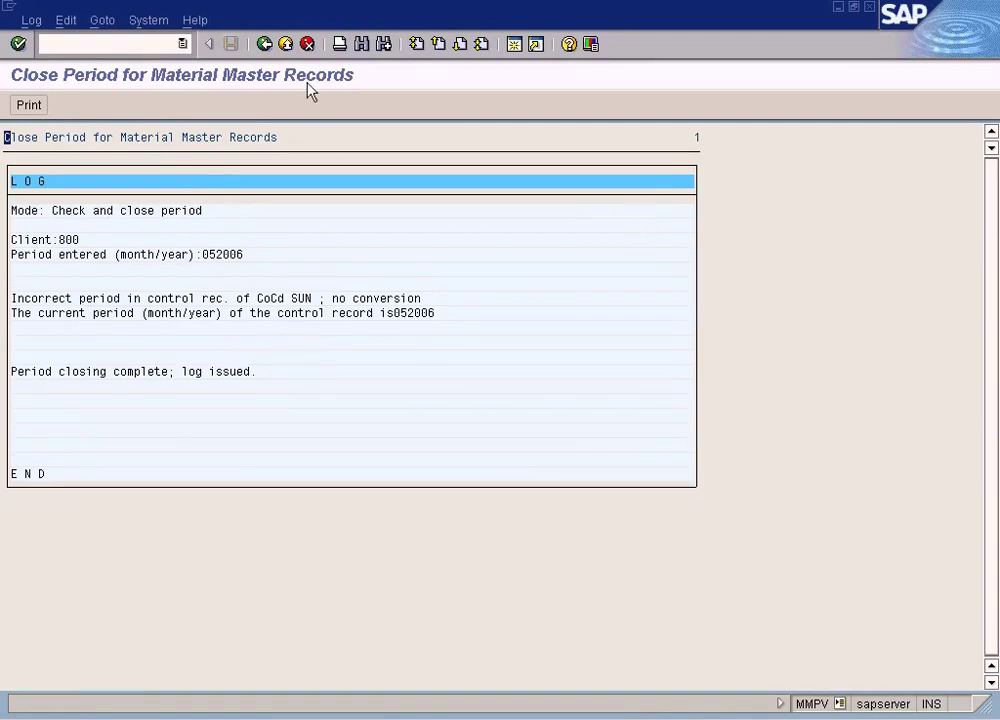
left_click(263, 50)
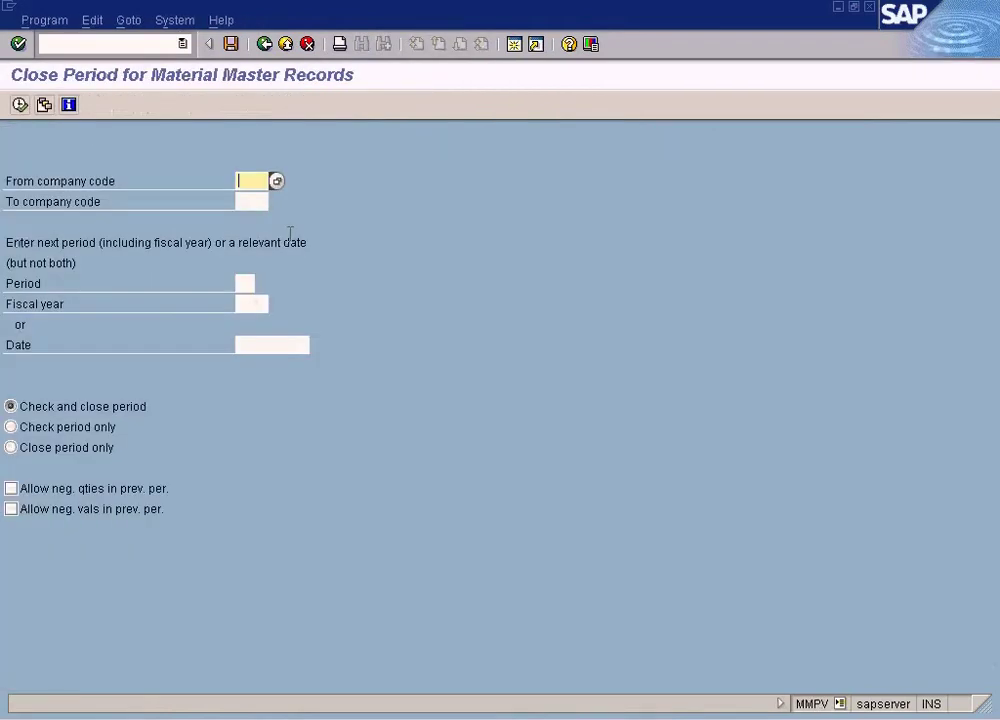
Step: Enter company code SUN, period 01 and fiscal year 2009 for the period closing
type("SUn")
key("Tab")
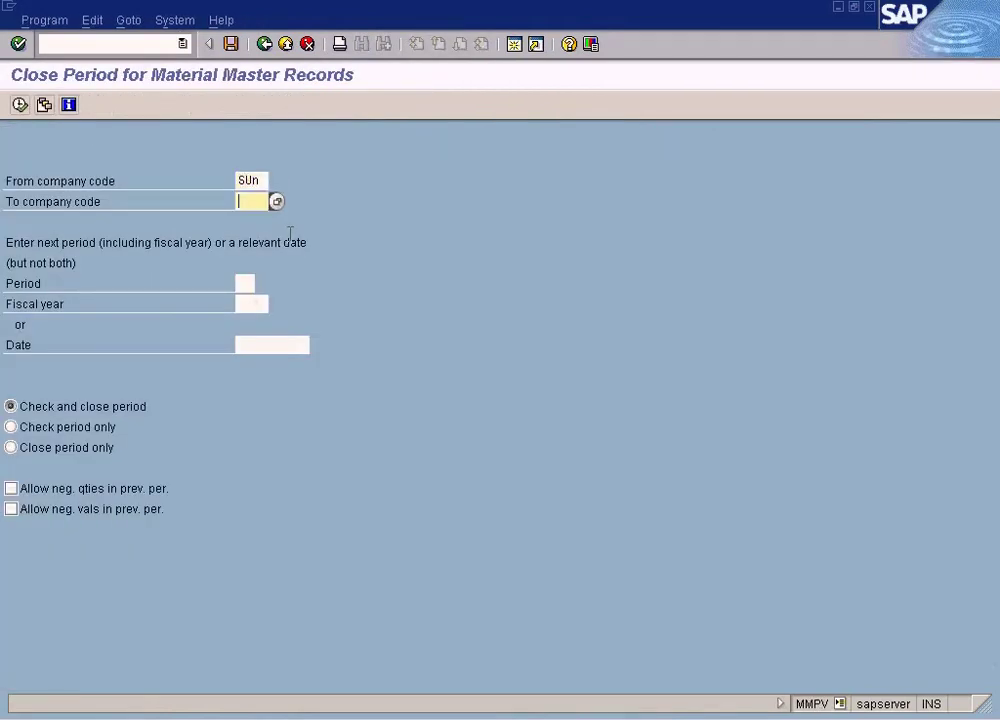
key("Tab")
type("01")
key("Tab")
type("2009")
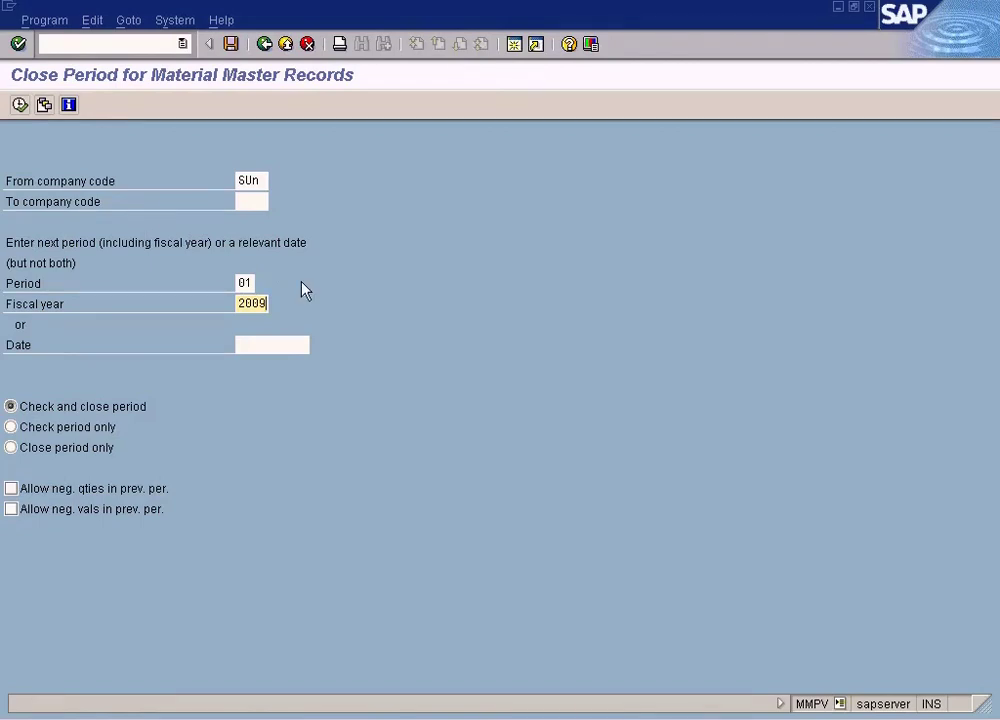
left_click(242, 283)
double_click(242, 283)
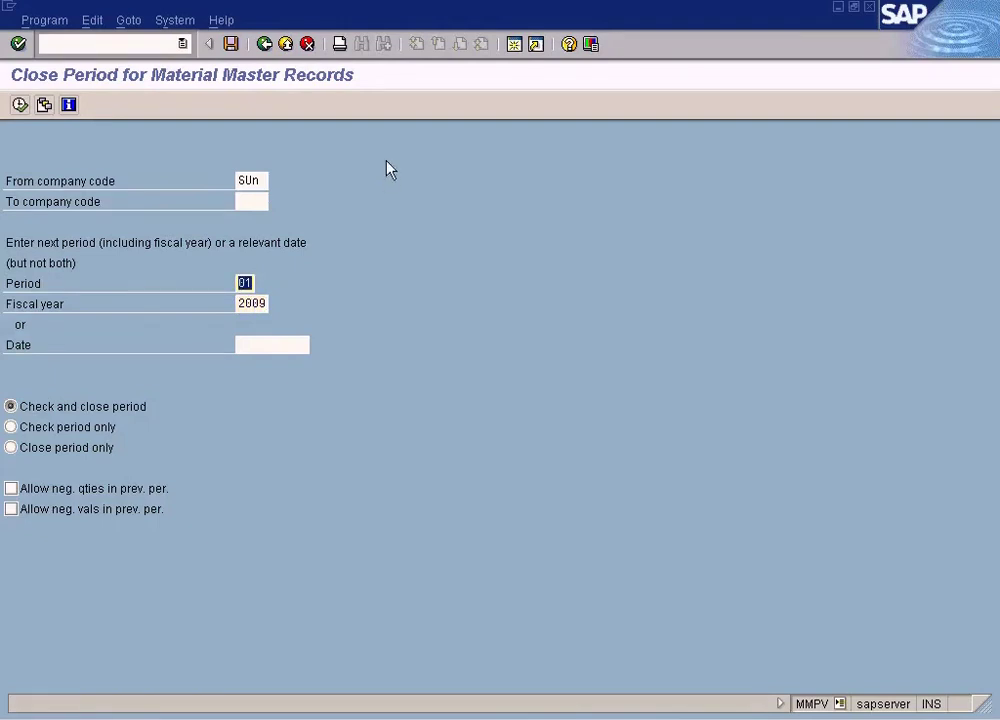
Step: Check the current posting period of company code SUN with transaction MMRV in another new session
left_click(517, 45)
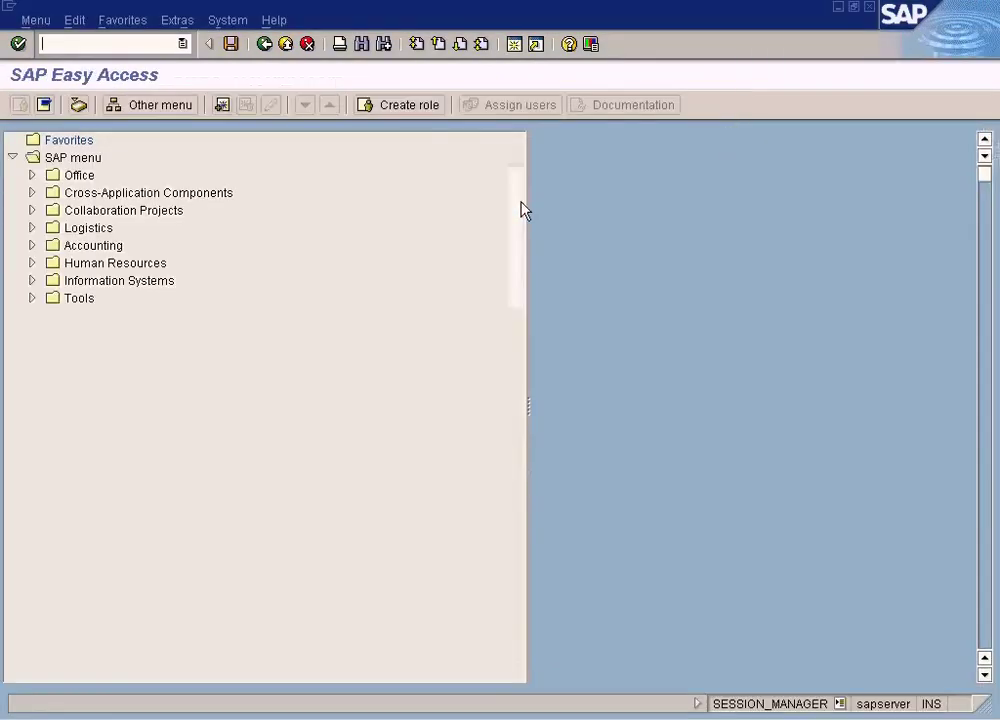
type("mmrv")
key("Return")
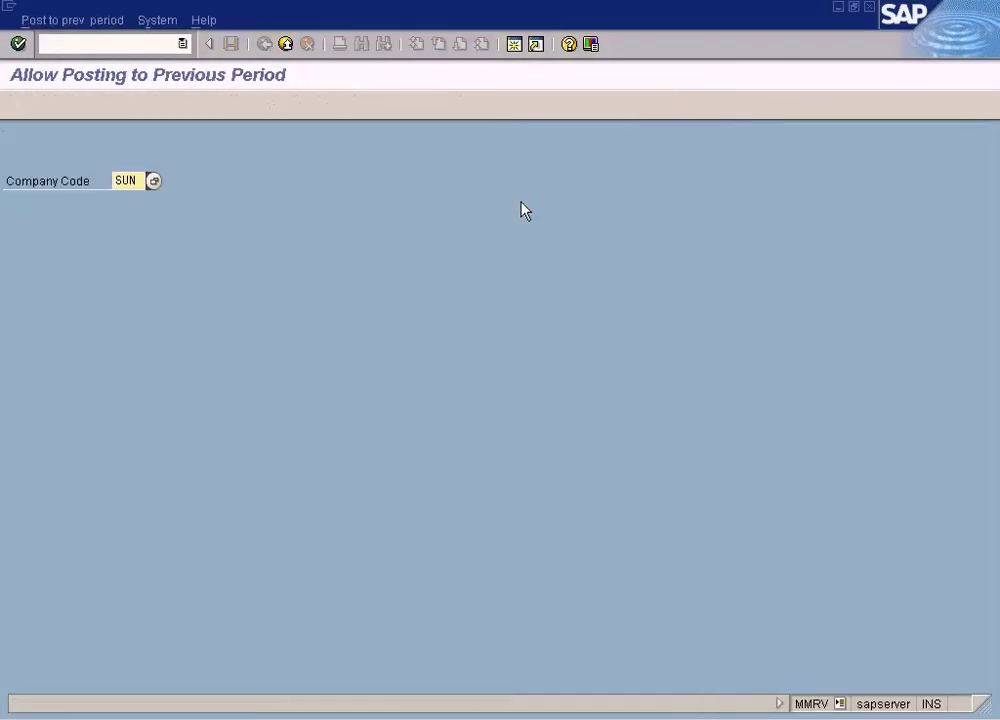
key("Return")
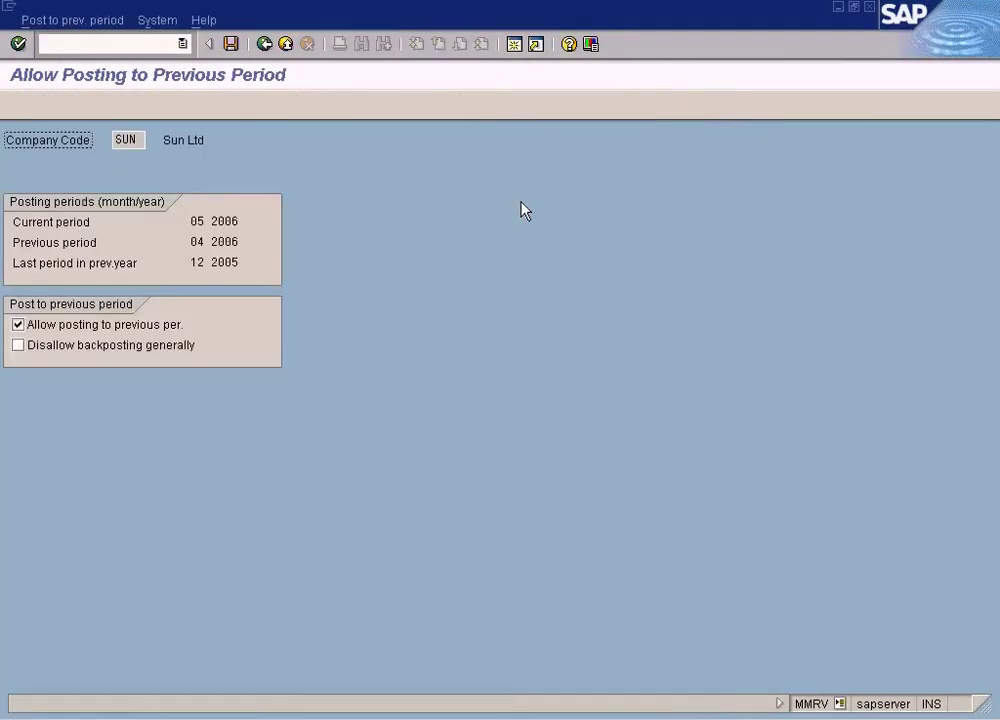
left_click(231, 222)
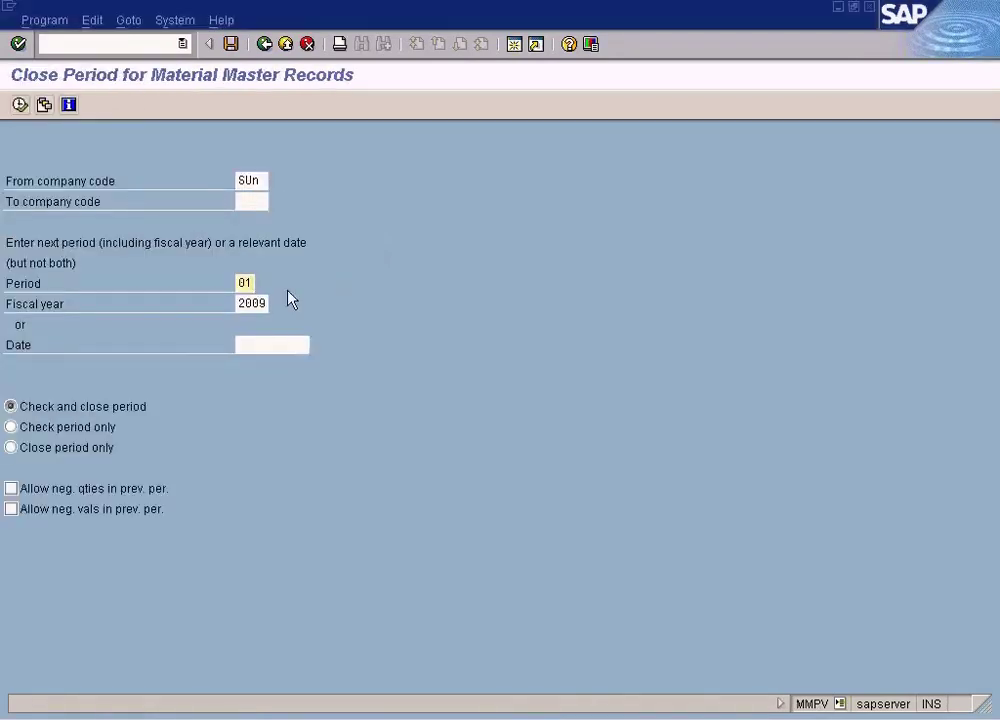
Step: Set the MMPV selection to company code SUN, period 05 and fiscal year 2006, and execute it
double_click(244, 283)
type("05")
key("Tab")
type("2006")
left_click(258, 178)
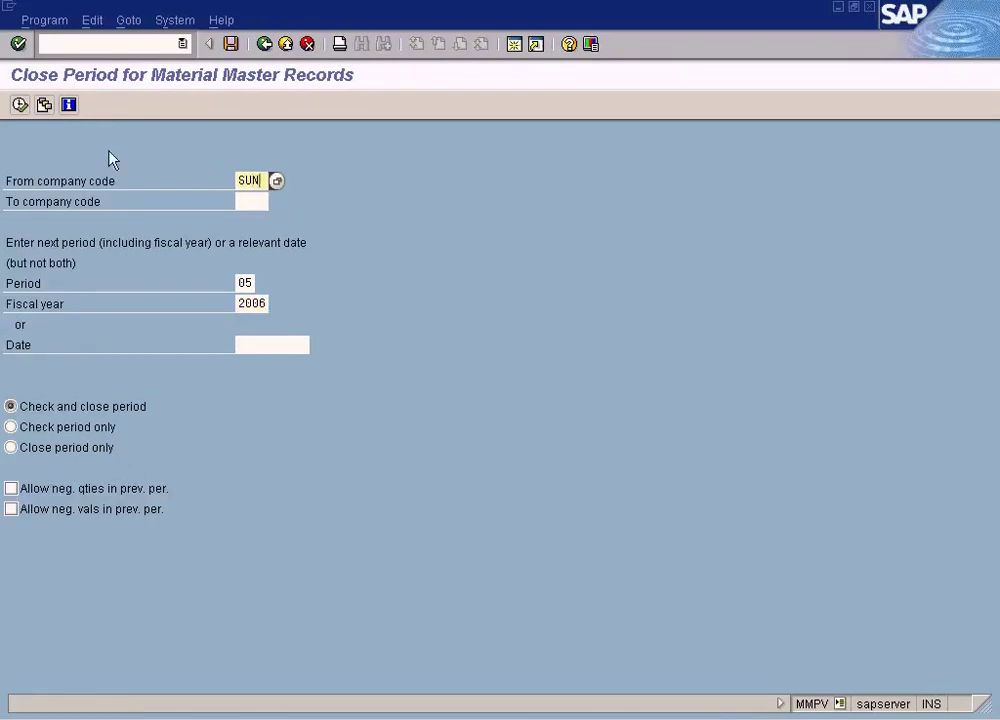
left_click(20, 104)
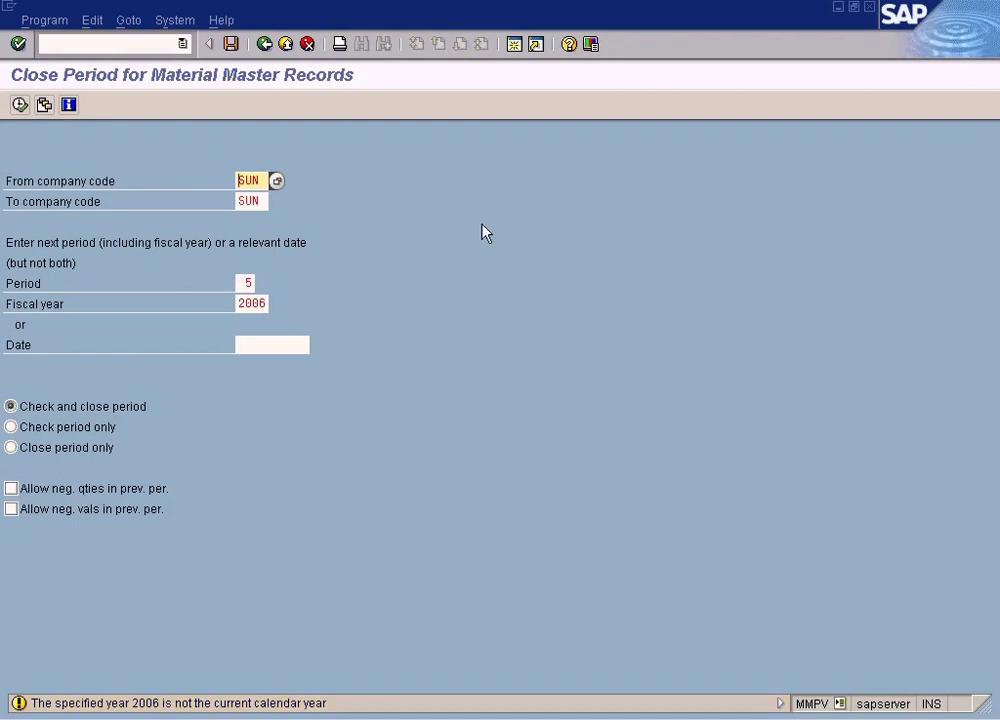
Step: Read the long text of the fiscal year warning, continue to the closing log and examine its messages
double_click(272, 704)
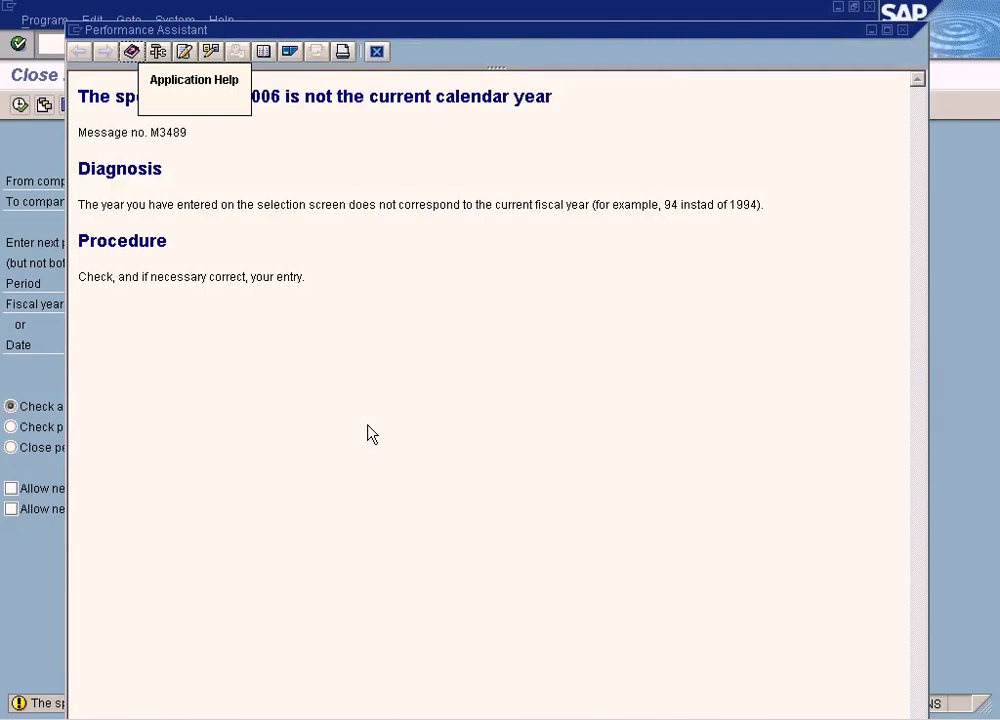
left_click(376, 51)
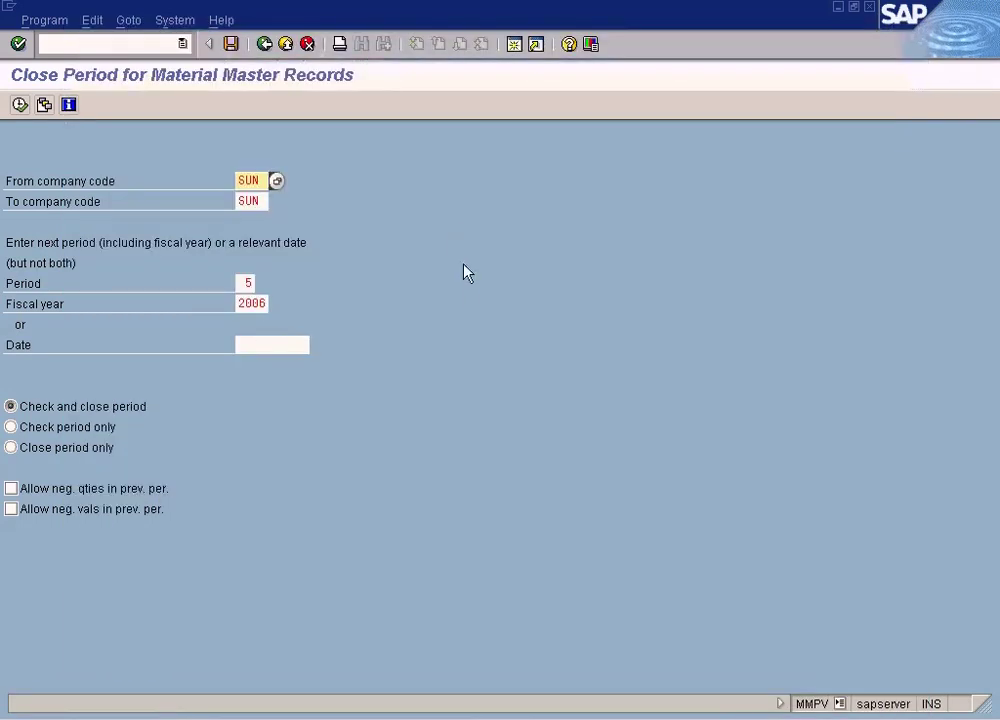
key("F8")
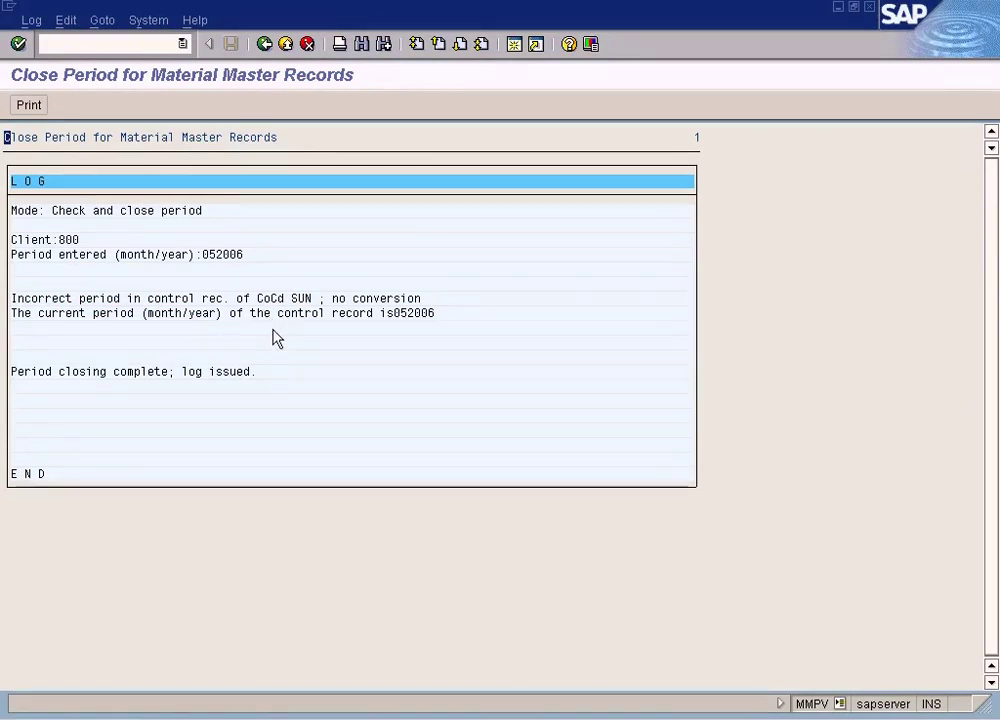
left_click(226, 298)
left_click(82, 298)
left_click(264, 44)
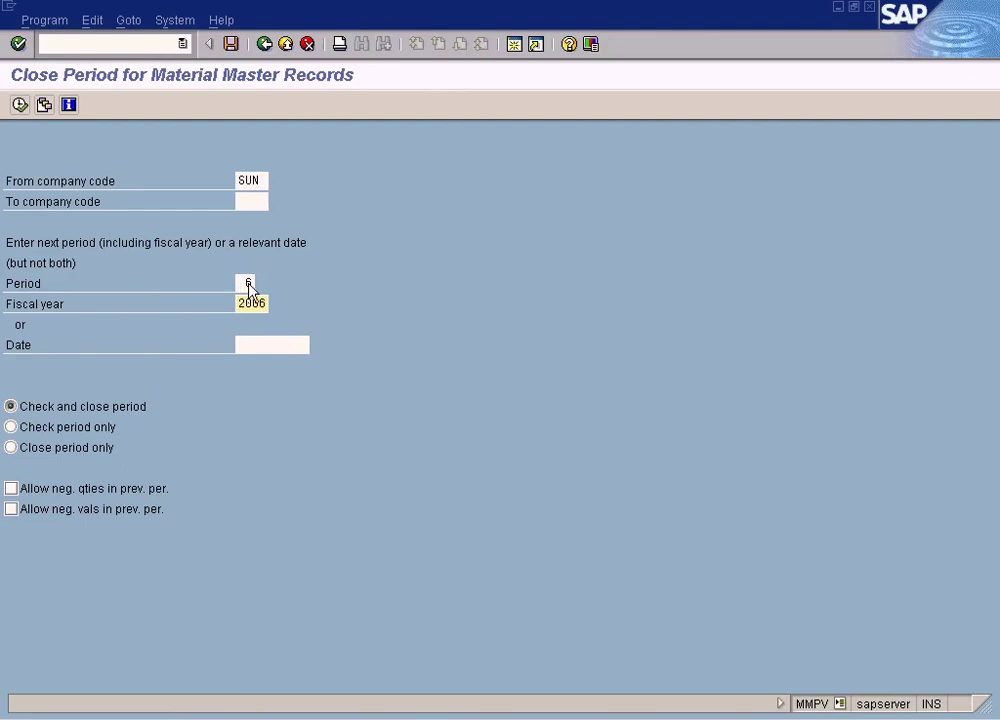
Step: Change the period to 5, try the closing for company code SUN again and read through the log
type("5")
left_click(20, 105)
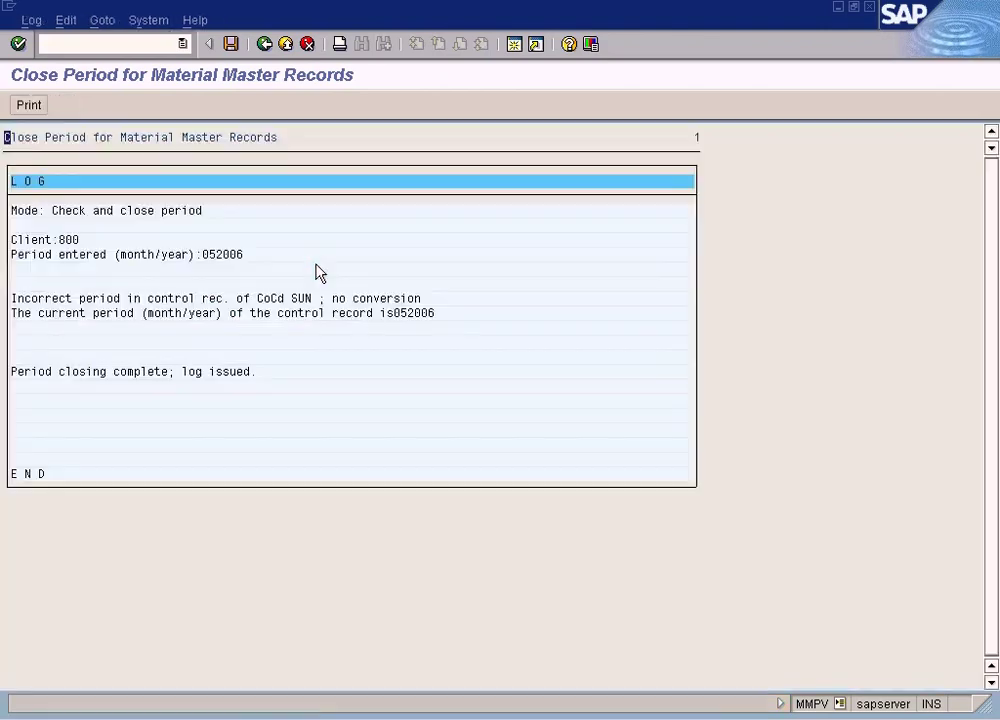
key("Return")
left_click(109, 297)
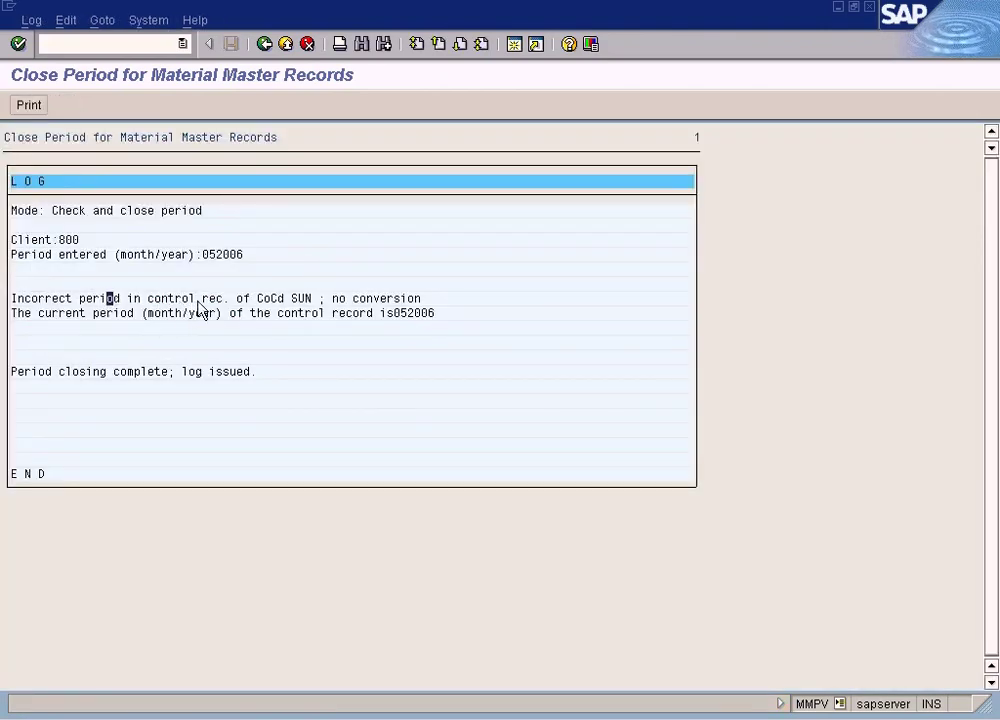
left_click(348, 297)
left_click(266, 45)
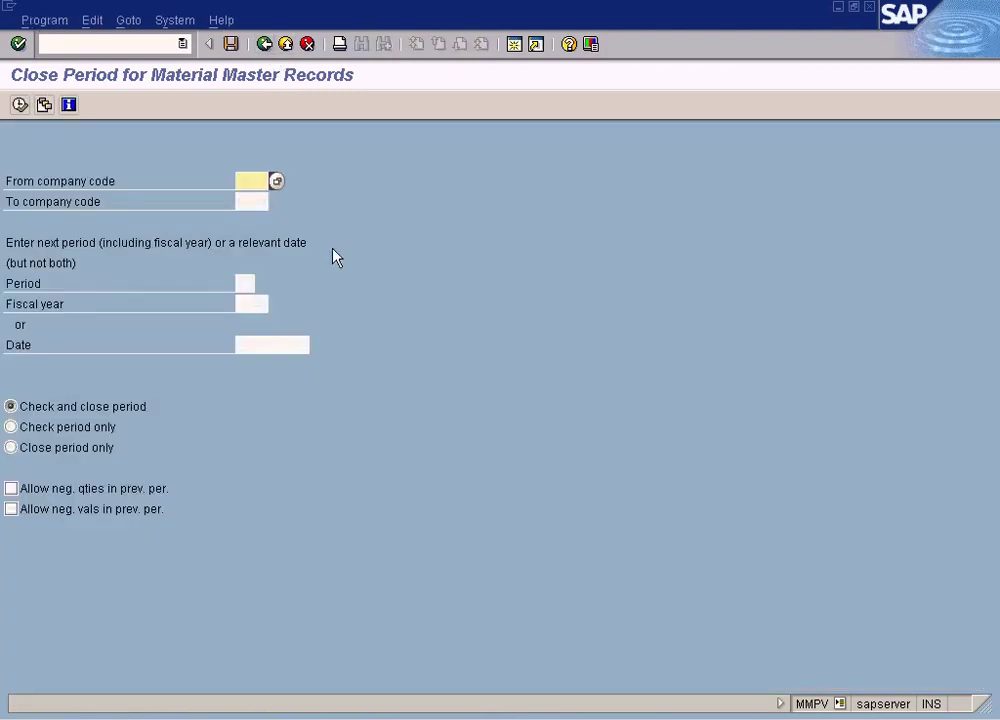
Step: Enter period 6, fiscal year 2006 and from company code SUN as the next period for the closing
left_click(12, 250)
left_click_drag(12, 252, 165, 266)
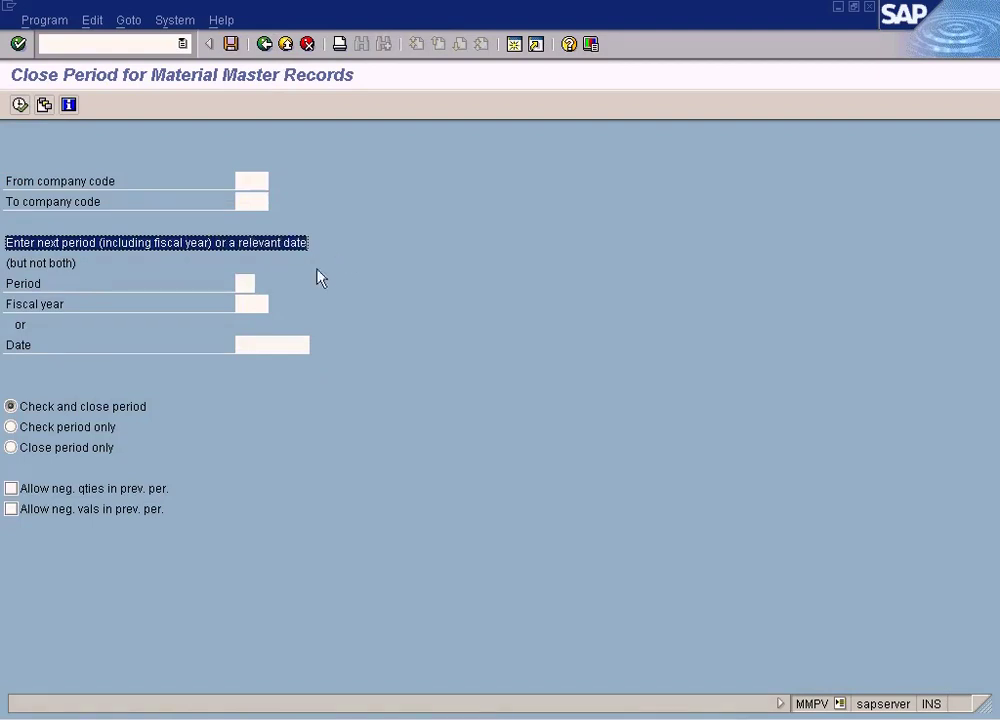
left_click(249, 285)
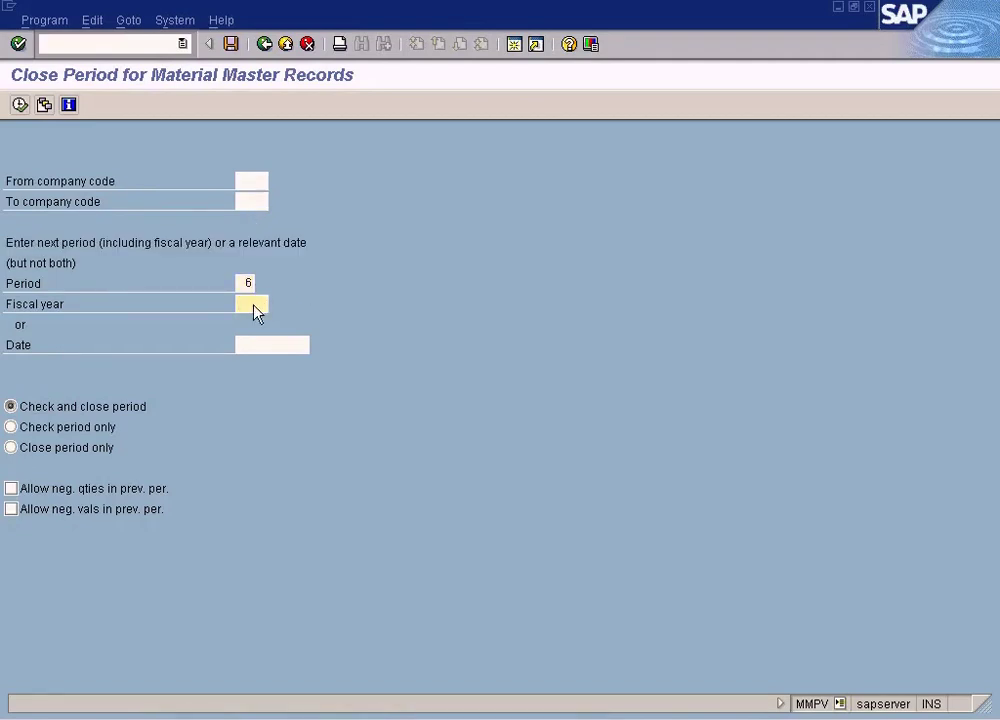
left_click(258, 186)
type("SUN")
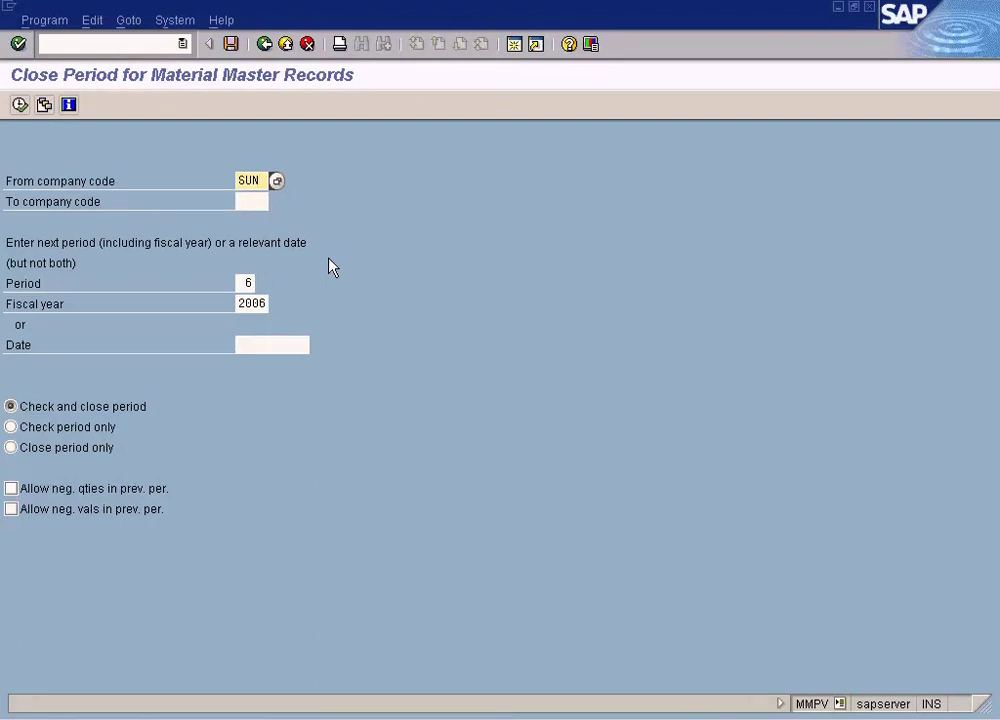
Step: Run the MMPV period closing for company code SUN to period 6, fiscal year 2006, and read the log
left_click(19, 104)
key("Return")
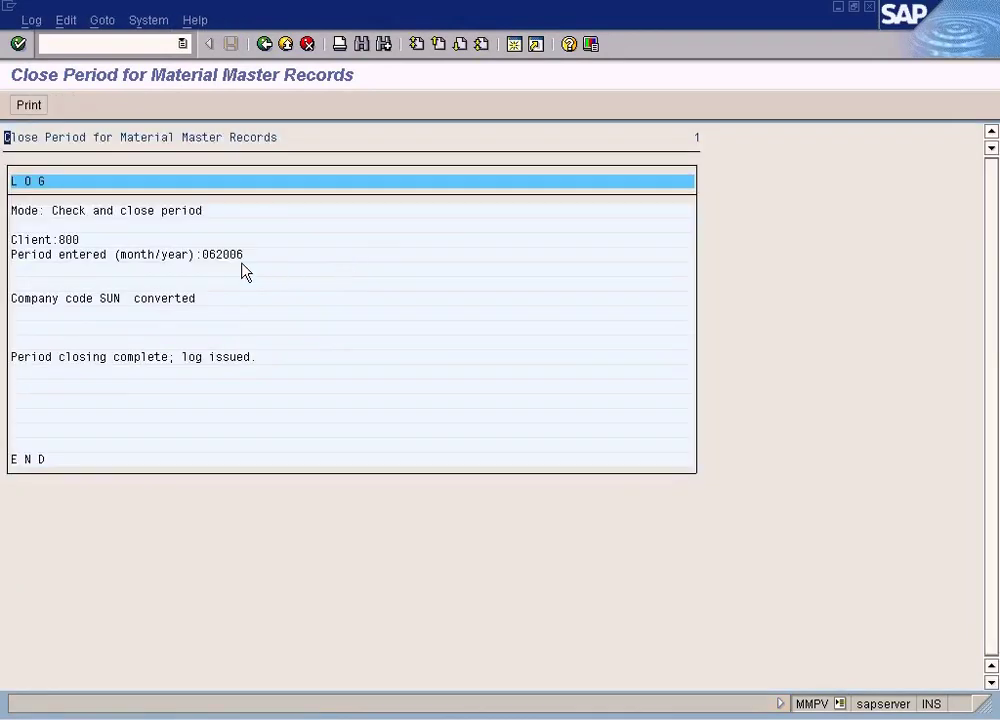
left_click(115, 360)
left_click(306, 703)
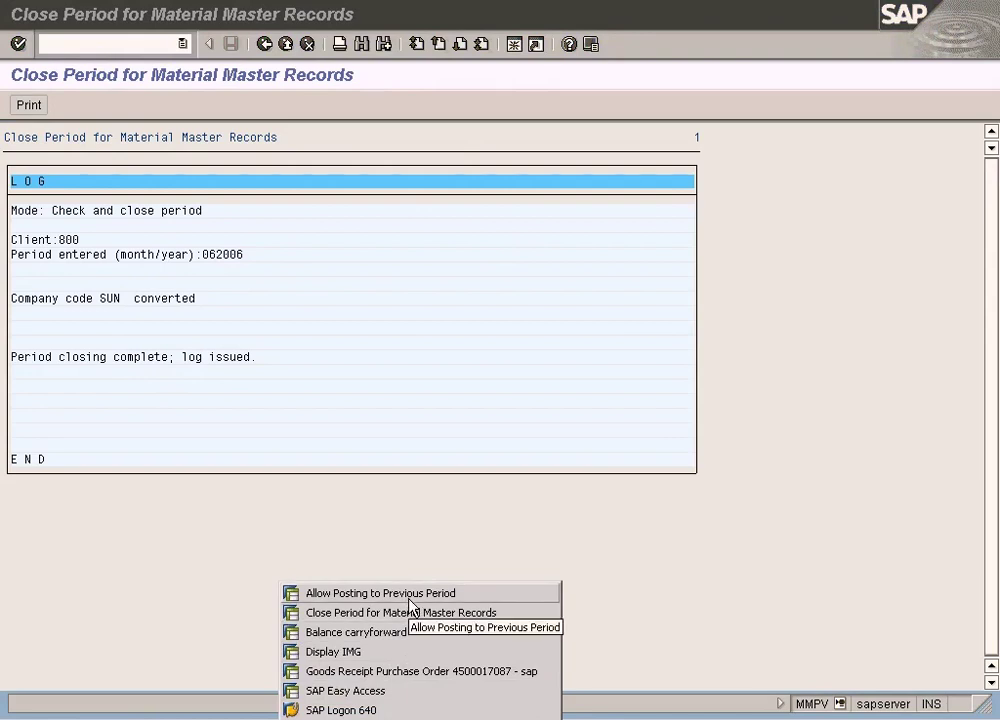
left_click(629, 573)
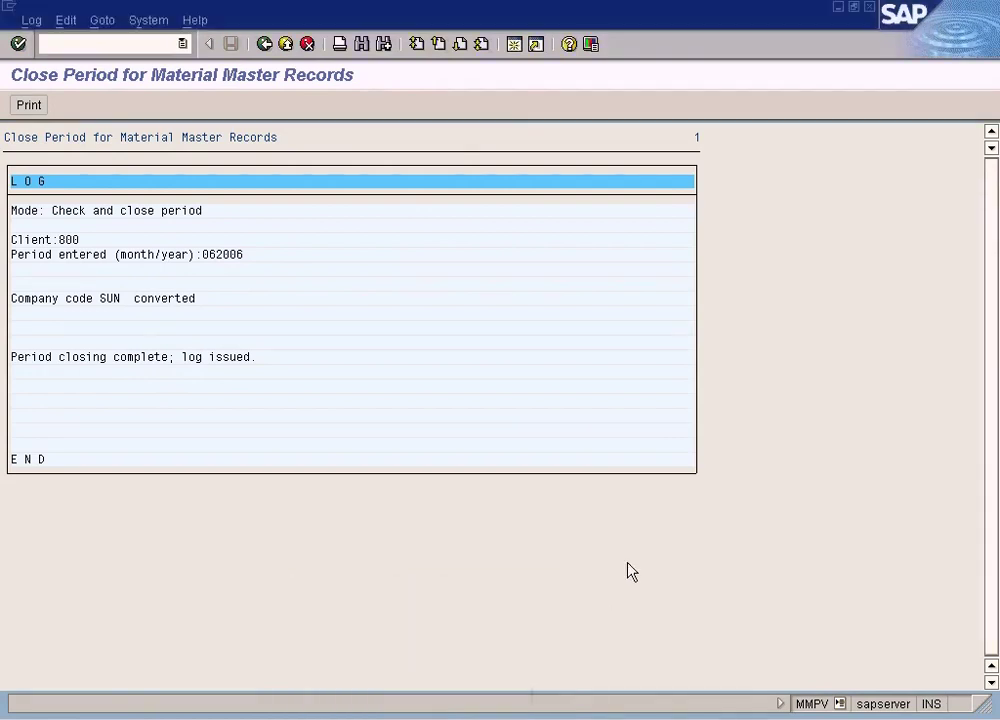
left_click(513, 44)
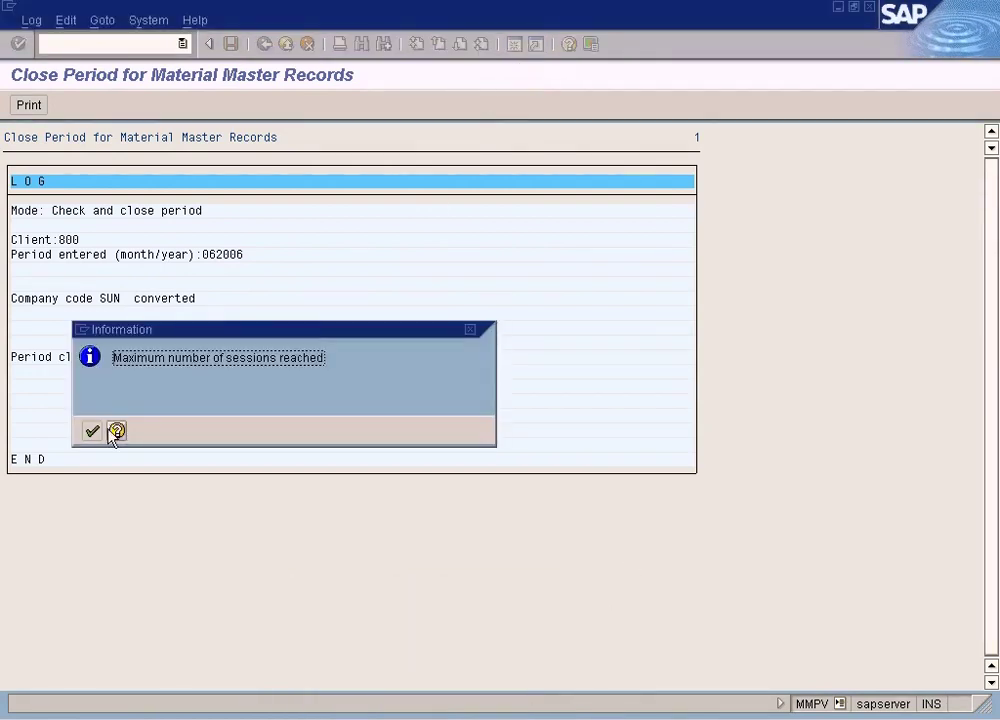
left_click(93, 430)
Step: Switch to the Allow Posting to Previous Period session, reload company code SUN and check its current and previous posting periods
left_click(305, 719)
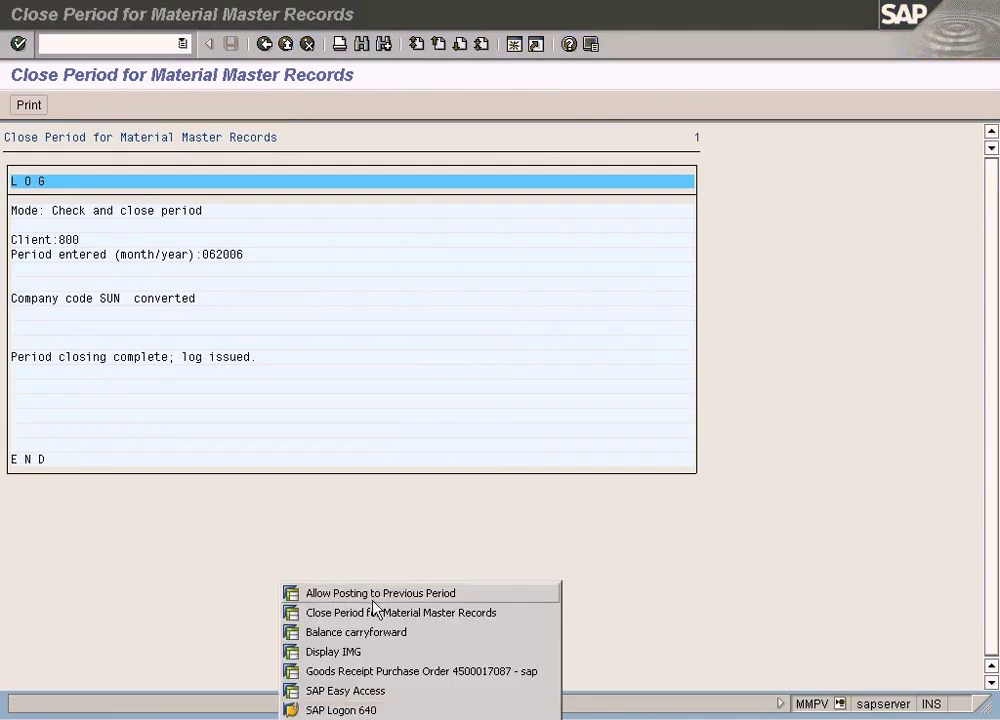
left_click(330, 593)
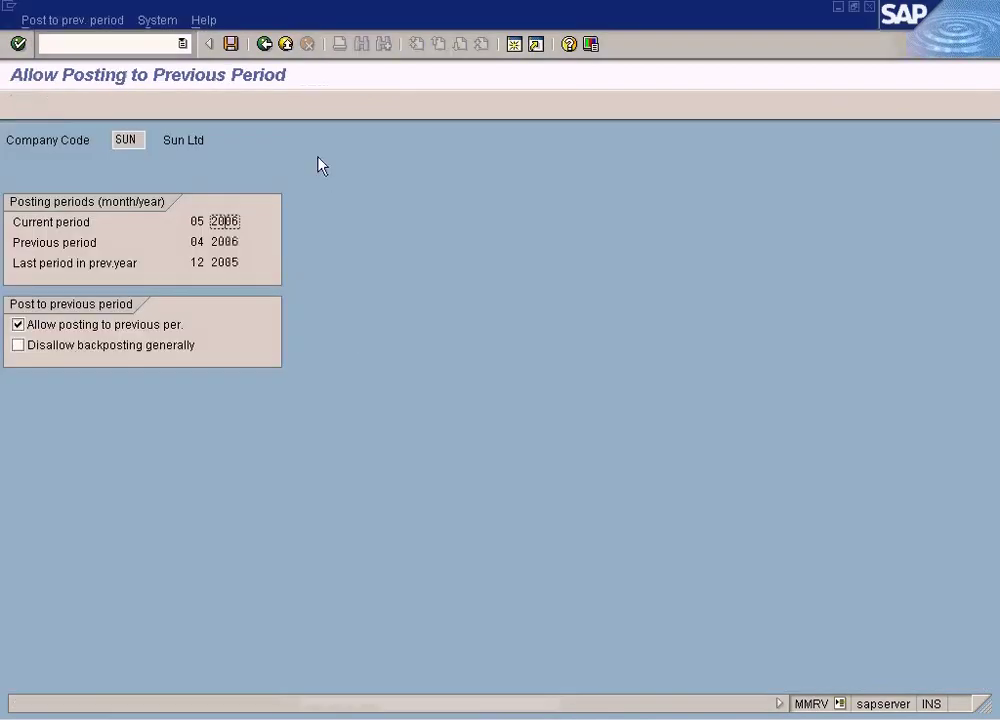
left_click(264, 46)
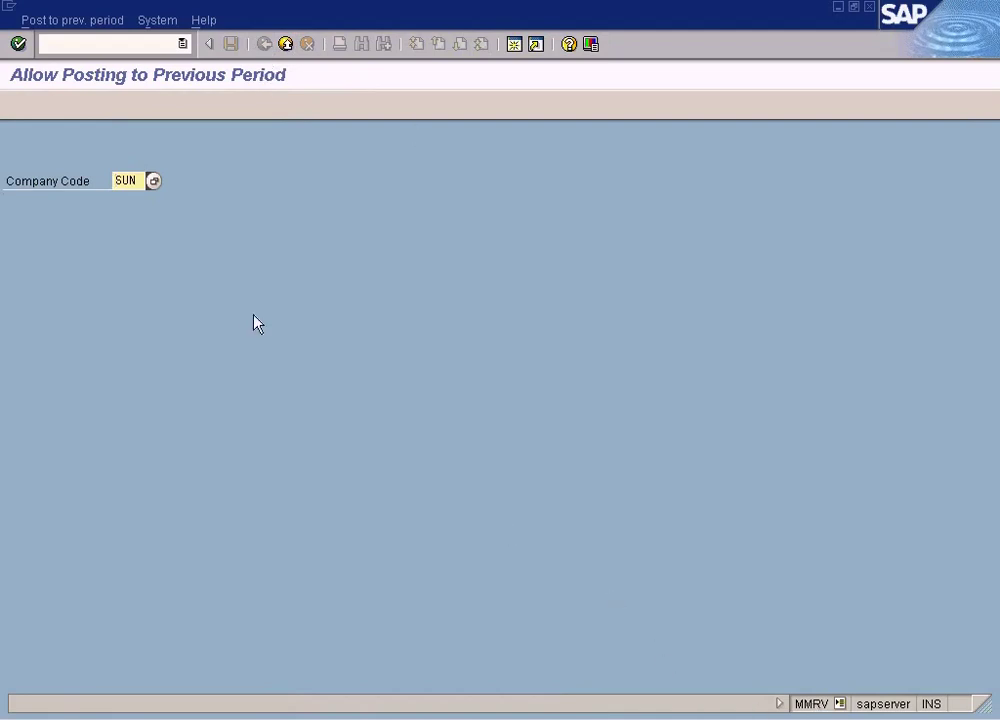
key("Return")
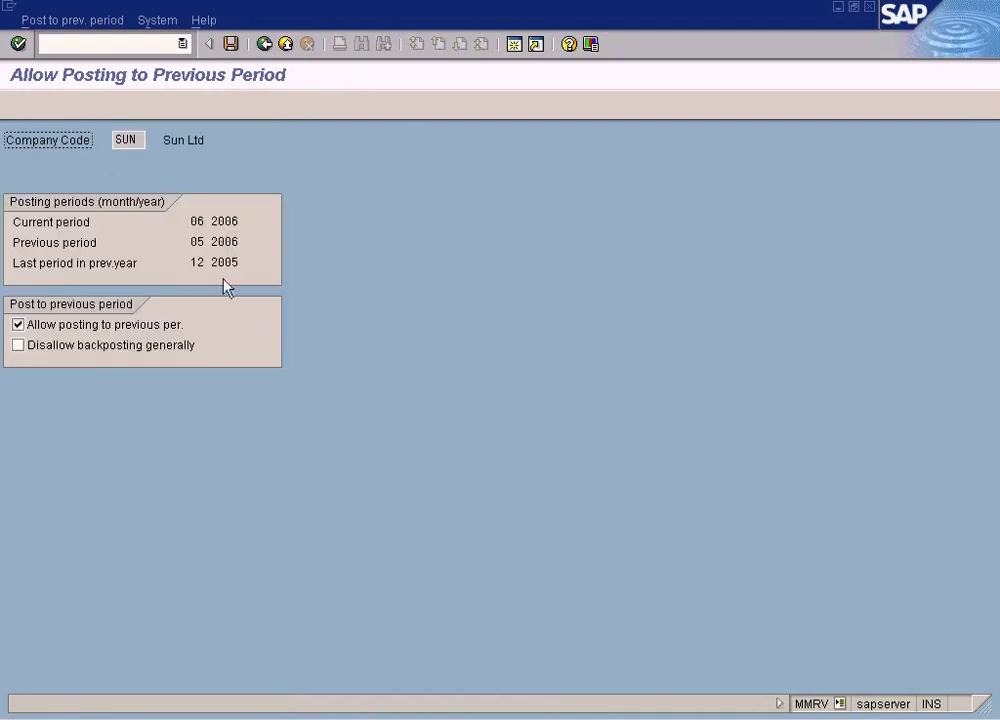
left_click(199, 221)
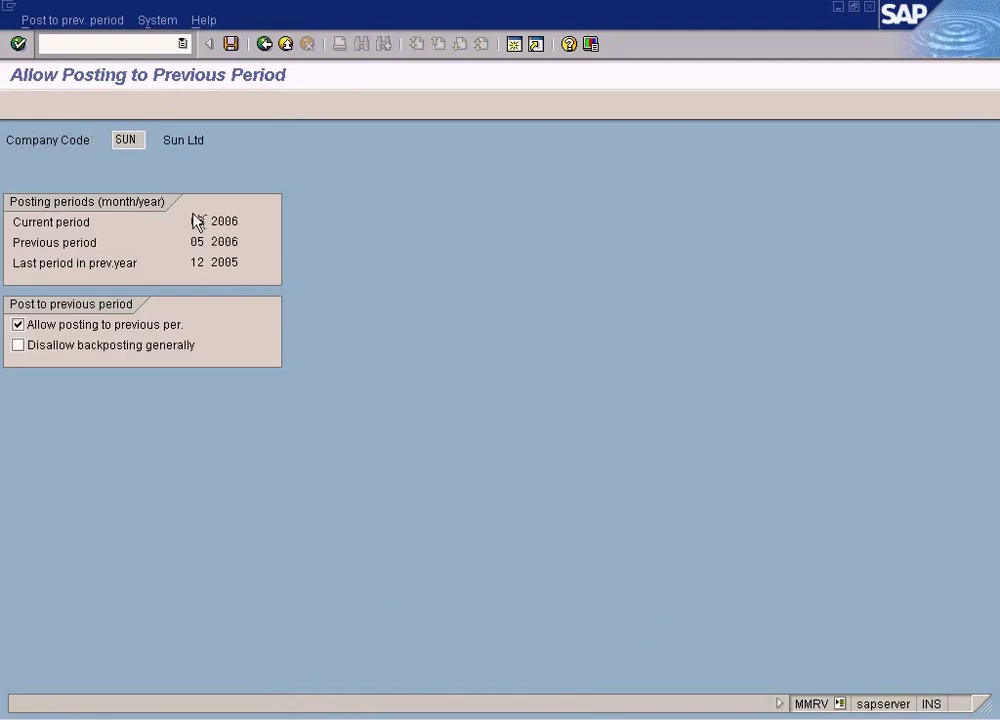
Step: Return to the MMPV session and run the closing for company code SUN with period 7 and fiscal year 2006
left_click(346, 714)
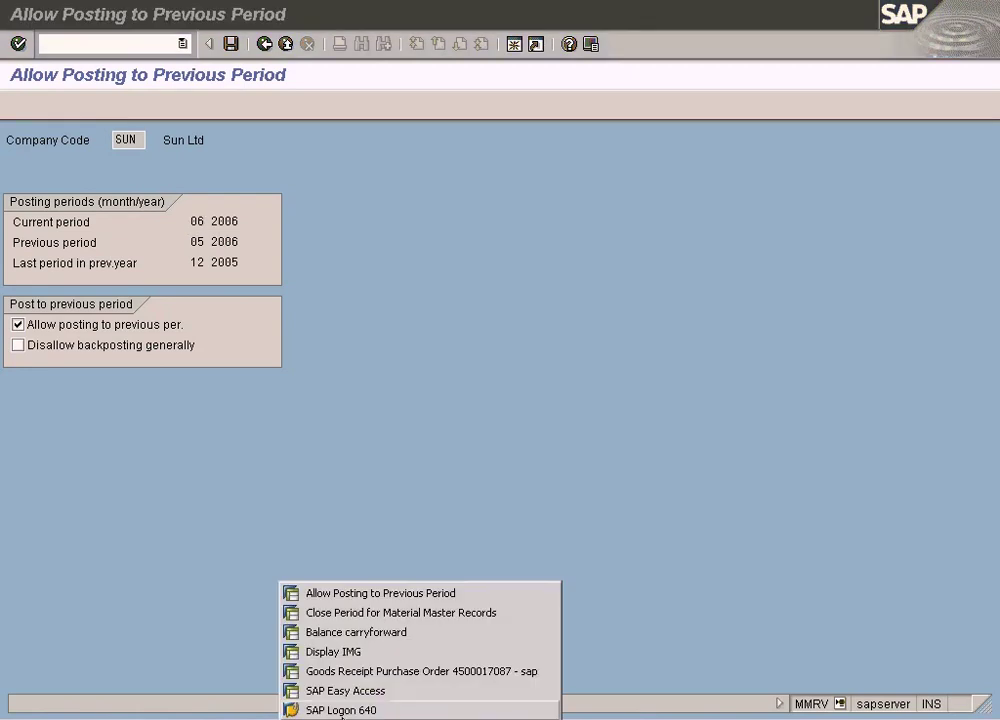
left_click(407, 614)
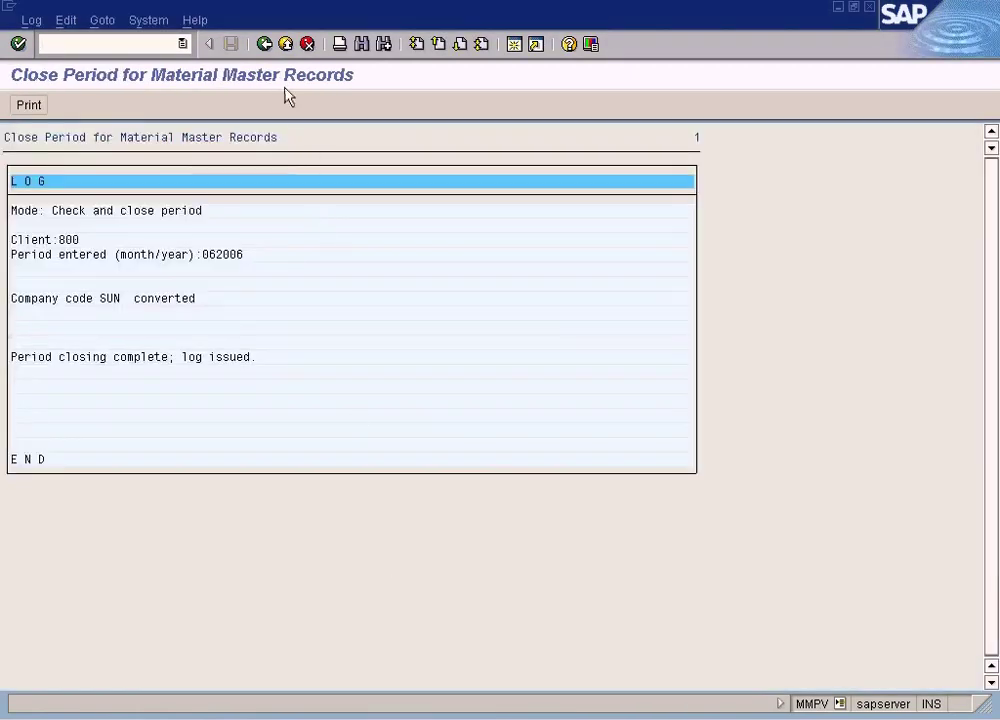
left_click(264, 44)
type("SUn")
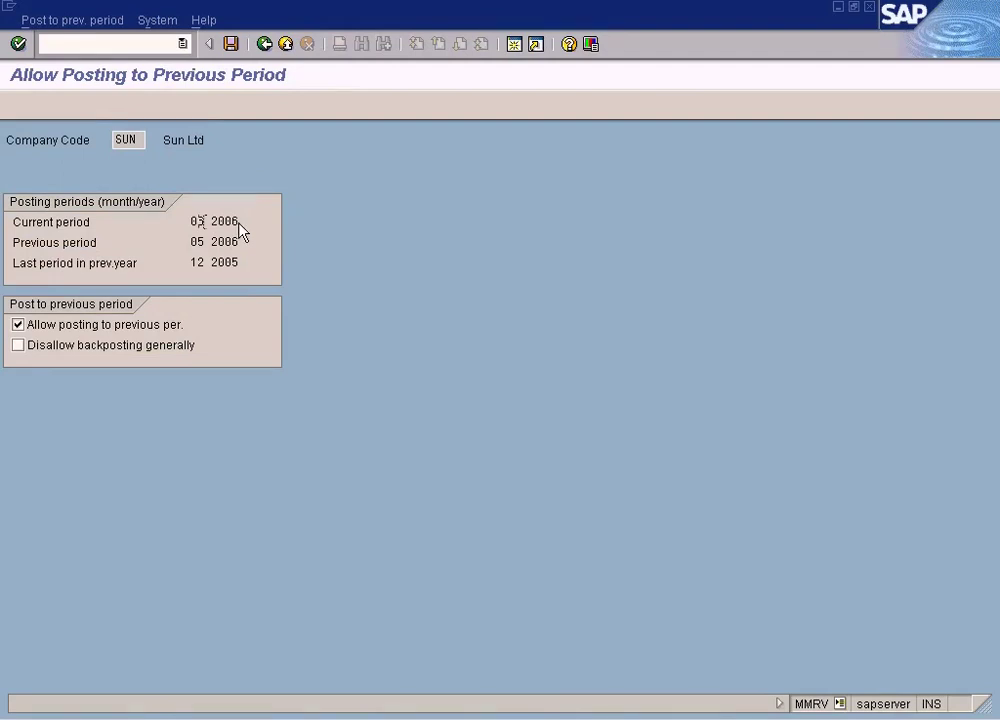
key("BackSpace")
type("6")
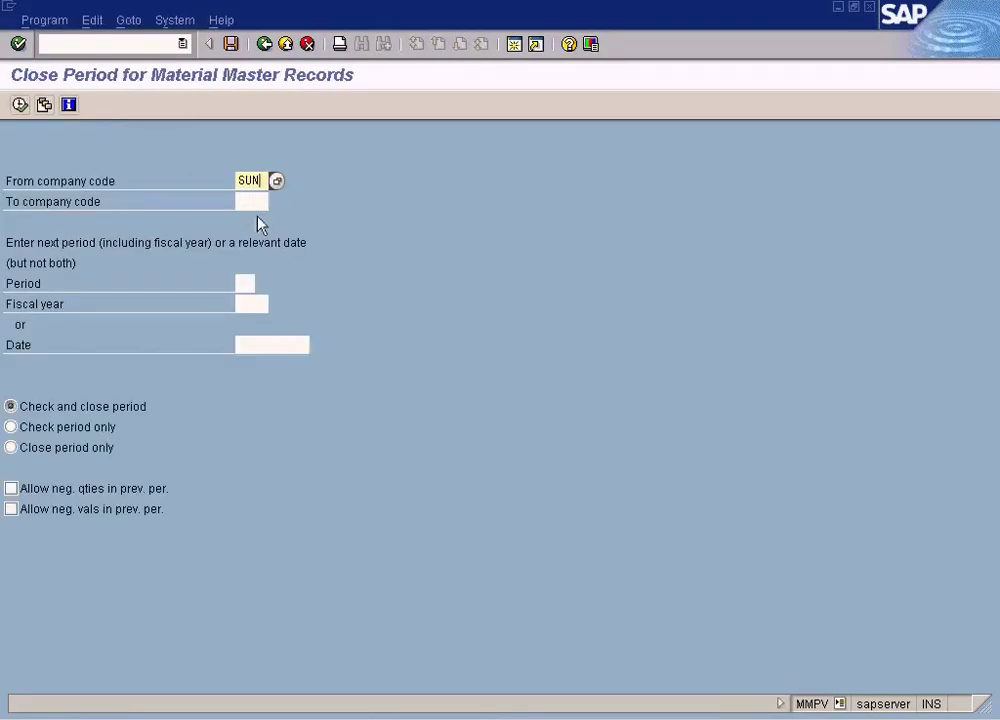
left_click(248, 285)
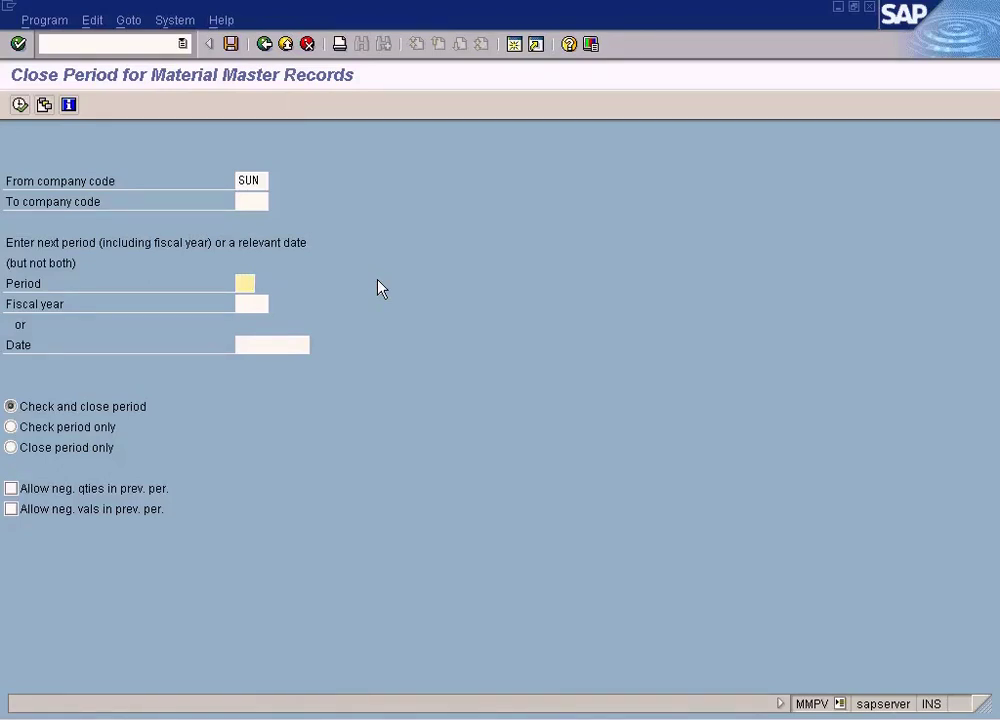
type("7")
type("2006")
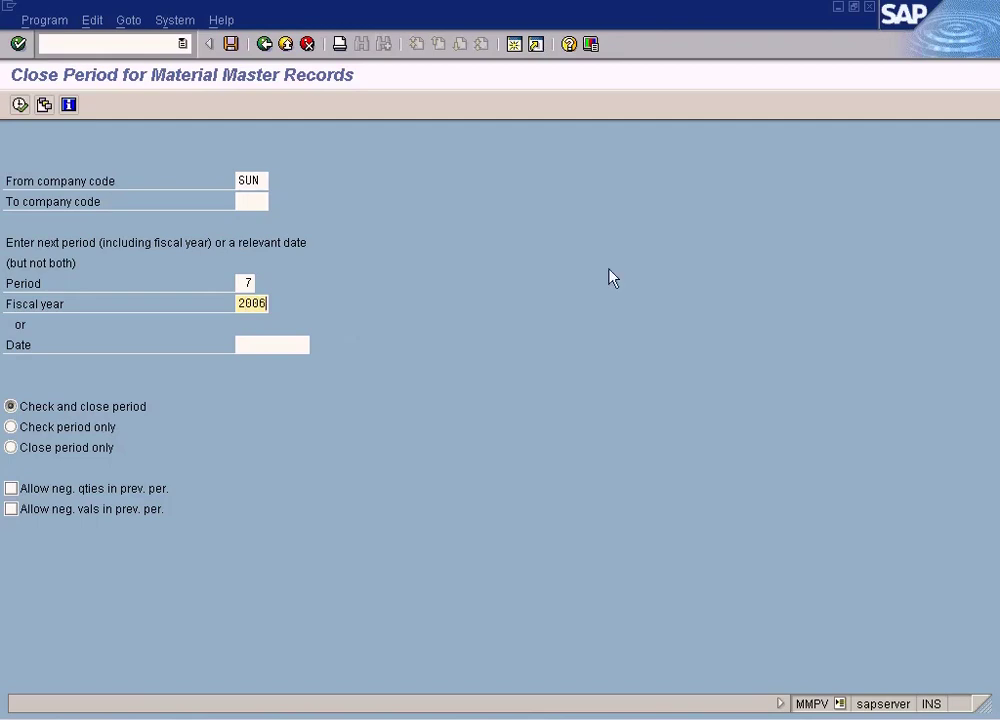
left_click(20, 104)
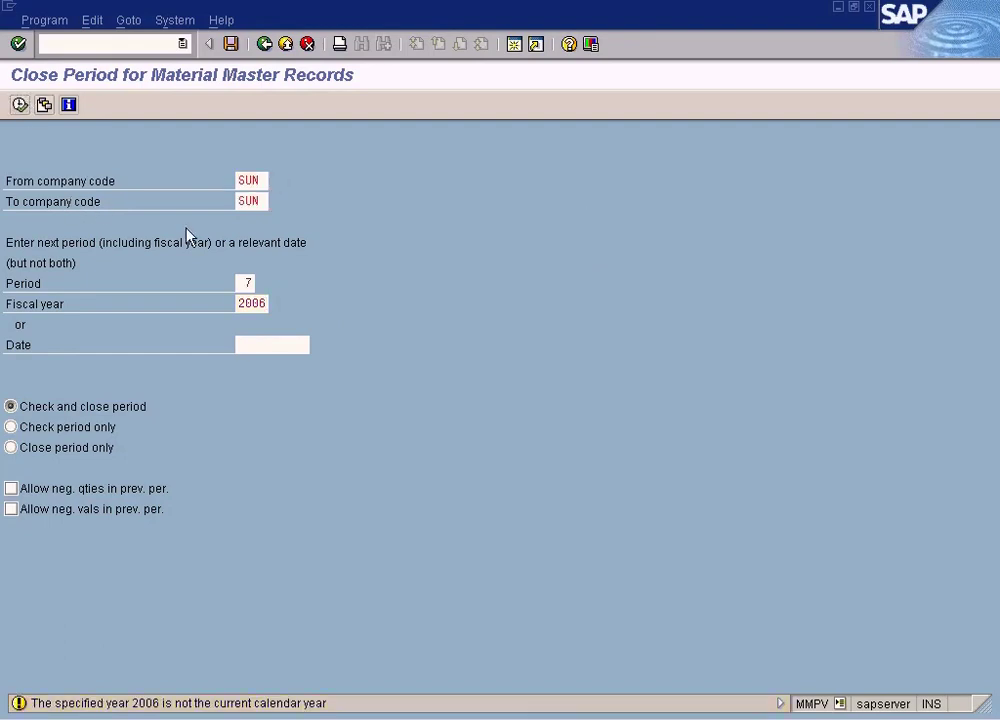
key("Return")
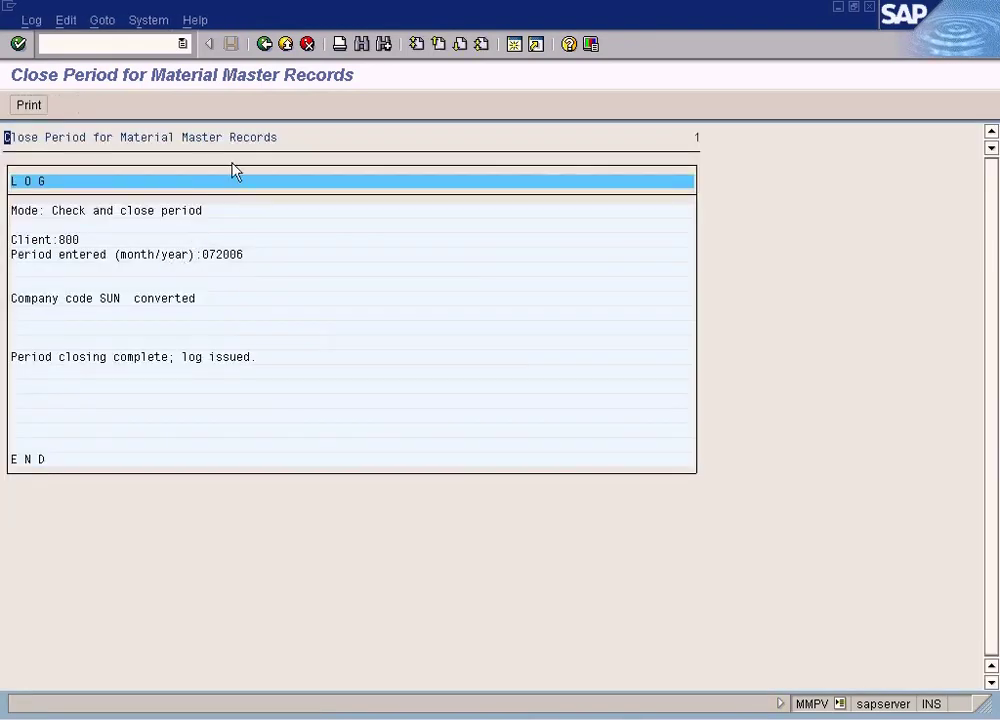
Step: Leave the log and run another closing for company code SUN with period 8 and fiscal year 2006
left_click(264, 44)
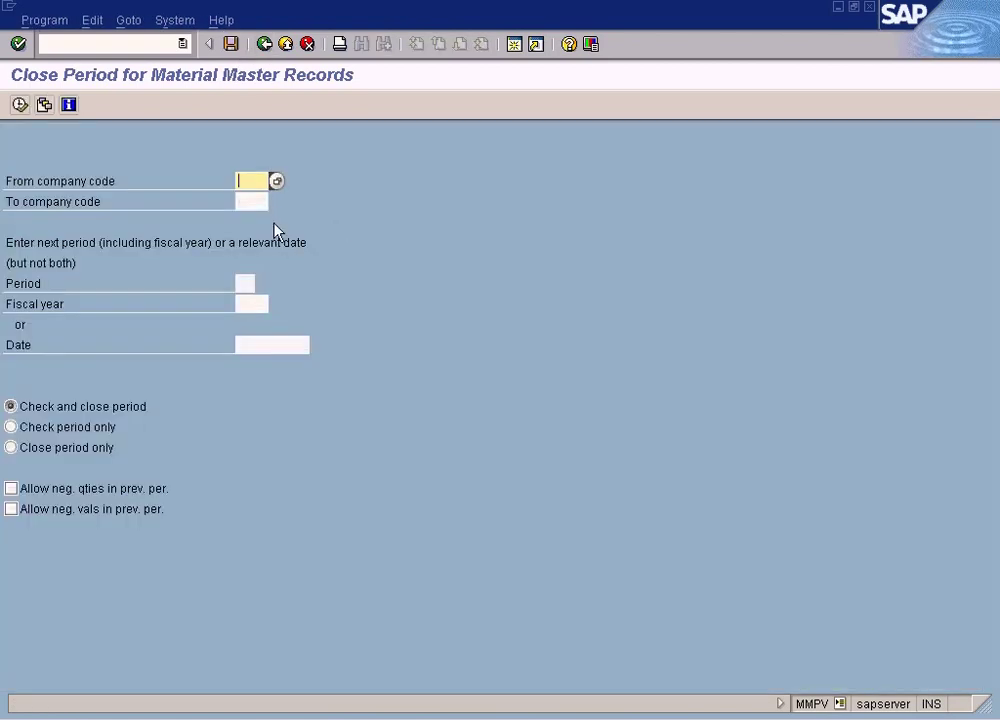
type("SUn")
key("Tab")
key("Tab")
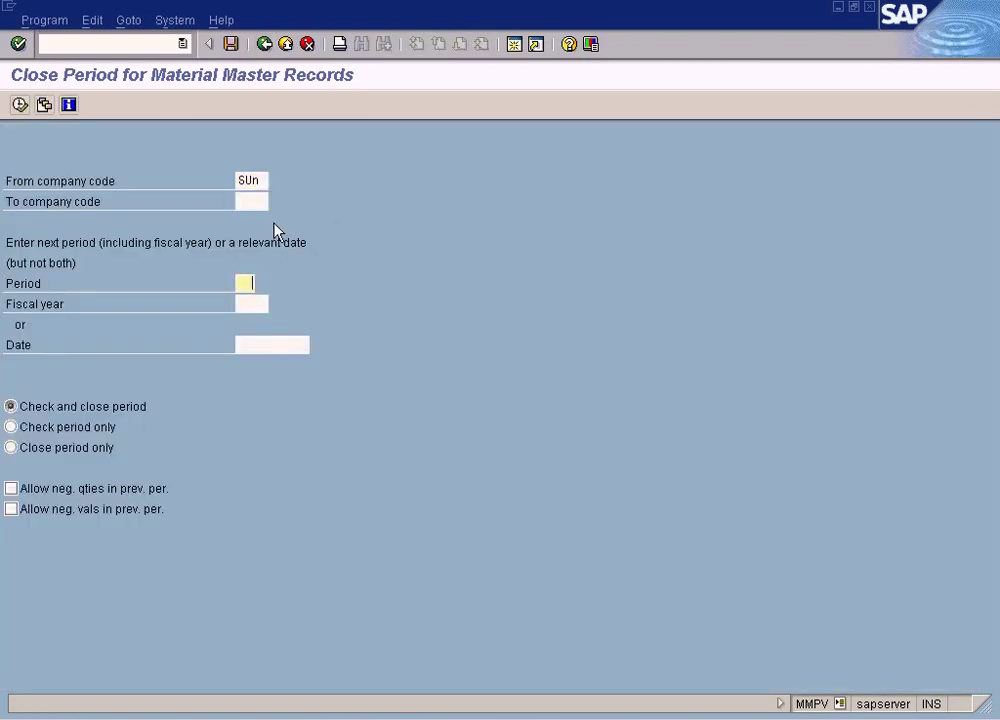
type("8")
key("Tab")
type("2006")
left_click(19, 104)
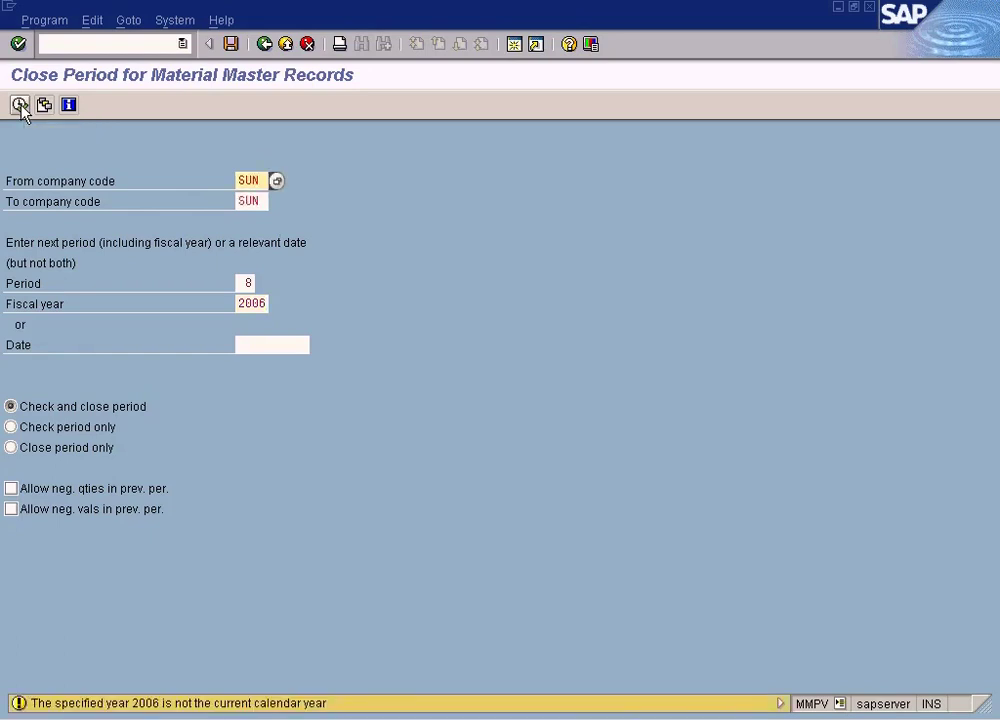
key("F8")
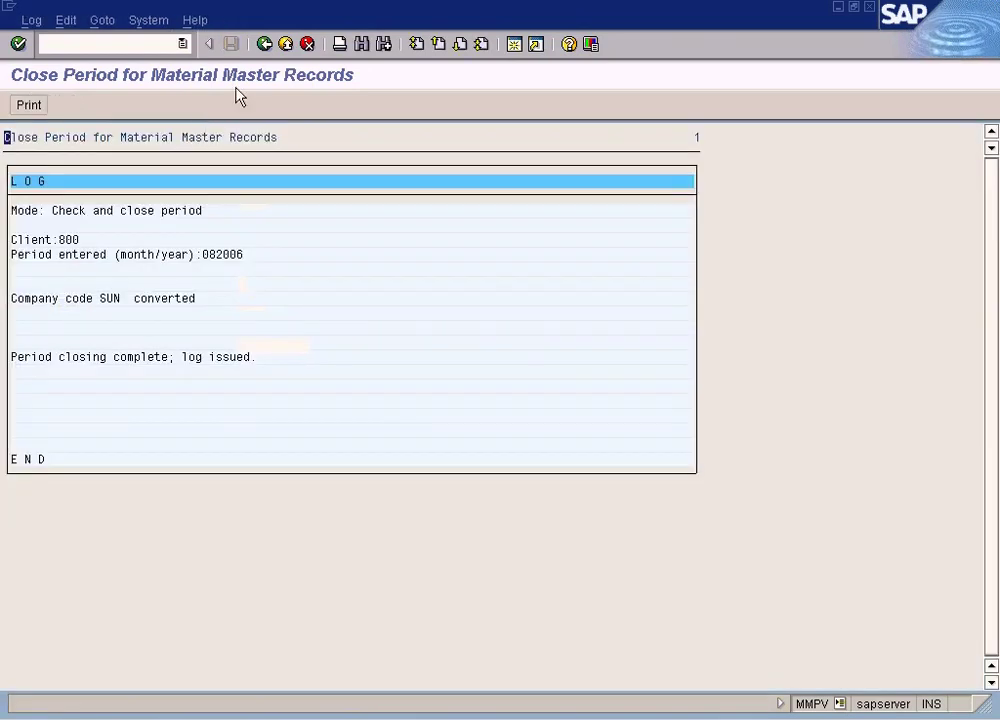
Step: Go back to the selection, enter SUN, period 8 and fiscal year 2006 again, and execute the closing
left_click(264, 44)
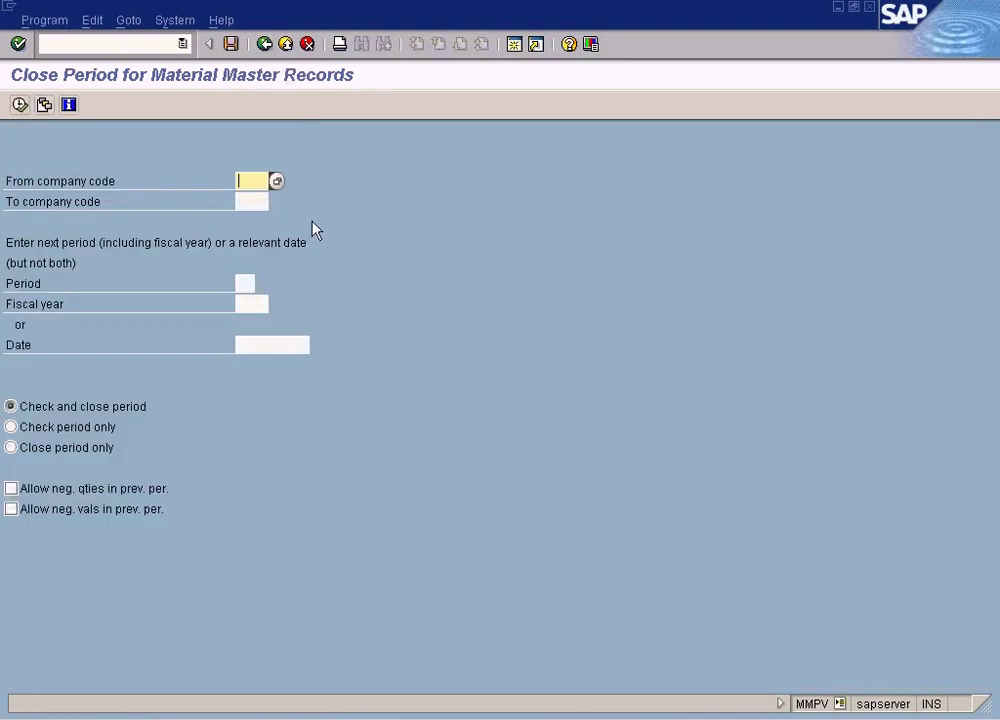
type("SUN")
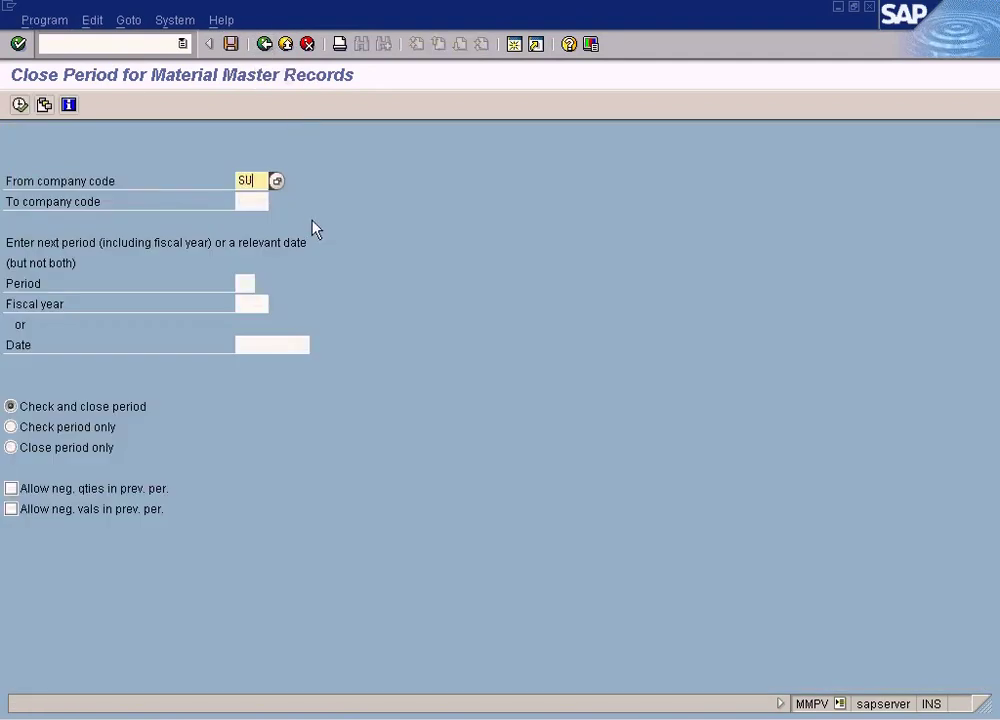
key("Tab")
key("Tab")
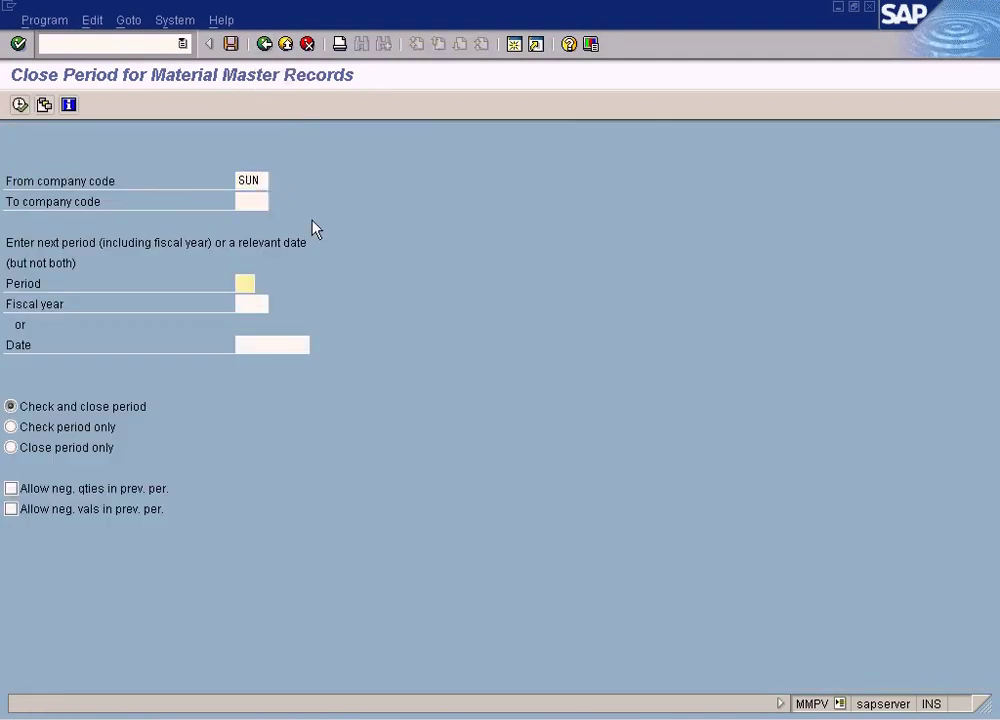
type("8")
type("2006")
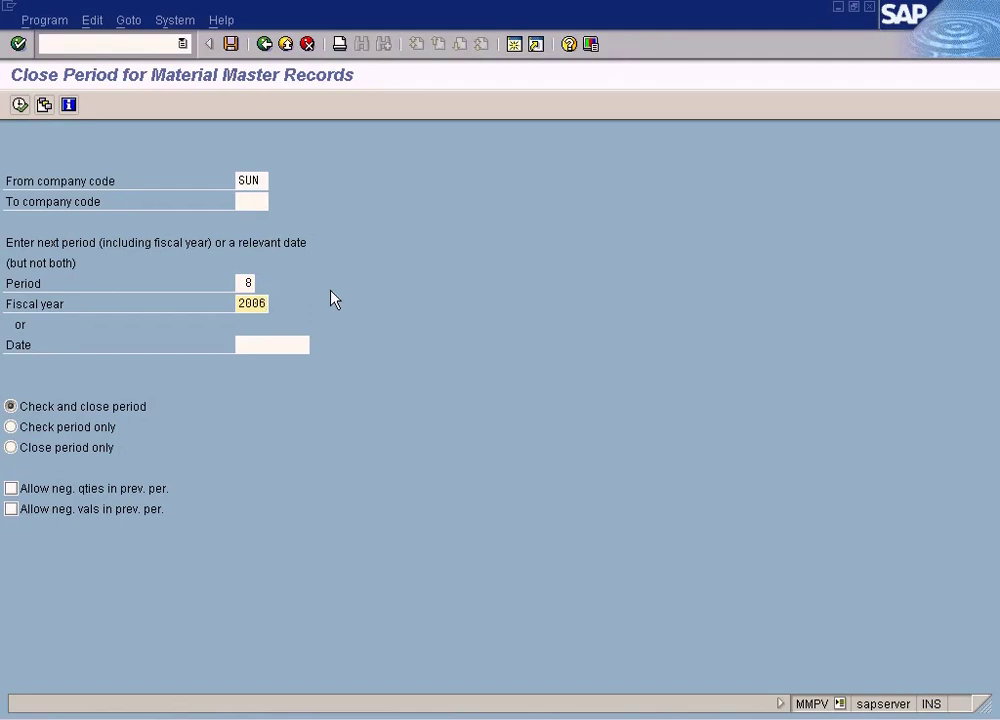
key("F8")
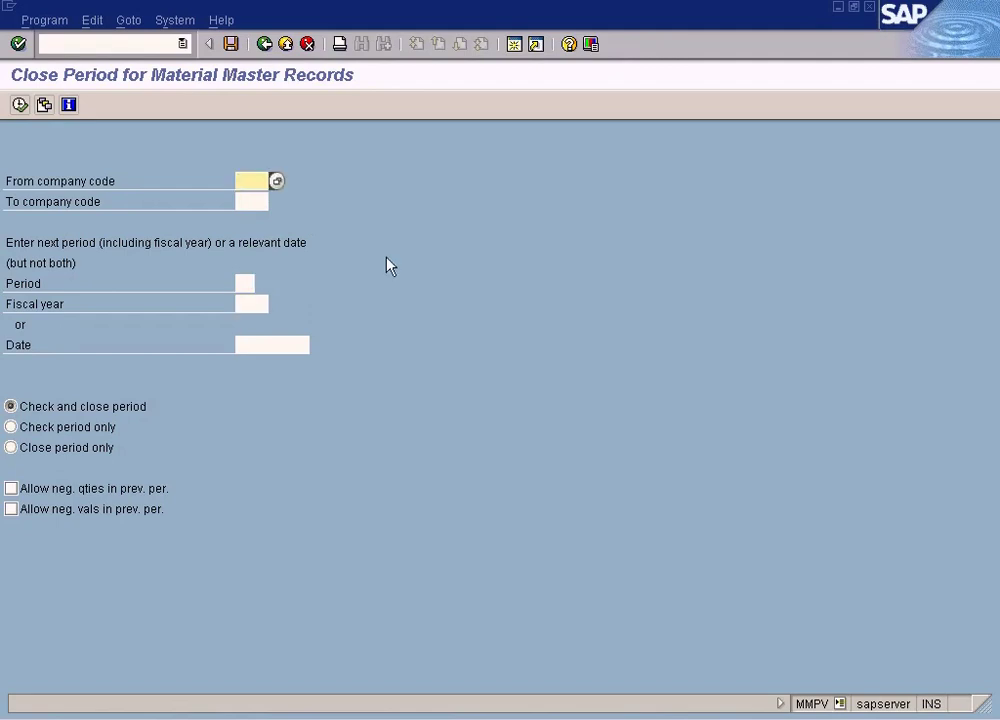
Step: Open transaction MMRV for company code SUN and examine its current and previous posting periods
left_click(133, 49)
type("/nmmrv")
key("Return")
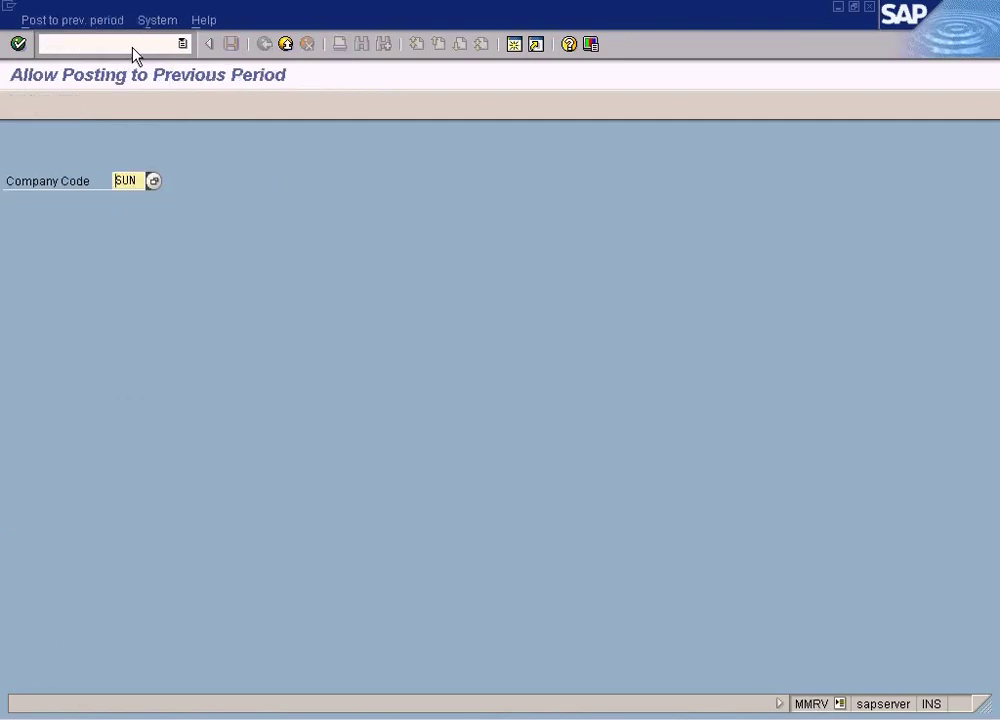
key("Return")
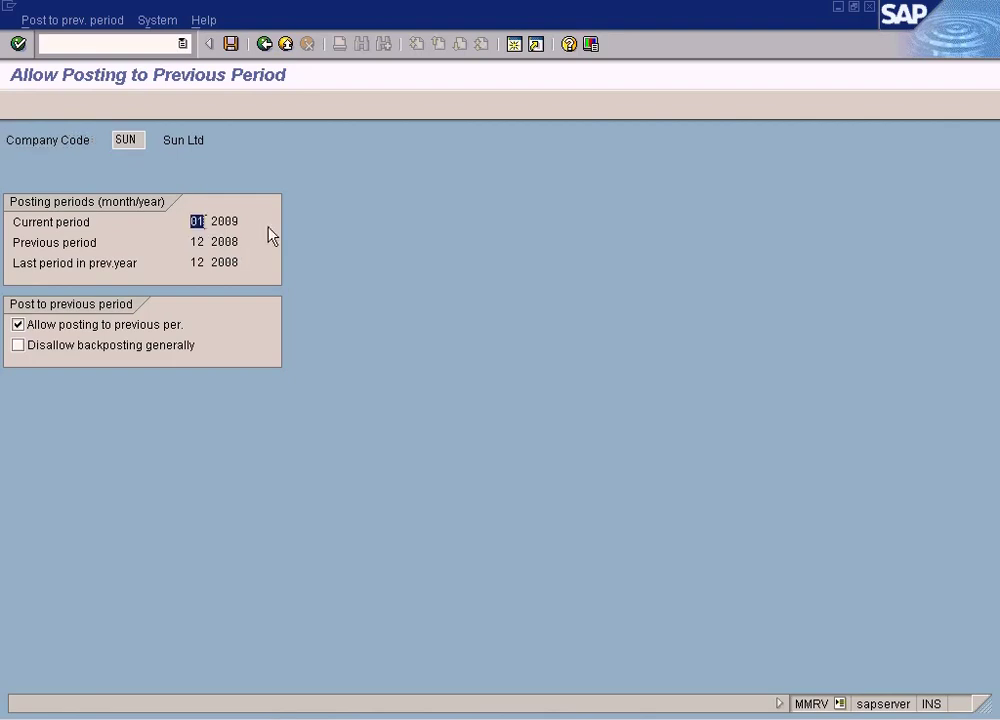
left_click(228, 244)
Step: Switch to the goods receipt session, check the Tyre A document for errors and close the message log after reading it
left_click(372, 719)
left_click(378, 671)
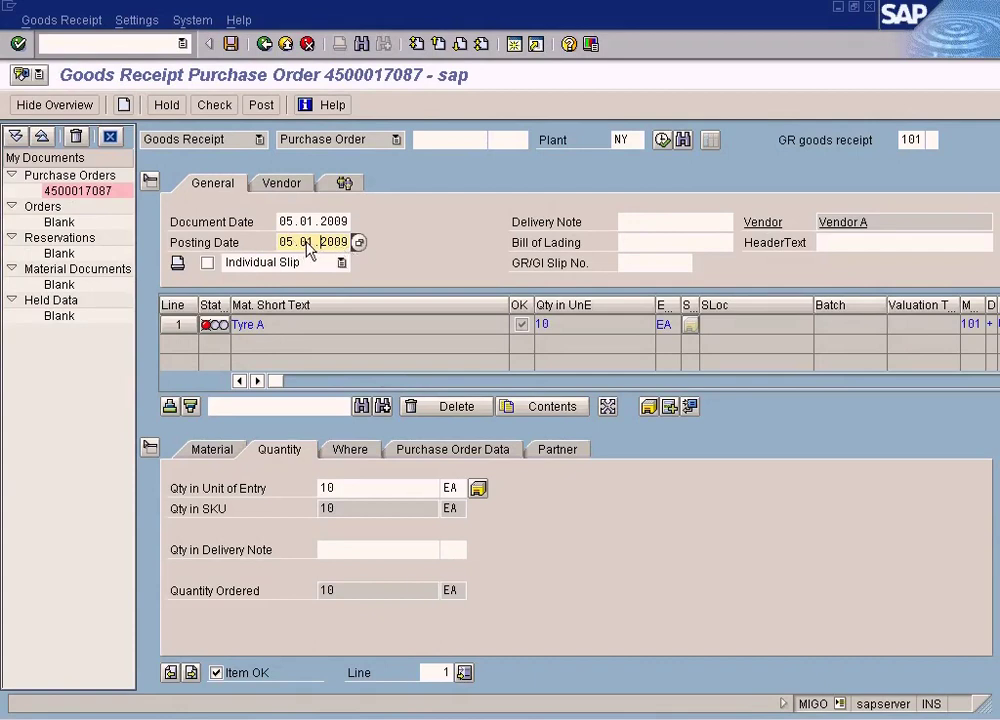
left_click(214, 104)
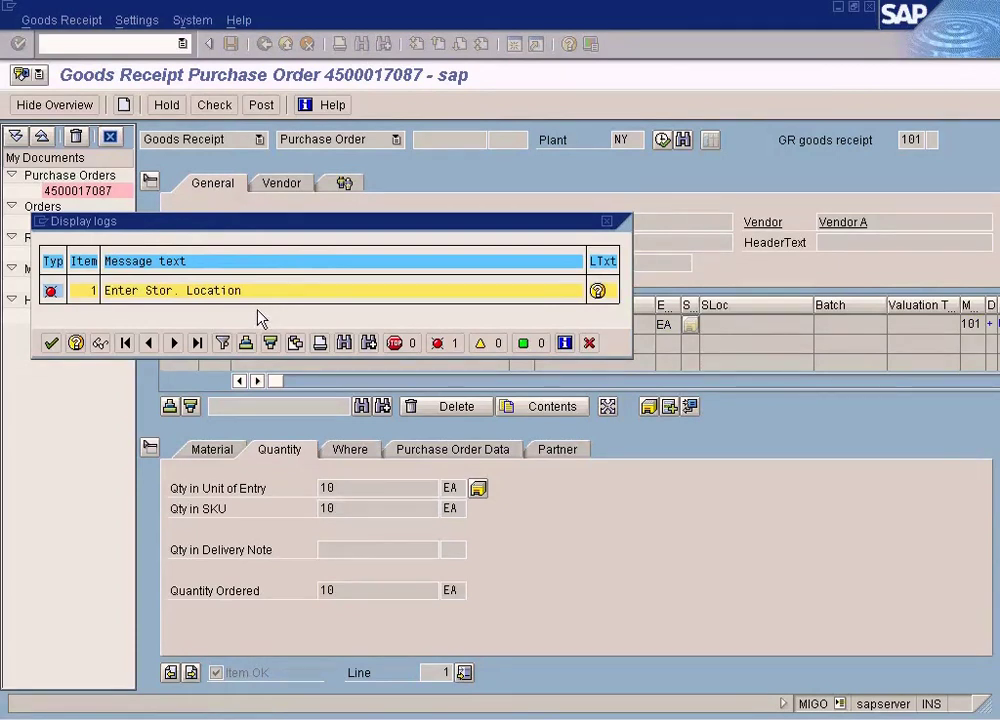
left_click(594, 347)
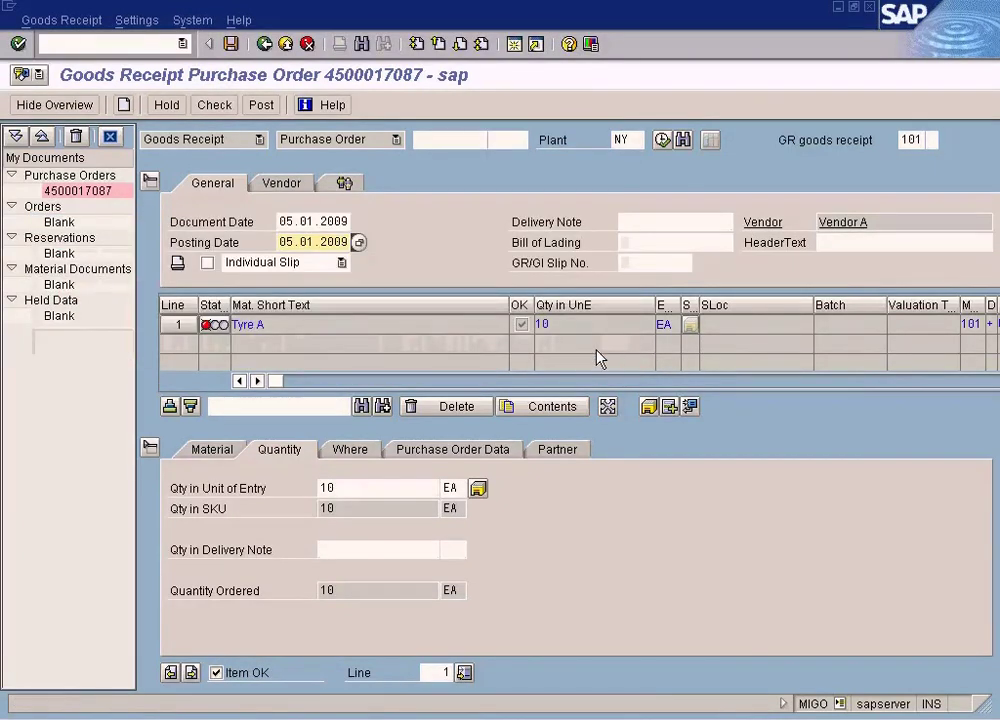
Step: Assign storage location WH1 (Warehouse 1) at plant NY to the Tyre A goods receipt item
left_click(722, 326)
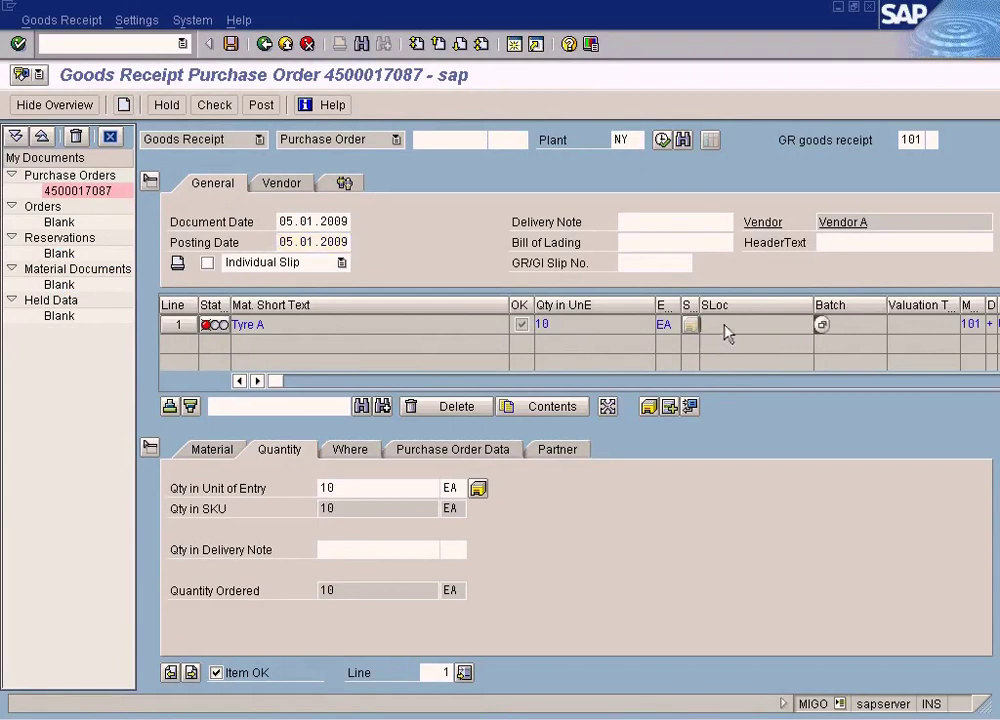
left_click(358, 453)
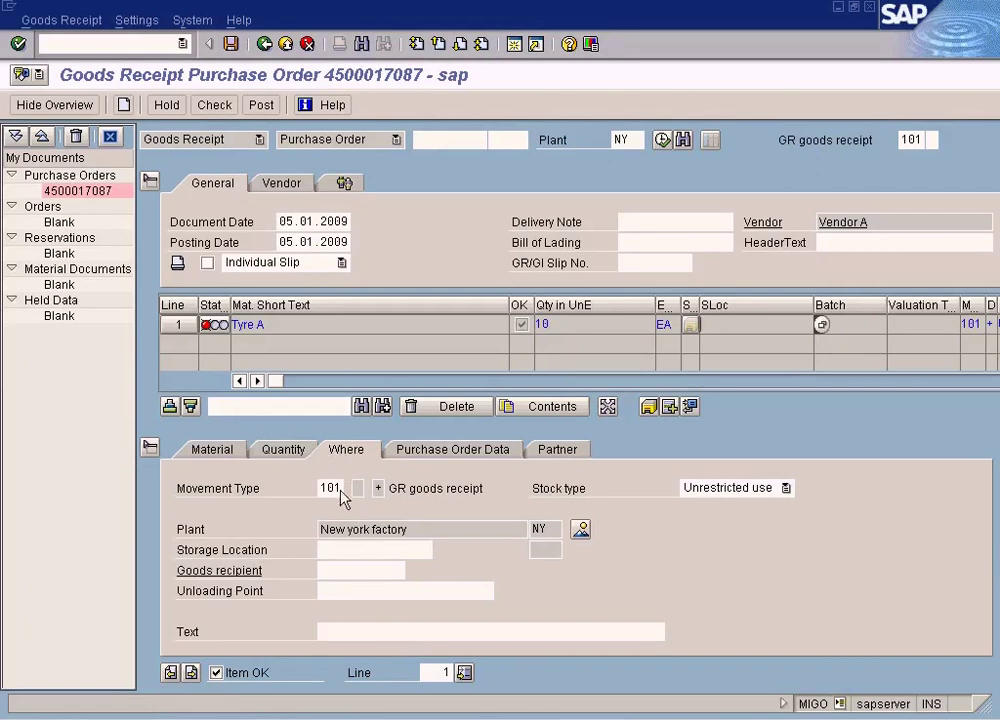
left_click(428, 551)
left_click(440, 550)
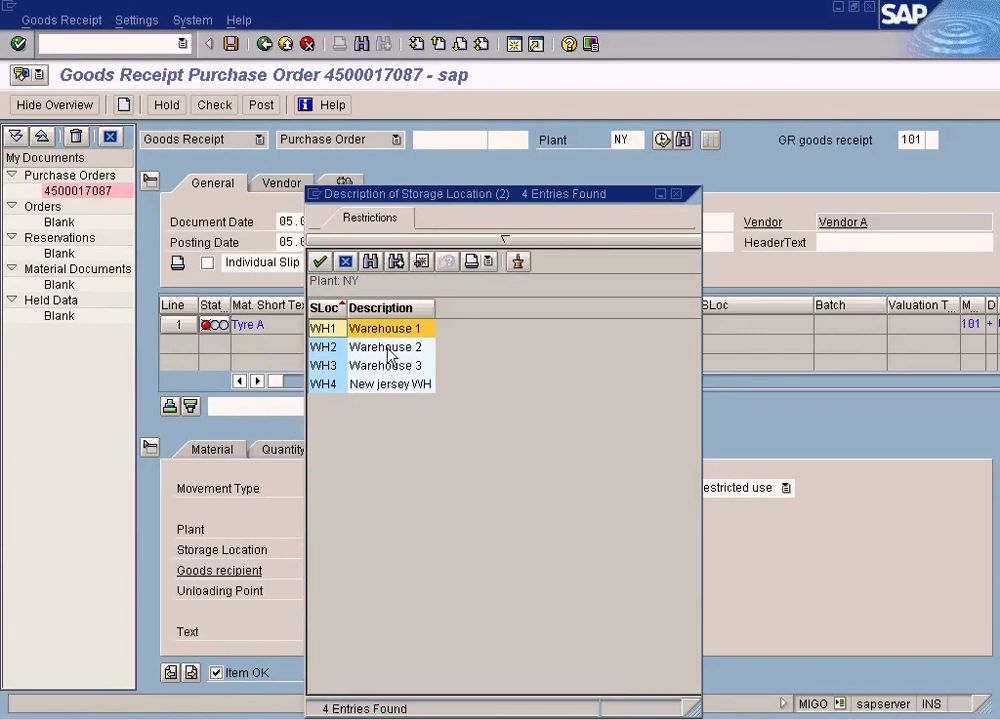
key("Return")
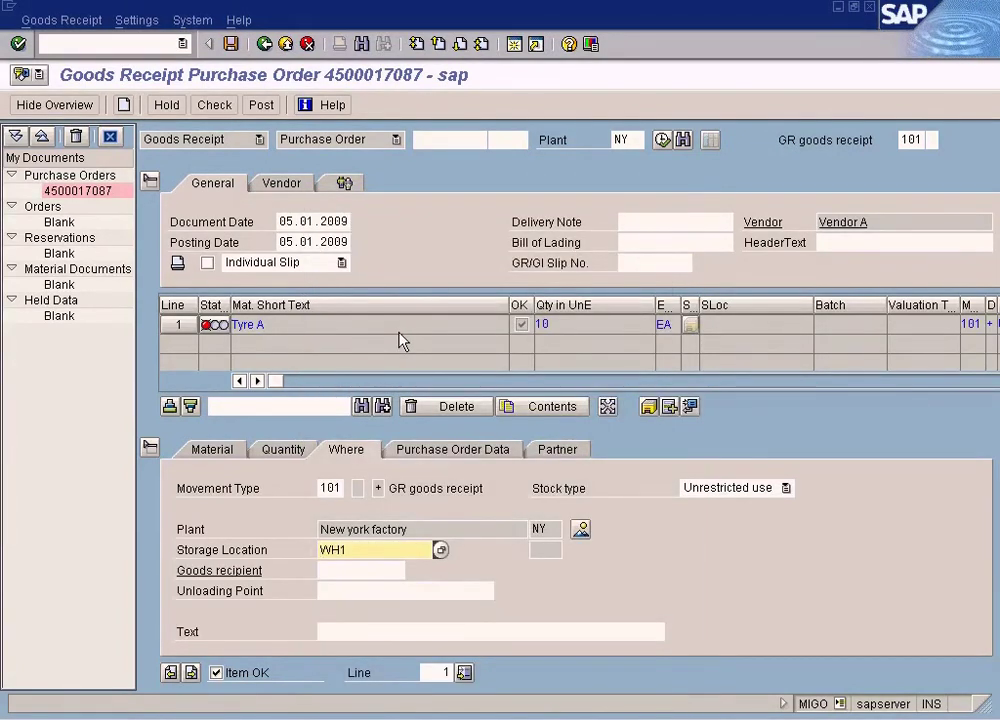
Step: Check the goods receipt, set the Tyre A quantity in unit of entry to 6 EA and check the document again
left_click(207, 105)
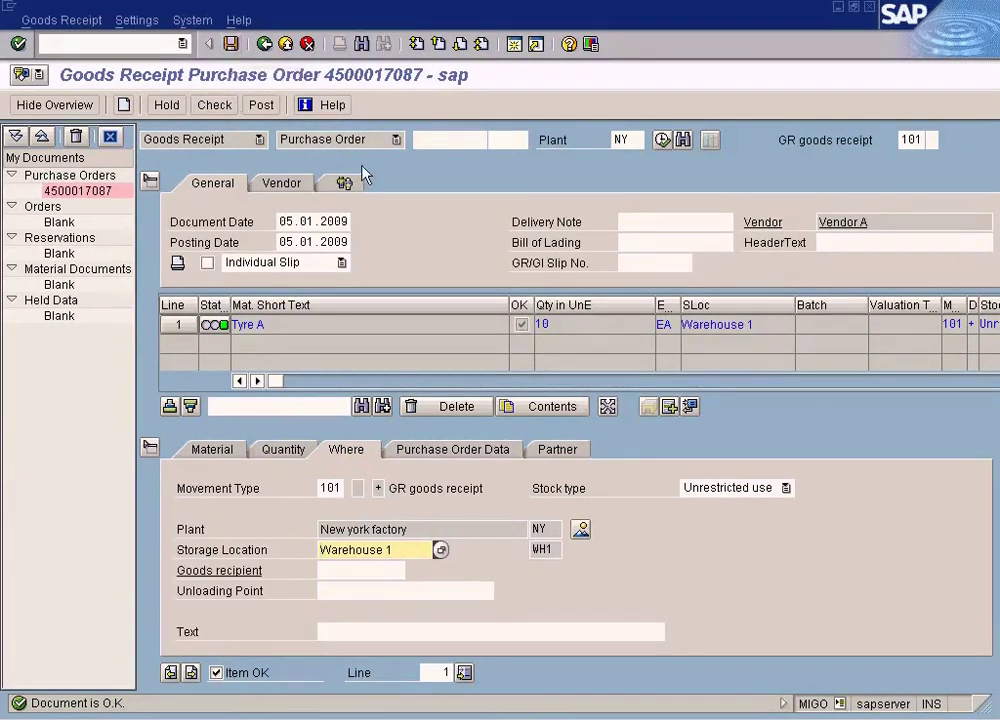
left_click(285, 452)
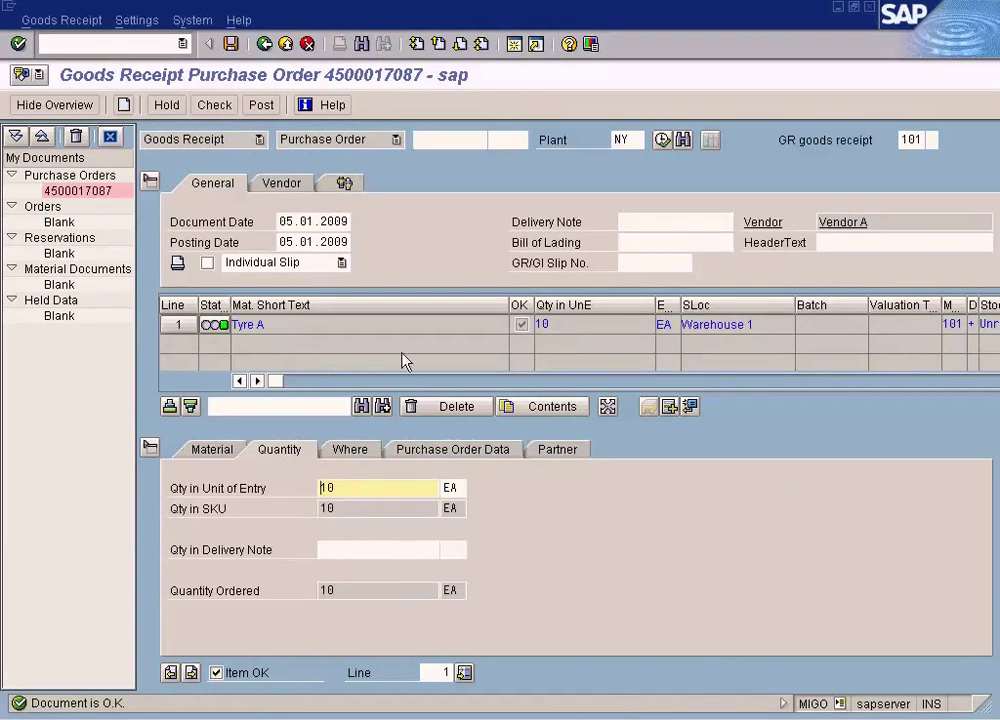
left_click_drag(352, 490, 295, 487)
type("6")
left_click(214, 104)
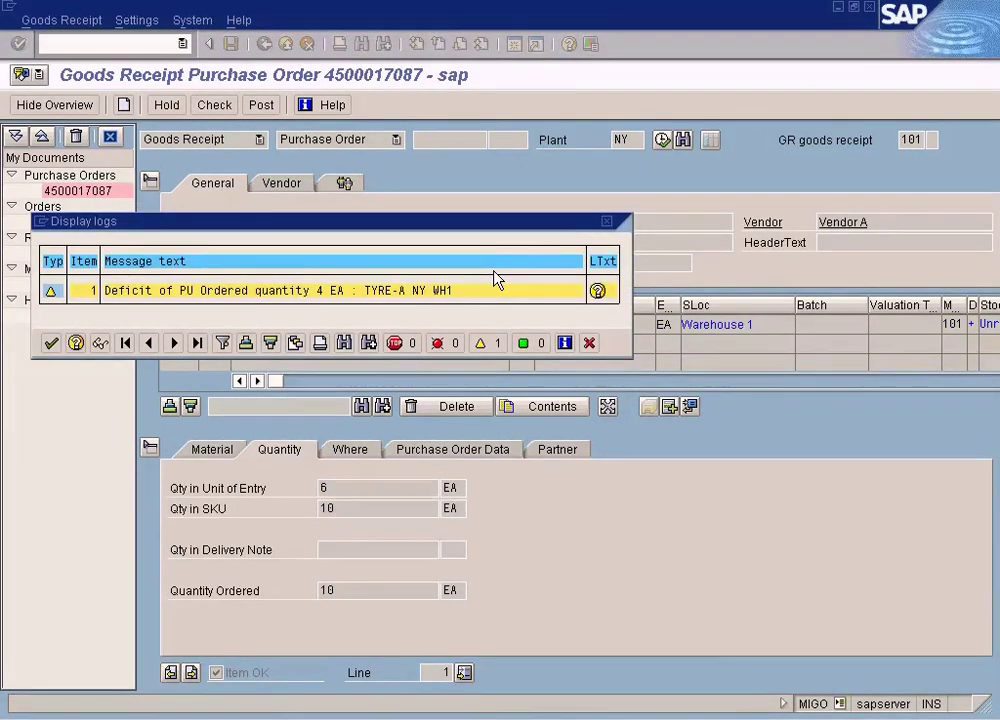
Step: Read the long text of the ordered quantity deficit warning and close the message log
left_click(597, 291)
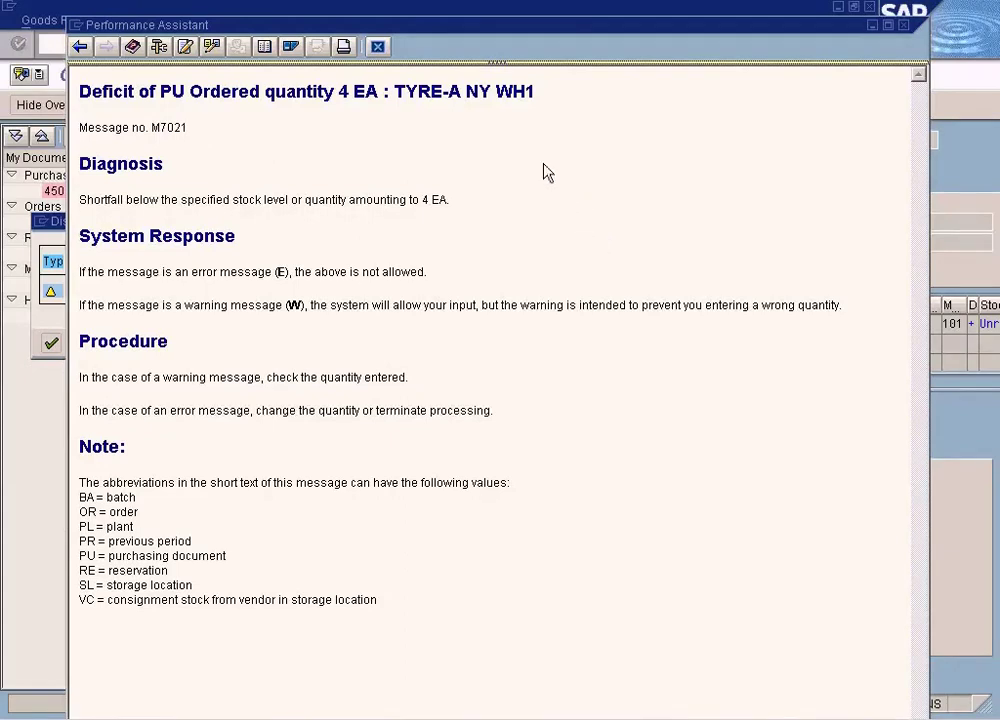
left_click(377, 48)
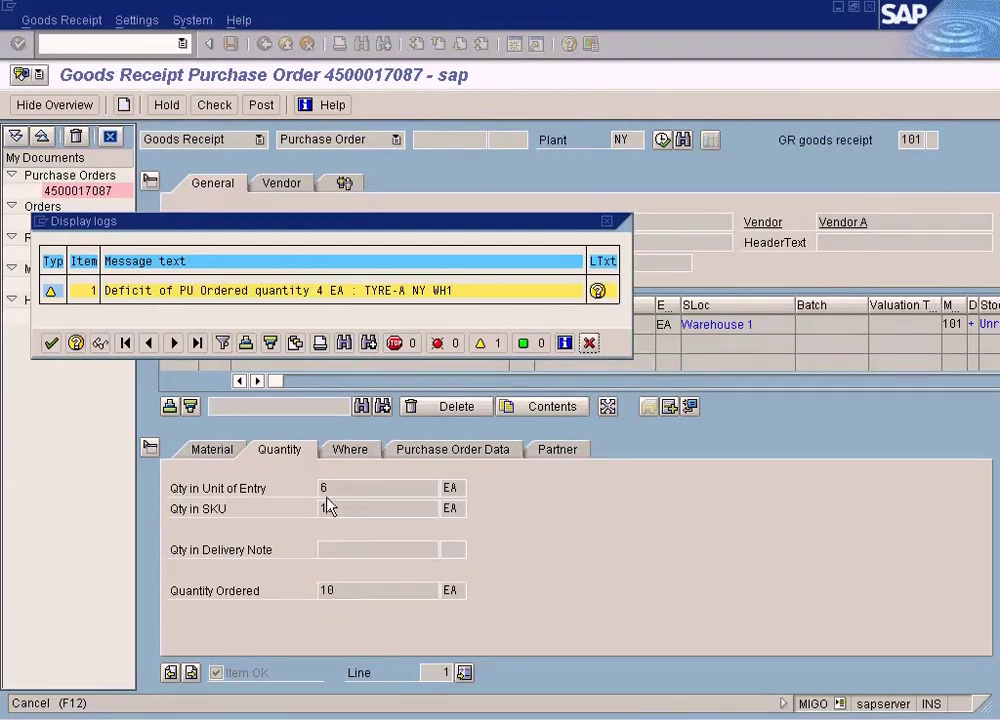
left_click(52, 343)
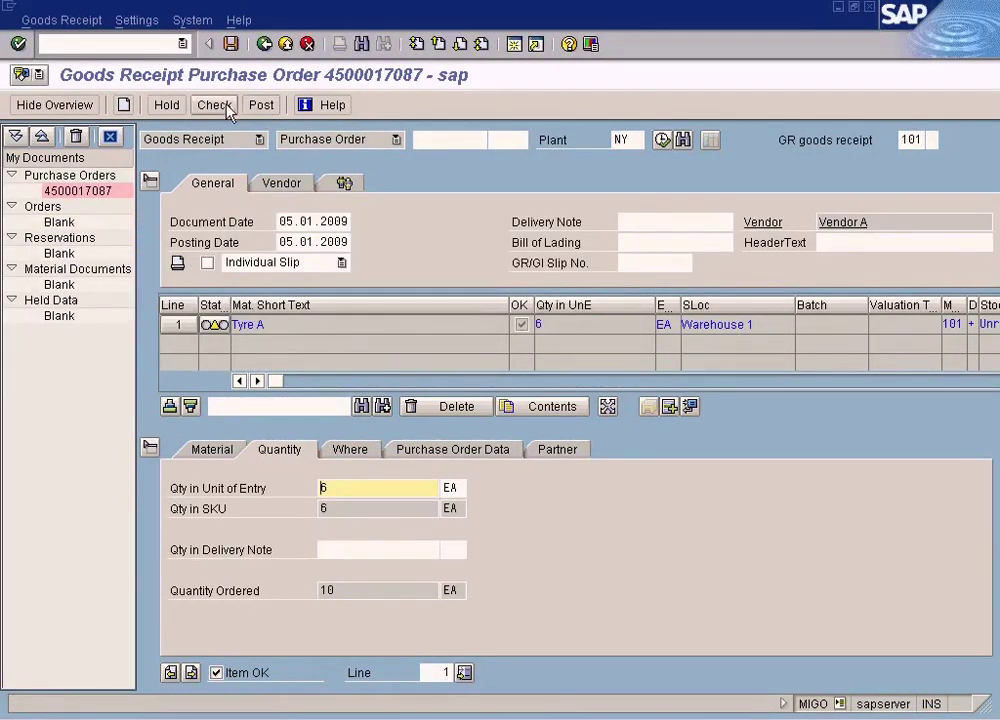
left_click(558, 330)
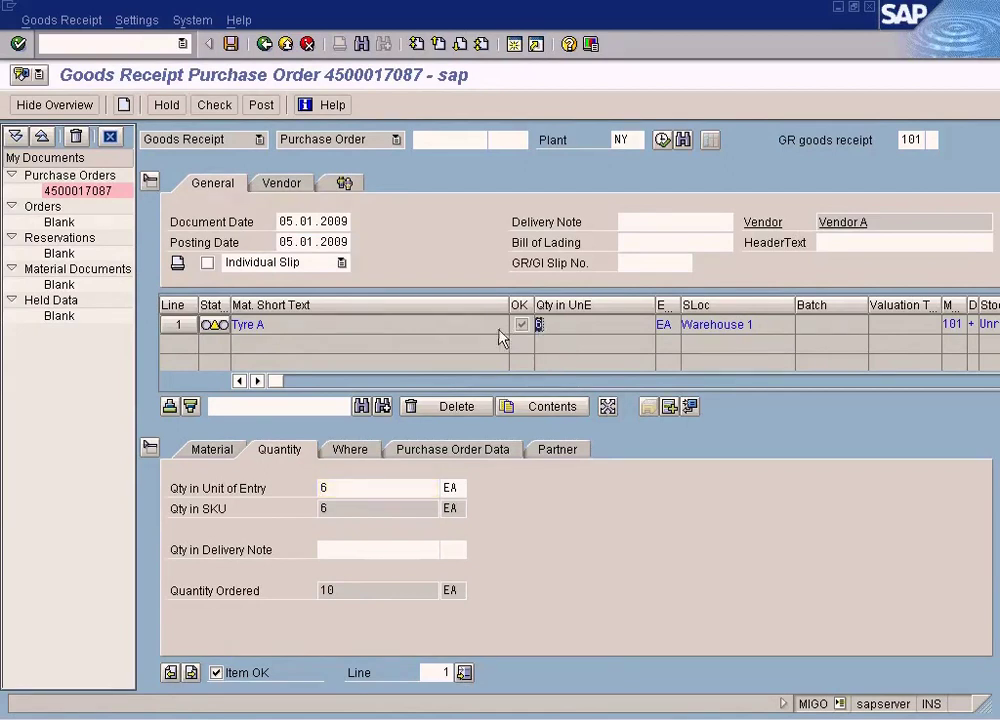
Step: Try to save the goods receipt, read the long text of the red item 1 error and close the log
left_click(231, 46)
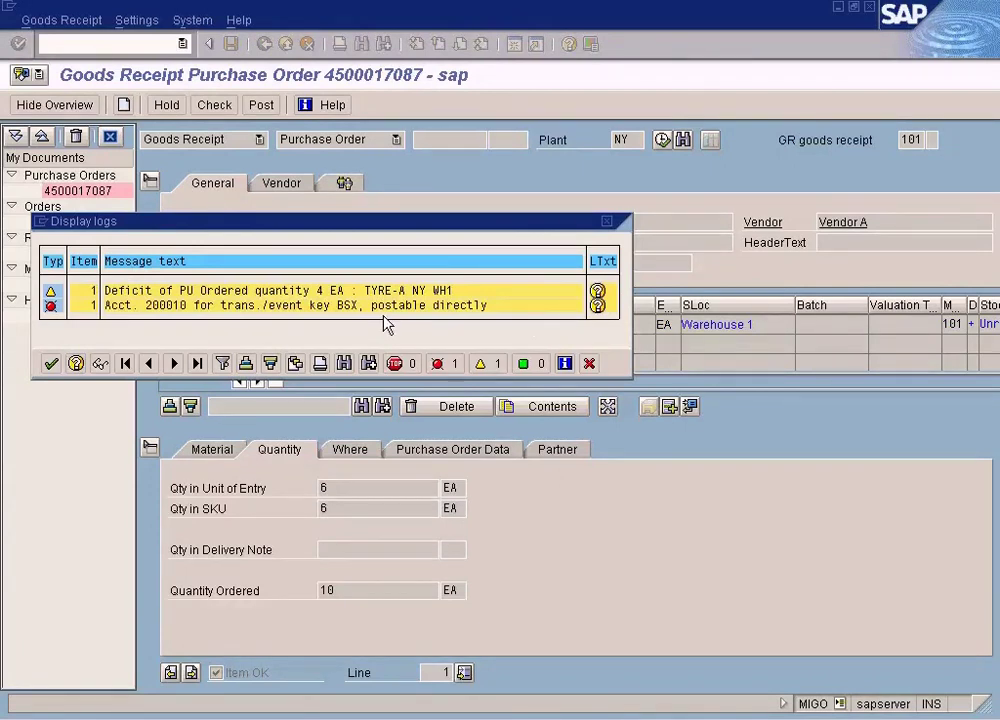
left_click(597, 305)
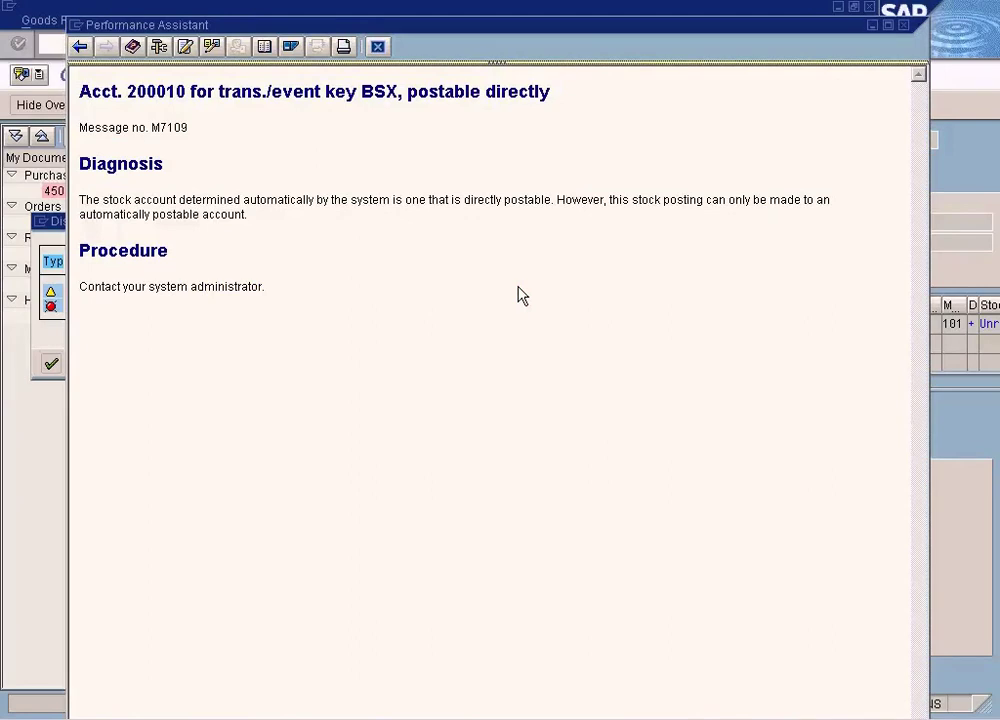
left_click(378, 46)
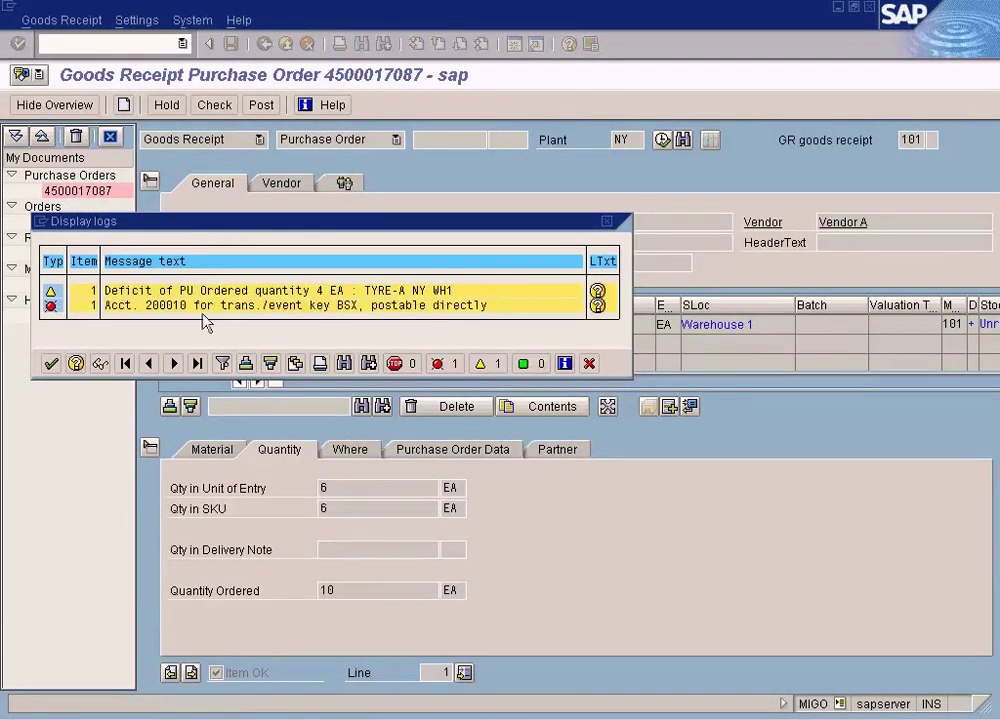
left_click(597, 306)
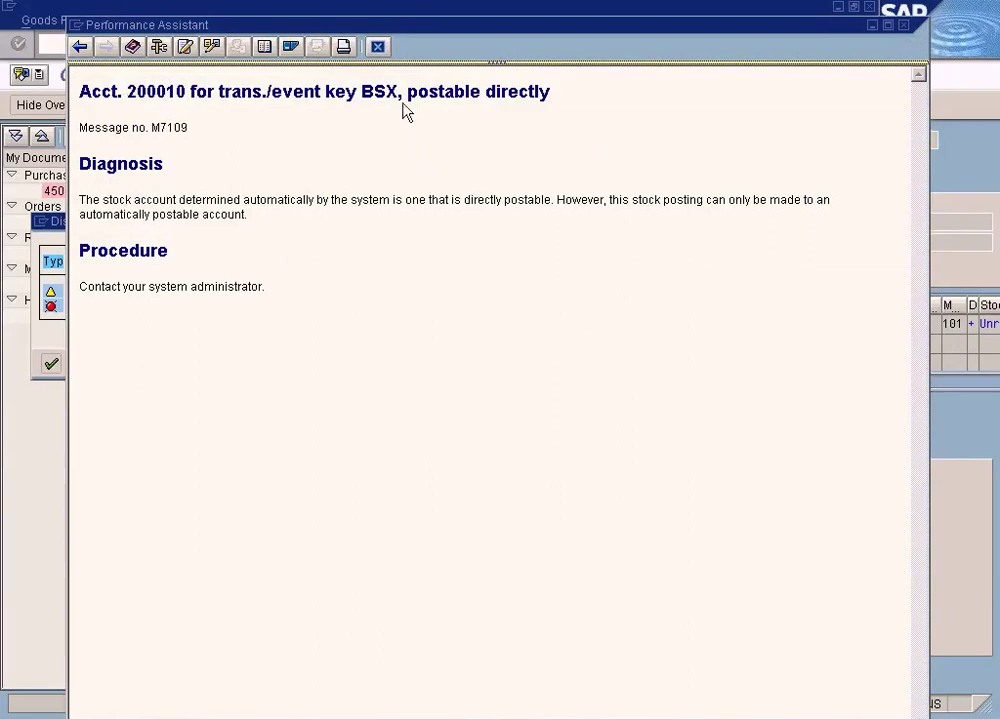
left_click(378, 47)
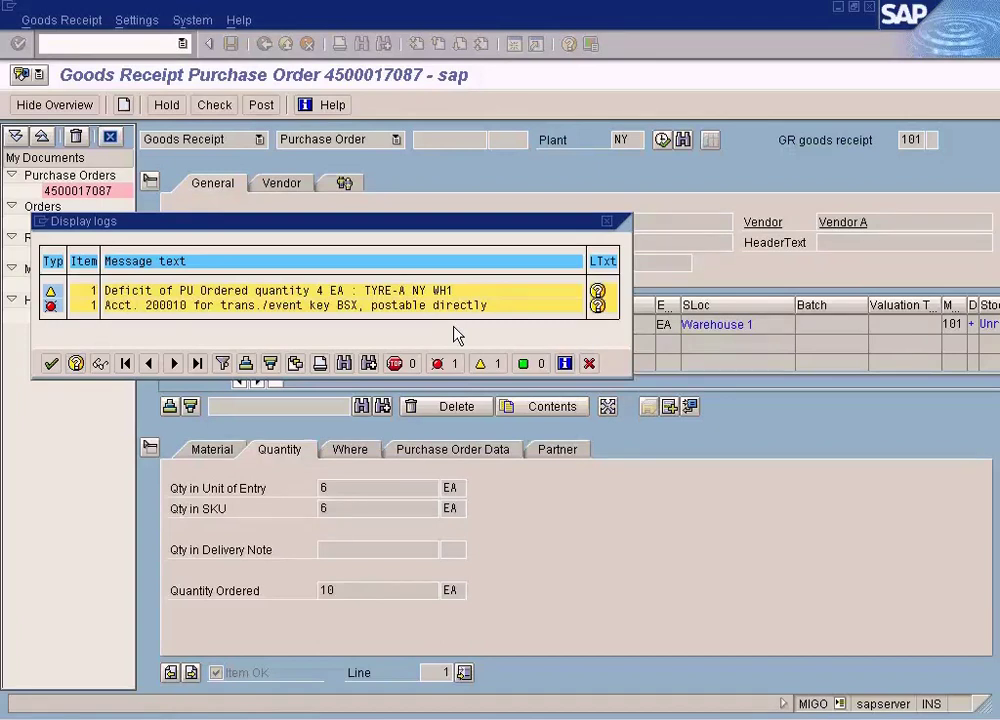
left_click(589, 364)
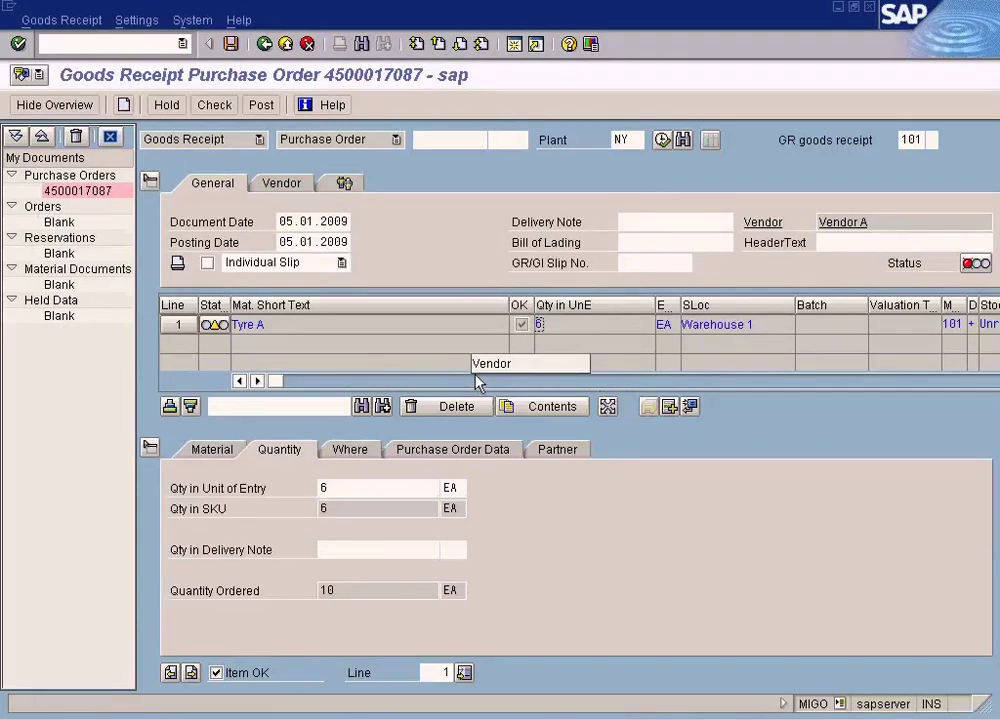
Step: Recheck the goods receipt, identify the G/L account named in the BSX error's long text and close the log
left_click(218, 107)
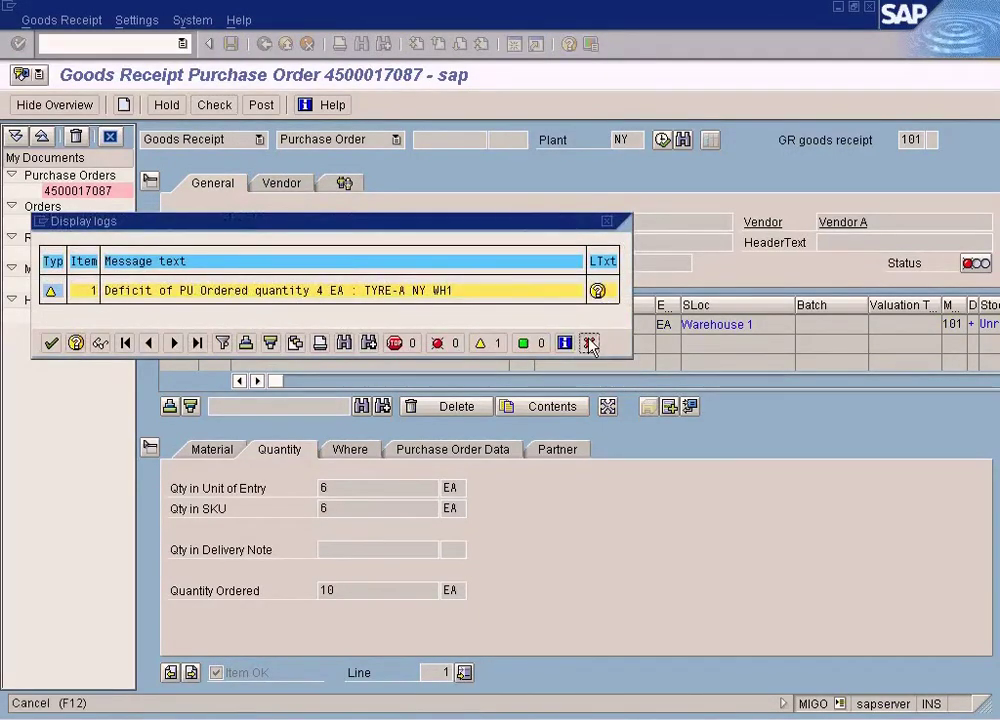
left_click(589, 343)
left_click(215, 106)
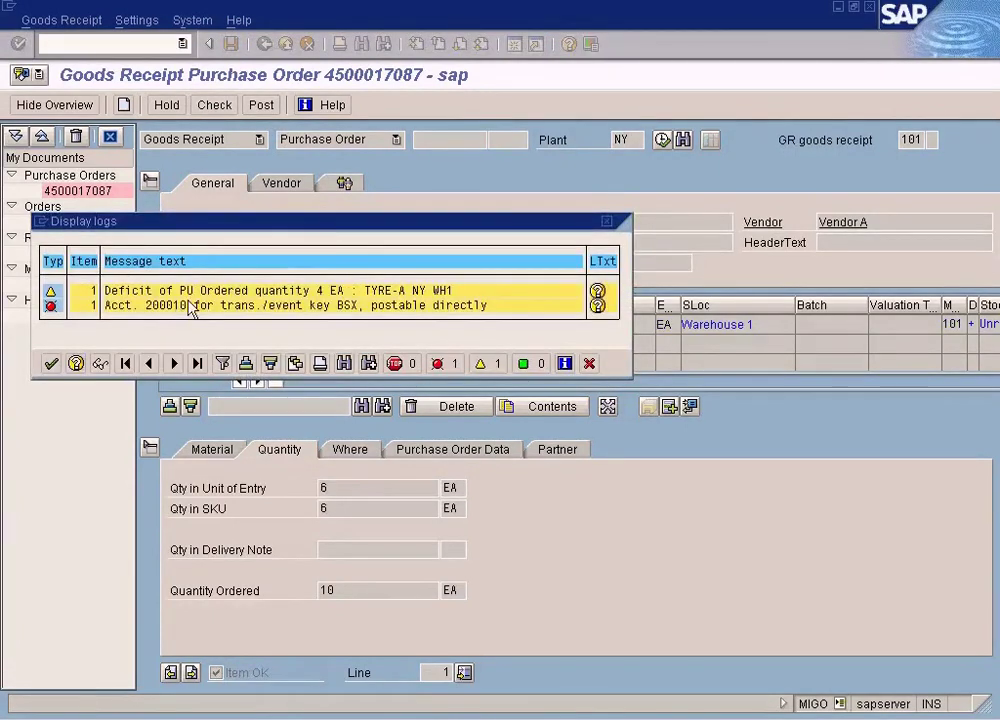
left_click(597, 306)
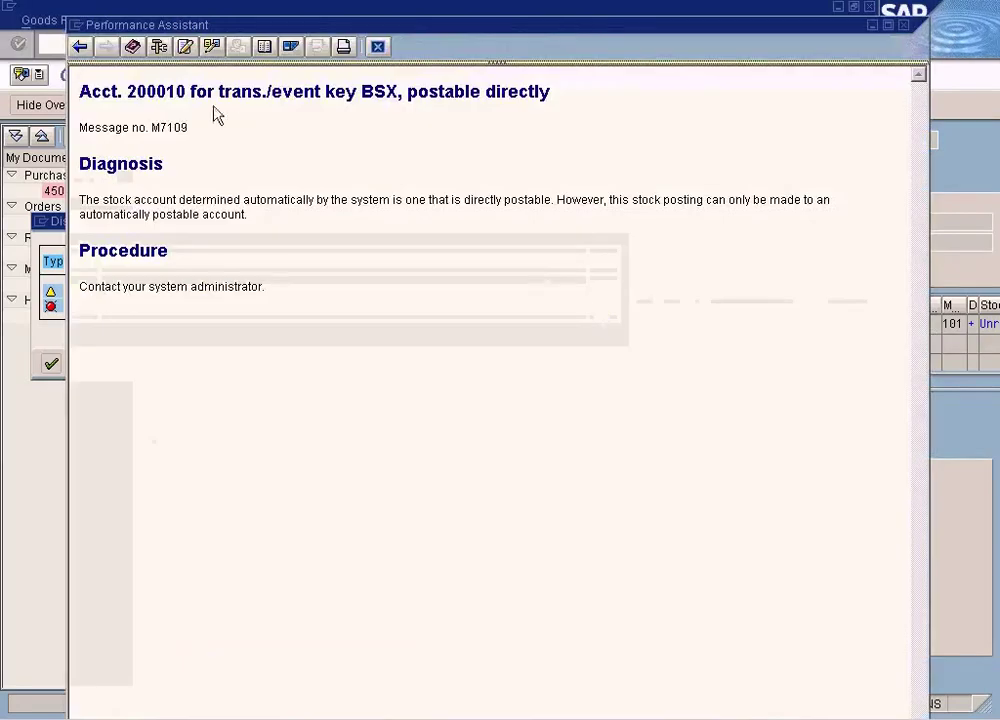
double_click(168, 92)
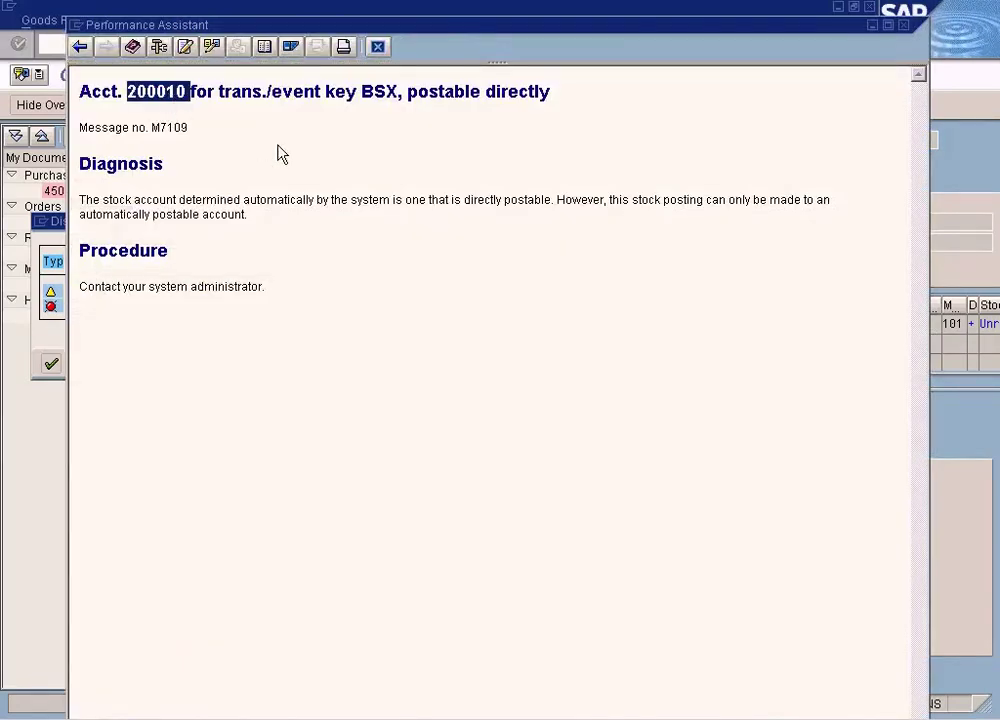
left_click(379, 46)
left_click(589, 364)
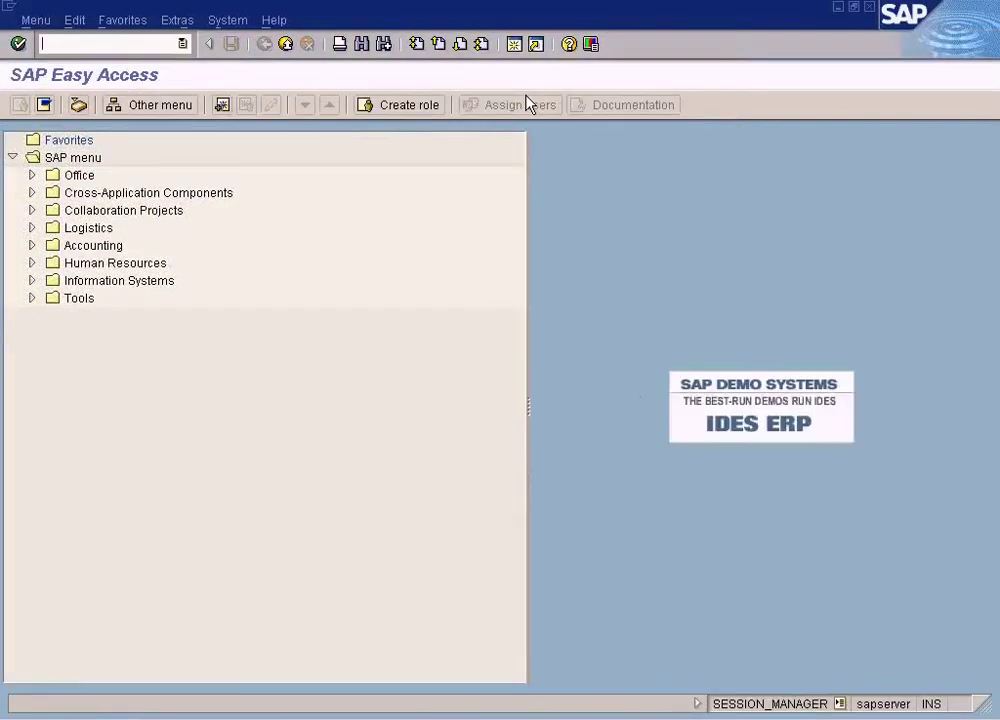
Step: Open transaction FS00 in the other session and display G/L account 200010 in company code SUN
type("fs00")
key("Return")
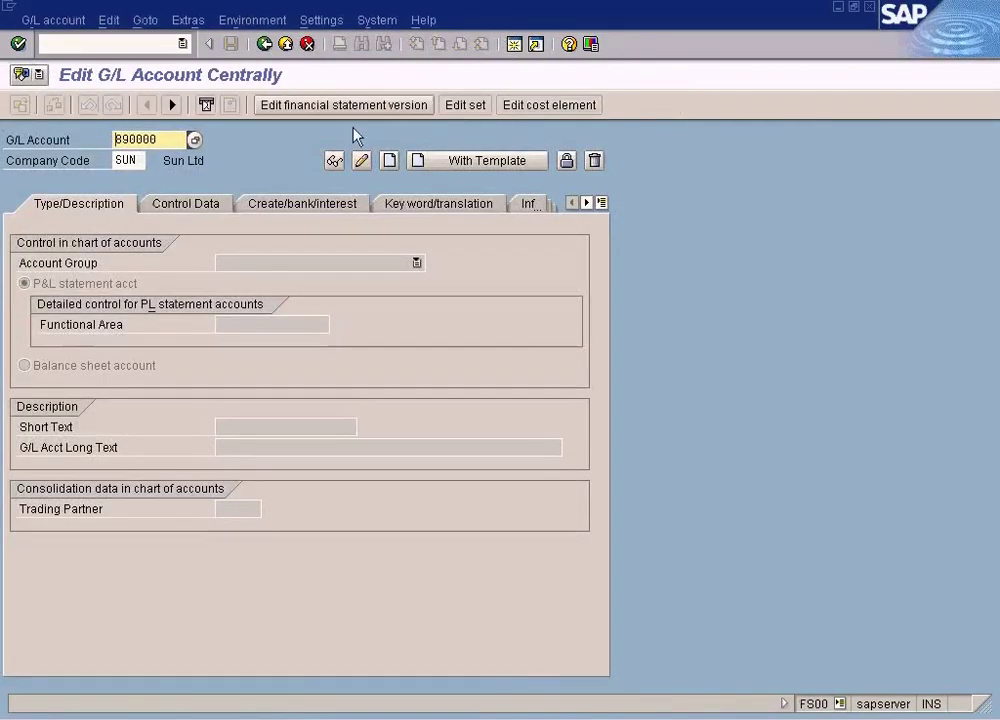
left_click_drag(179, 140, 74, 145)
type("200010")
key("Return")
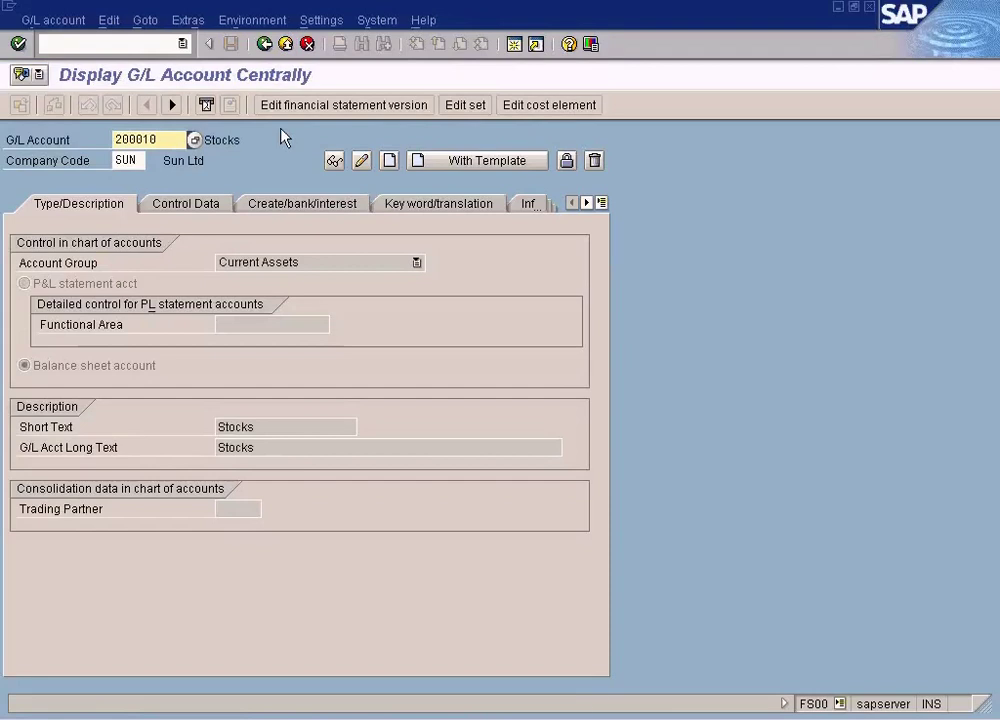
Step: Switch the Stocks account to change mode and enable Post automatically only in its document creation control data
left_click(212, 205)
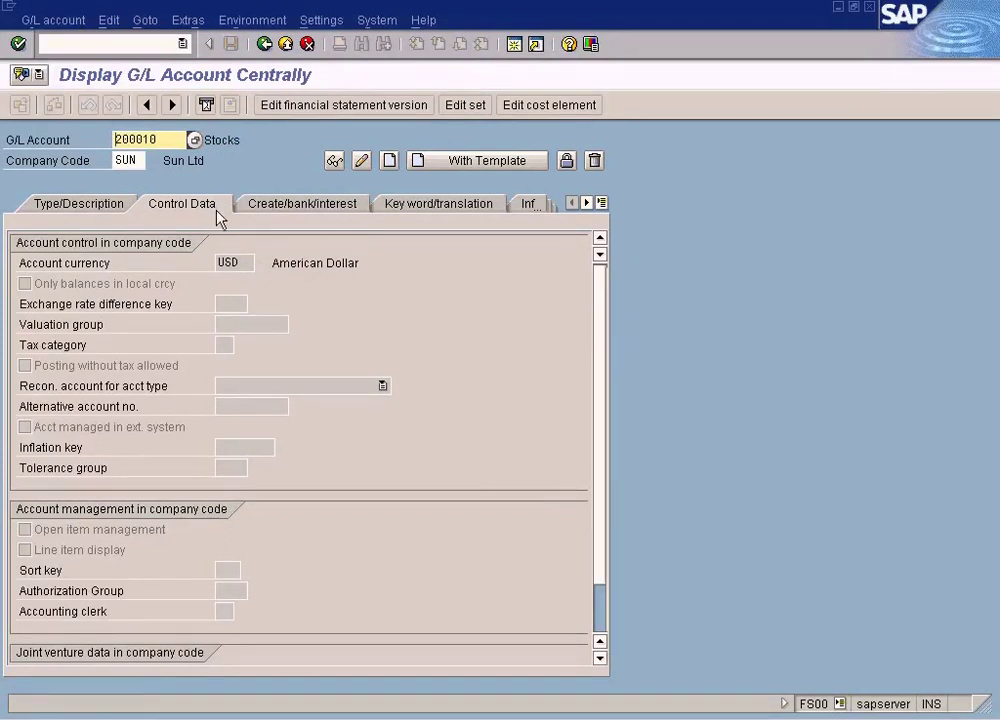
left_click(287, 211)
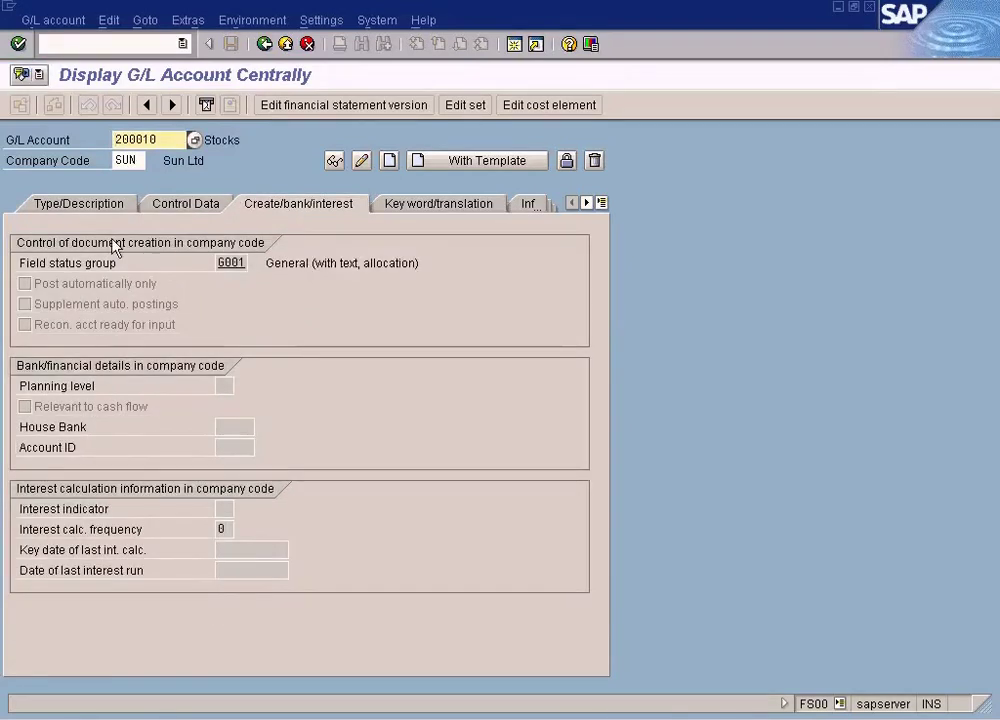
left_click(86, 289)
left_click(44, 20)
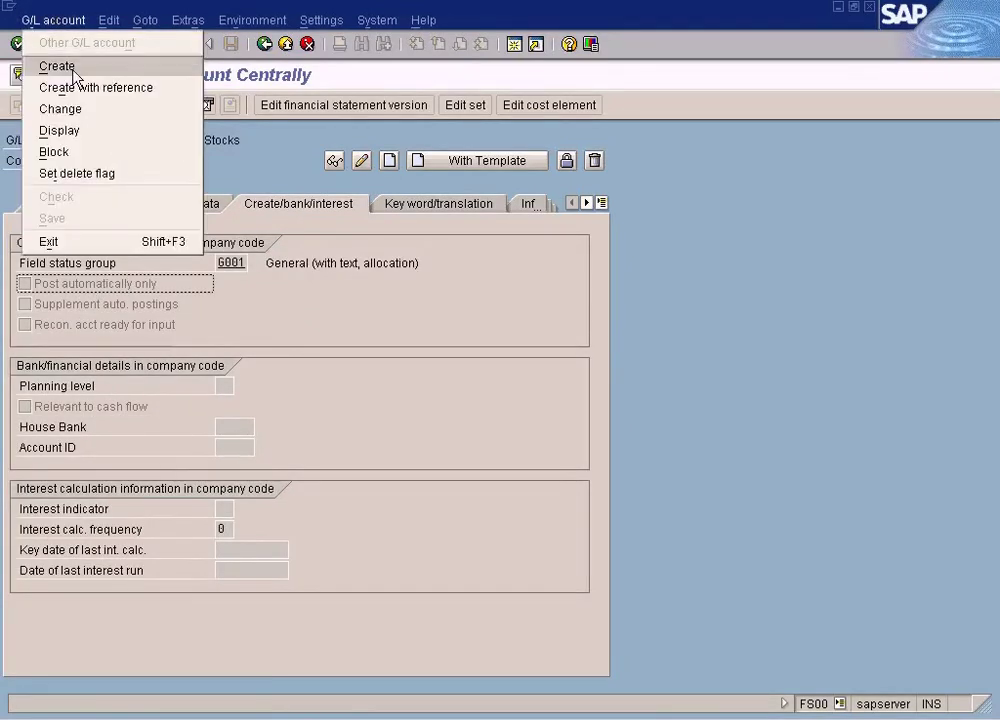
left_click(81, 108)
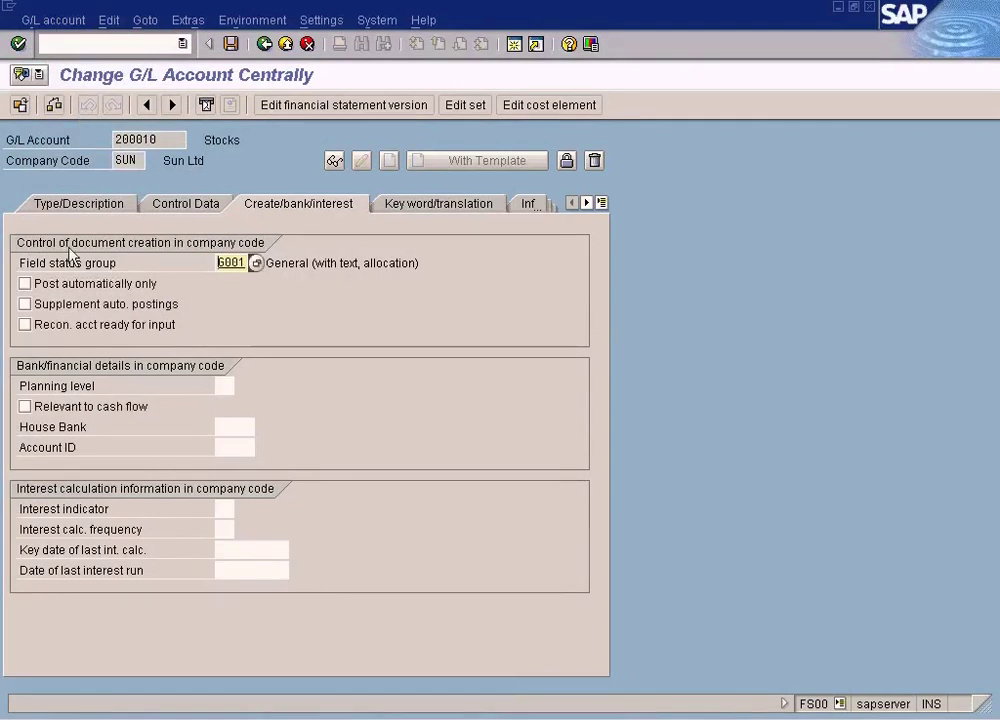
left_click(27, 284)
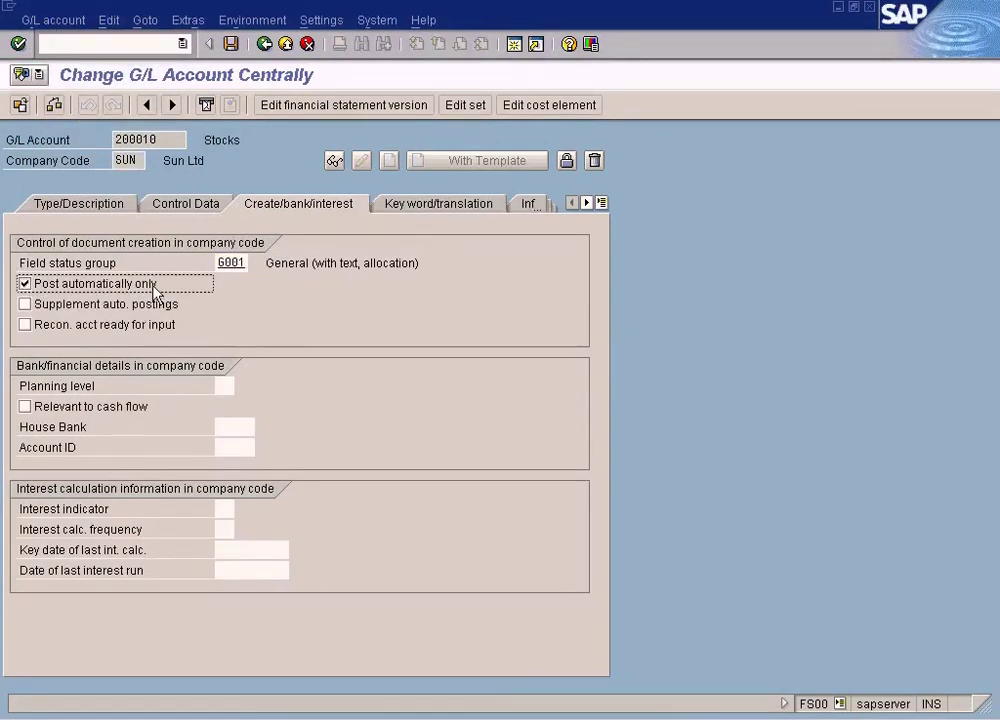
Step: Read the field help for Post automatically only, save the Stocks account despite the warnings and leave the transaction
right_click(156, 285)
left_click(176, 318)
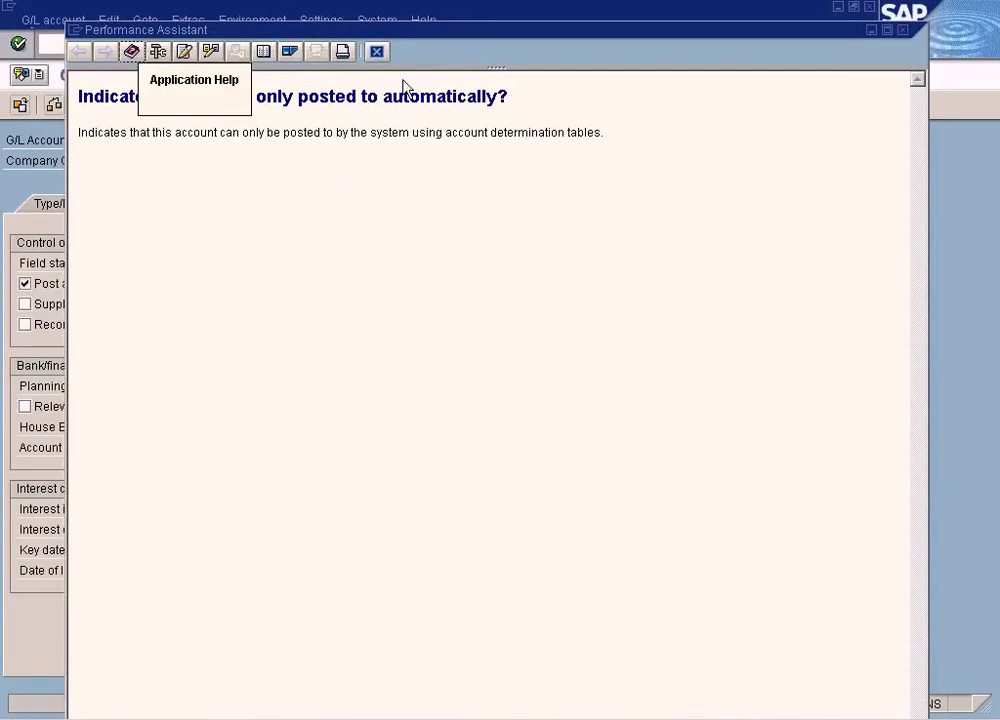
left_click(378, 53)
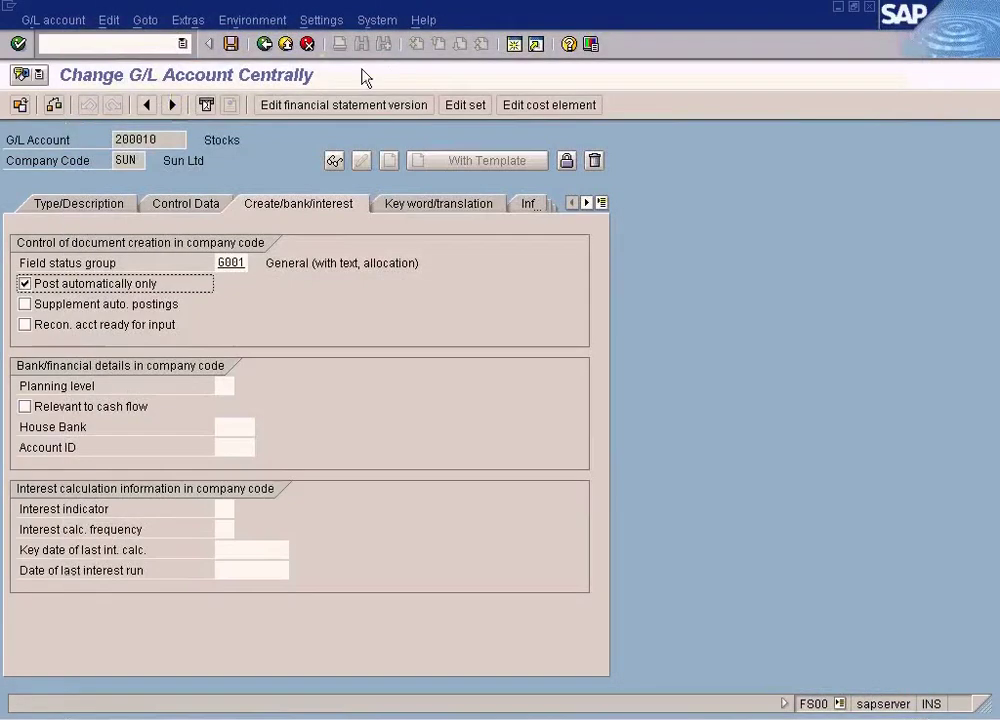
left_click(229, 45)
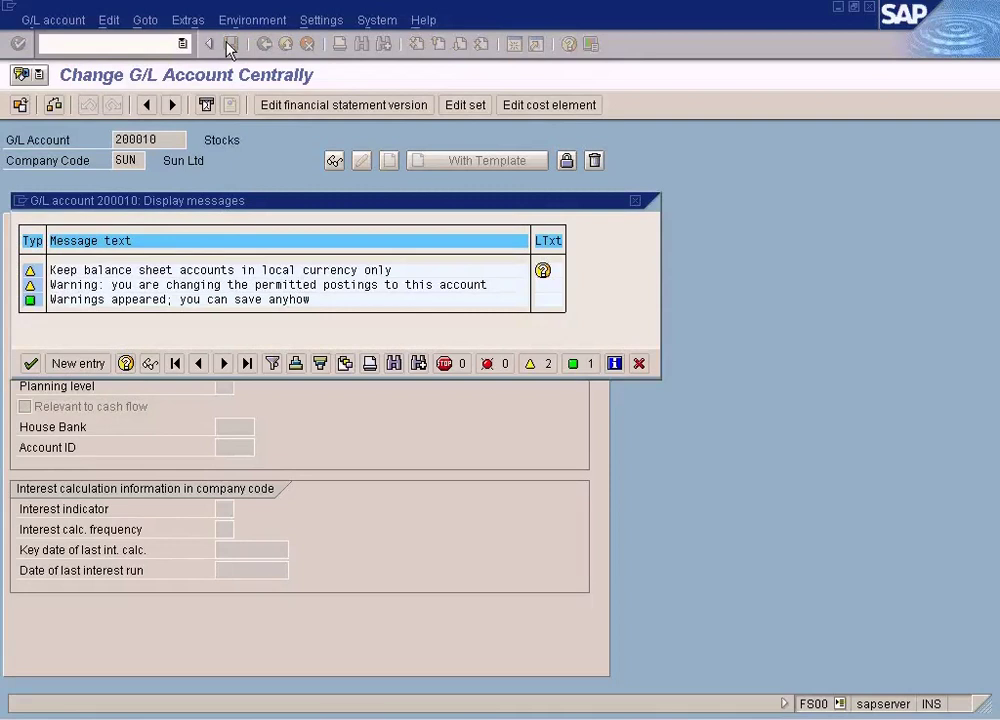
left_click(31, 363)
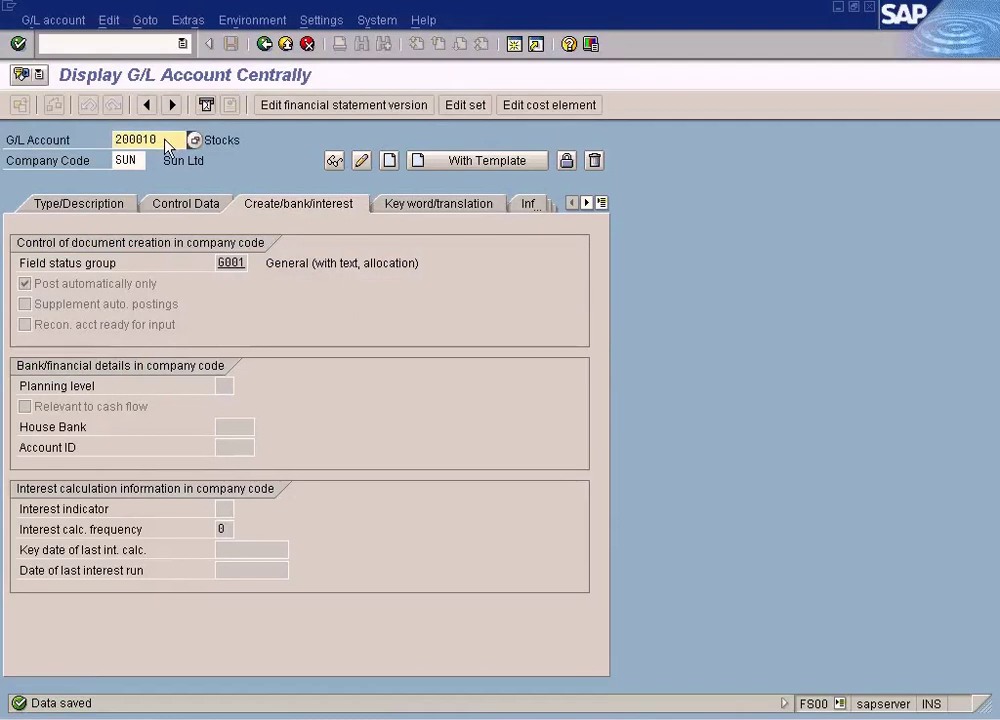
left_click(287, 44)
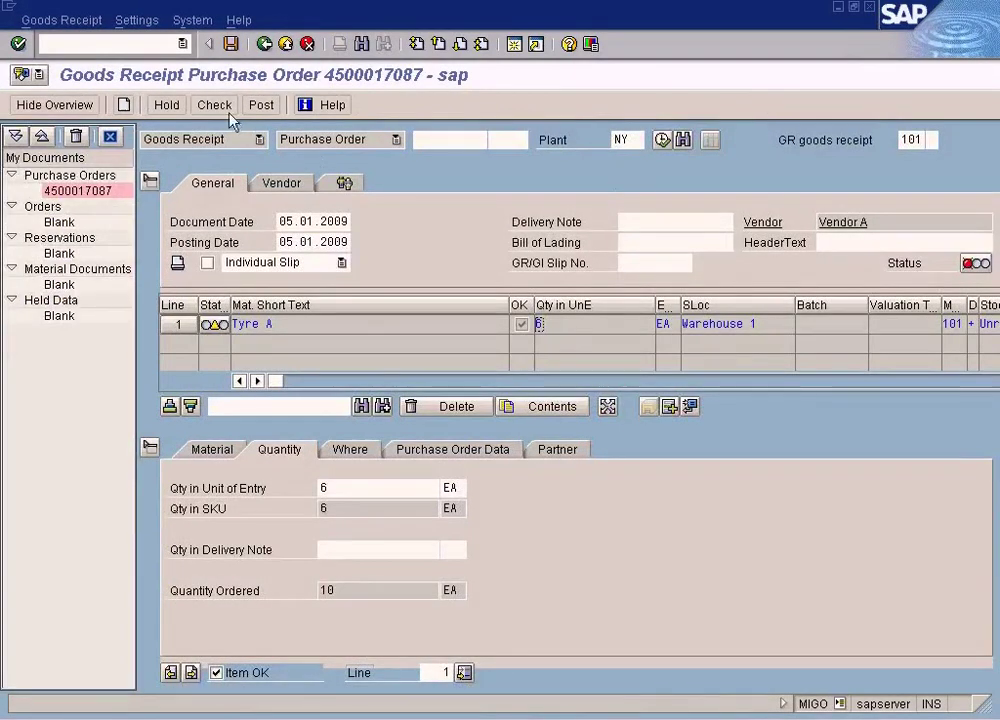
Step: Post the goods receipt, read the long text of the account determination error for SUN WRX and close the log
left_click(262, 107)
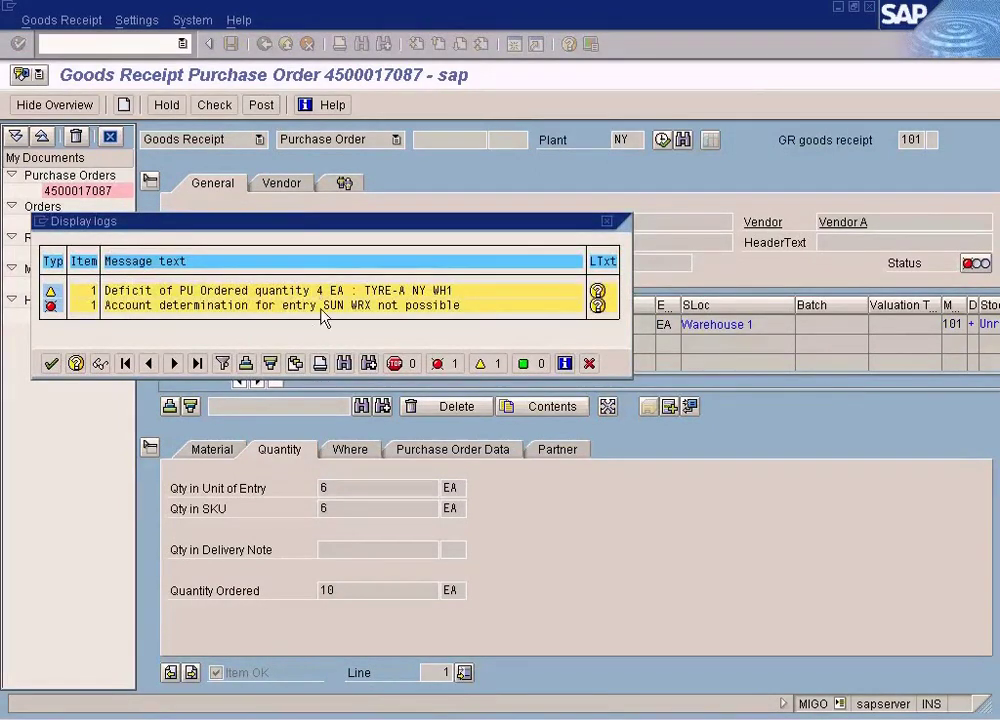
left_click(599, 307)
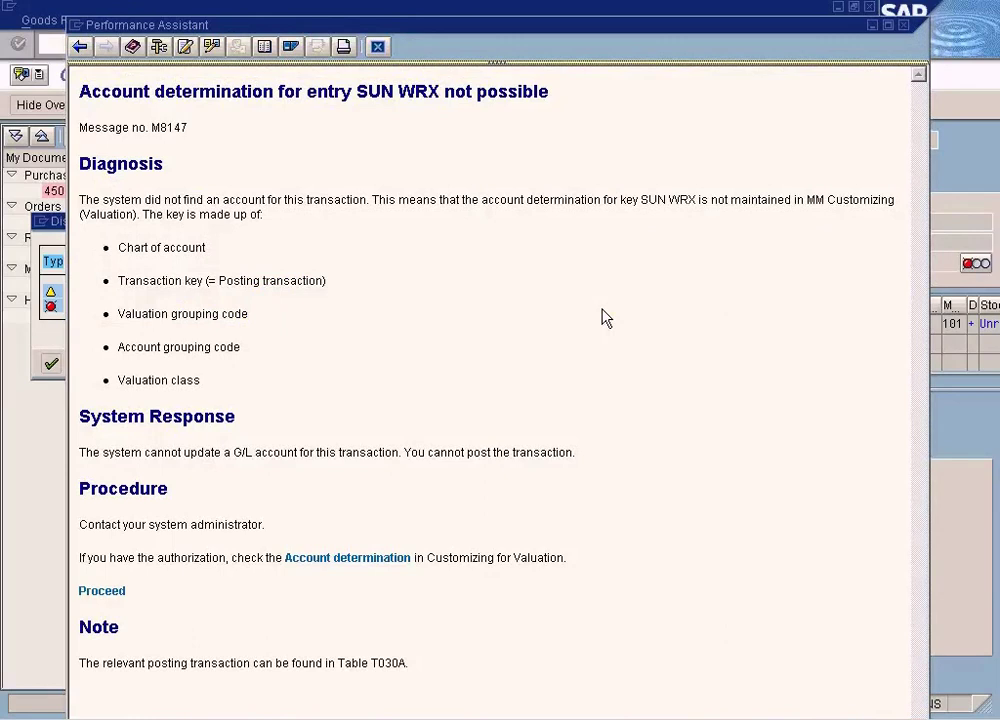
left_click(378, 47)
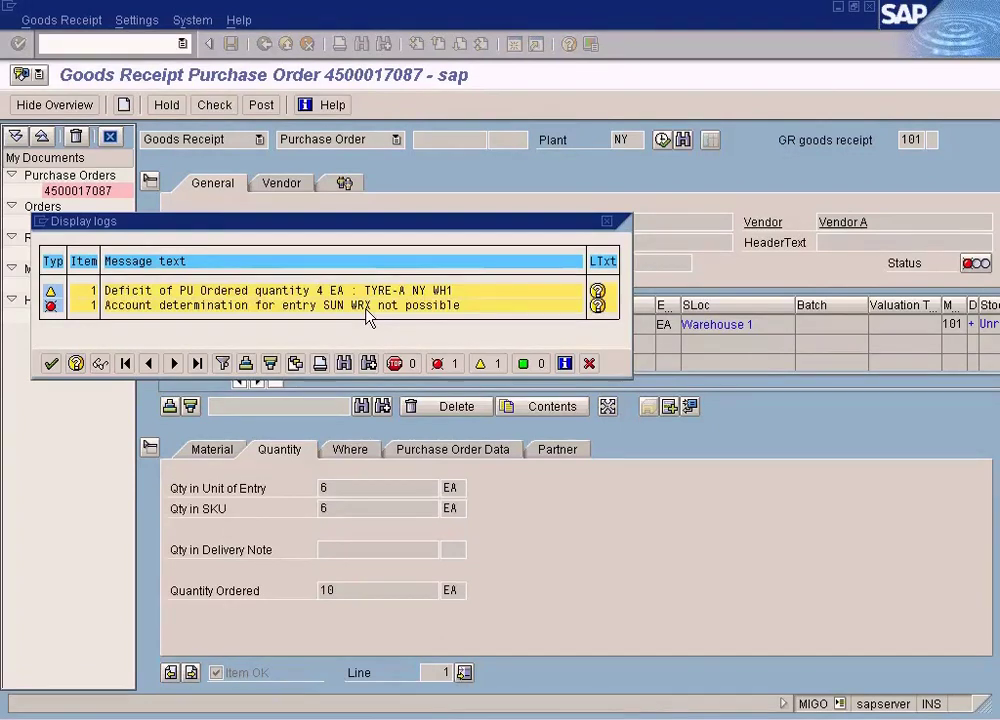
left_click(597, 306)
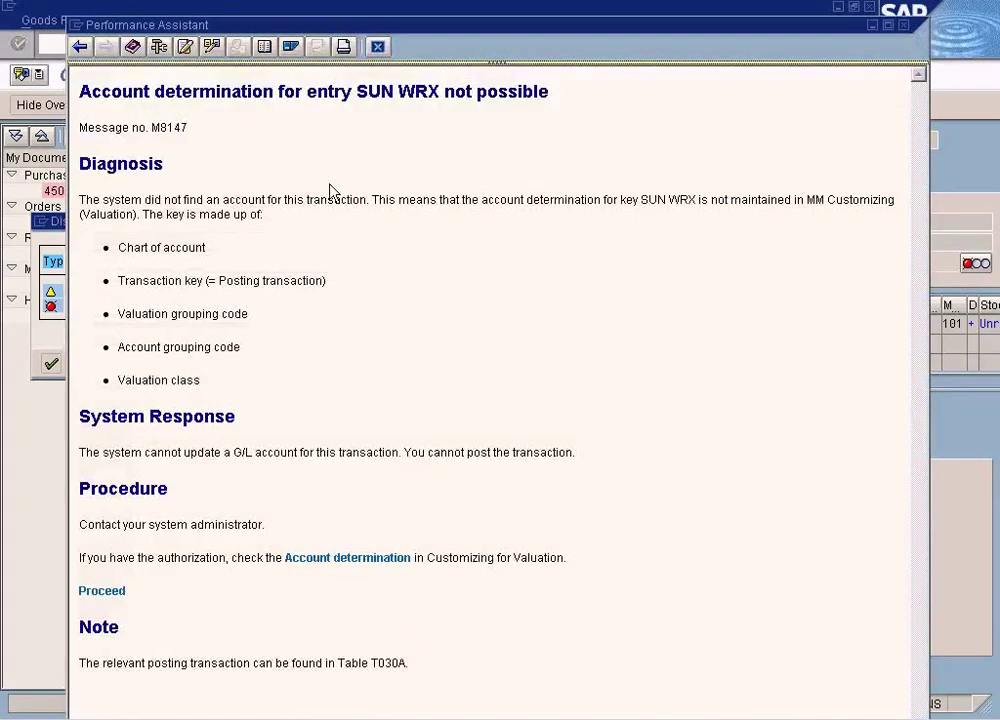
double_click(418, 93)
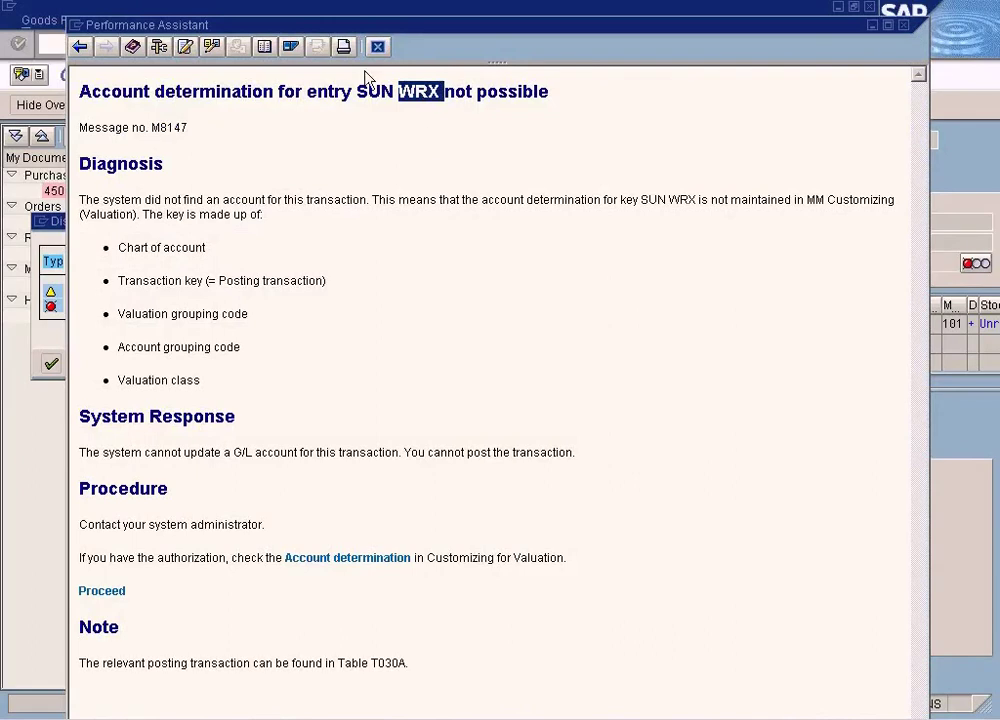
left_click(377, 48)
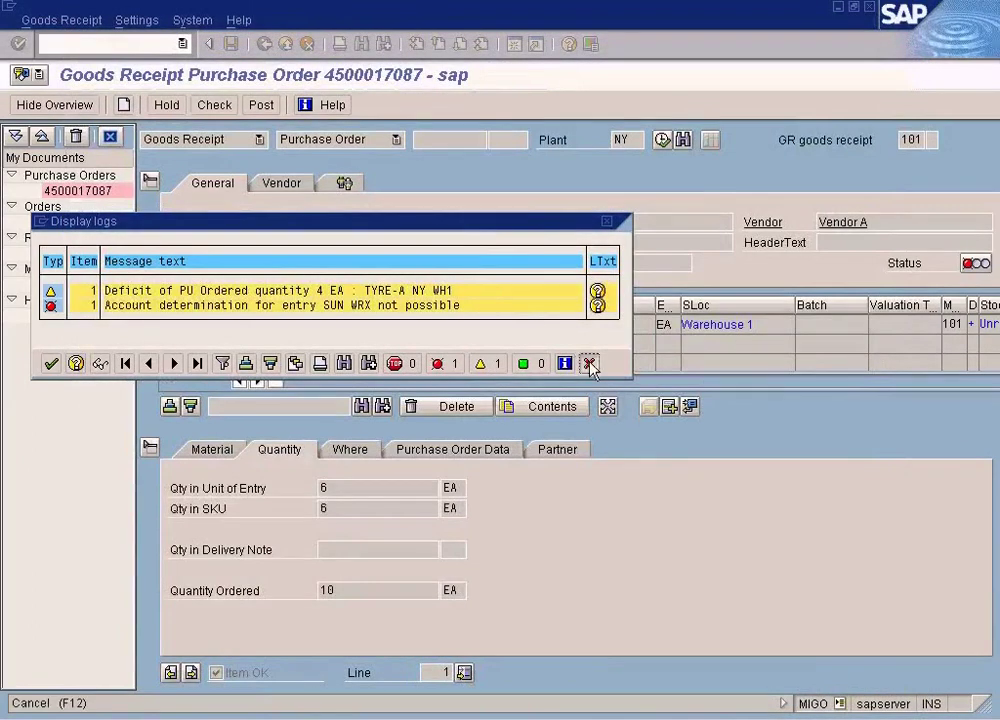
left_click(591, 365)
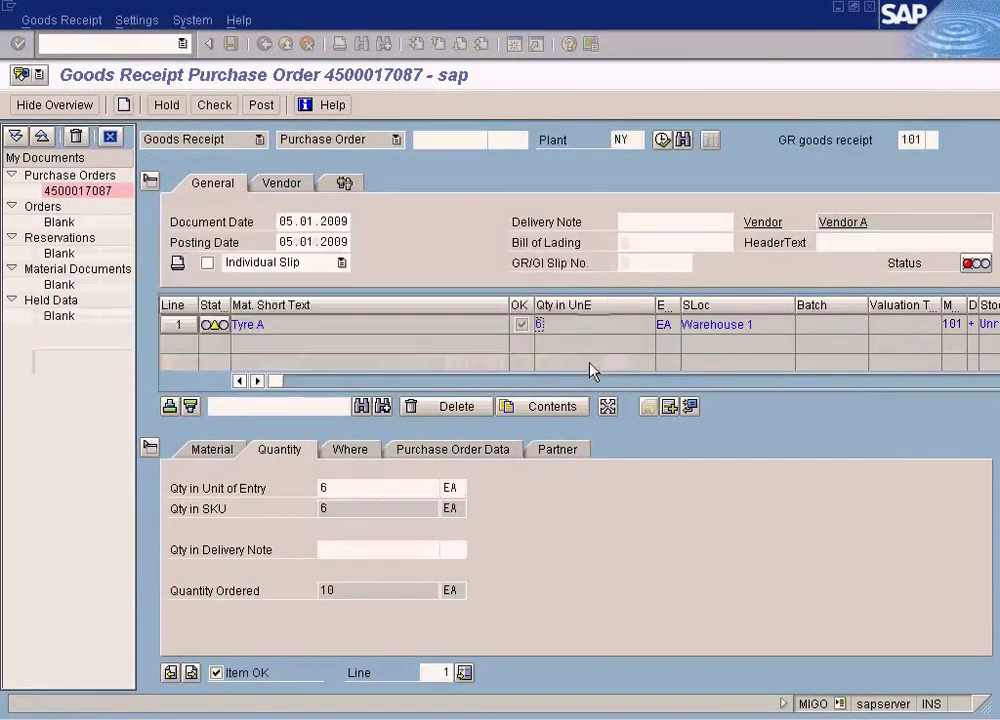
Step: Open a new session, display the automatic posting procedures with transaction OBYC and leave the transaction
left_click(516, 48)
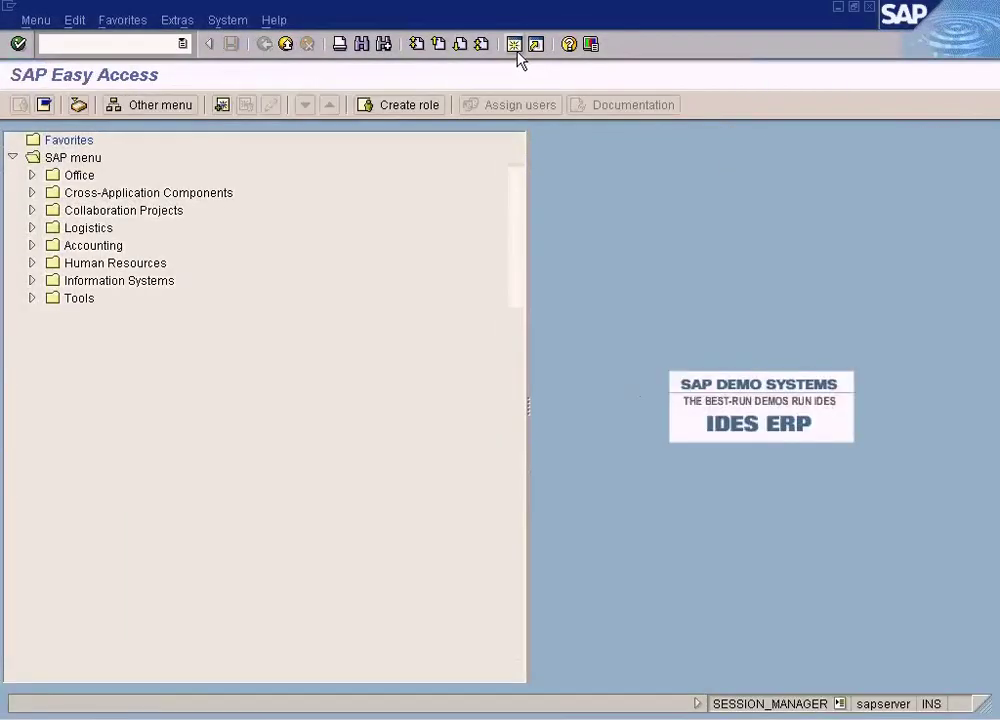
type("obyd")
key("Return")
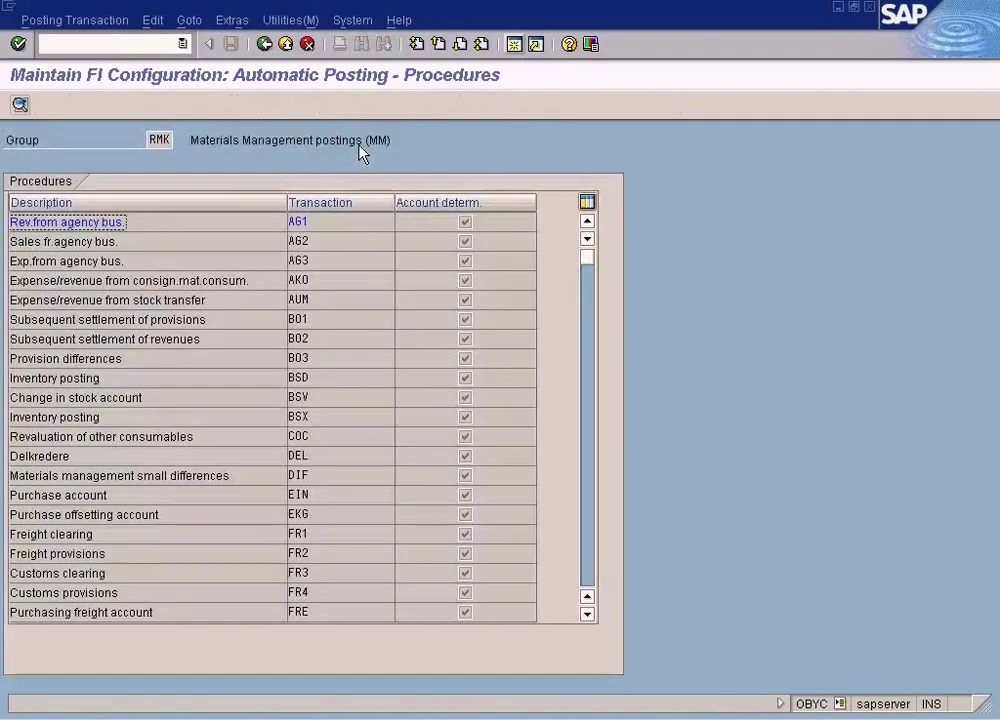
left_click(265, 45)
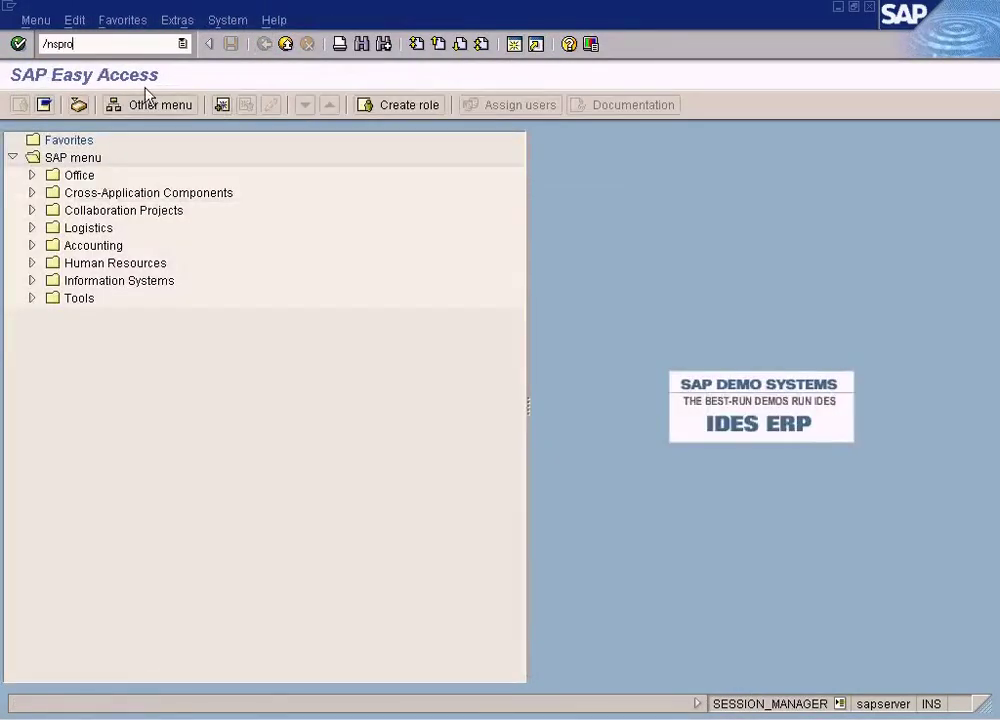
Step: Open the SAP Reference IMG through SPRO and expand Materials Management, Valuation and Account Assignment, Account Determination, down to Account Determination Without Wizard
key("Return")
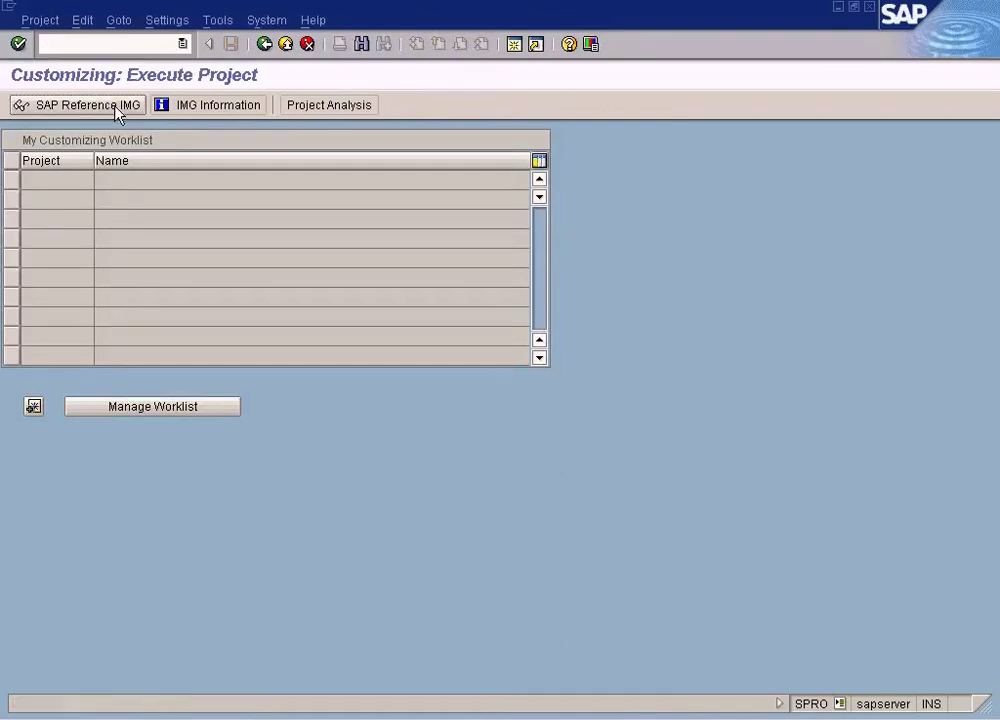
left_click(116, 106)
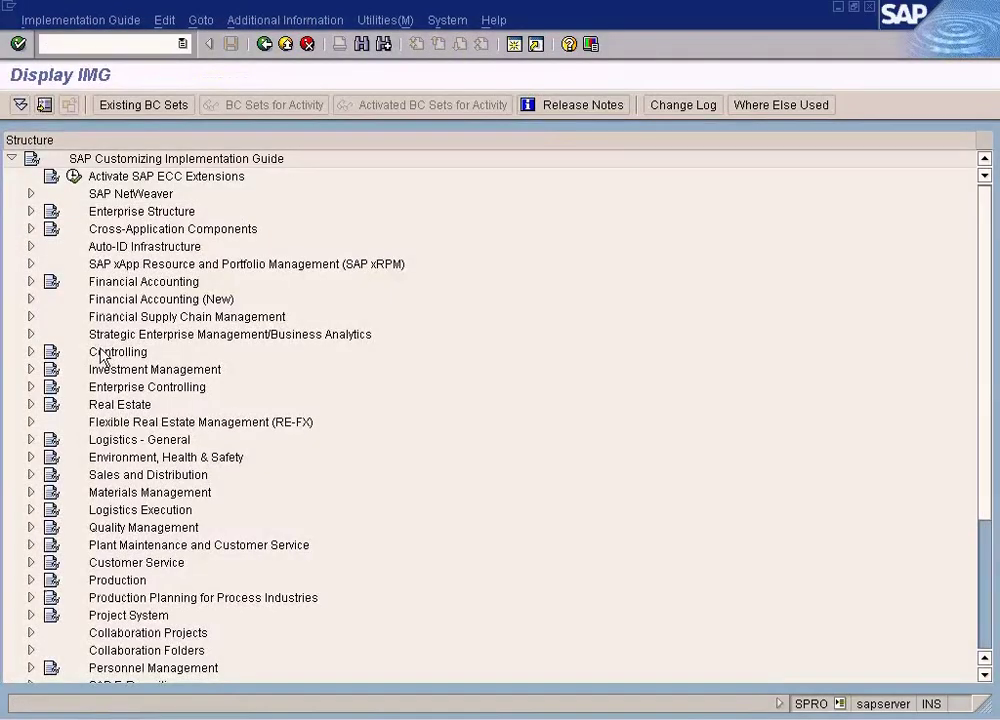
left_click(31, 492)
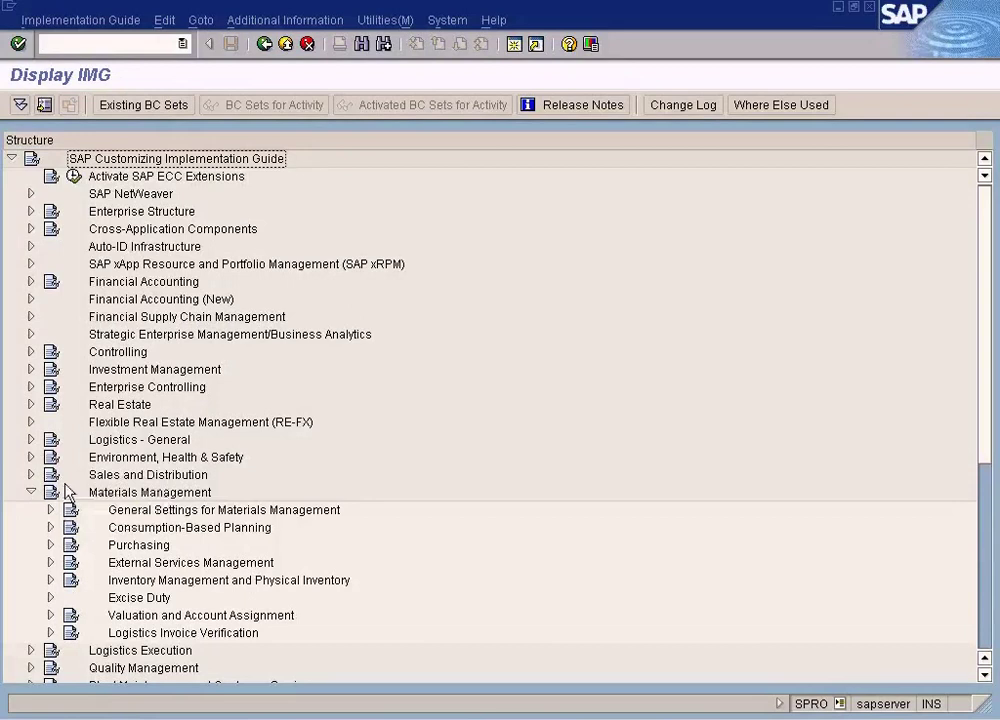
left_click(51, 615)
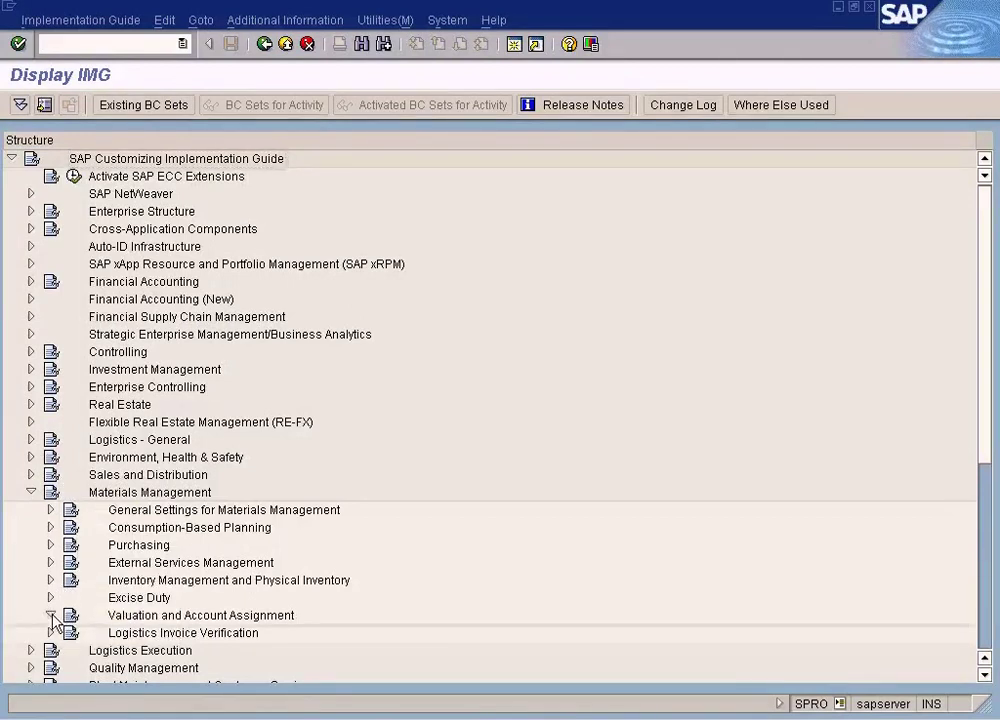
left_click_drag(980, 437, 985, 505)
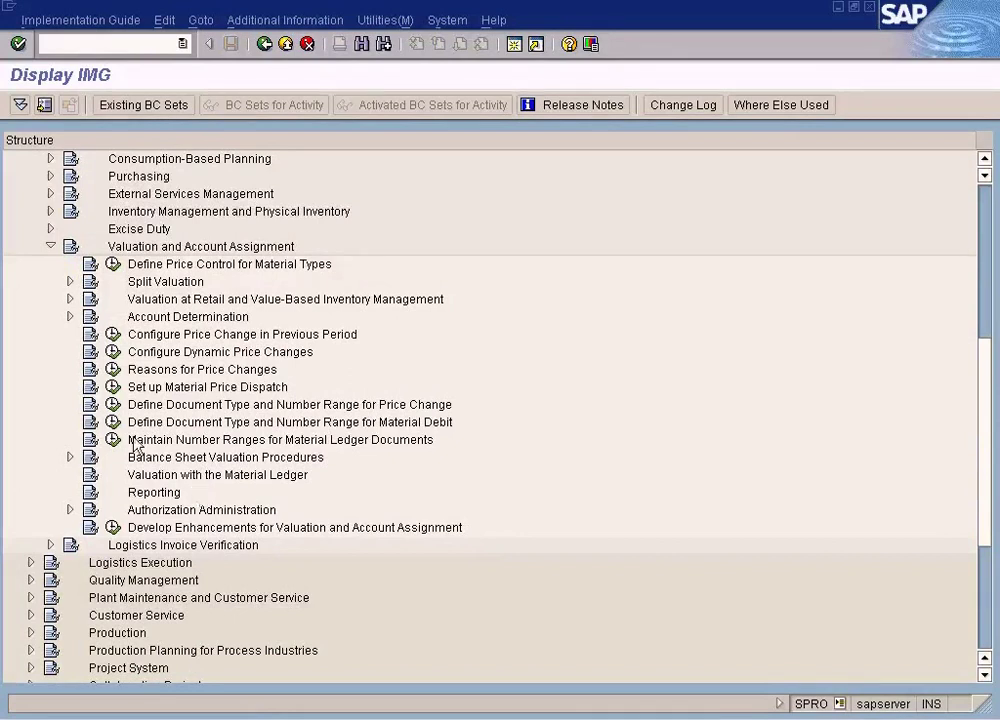
left_click(70, 316)
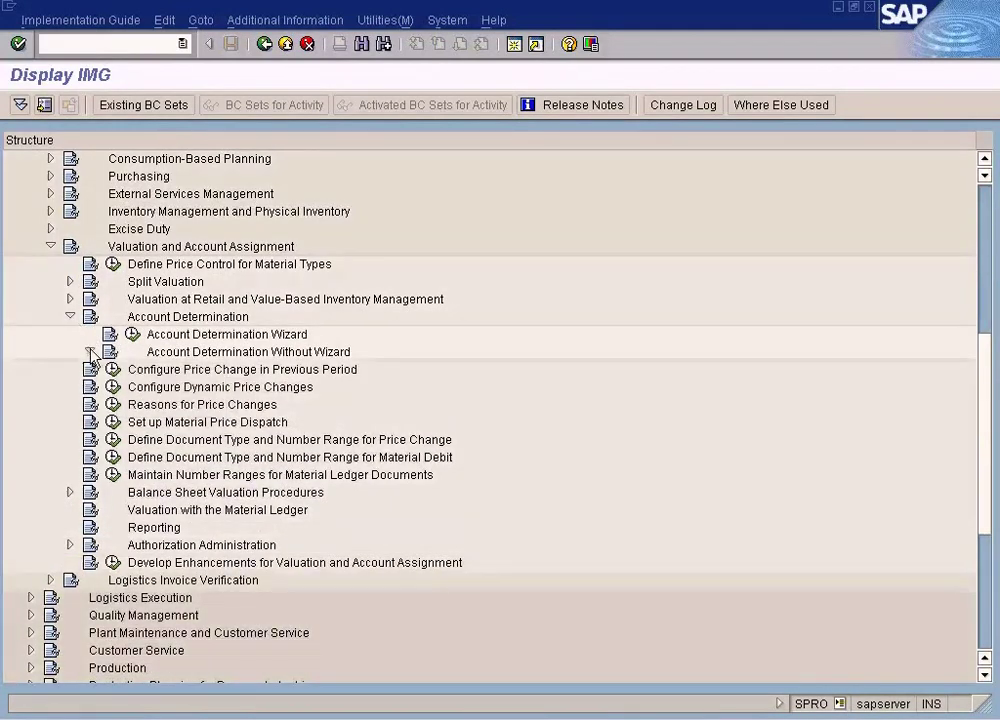
left_click(90, 352)
Step: Run the automatic postings activity, cancel the valuation area check and open the account assignment procedures for Materials Management postings
left_click(152, 458)
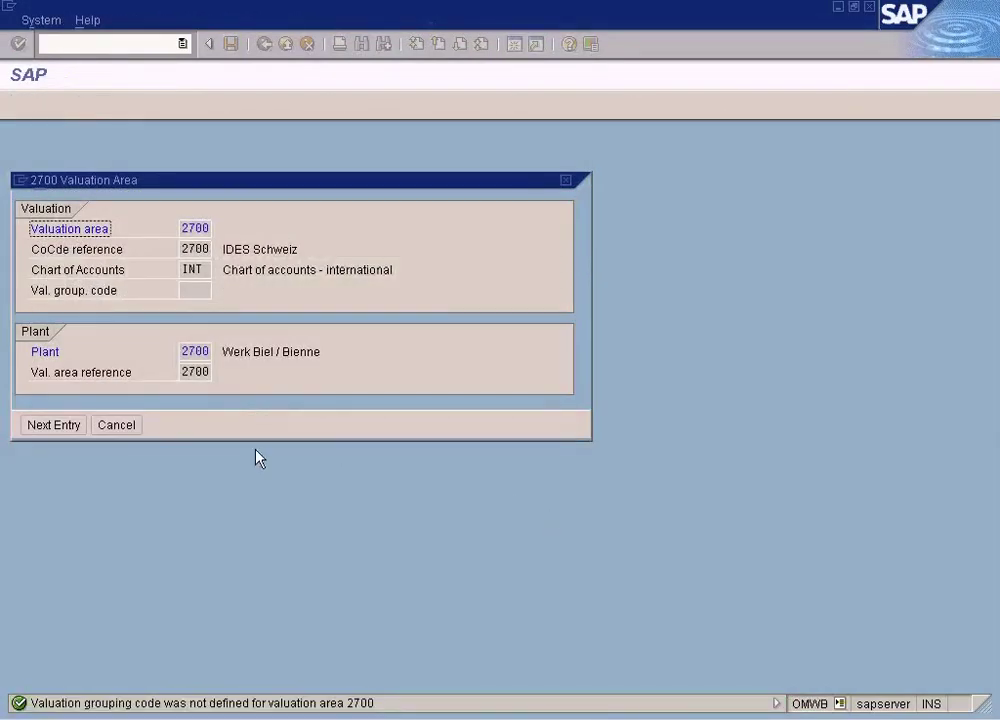
left_click(127, 429)
left_click(80, 107)
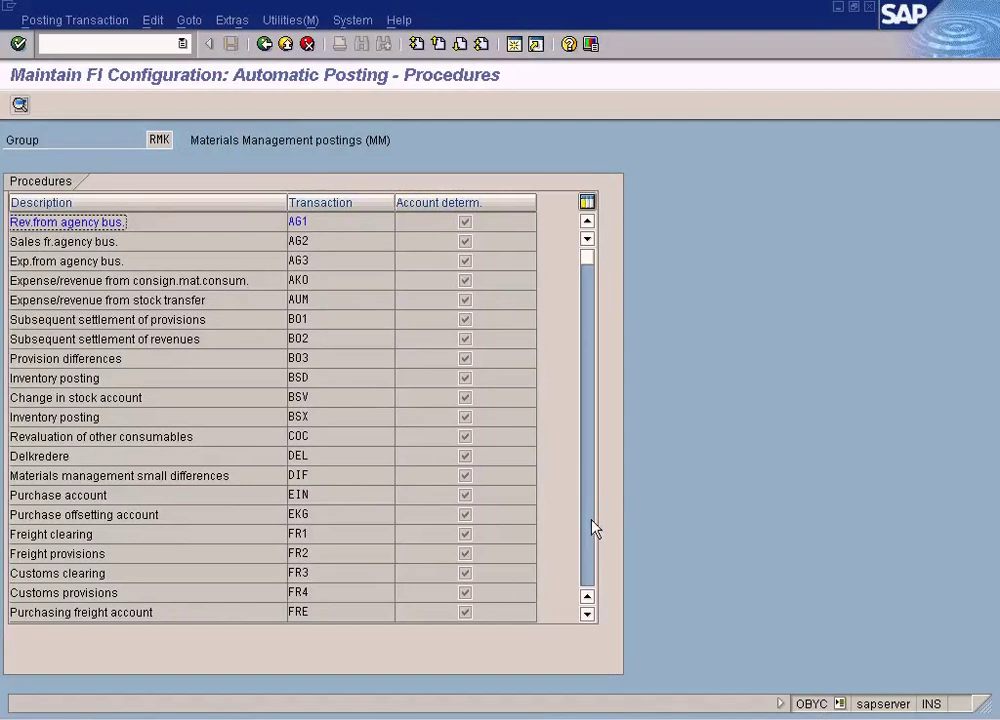
Step: Open the GR/IR clearing account procedure WRX for chart of accounts SUN
left_click(590, 537)
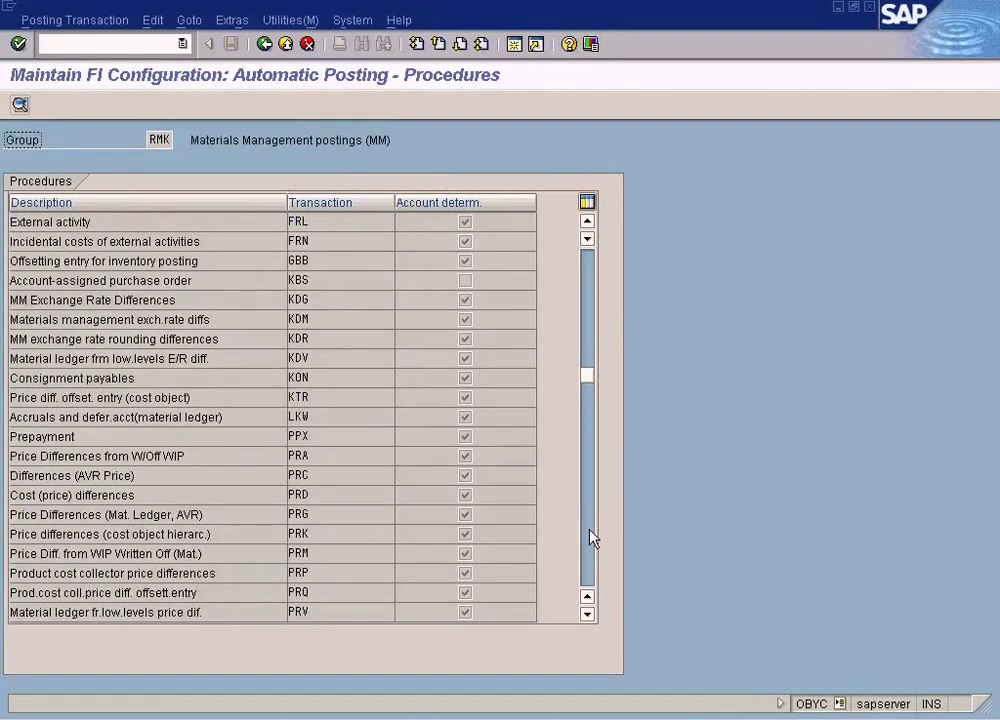
left_click(590, 537)
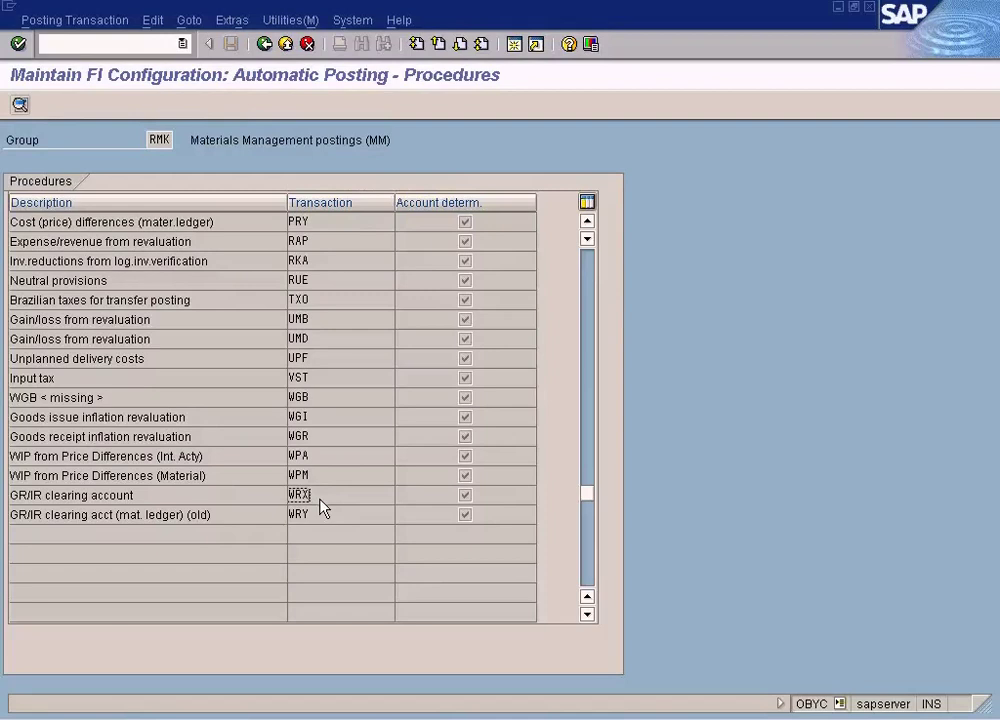
double_click(320, 499)
left_click(154, 428)
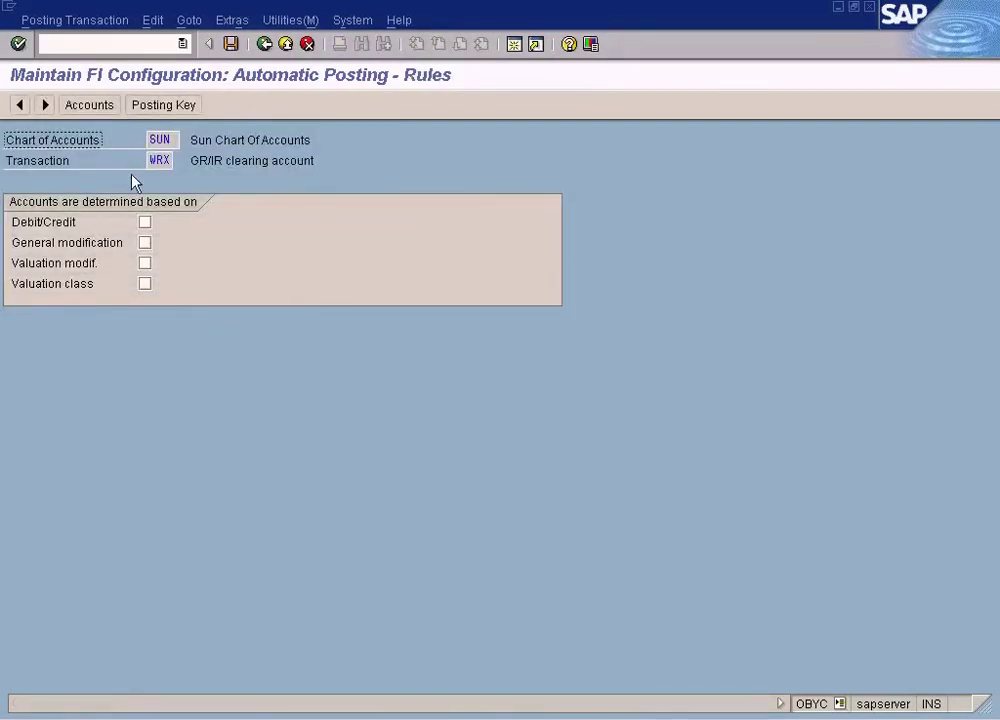
Step: Base WRX account determination on Debit/Credit and Valuation class and save the rules
left_click(84, 108)
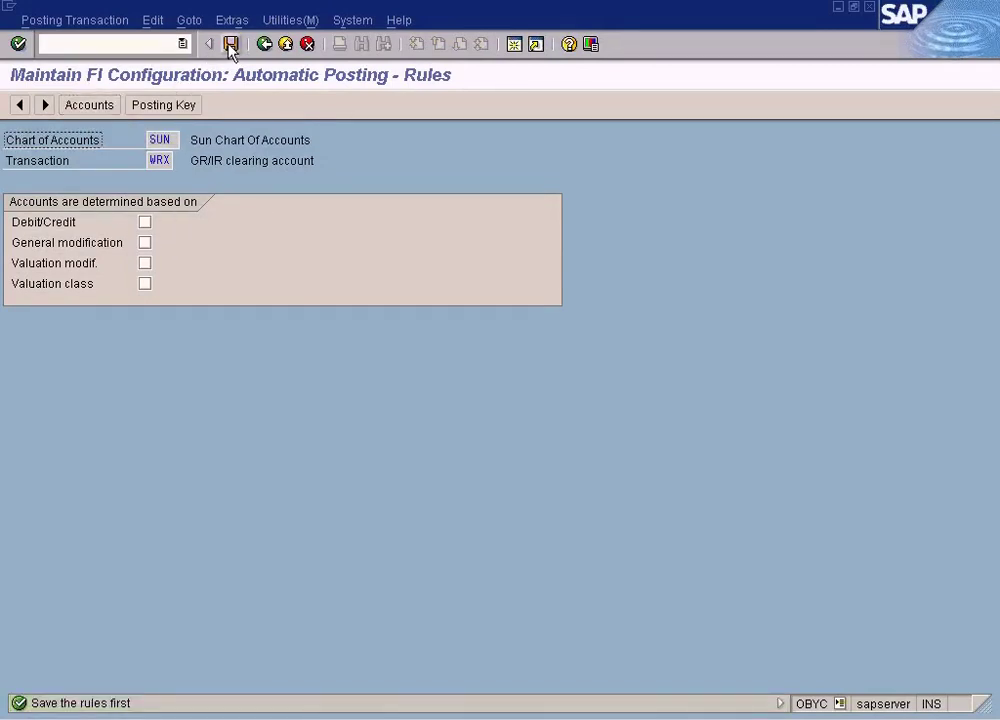
left_click(145, 223)
left_click(145, 285)
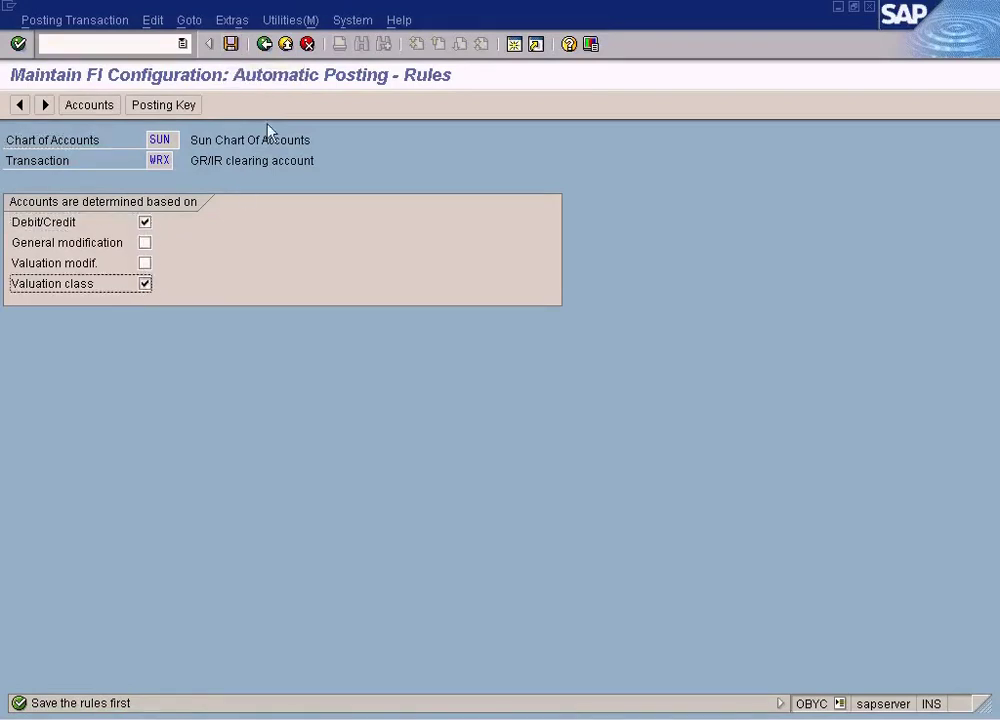
left_click(231, 45)
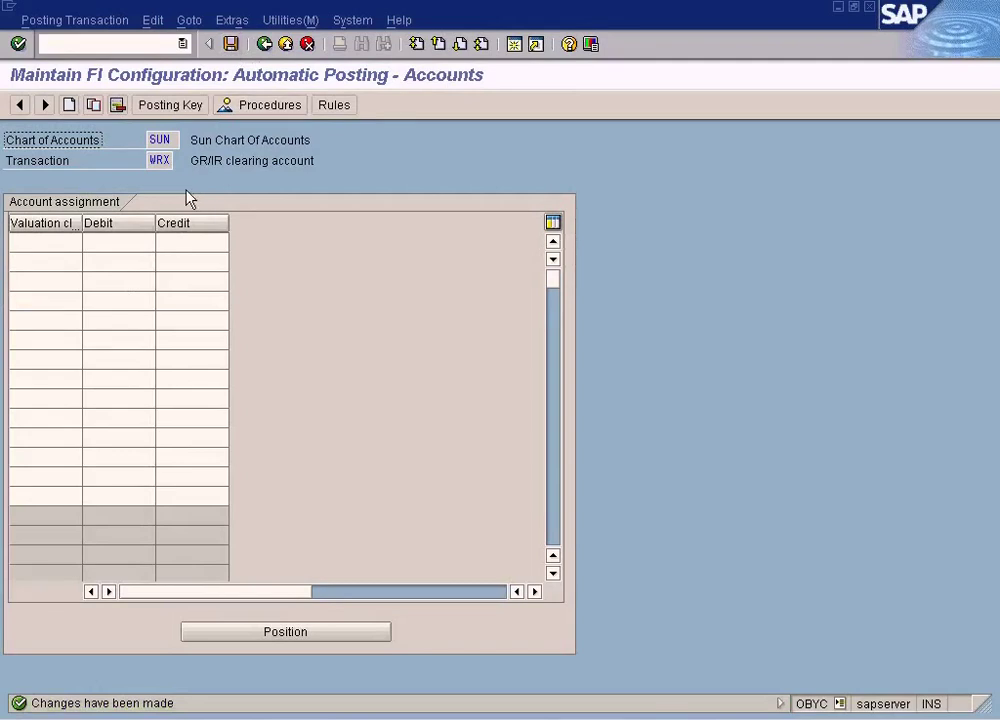
Step: Widen the Valuation class column and pick valuation class TYRE for the first WRX account assignment row
left_click_drag(83, 230, 137, 228)
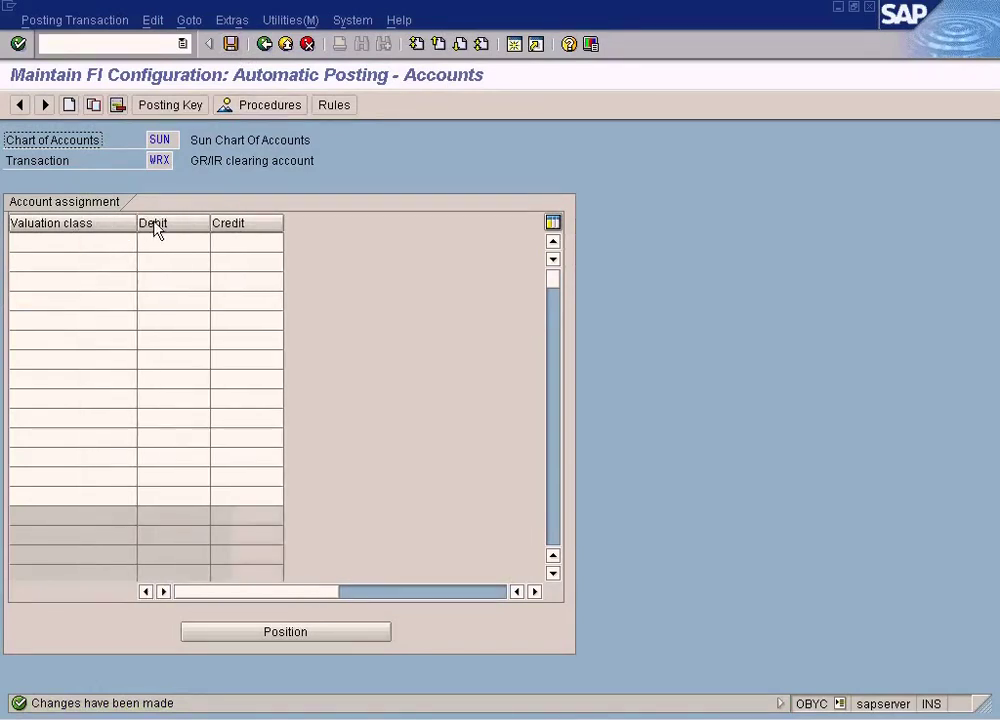
left_click(112, 250)
left_click(144, 243)
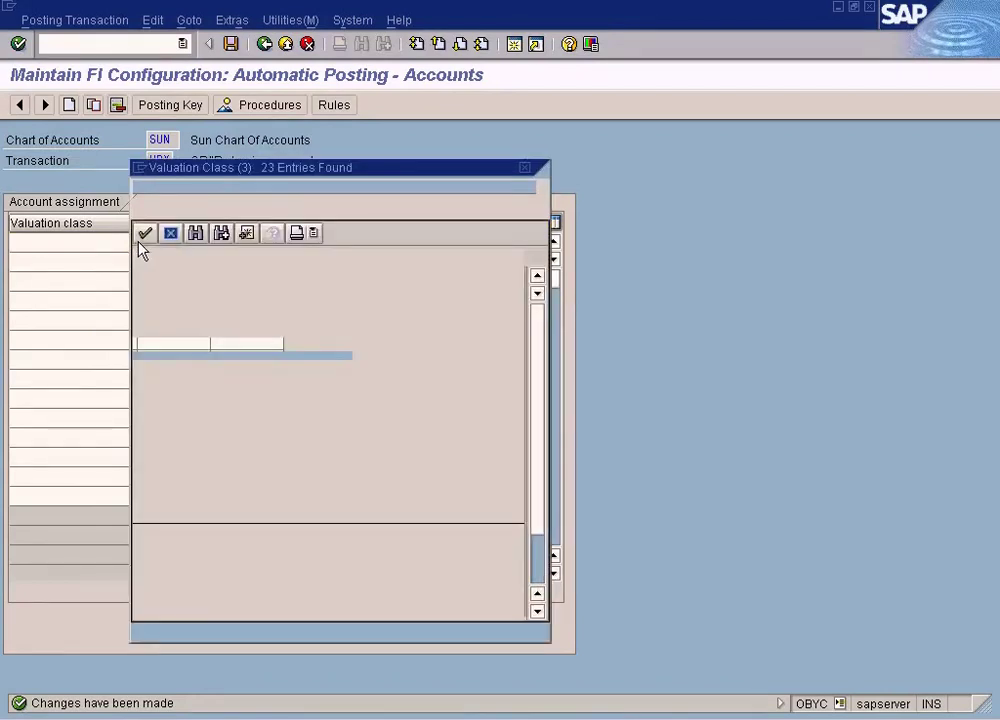
scroll(538, 570, "down", 2)
double_click(272, 598)
left_click(171, 242)
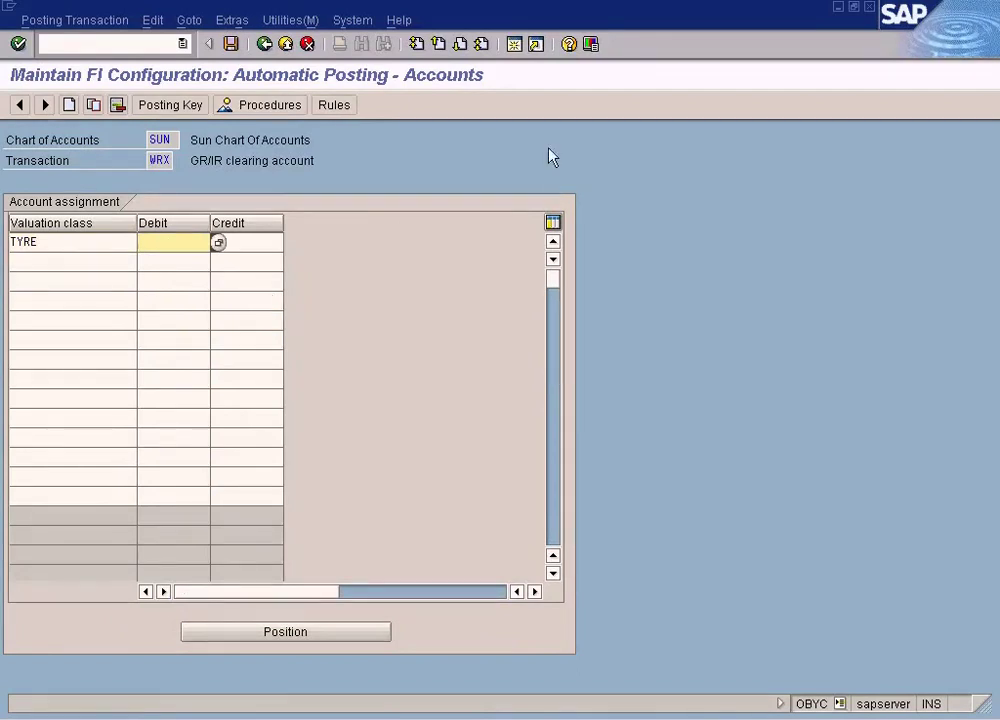
Step: Open transaction FS00 in a new session and list the G/L accounts of company code SUN
left_click(518, 46)
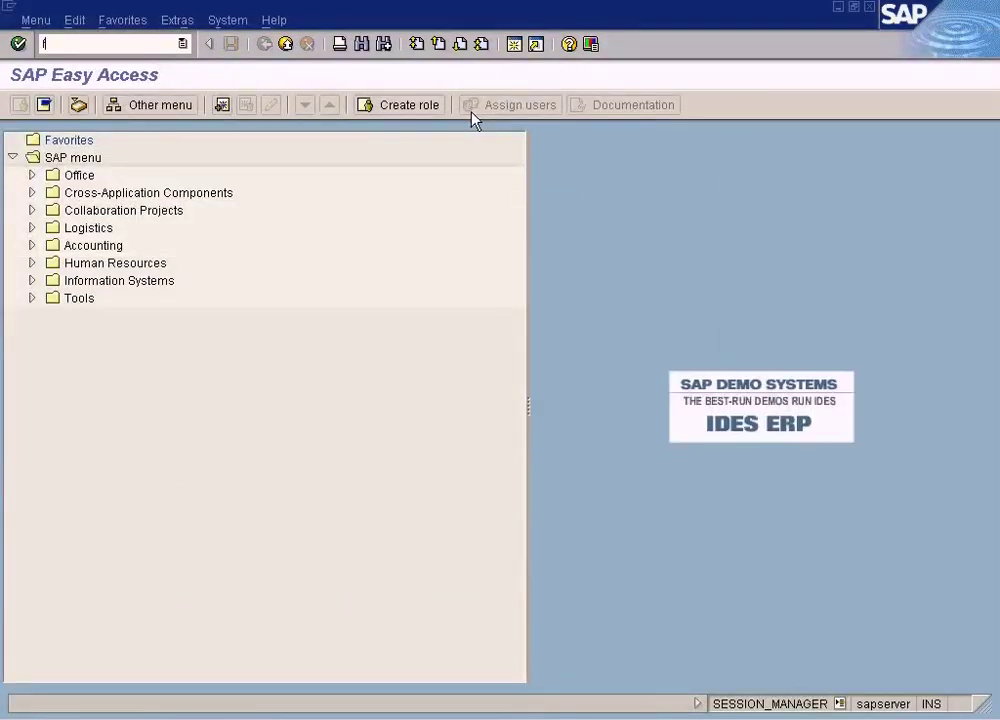
key("Return")
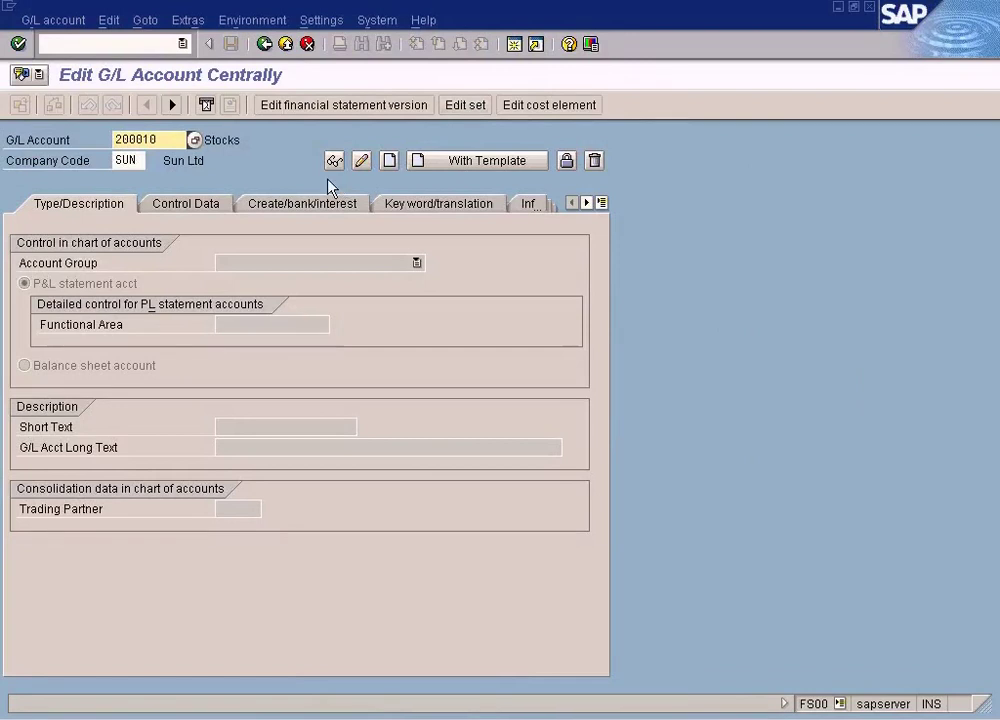
left_click(172, 145)
left_click(71, 26)
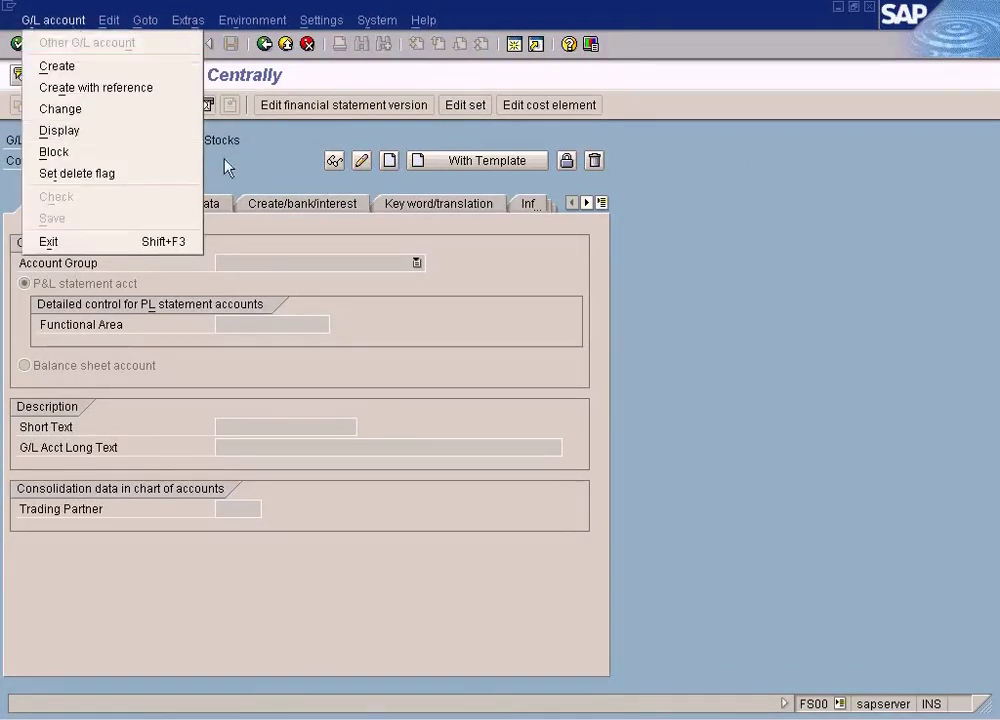
left_click(230, 157)
left_click(178, 143)
left_click(195, 141)
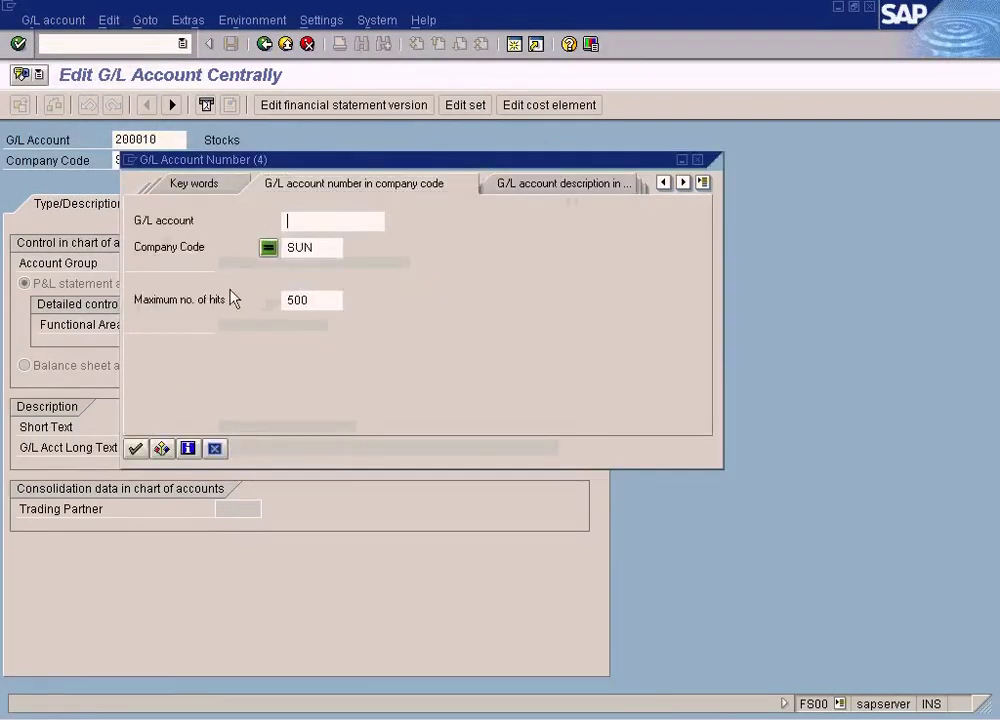
left_click(137, 451)
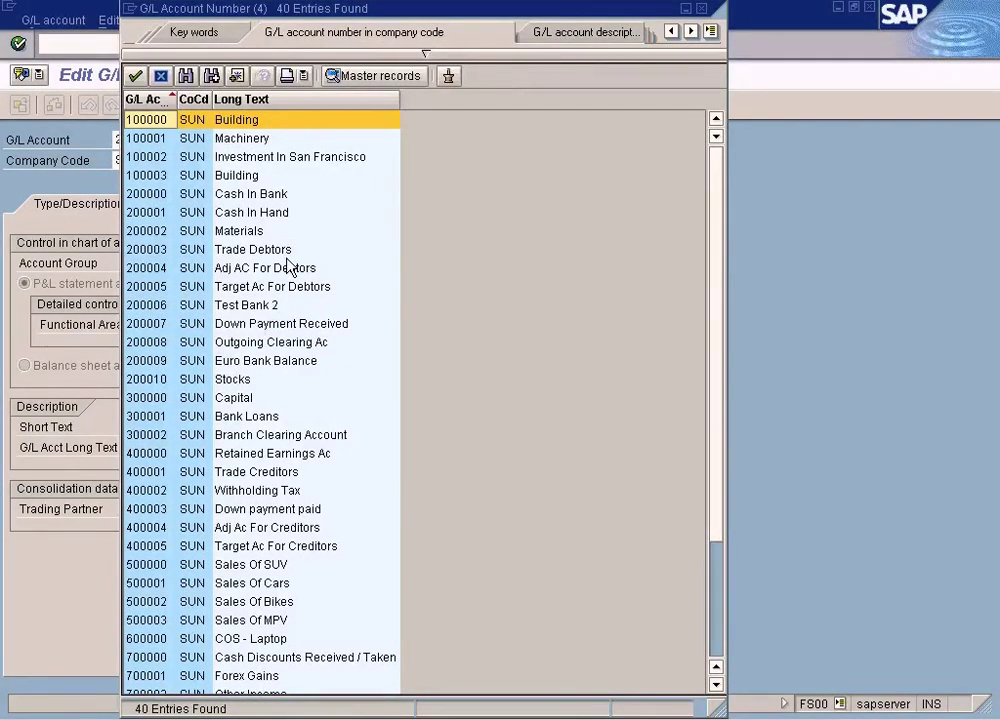
Step: Switch to the SAP MM Training document in Word and place the cursor on the Create Purchase Order line under Purchasing Process
left_click(428, 718)
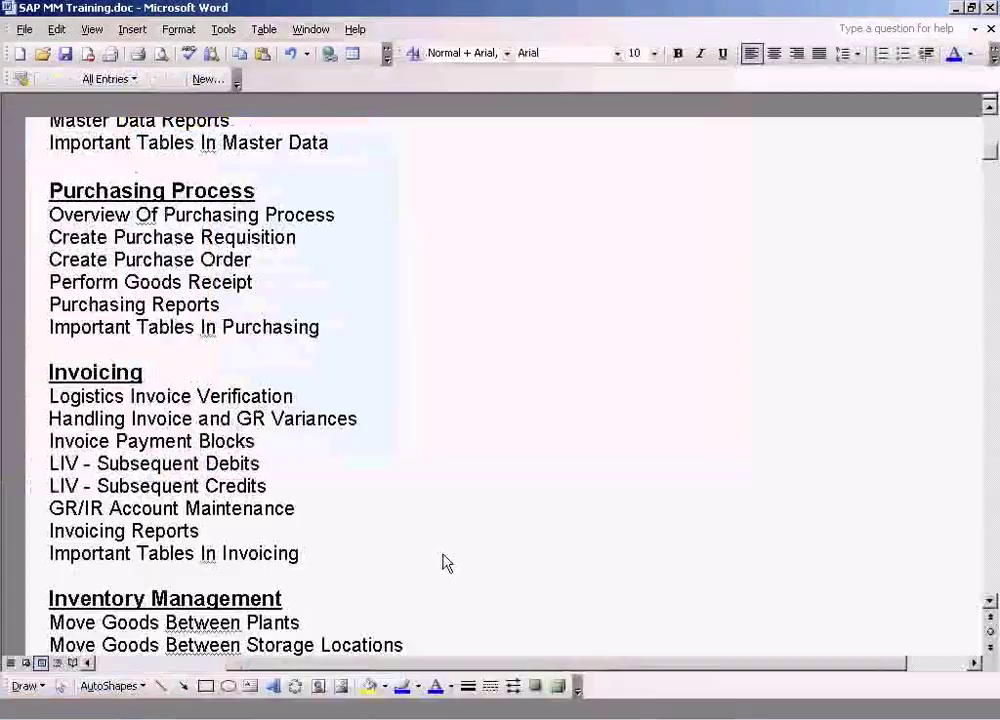
key("Down")
key("Down")
key("Down")
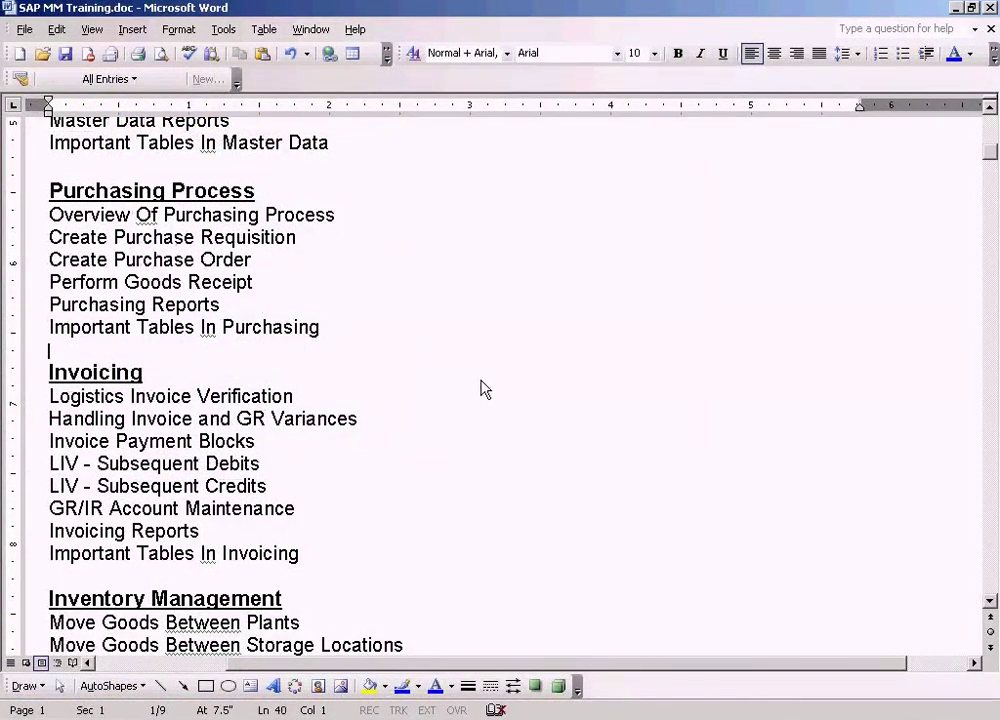
key("Up")
key("Up")
key("Up")
key("Up")
key("Up")
key("Up")
key("Up")
key("Up")
key("Up")
key("Up")
key("Up")
key("Up")
key("Up")
key("Up")
key("Up")
key("Up")
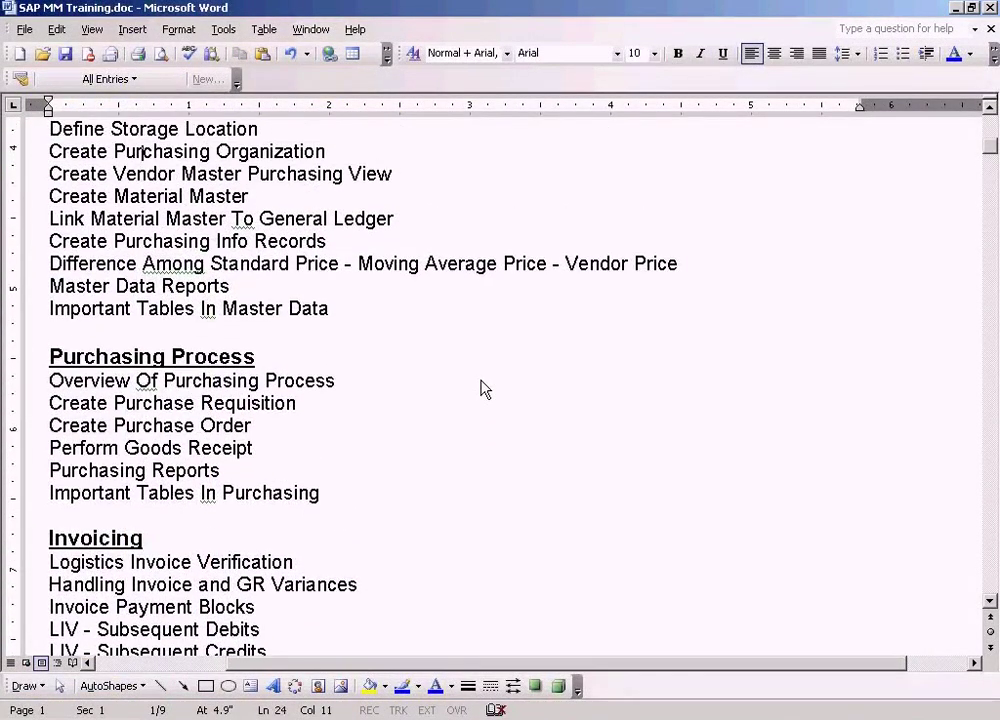
key("Up")
key("Up")
key("Up")
key("Up")
key("Up")
key("Down")
key("Down")
key("Down")
key("Down")
key("Up")
key("Up")
key("Up")
key("Up")
key("Up")
key("Up")
key("Up")
key("Up")
key("Up")
key("Up")
key("Up")
key("Up")
key("Up")
key("Down")
key("Down")
key("Down")
key("Down")
key("Down")
key("Down")
key("Down")
key("Down")
key("Down")
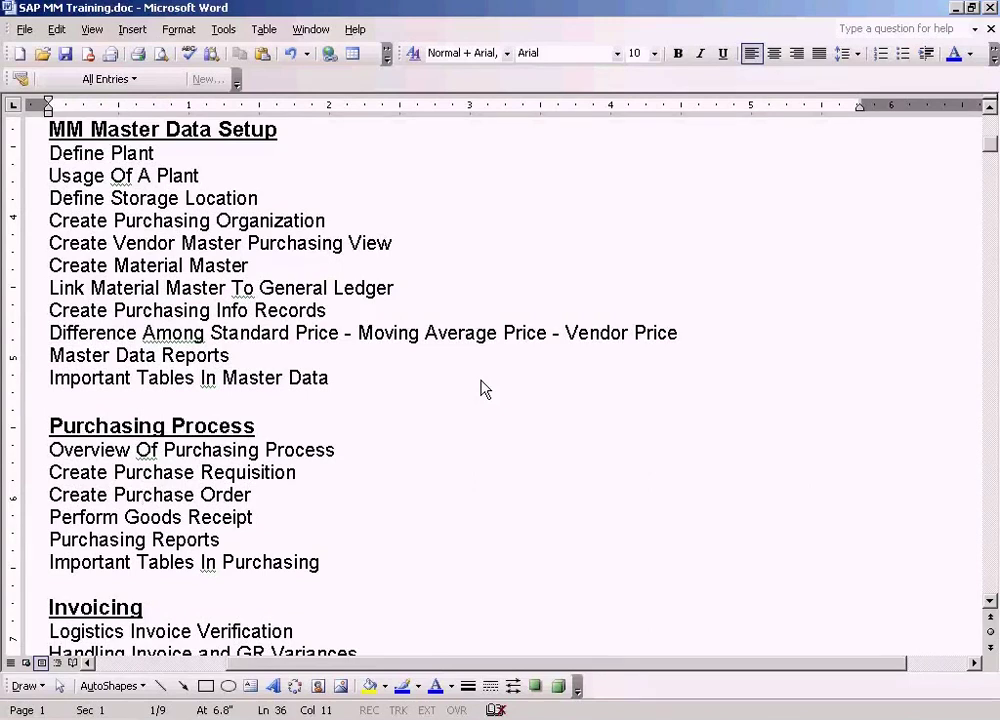
Step: Add a new outline line reading "MM Posting Periods" directly below Create Purchase Order
key("End")
key("Return")
type("Material Maste")
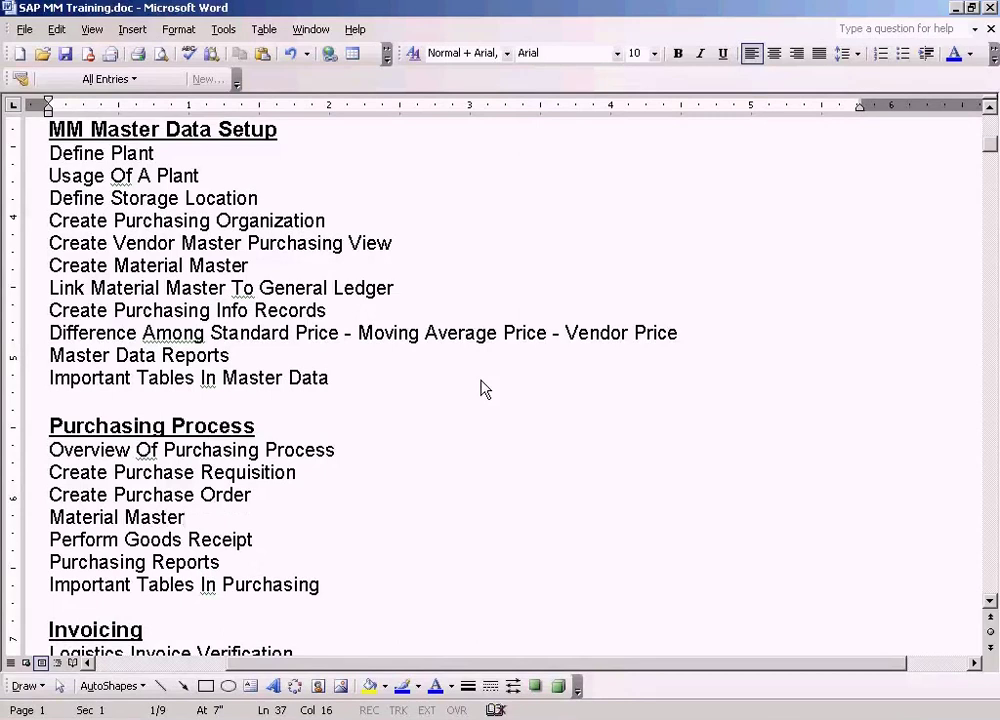
key("BackSpace")
key("BackSpace")
key("BackSpace")
key("BackSpace")
key("BackSpace")
key("BackSpace")
key("BackSpace")
key("BackSpace")
key("BackSpace")
key("BackSpace")
key("BackSpace")
key("BackSpace")
type("M Posting Periods")
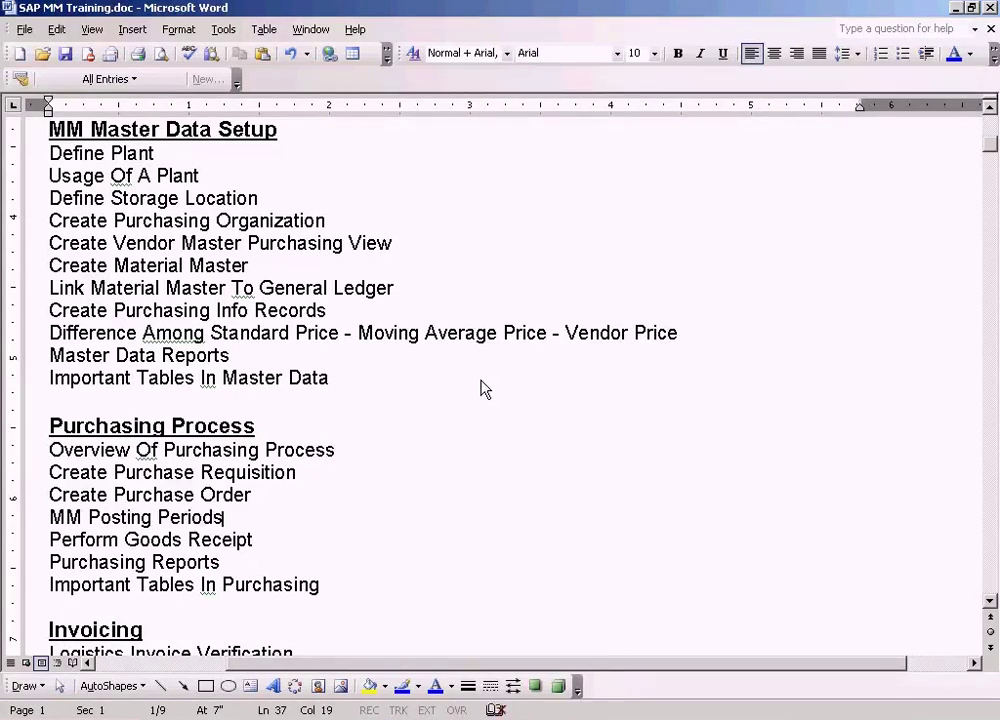
Step: Add a GR/IR Clearing Account line below MM Posting Periods in the Purchasing Process outline
key("Return")
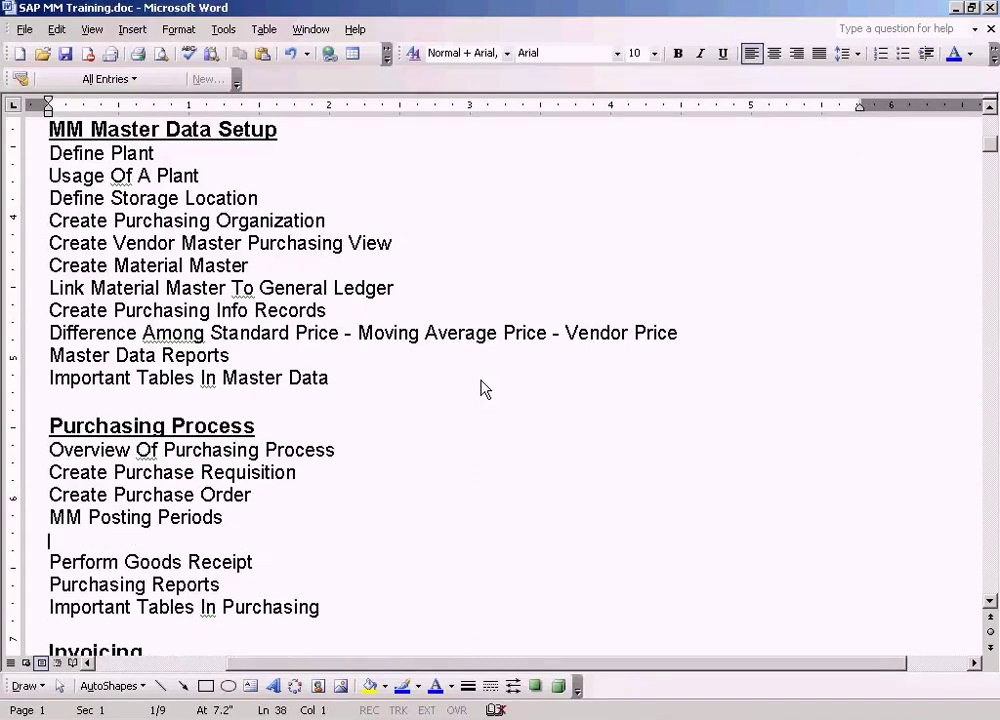
type("GR/")
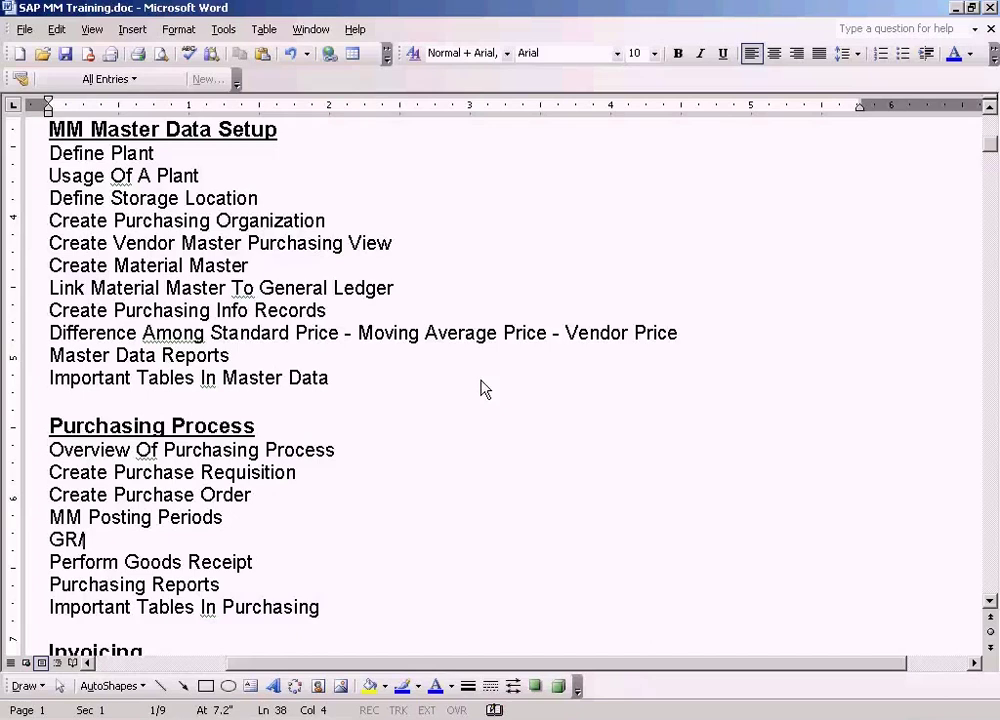
type("IR Clearing Accou")
key("Left")
key("Left")
key("Left")
key("Left")
key("Left")
key("Left")
key("Left")
key("Left")
key("Left")
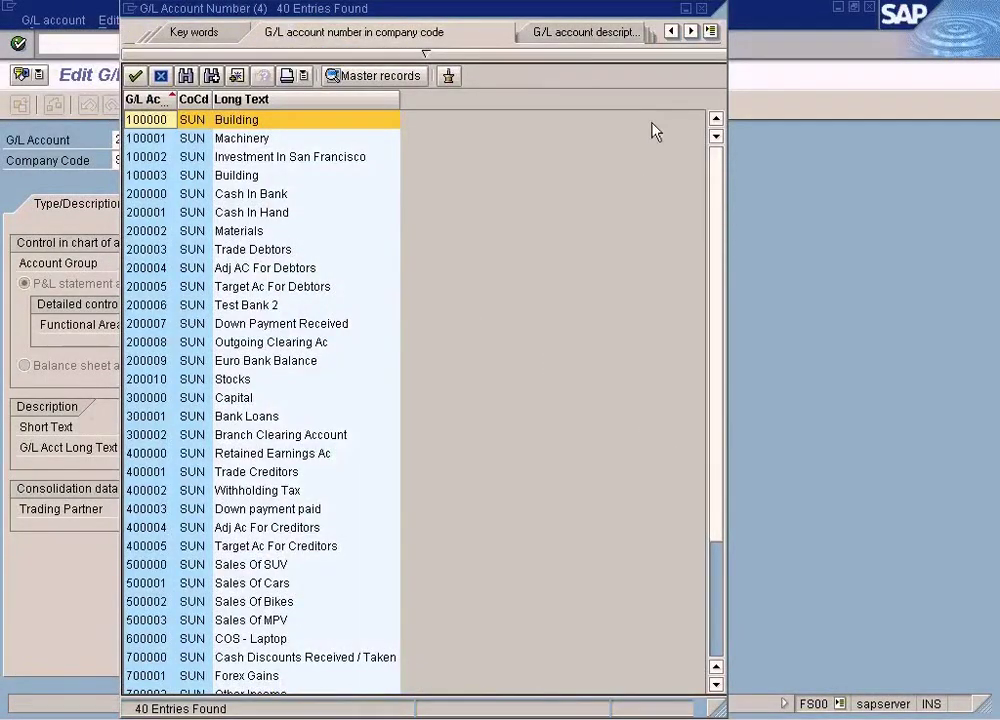
Step: Switch back to SAP, list the G/L accounts of company code SUN again, review them and choose 400001 Trade Creditors
left_click(701, 10)
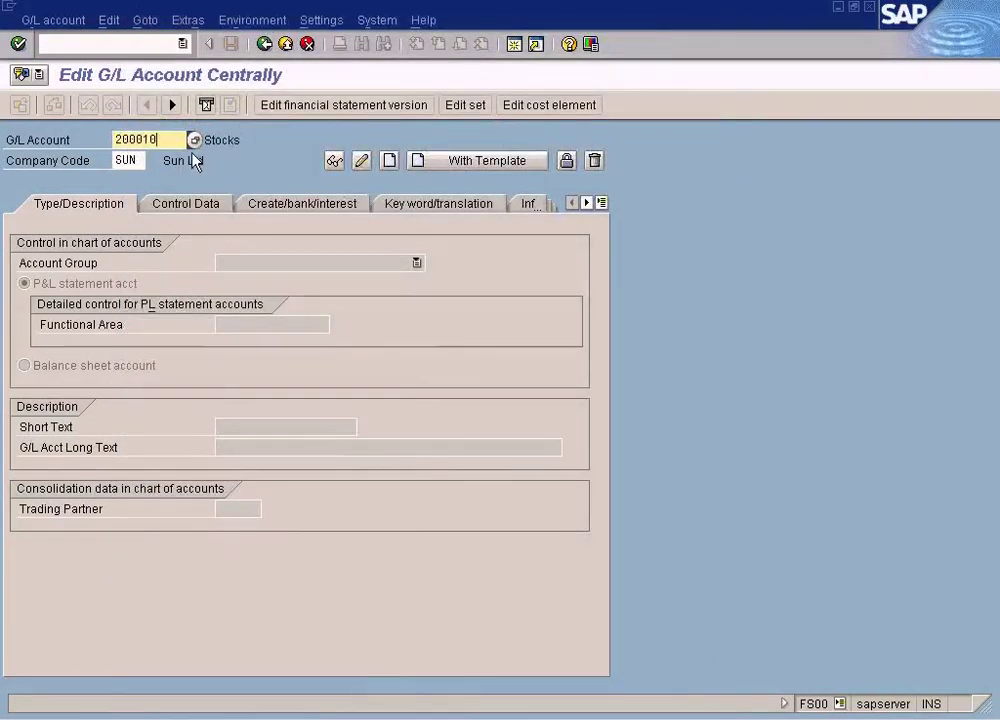
left_click(194, 141)
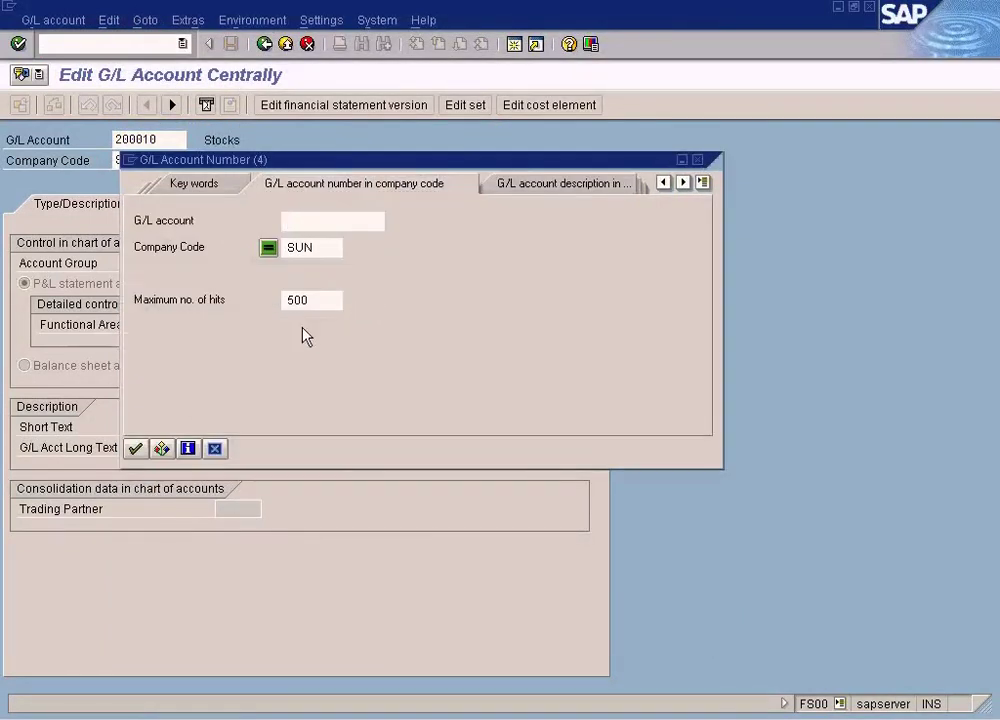
left_click(136, 448)
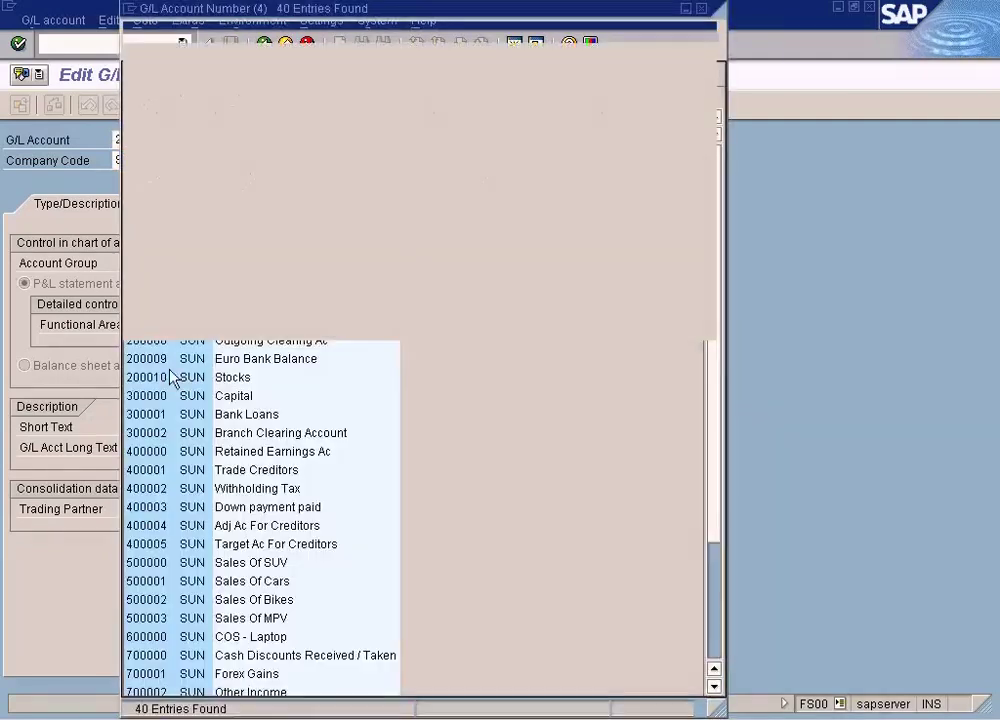
left_click(714, 588)
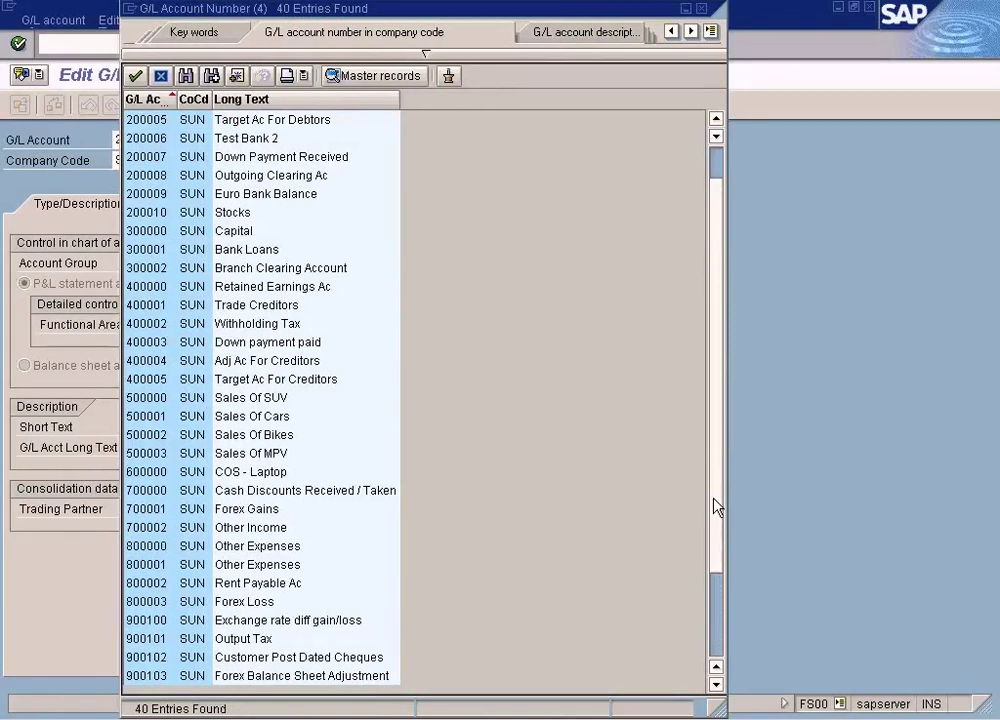
scroll(714, 507, "up", 2)
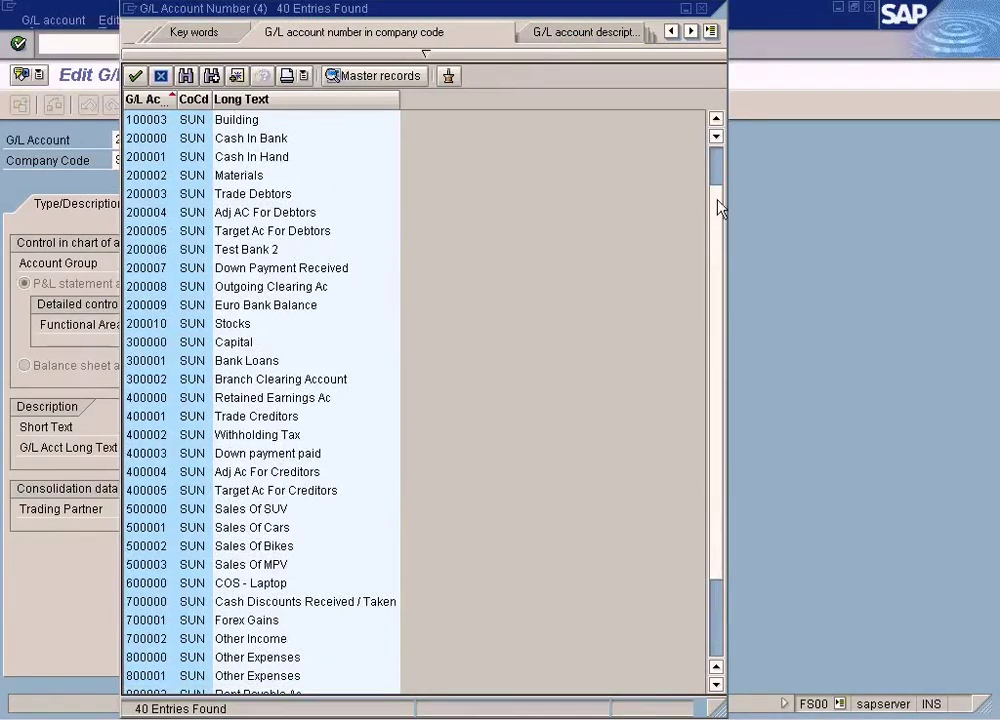
scroll(718, 195, "up", 1)
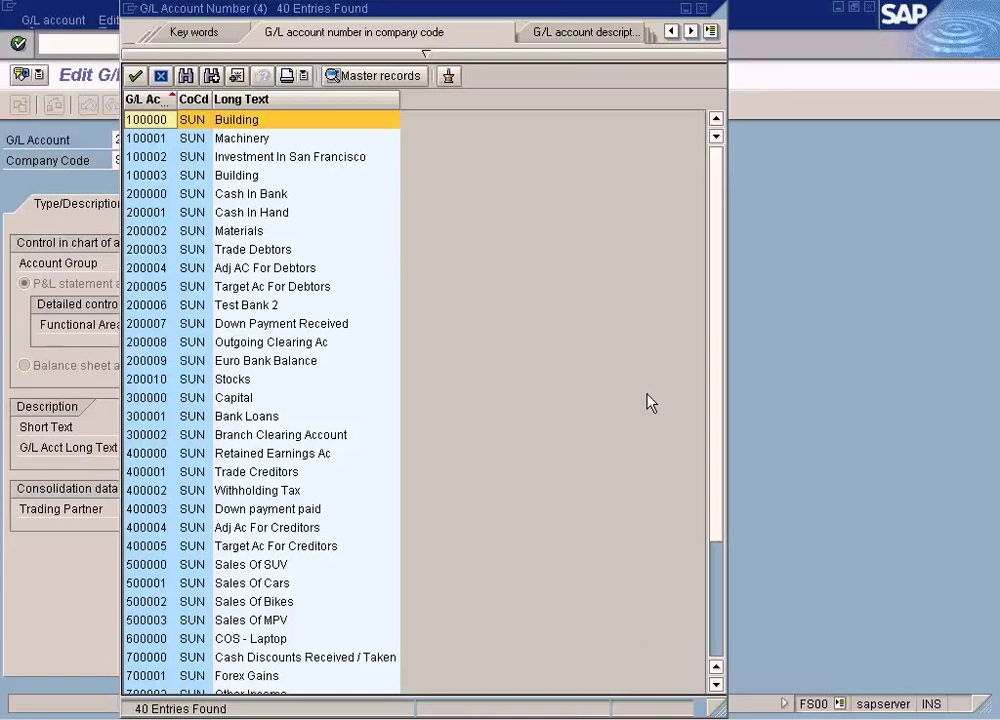
left_click(283, 250)
left_click(276, 473)
double_click(276, 473)
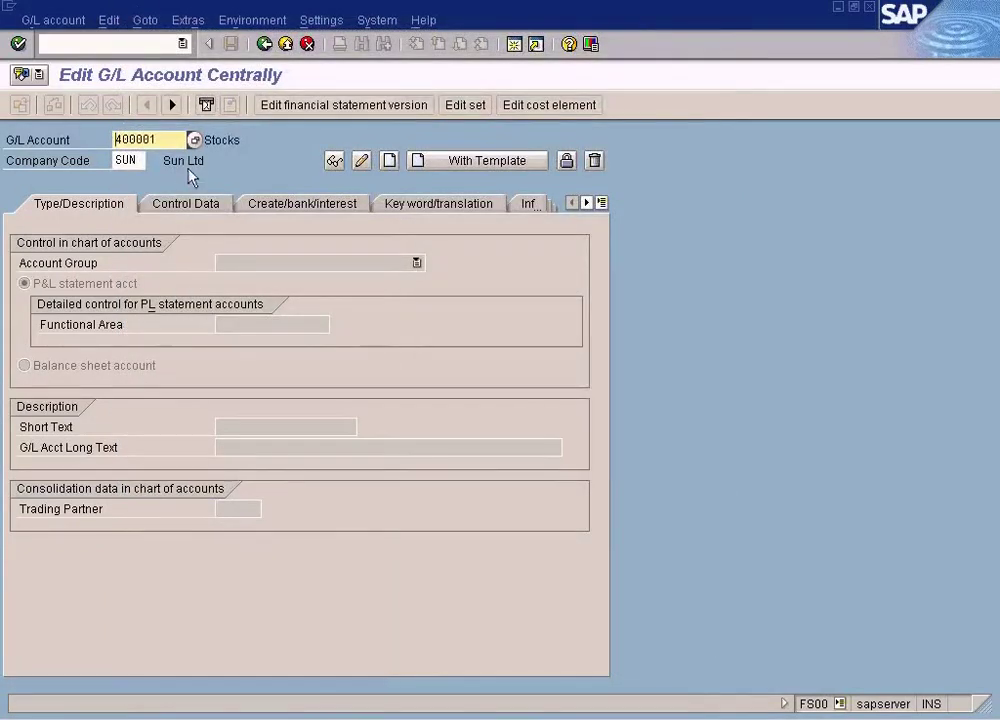
Step: List the G/L accounts of company code SUN and choose 400005 Target Ac For Creditors
left_click(196, 145)
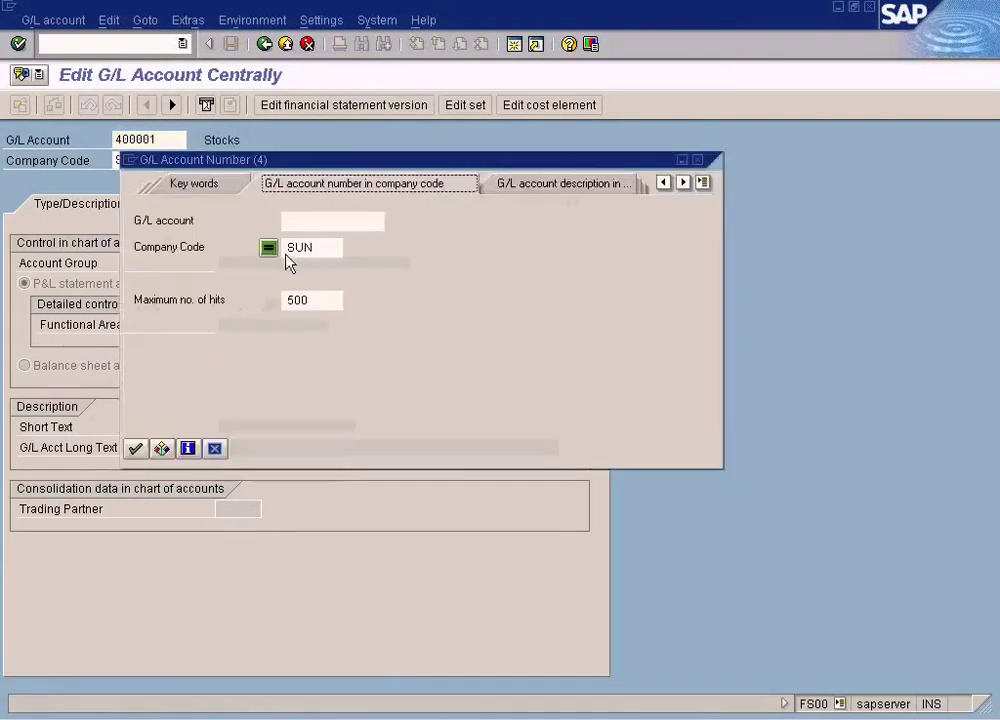
left_click(137, 450)
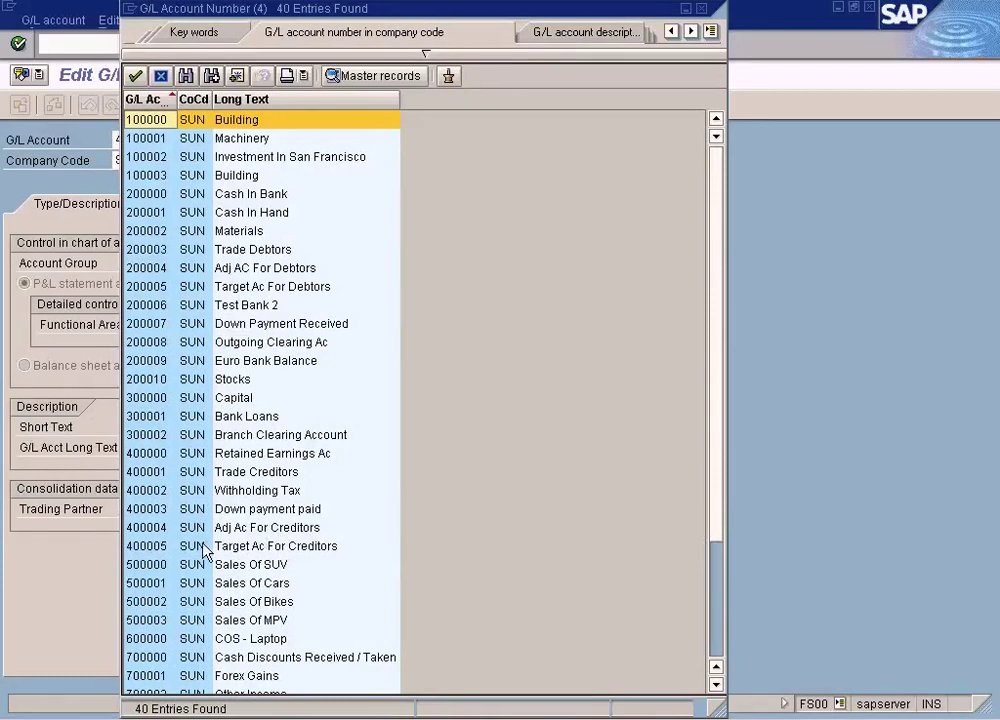
left_click(176, 549)
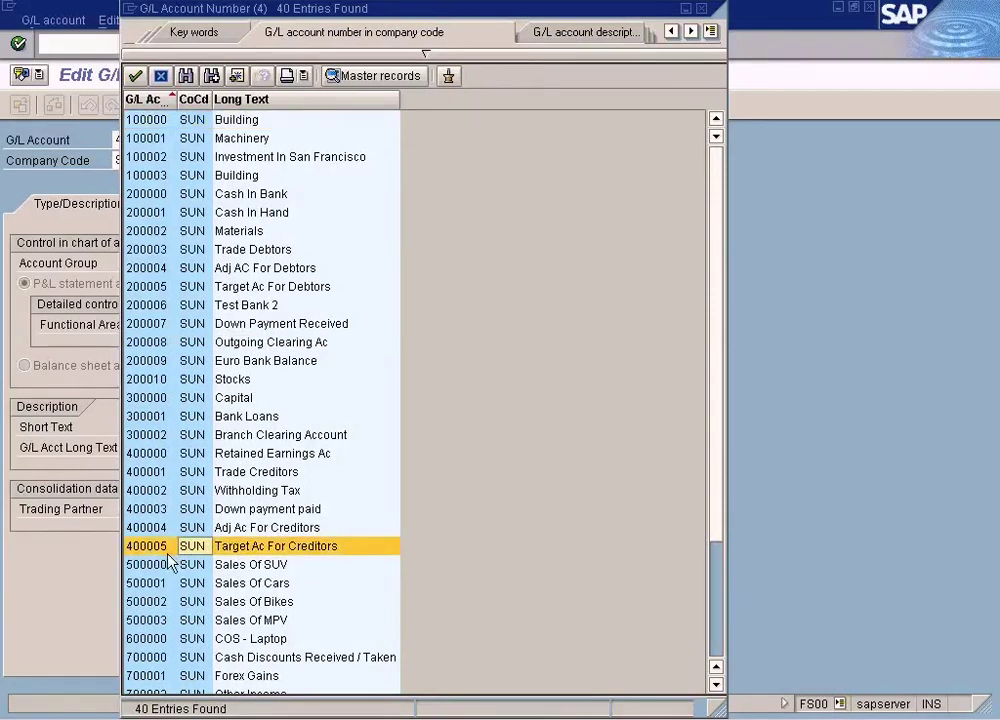
double_click(176, 552)
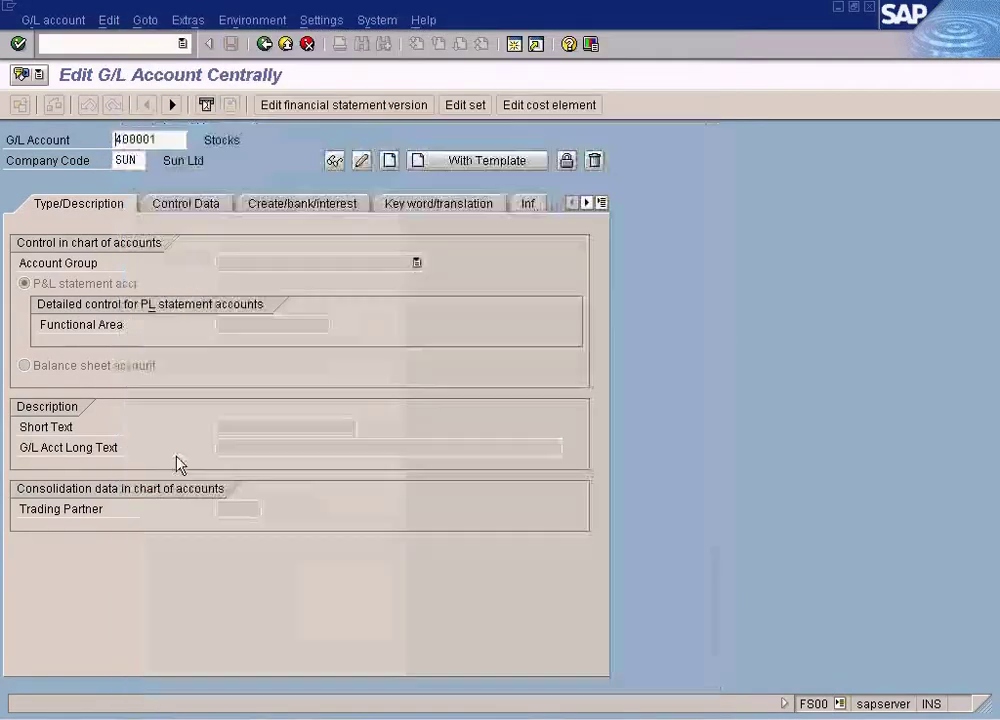
key("BackSpace")
type("6")
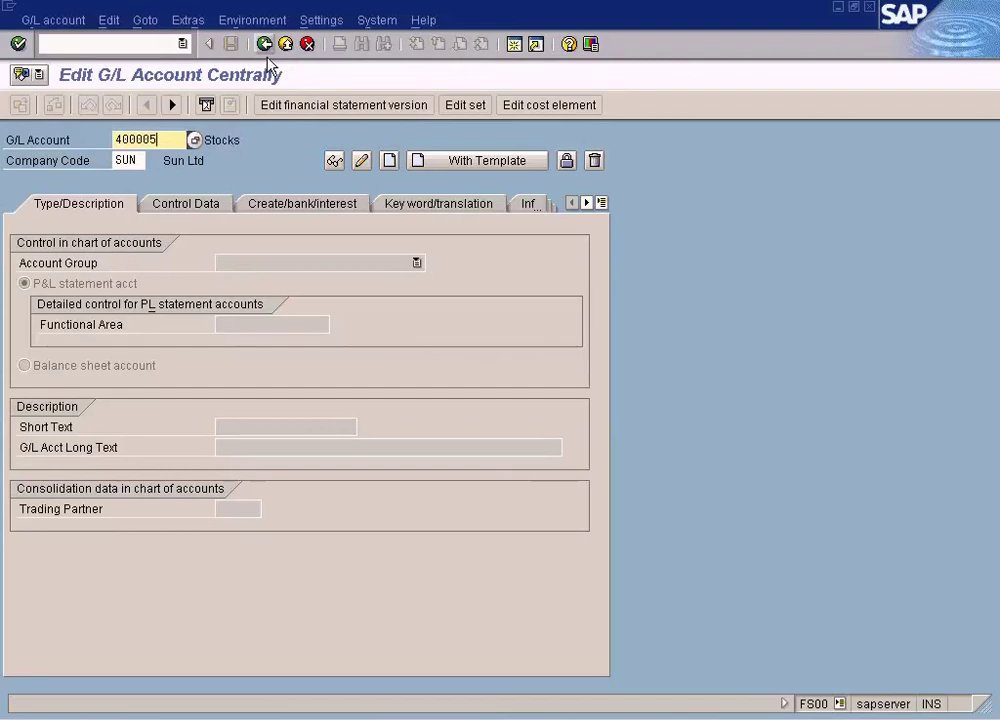
Step: Try to create G/L account 400005 in company code SUN with a reference account
left_click(58, 22)
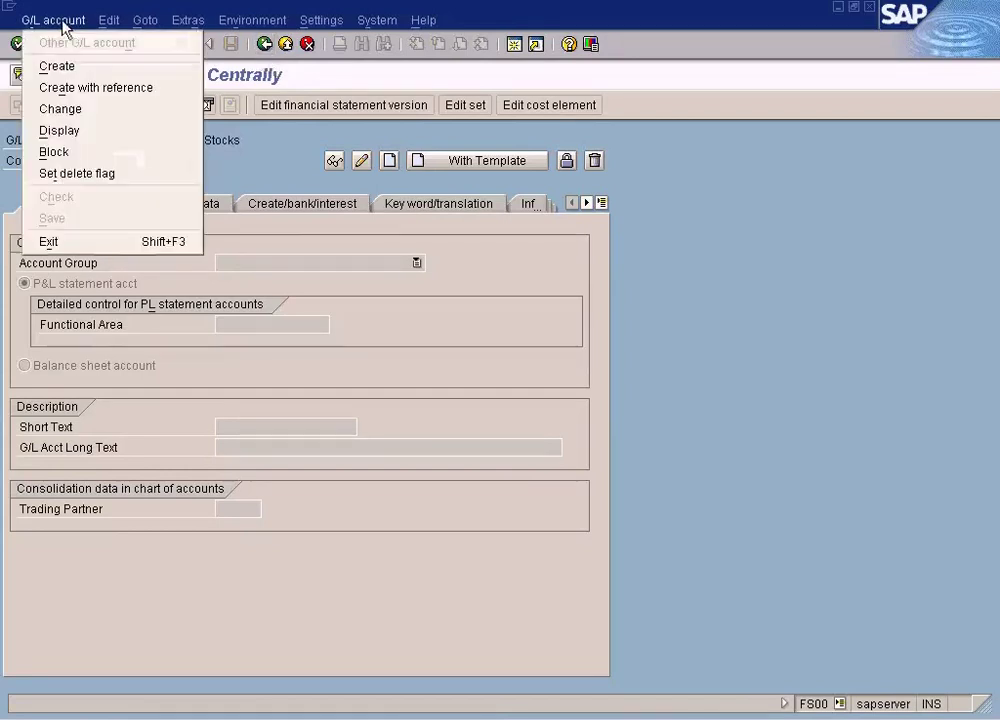
left_click(113, 92)
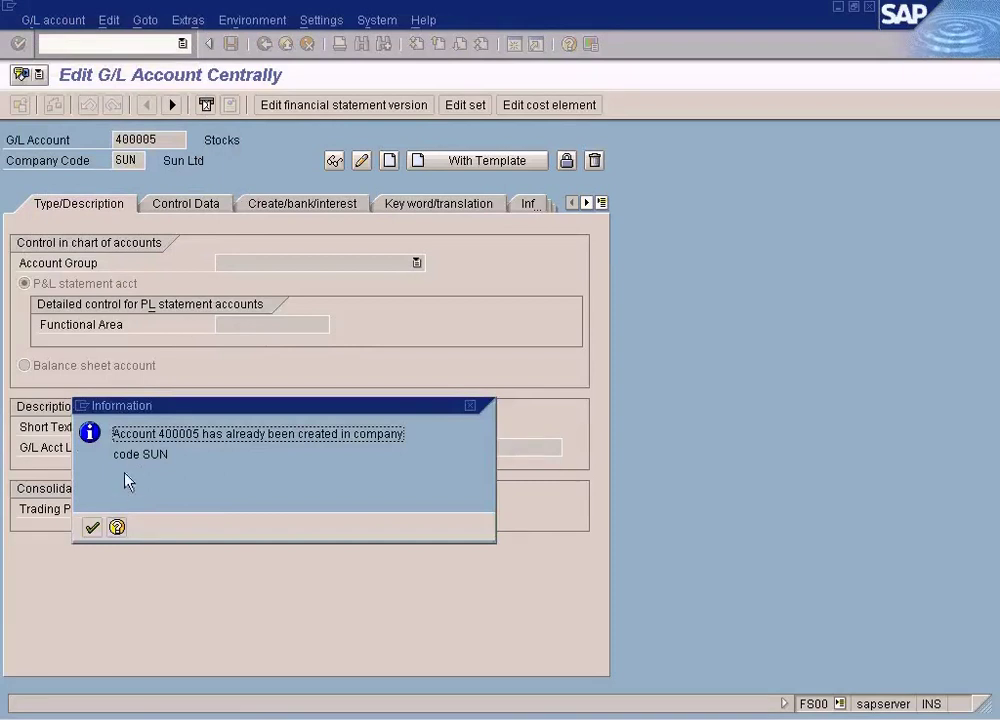
left_click(90, 528)
Step: Start creating G/L account 400006 in company code SUN with reference to account 400005 of company code SUN
key("BackSpace")
type("6")
left_click(53, 20)
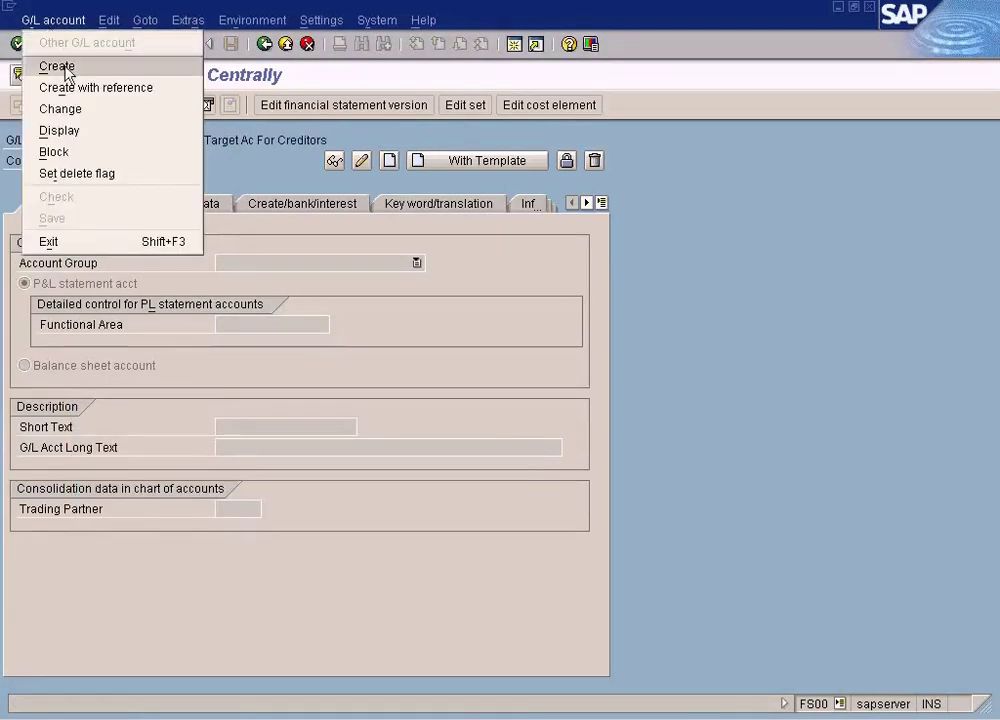
left_click(73, 90)
type("400005")
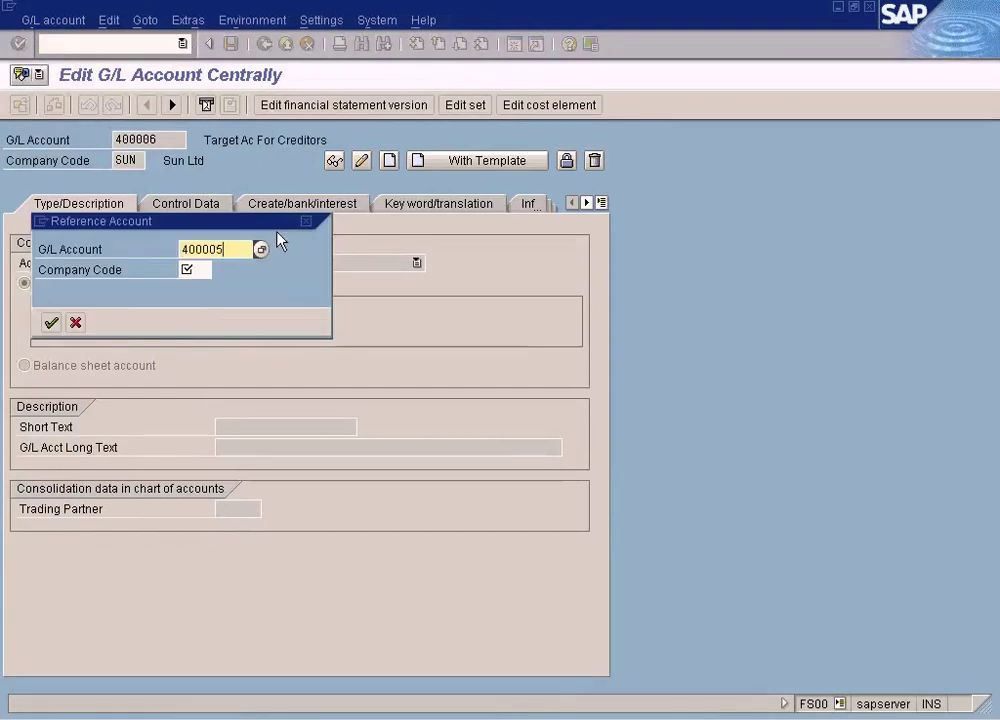
left_click(200, 271)
type("sun")
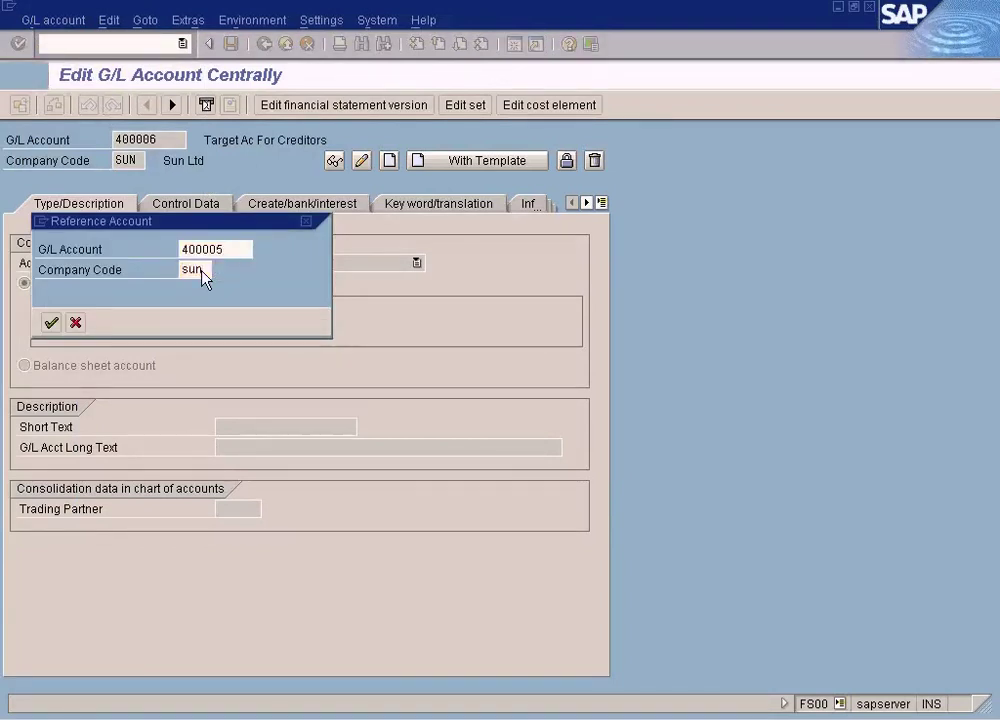
key("Return")
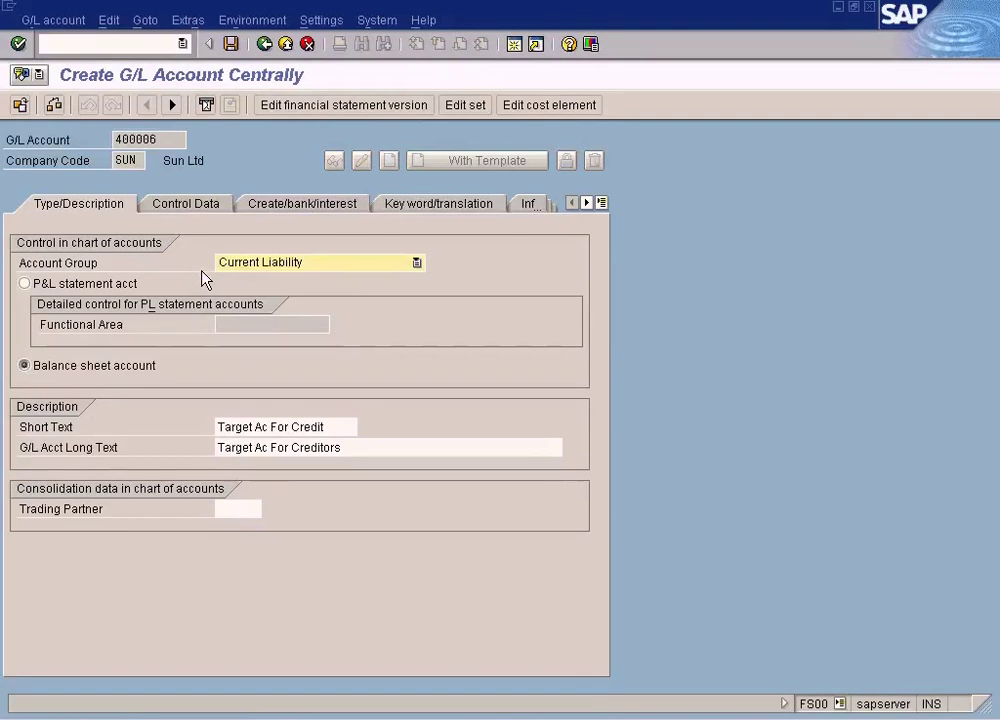
Step: Set the account's short text to "GR/IR Clearing" and its long text to "GR/IR Clearing For Vendors"
left_click_drag(341, 430, 201, 424)
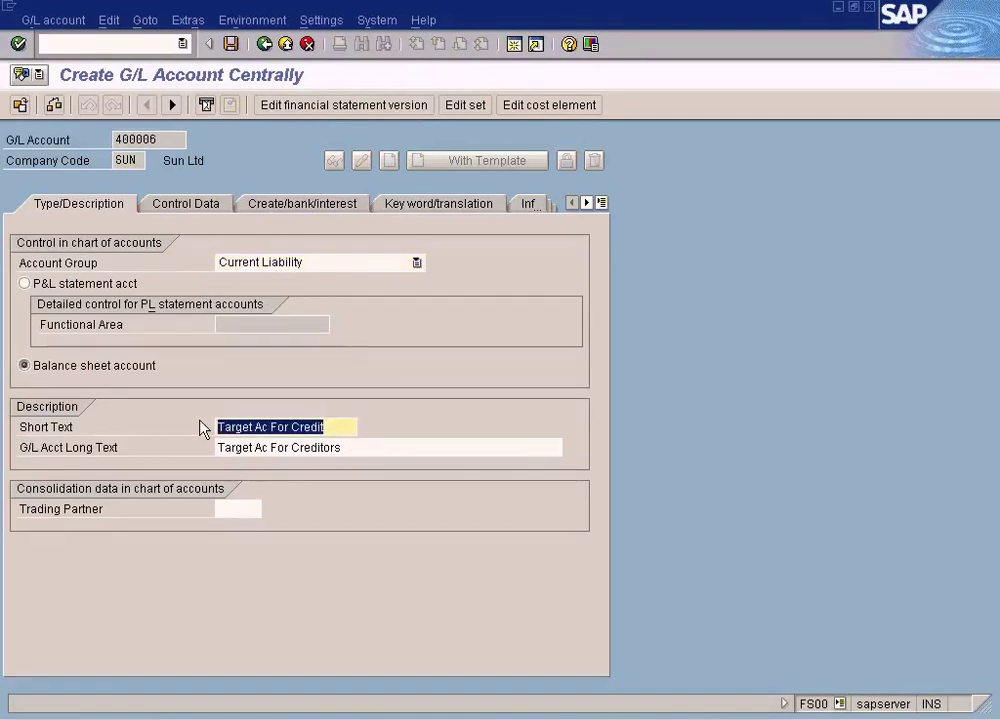
type("GR")
type("-")
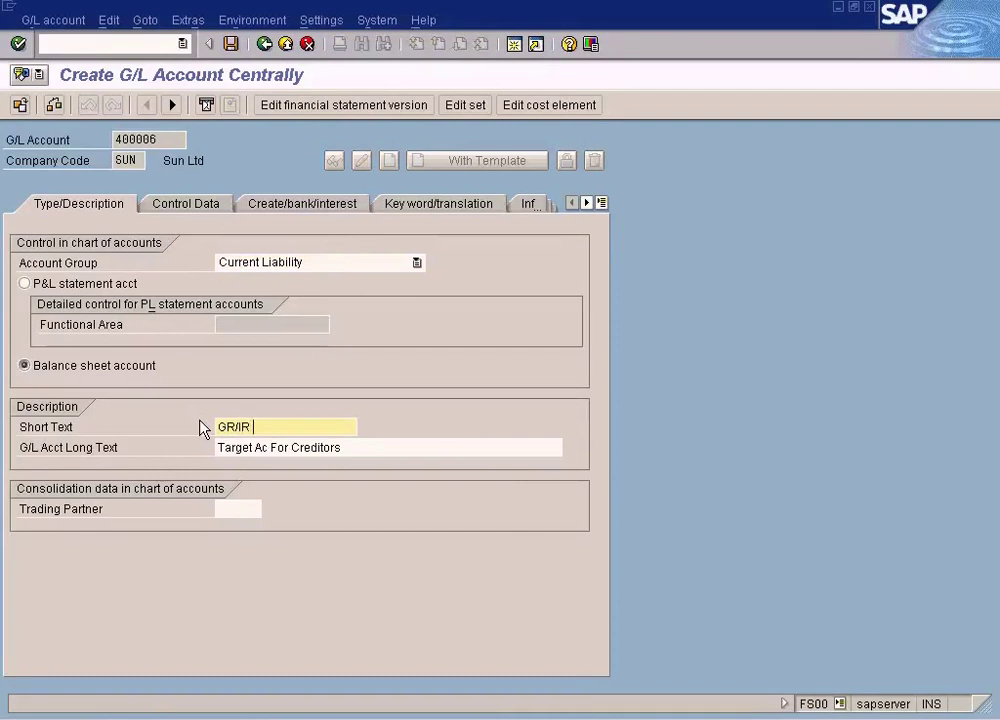
key("shift+Home")
key("ctrl+c")
key("Tab")
key("ctrl+v")
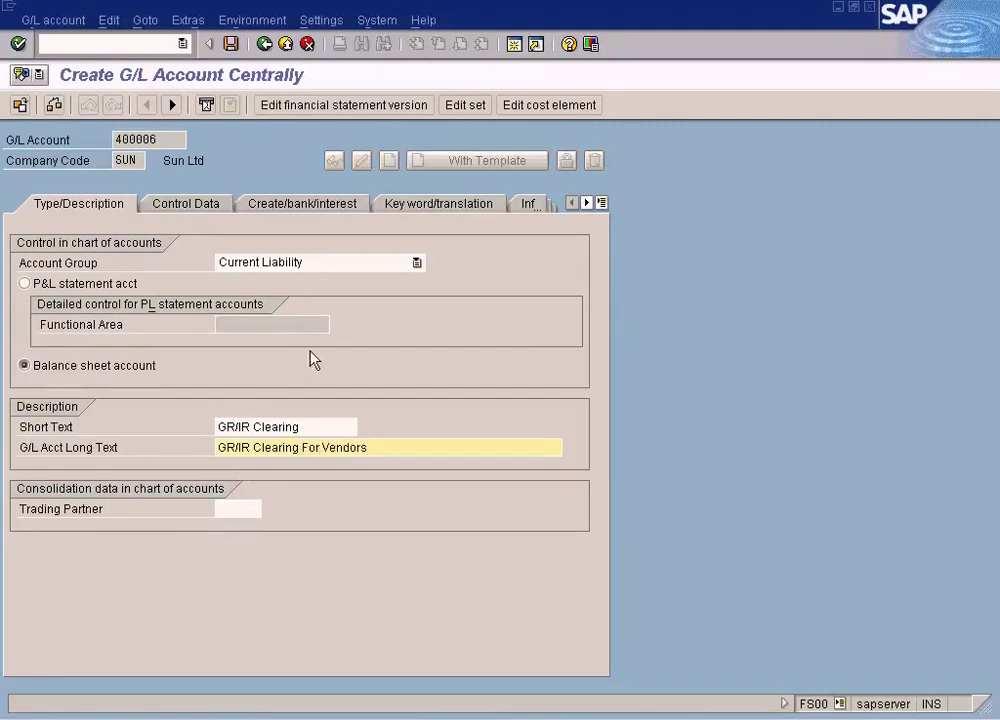
Step: Check the account's control data and enable Post automatically only in its document creation settings
left_click(198, 212)
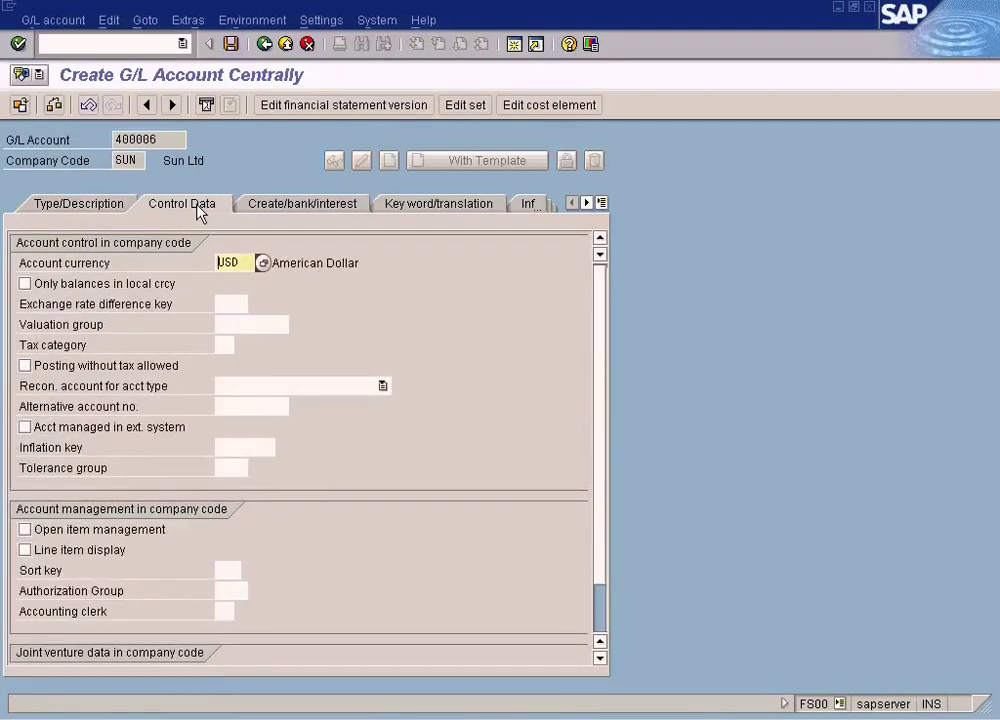
left_click(258, 207)
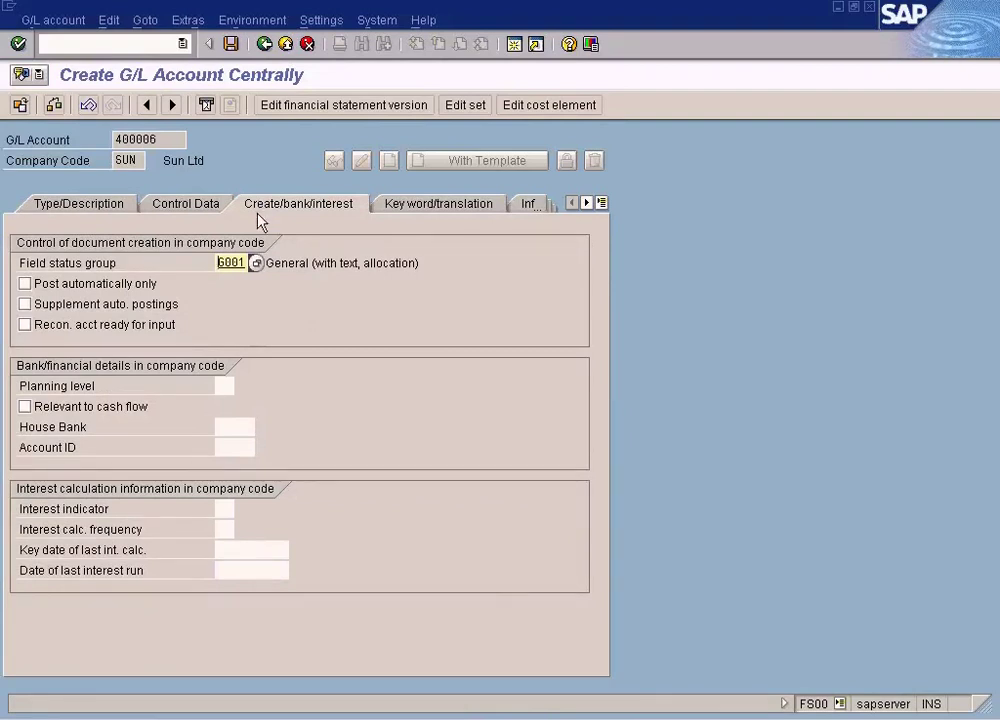
left_click(115, 284)
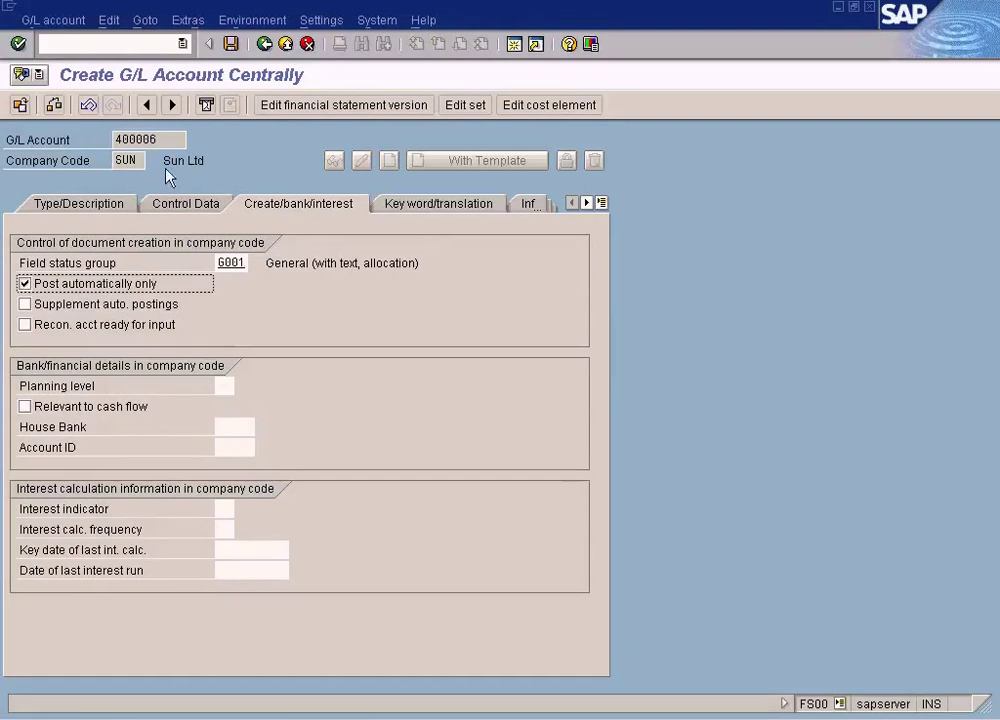
Step: Review the draft of G/L account 400006, discard it without saving and return to the SAP Easy Access screen
left_click_drag(162, 140, 82, 139)
left_click(125, 142)
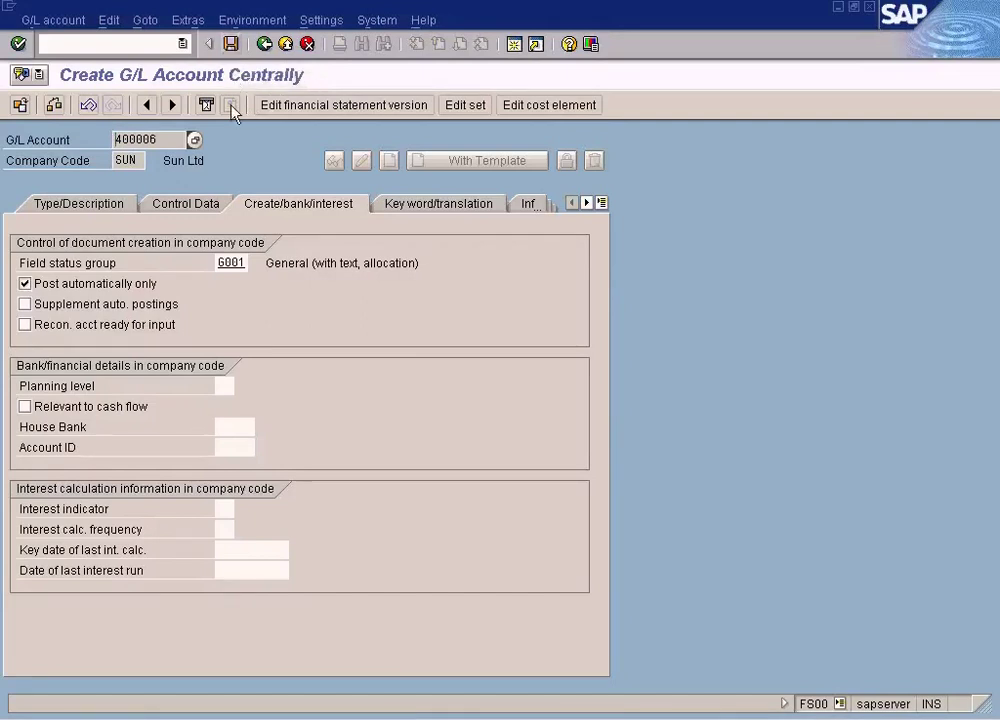
left_click(203, 208)
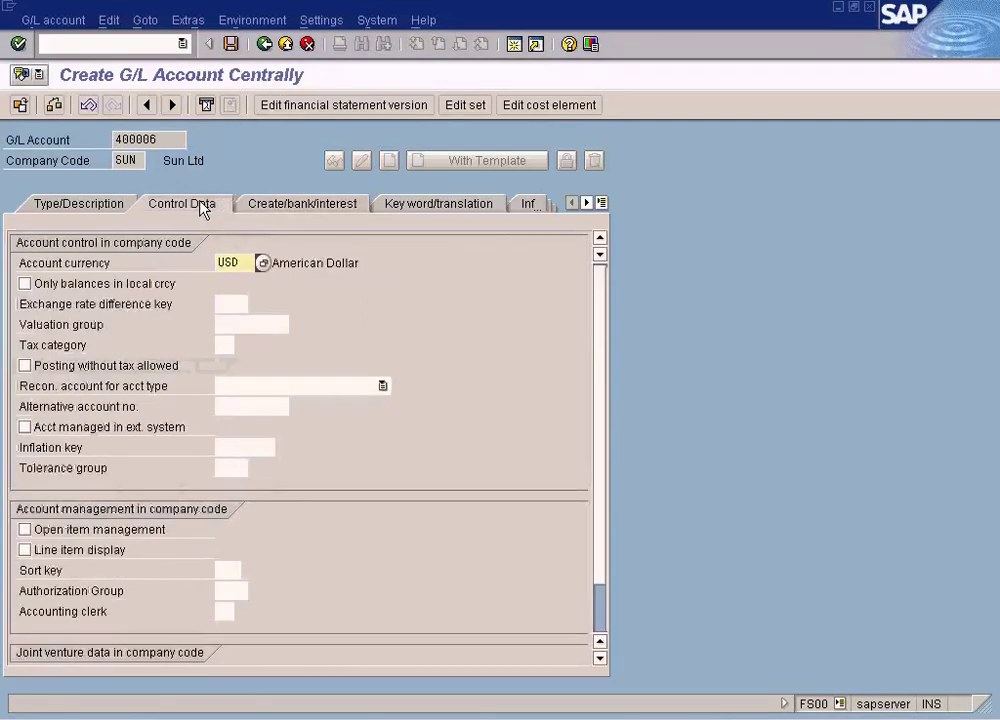
left_click(112, 208)
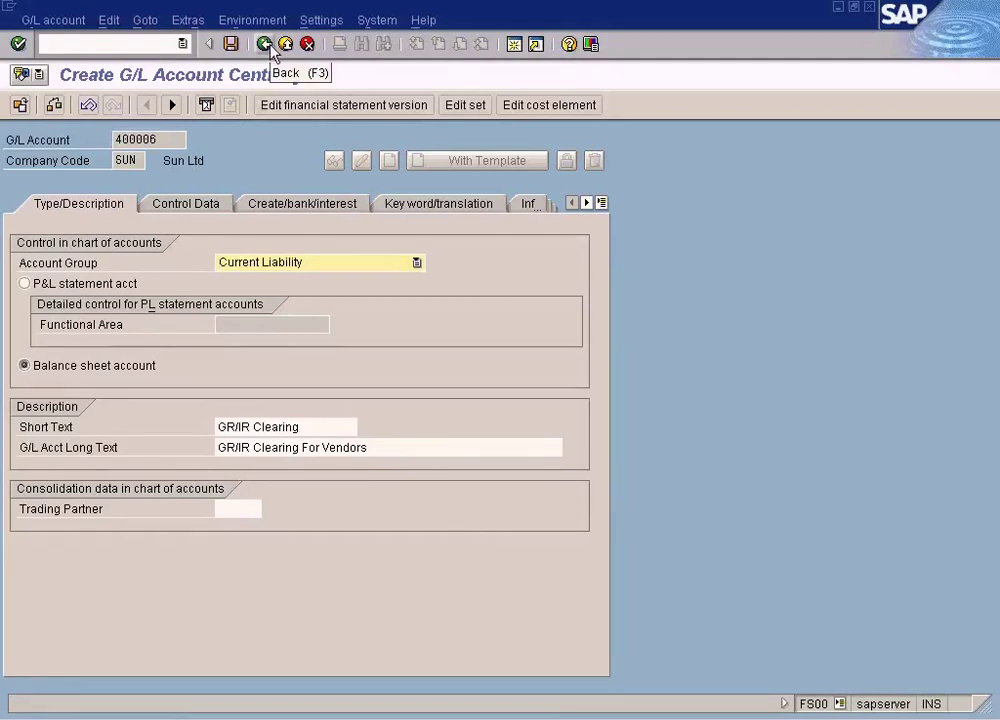
left_click(46, 19)
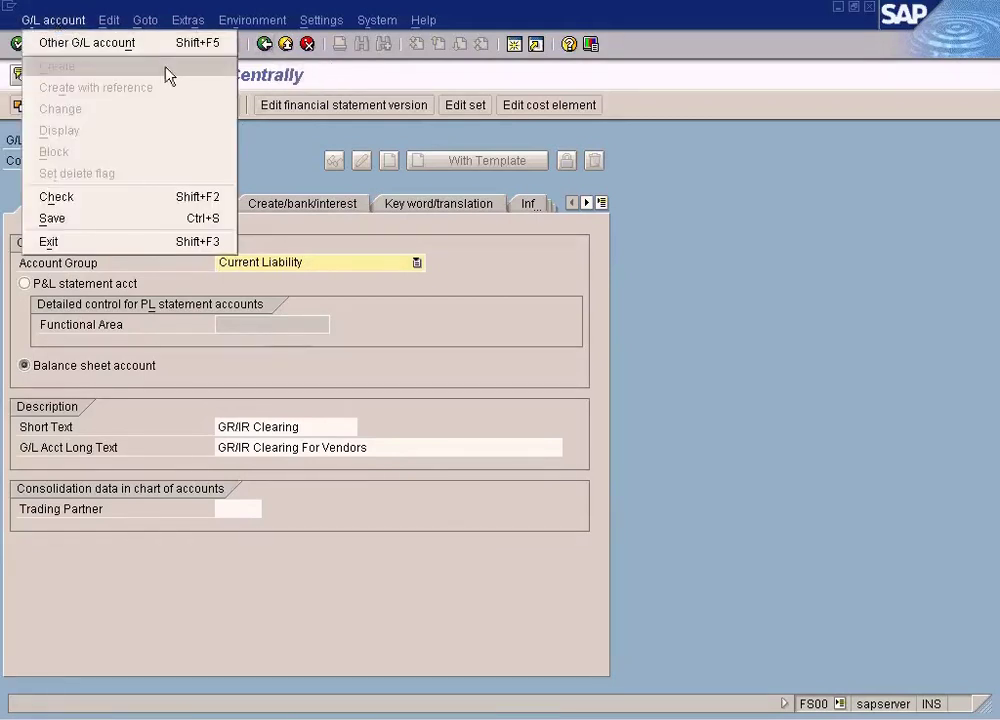
left_click(752, 232)
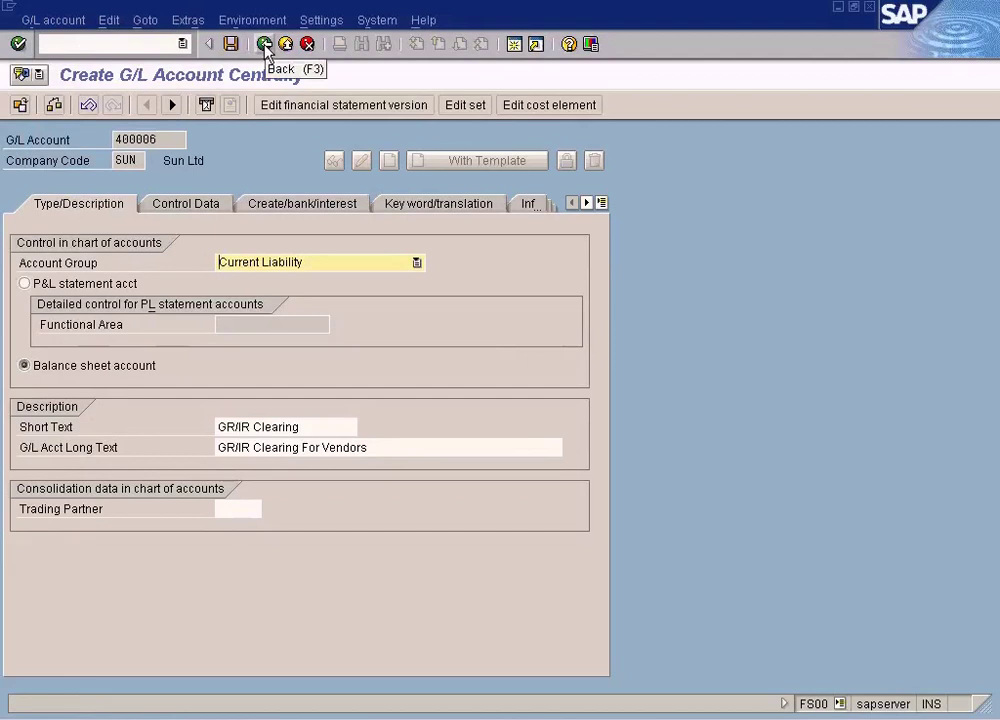
left_click(264, 43)
left_click(335, 330)
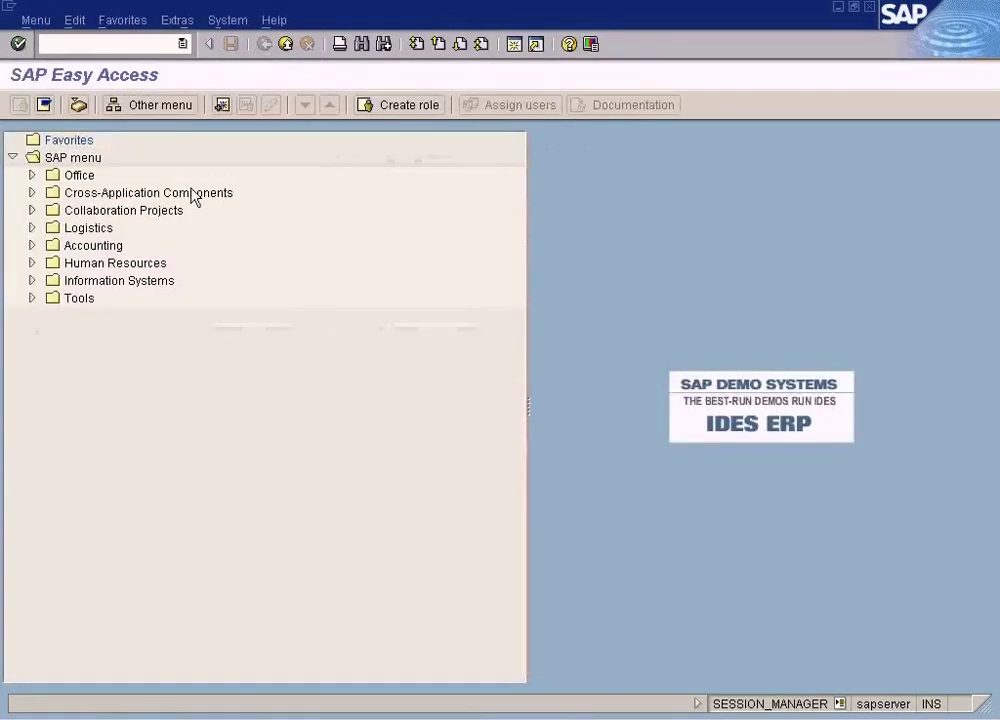
Step: Start creating G/L account 400006 in FS00 with reference to the Trade Creditors account 400001 of company code SUN
type("fs")
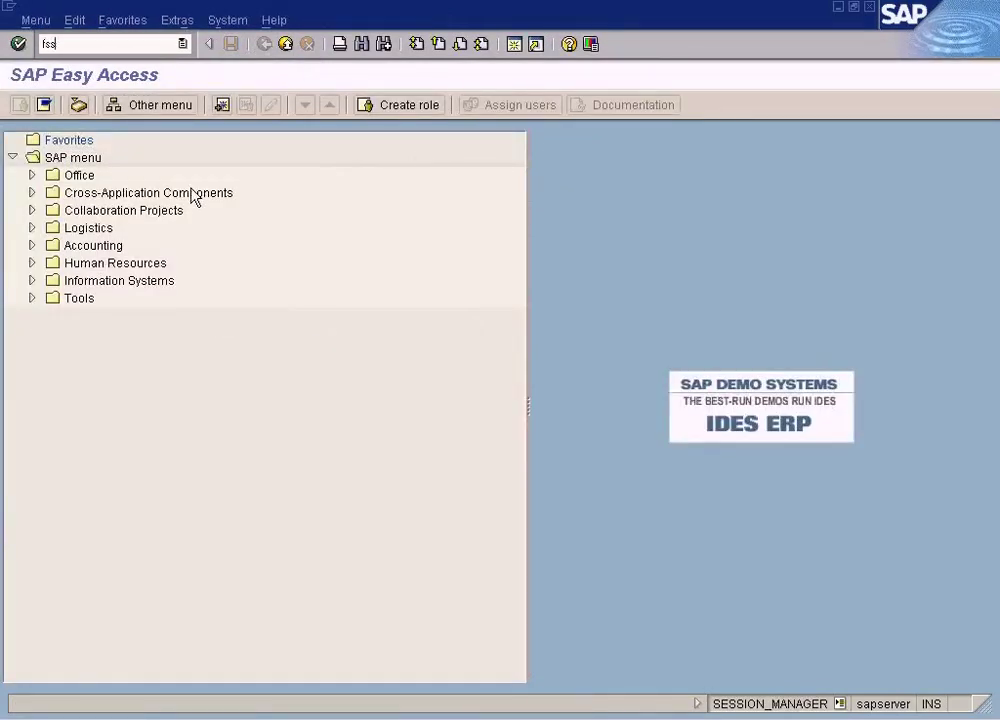
type("00")
key("Return")
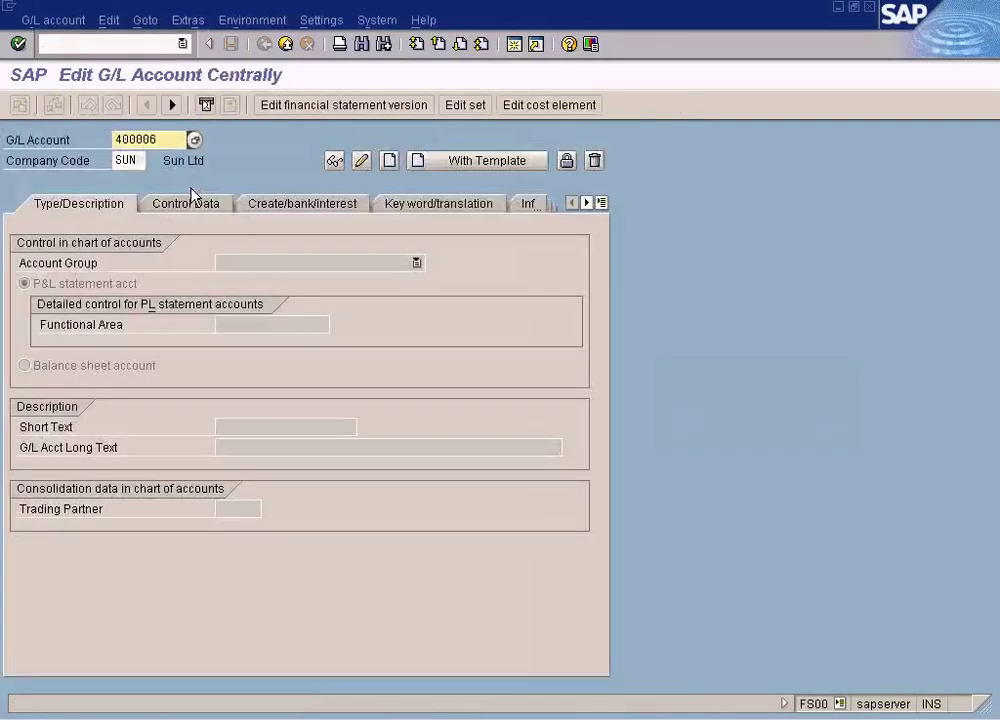
left_click(55, 20)
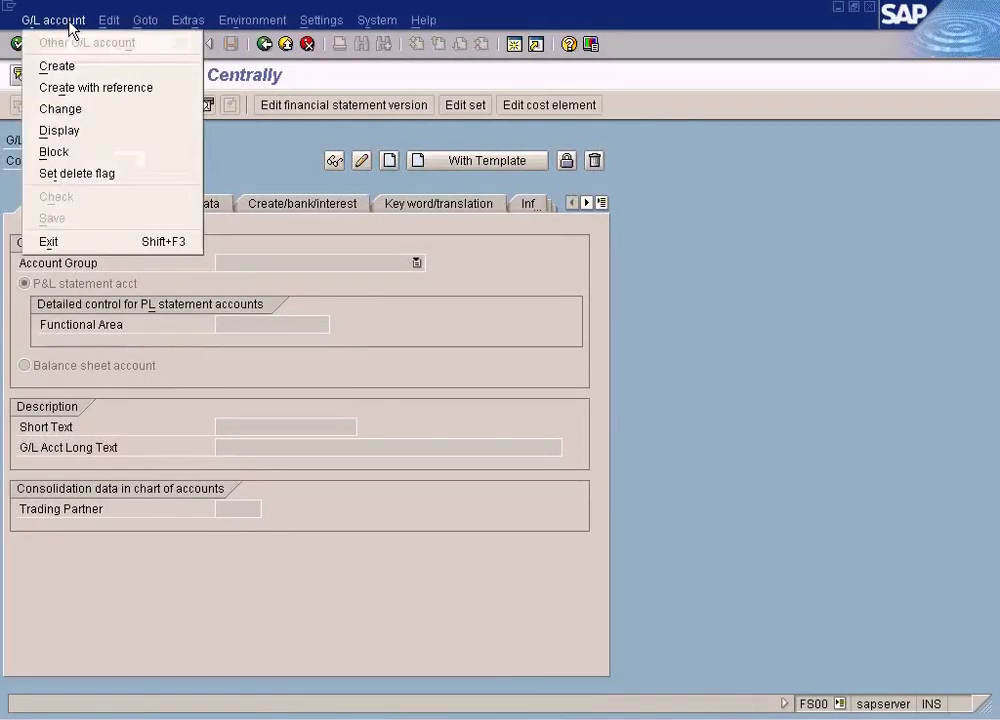
left_click(96, 88)
left_click(262, 254)
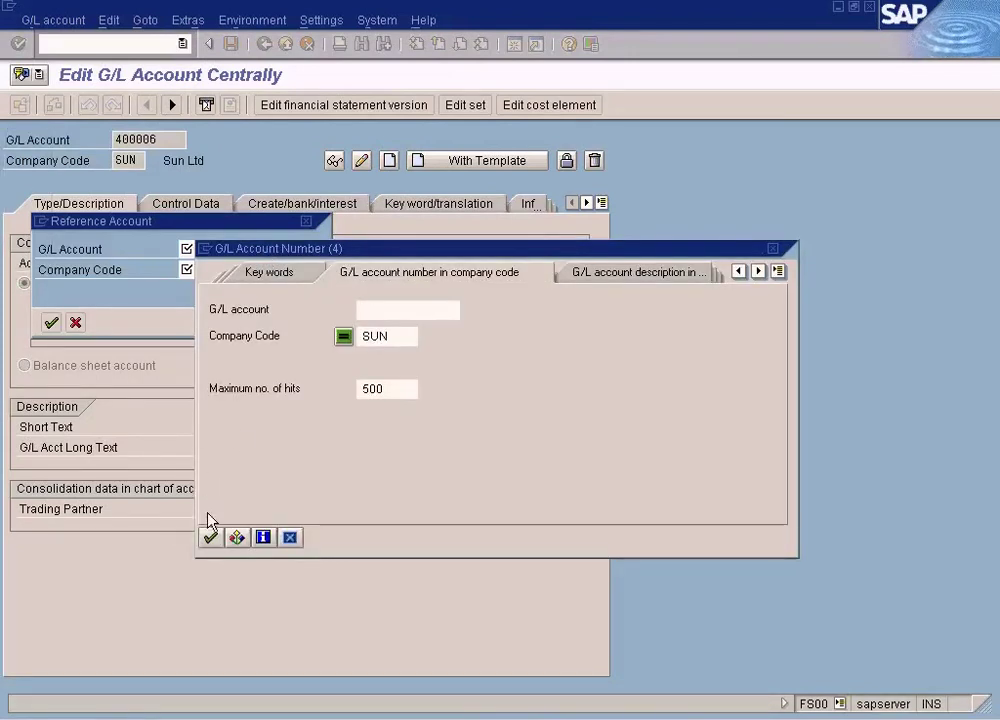
left_click(212, 537)
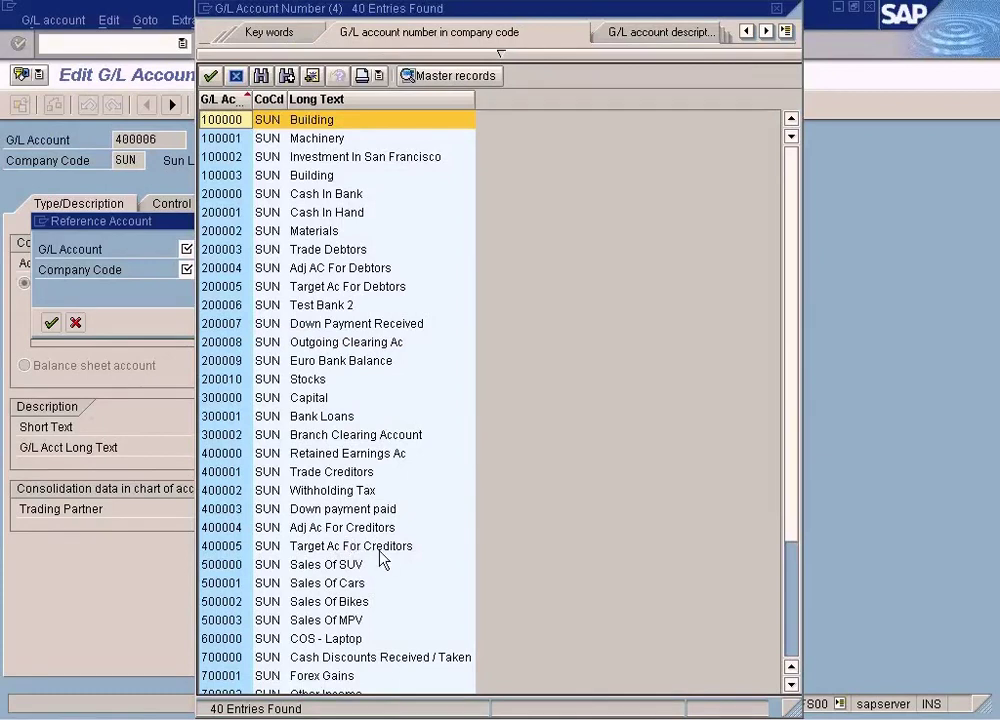
left_click(366, 546)
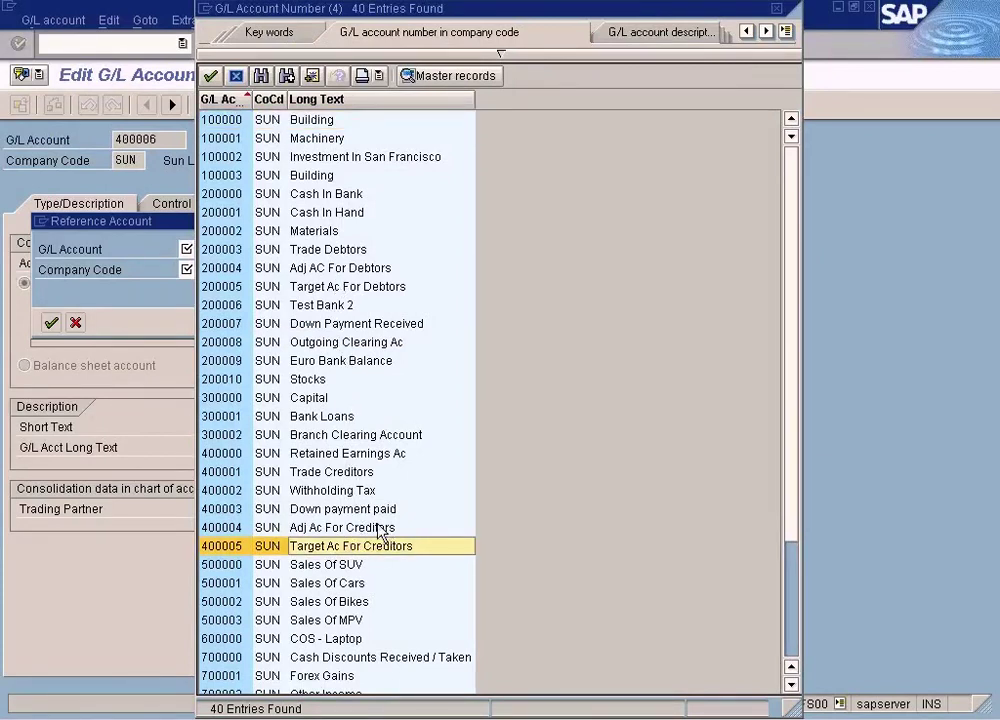
double_click(330, 472)
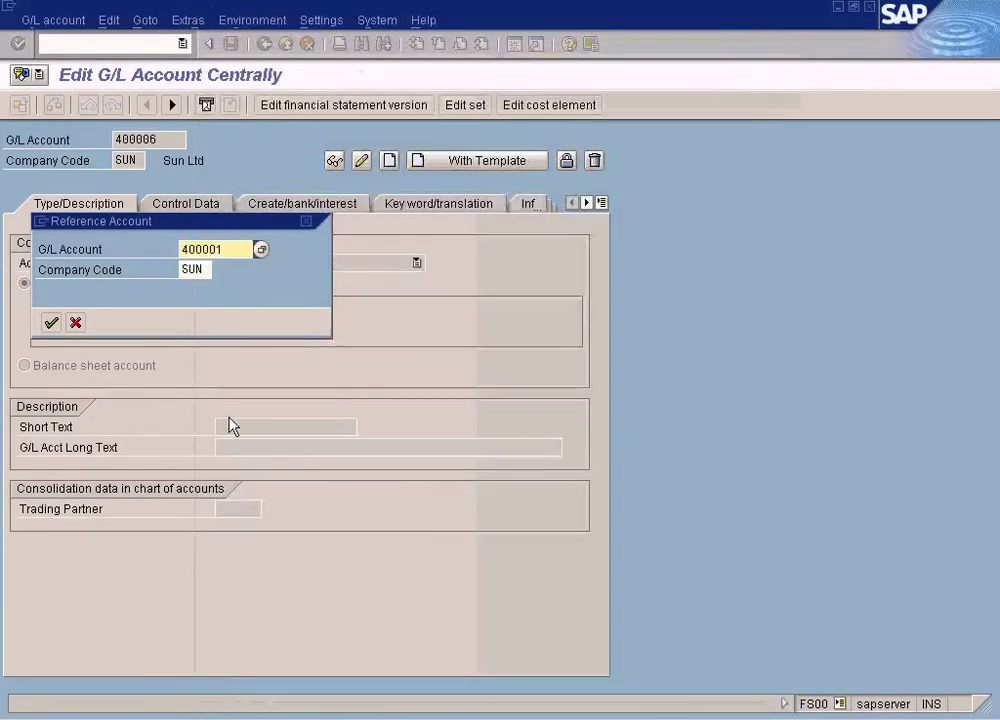
left_click(50, 322)
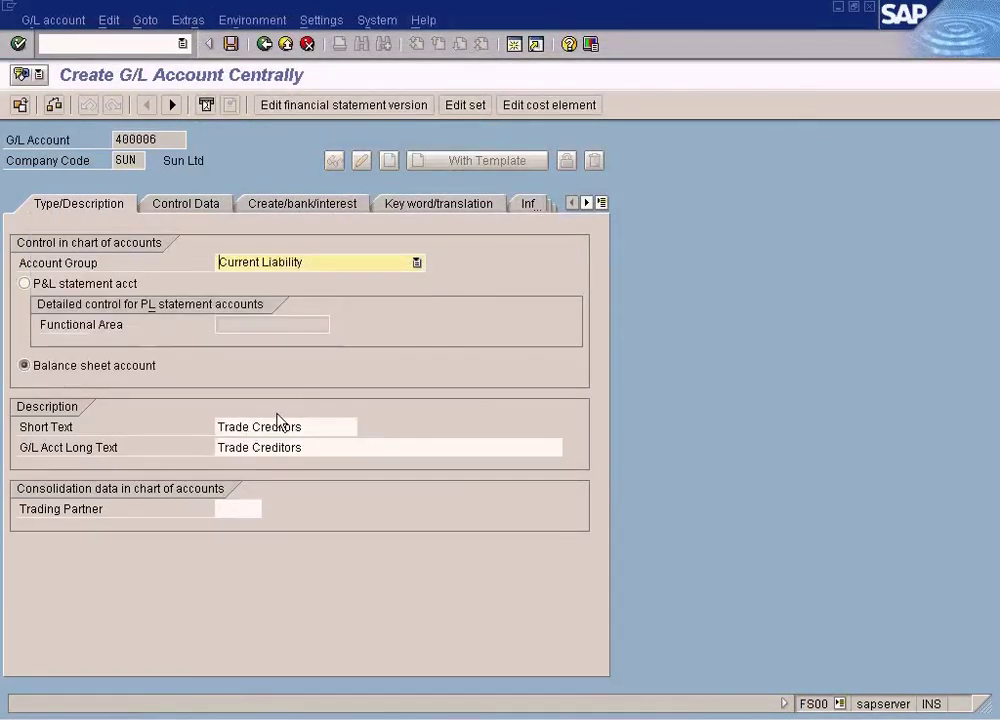
Step: Set both the short text and the long text of the account to "GR/IR Clearing"
left_click_drag(310, 429, 160, 430)
type("GR/IR Clearing")
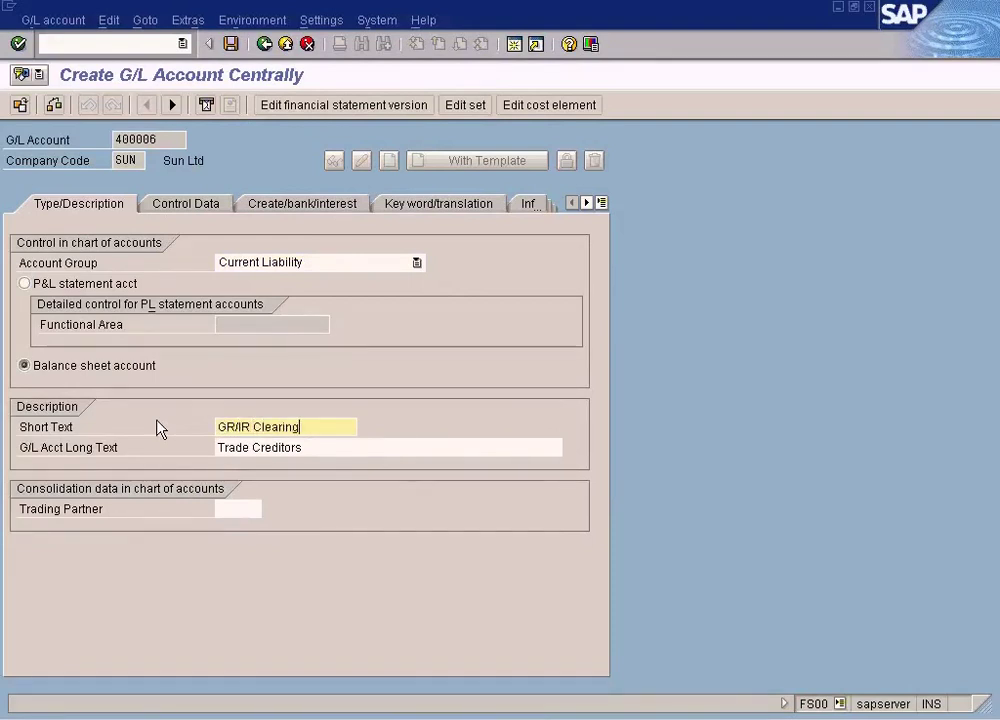
key("shift+Home")
key("ctrl+c")
key("Tab")
key("ctrl+v")
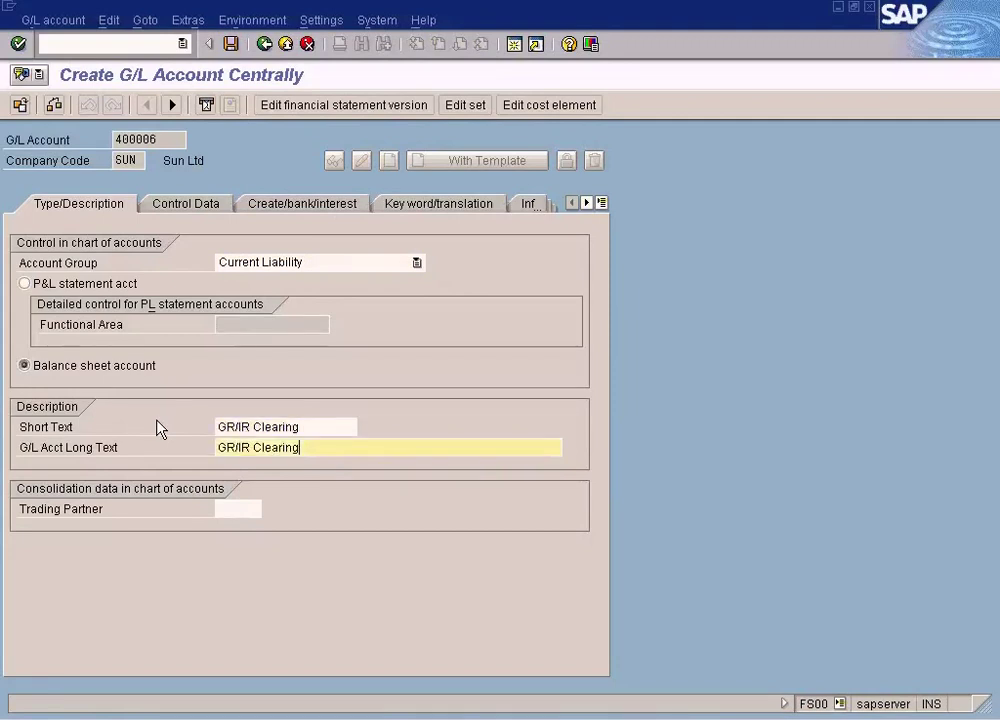
Step: Enable Post automatically only for the account and clear its reconciliation account type
left_click(211, 206)
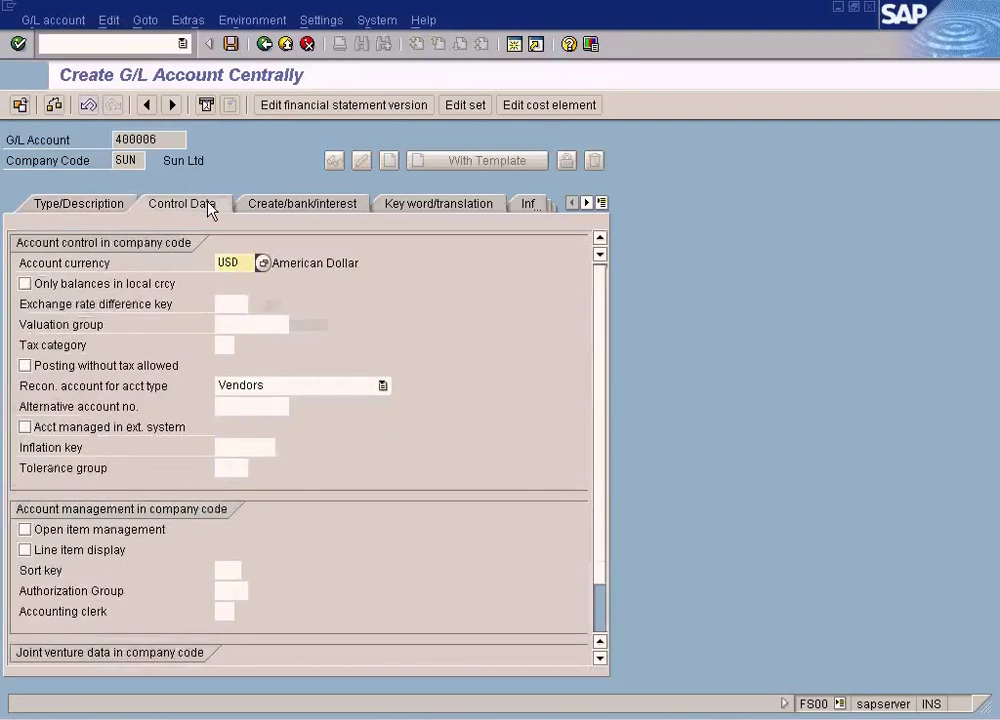
left_click(305, 208)
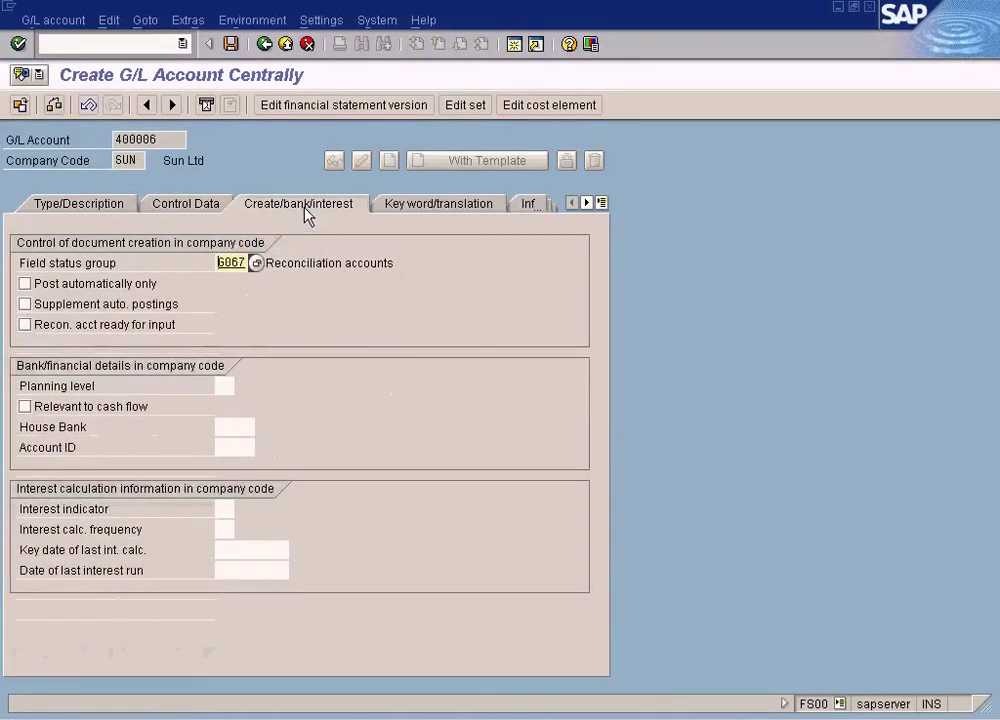
left_click(118, 283)
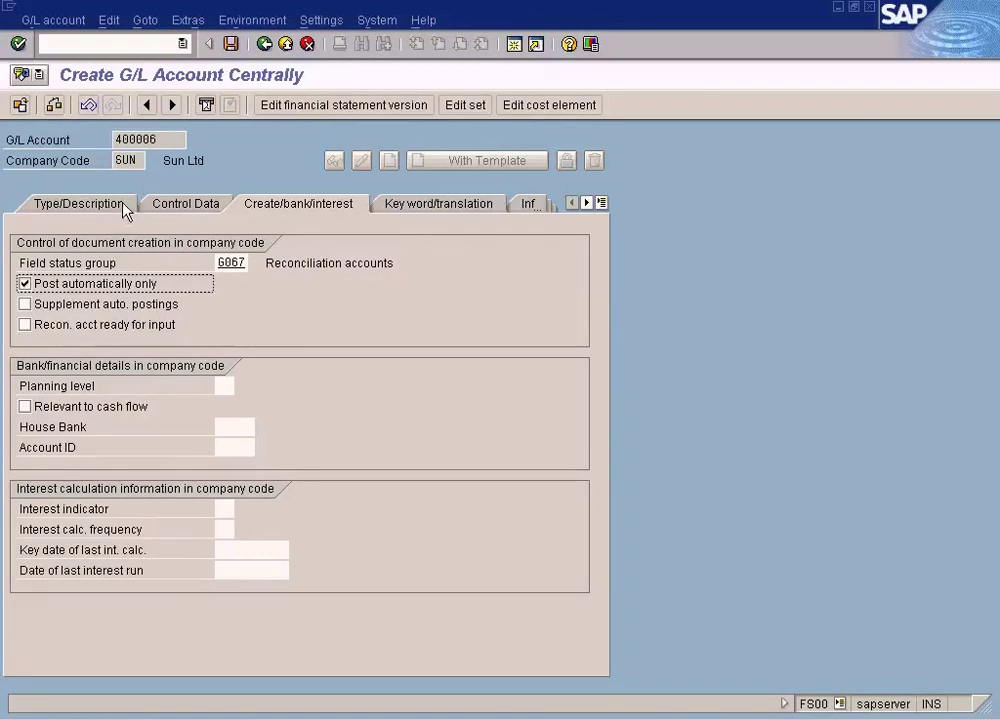
left_click(184, 206)
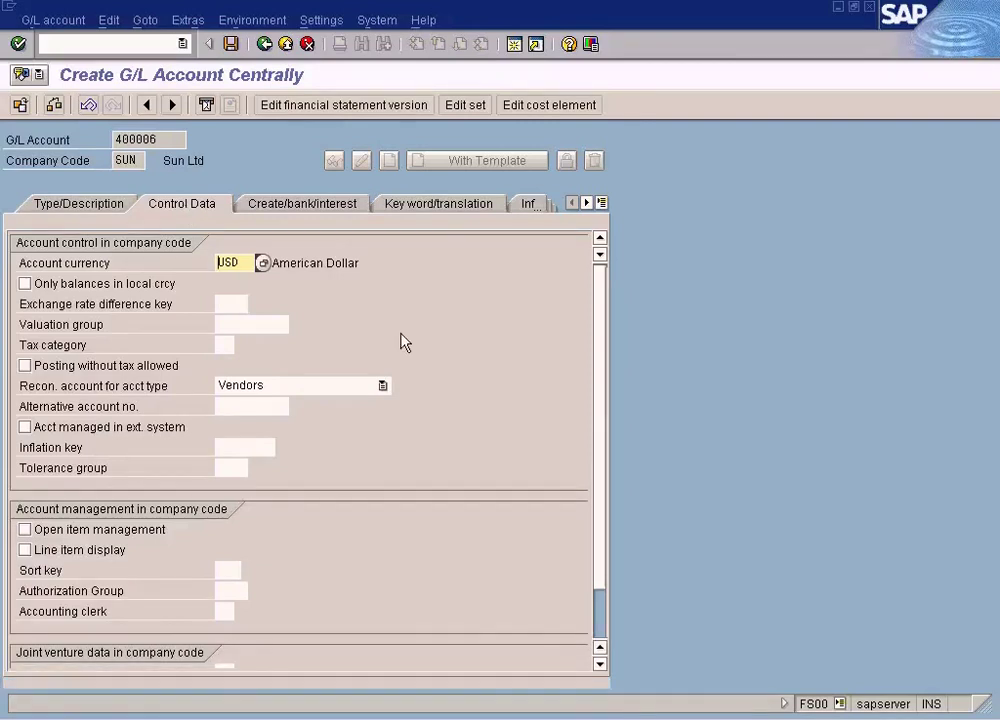
left_click(382, 385)
left_click(325, 470)
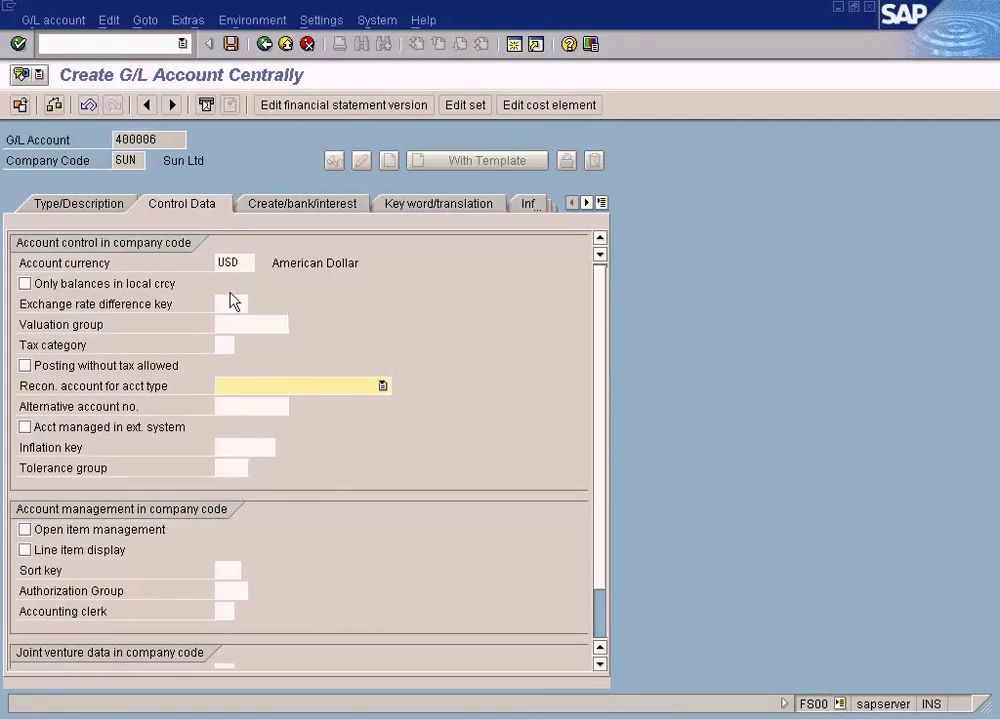
Step: Try the account group GL Accounts for account 400006, and set the group back to Current Liability
left_click(95, 203)
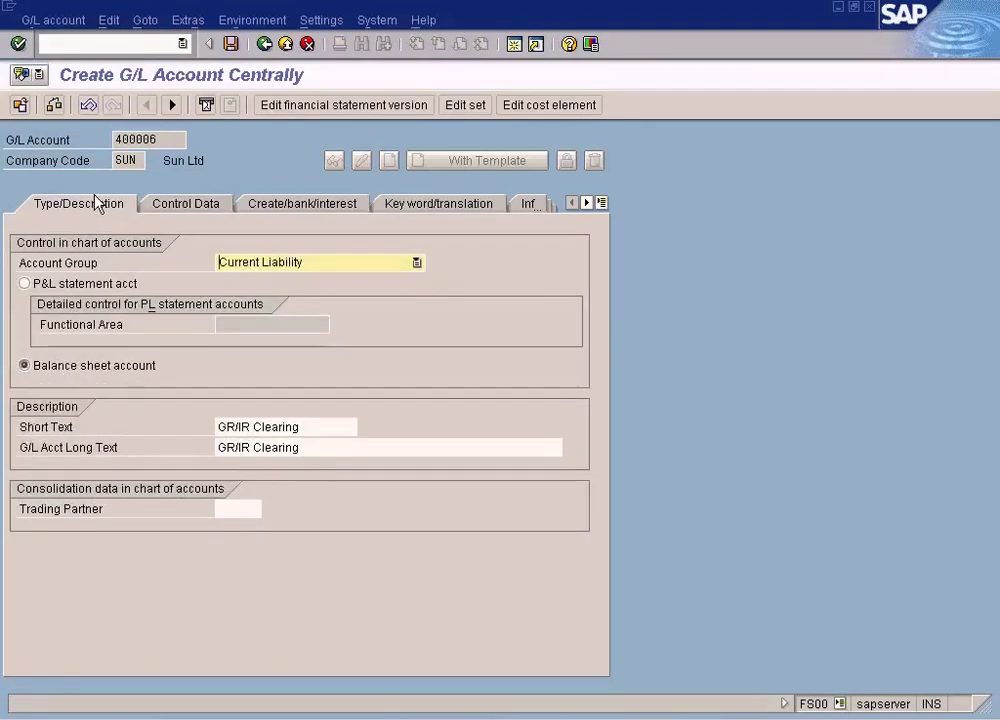
left_click(416, 263)
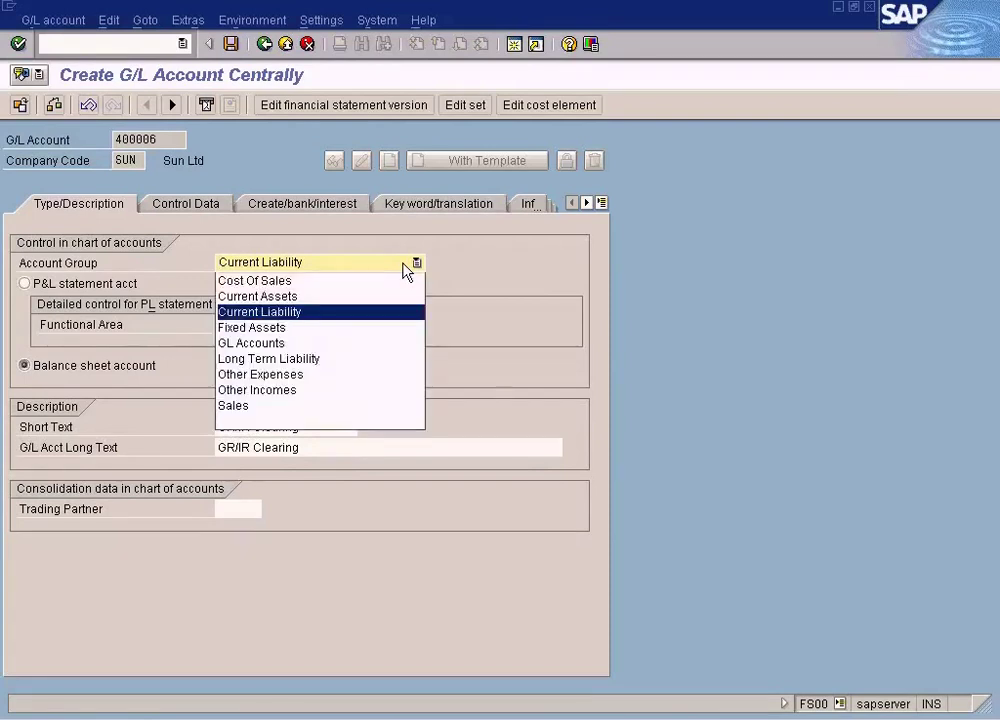
left_click(339, 343)
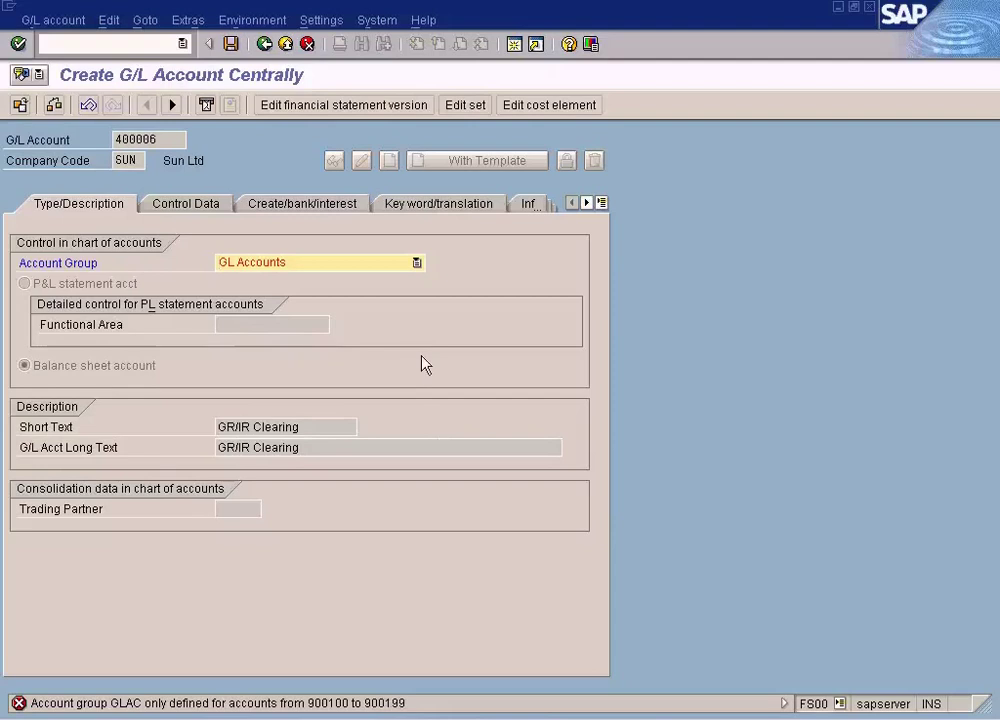
left_click(417, 262)
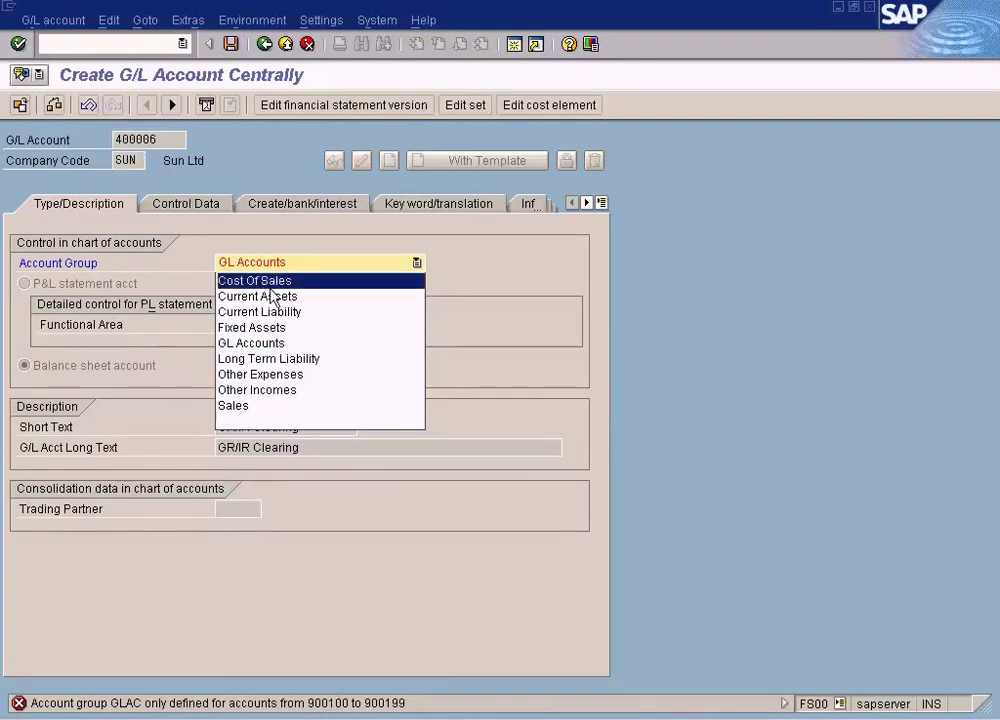
left_click(281, 312)
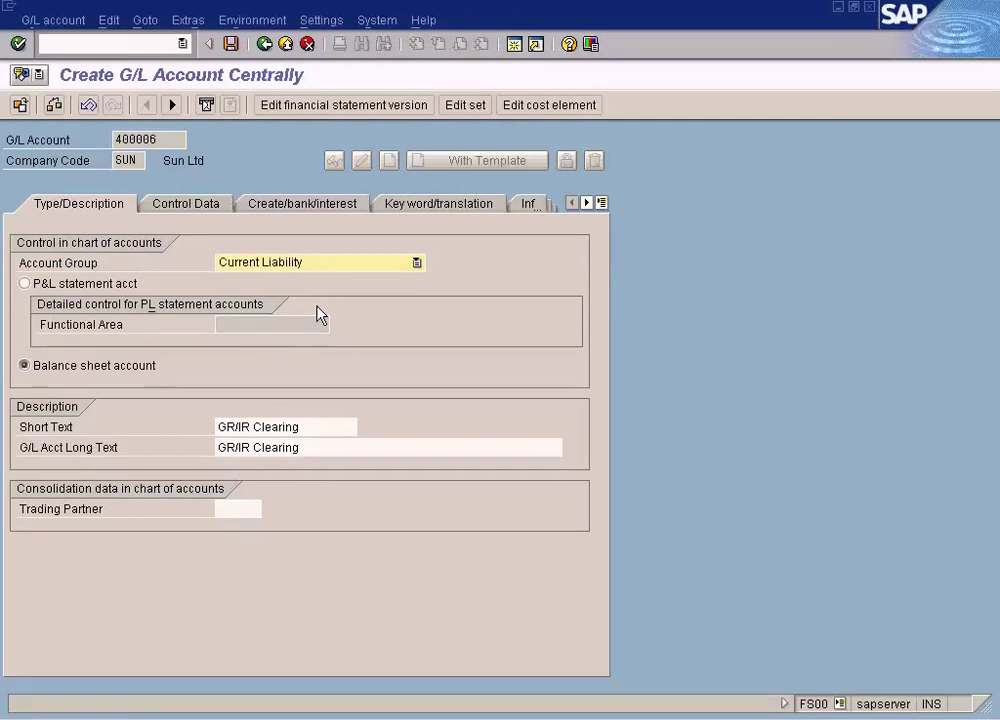
Step: Check the control data and document creation settings of account 400006, save the account and exit the G/L account maintenance
left_click(211, 208)
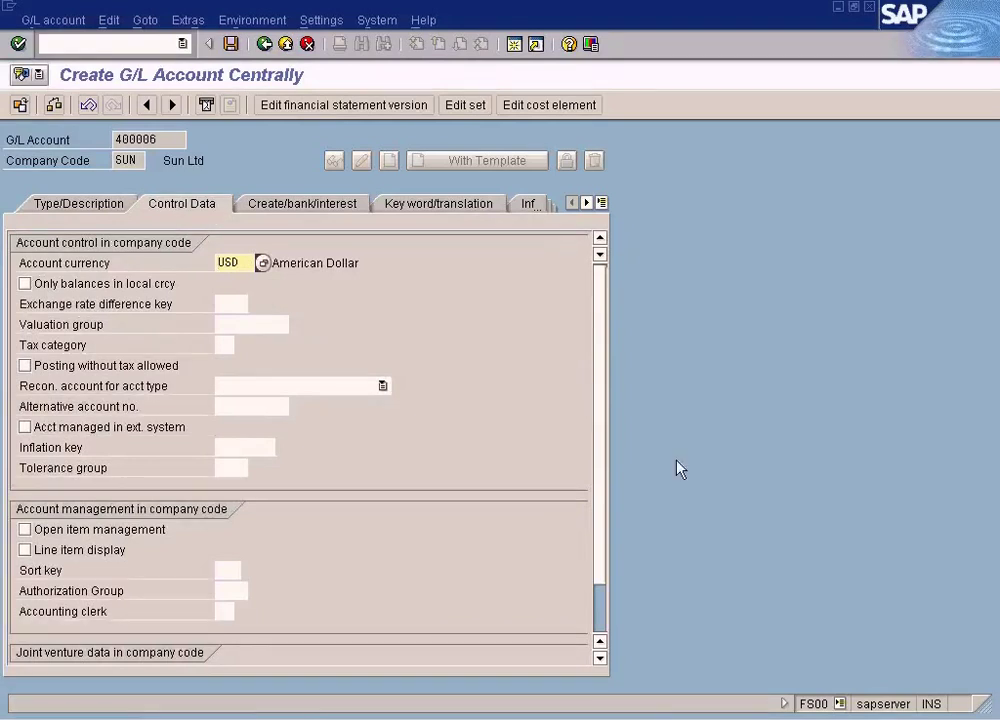
left_click(277, 206)
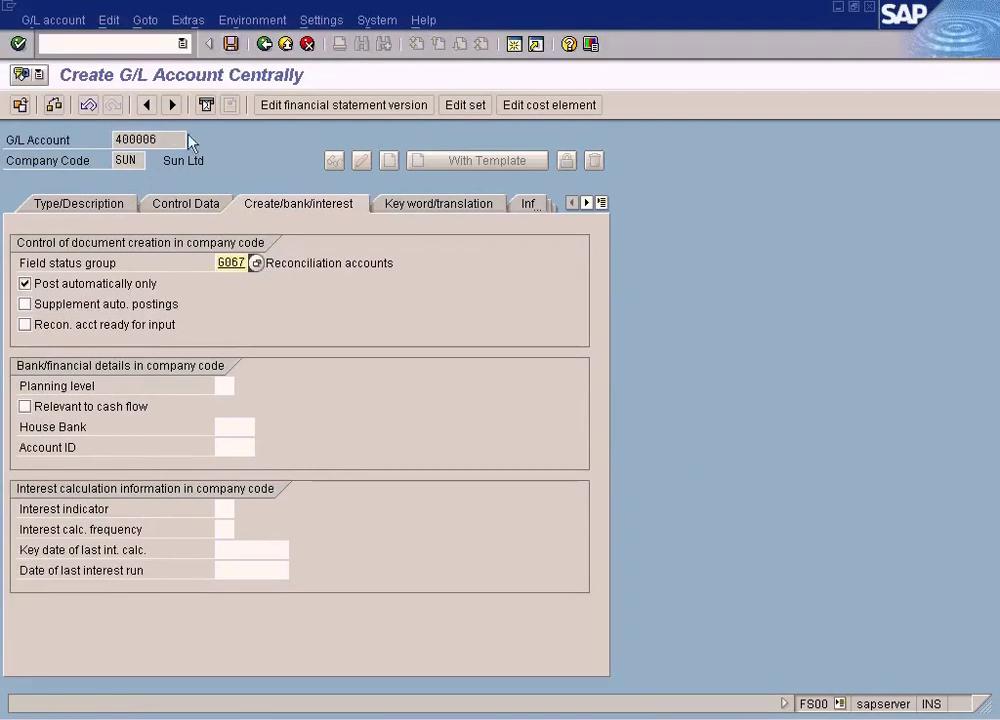
left_click_drag(179, 139, 90, 147)
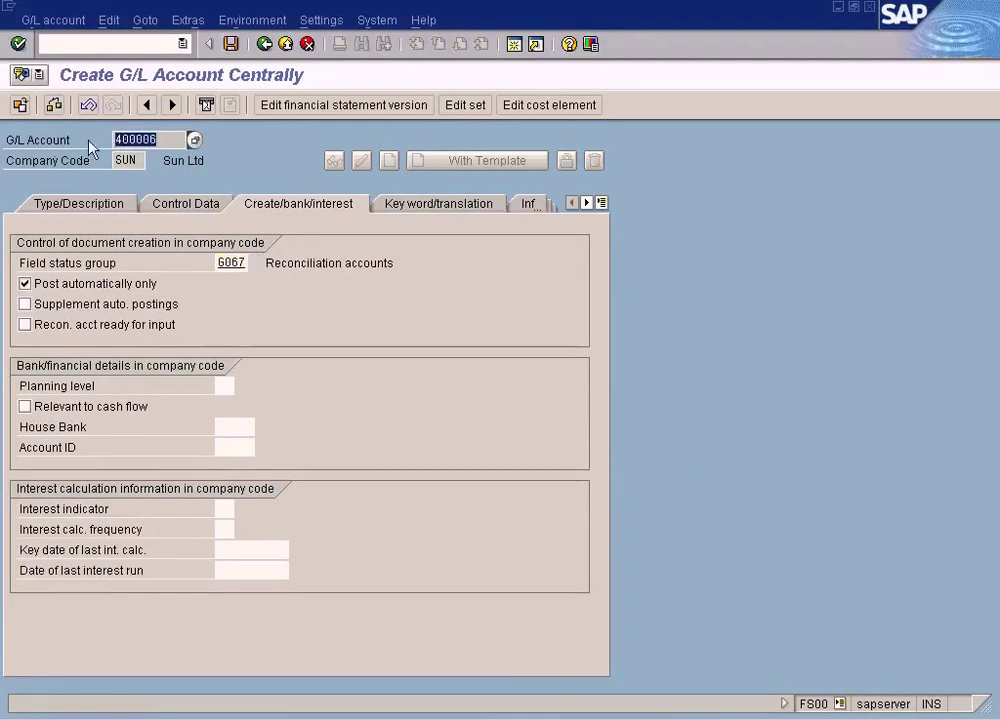
left_click(231, 44)
left_click(31, 342)
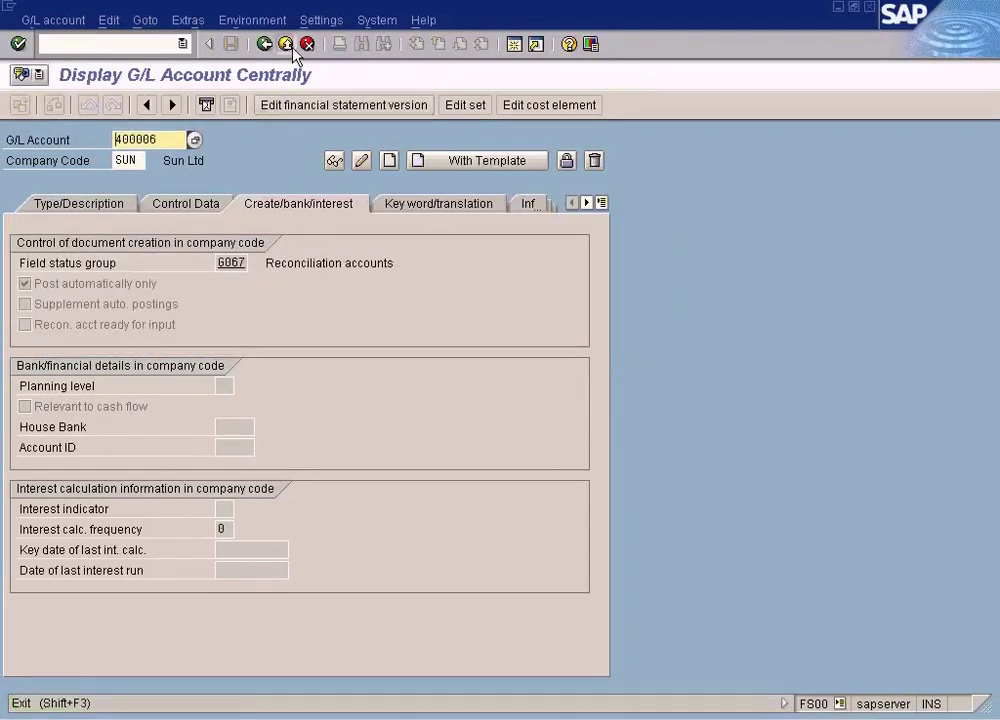
left_click(286, 44)
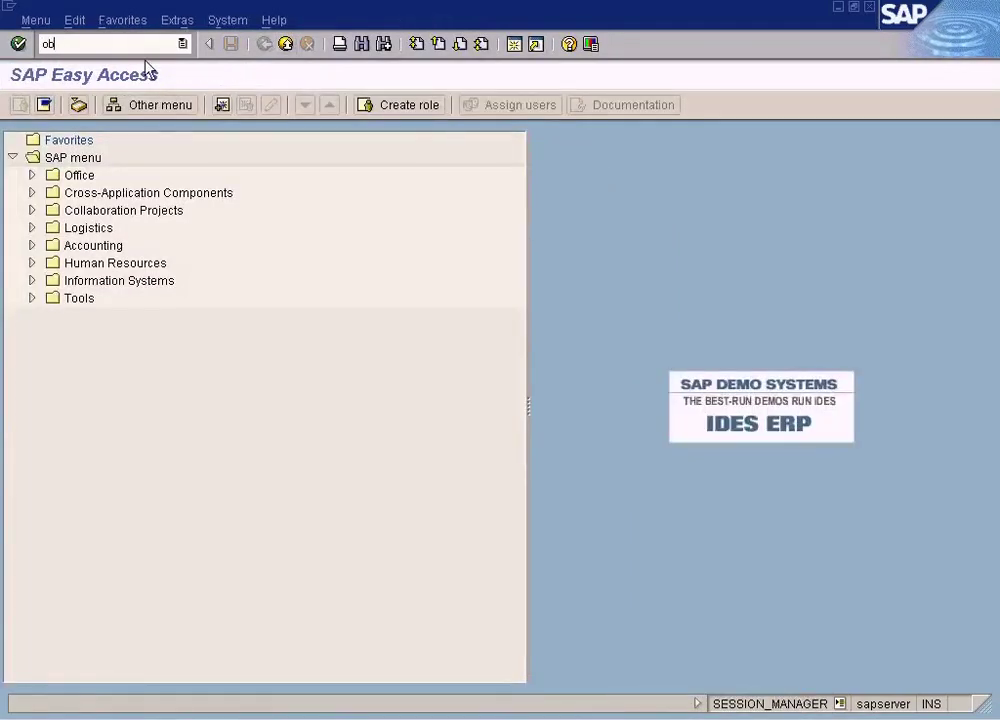
Step: Open the account assignment of the GR/IR clearing procedure WRX in transaction OBYC for chart of accounts SUN
type("obyc")
key("Return")
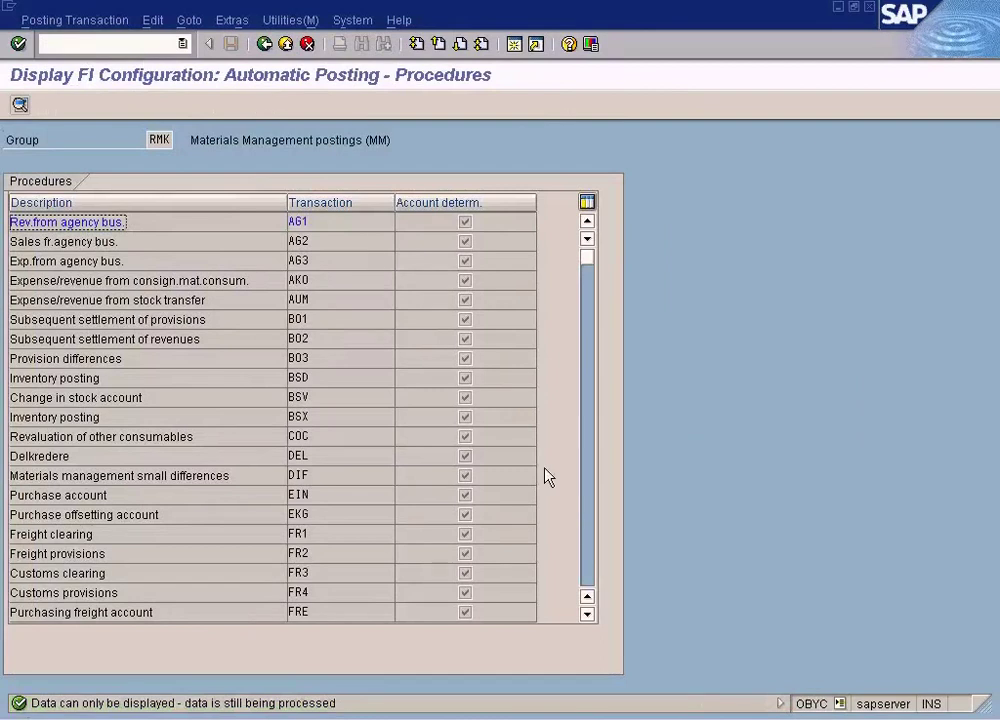
left_click(587, 548)
left_click(587, 548)
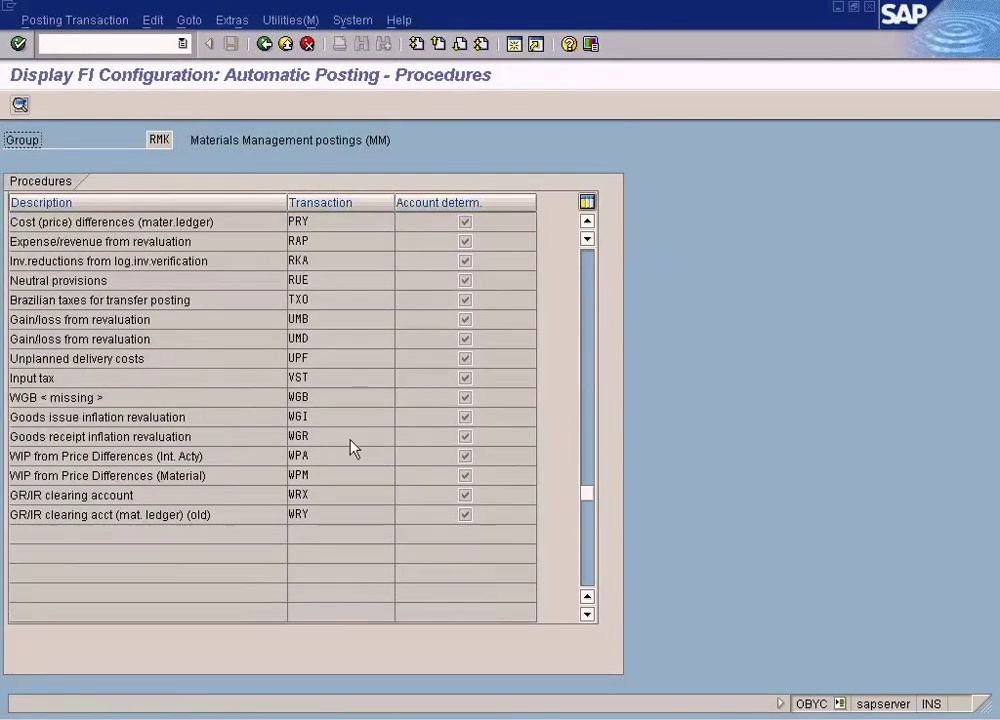
double_click(319, 497)
double_click(304, 372)
type("SUN")
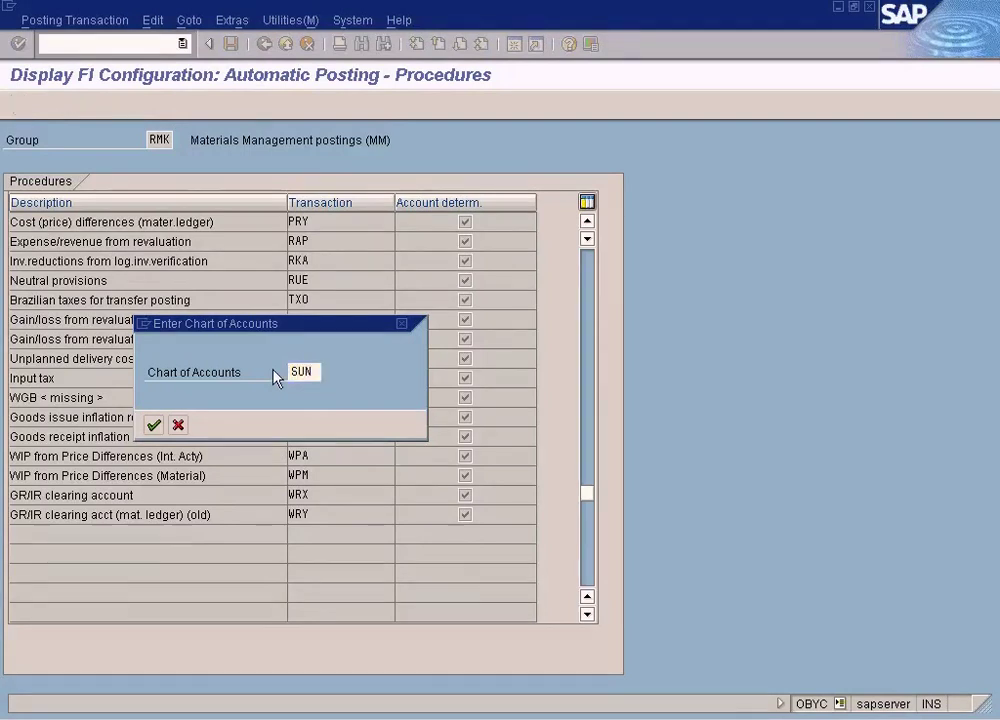
key("Return")
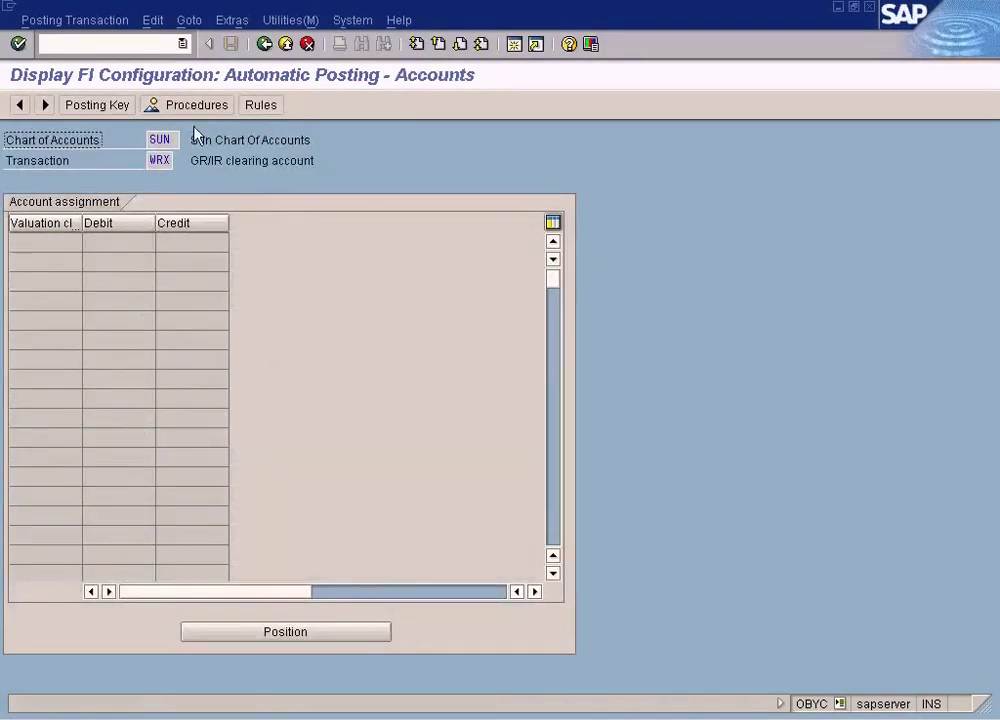
Step: Check the posting rules of procedure WRX and try to switch its configuration from display to change mode
left_click(261, 110)
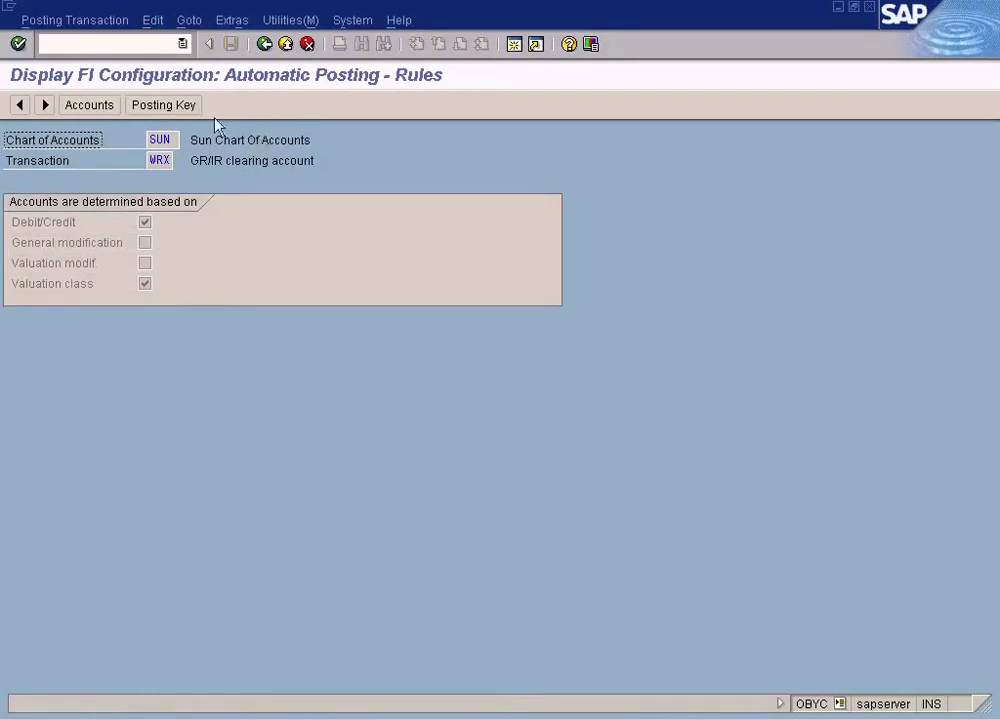
left_click(90, 20)
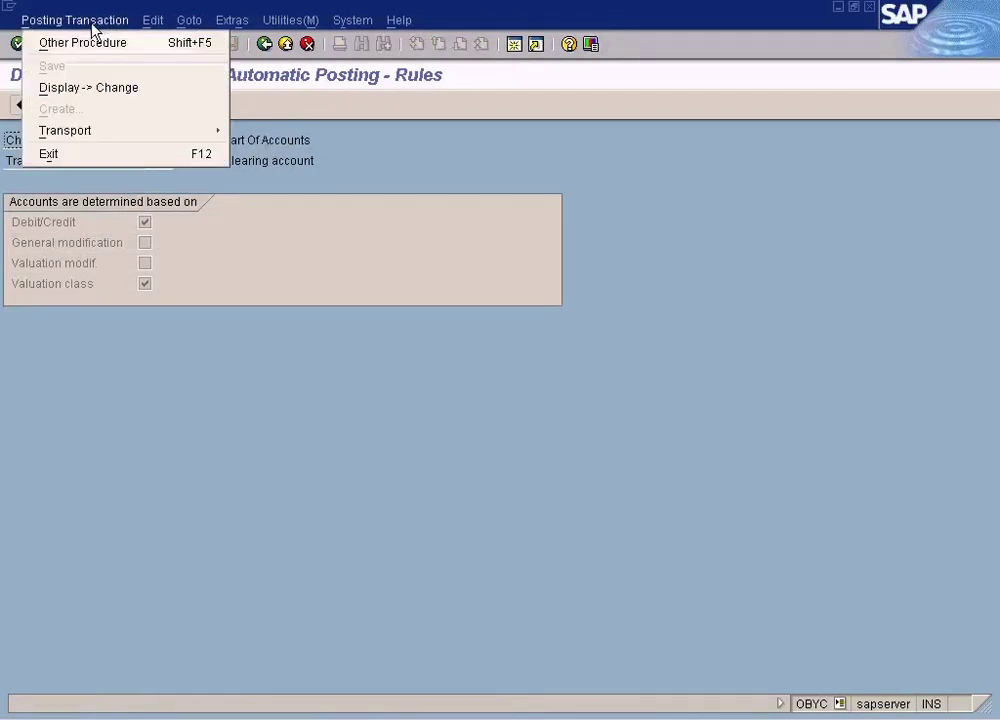
left_click(331, 170)
left_click(72, 20)
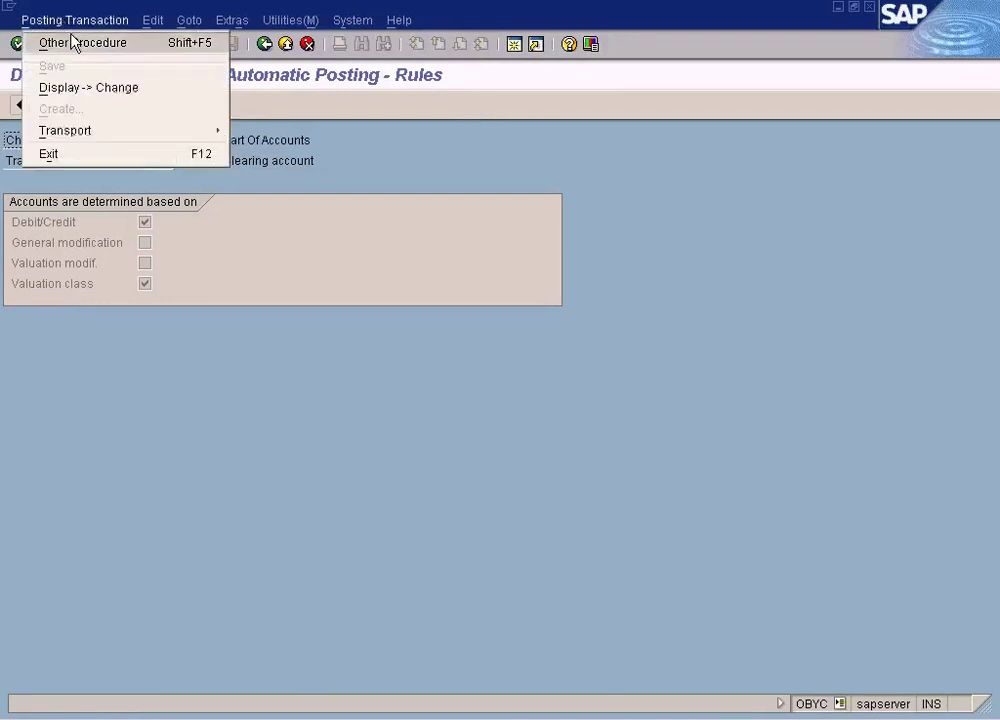
left_click(90, 88)
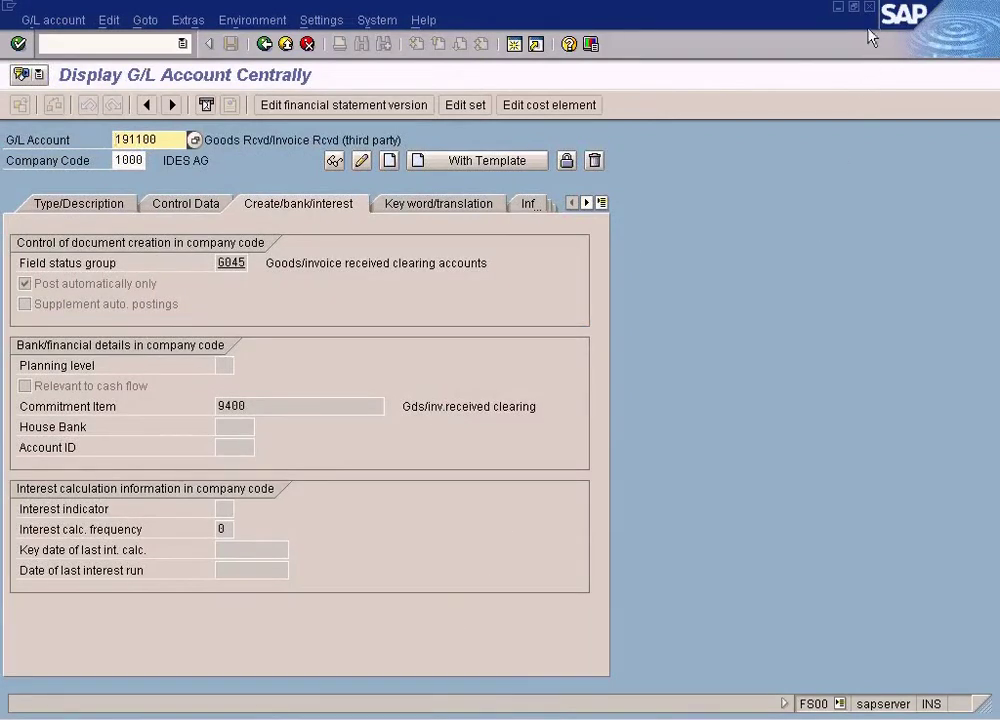
Step: Close the G/L account display session and exit the other session's WRX account maintenance without assigning an account, returning to the IMG structure
left_click(869, 7)
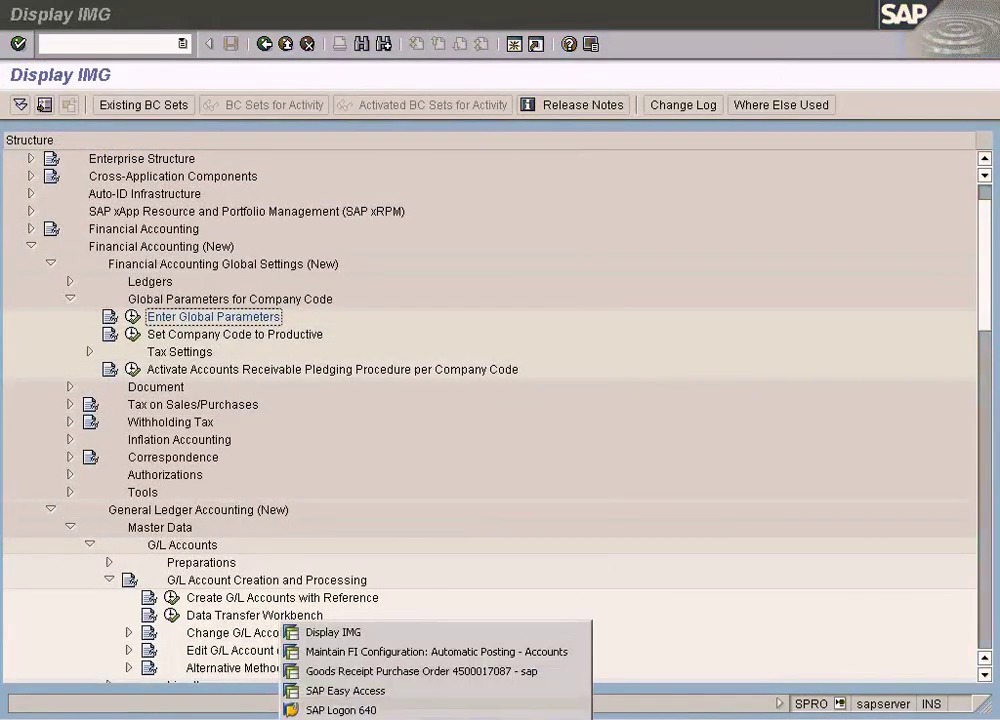
left_click(440, 652)
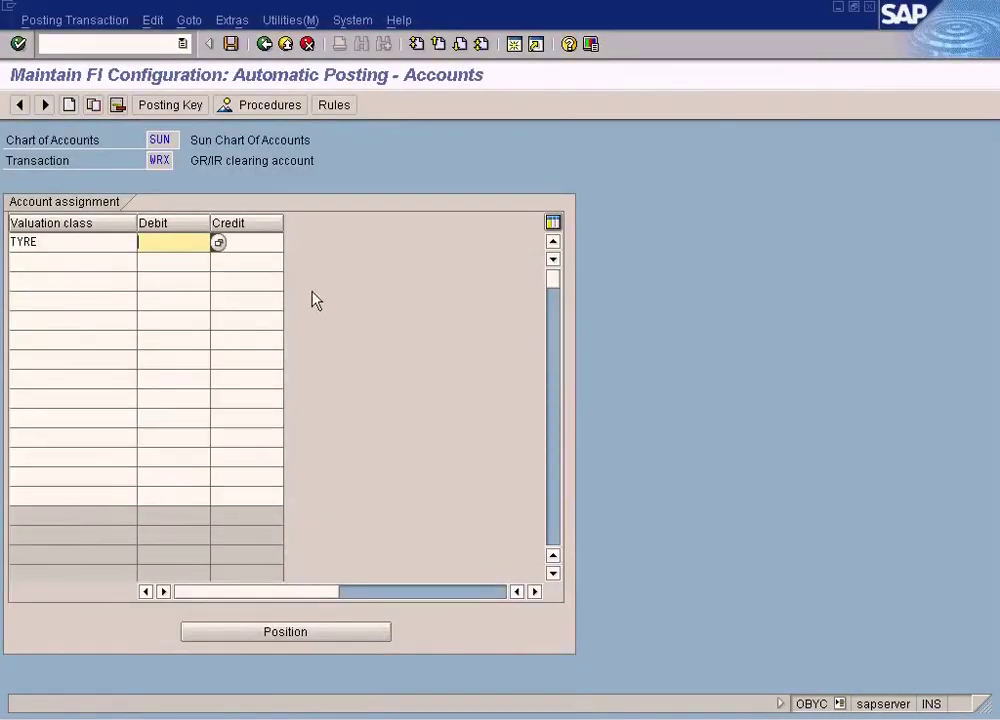
left_click(218, 242)
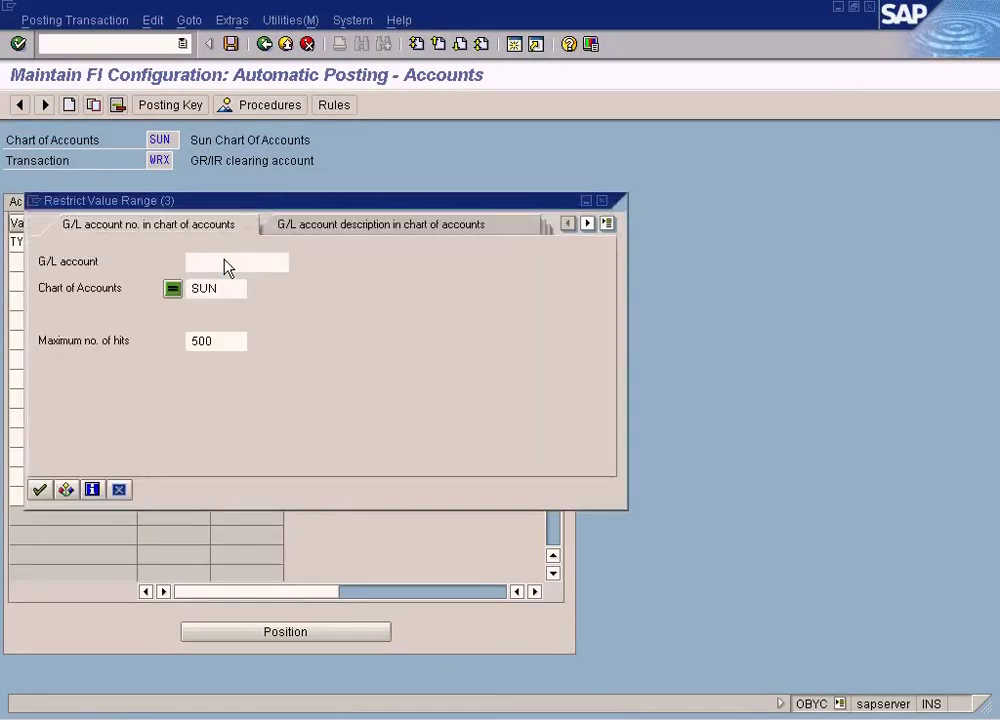
left_click(119, 489)
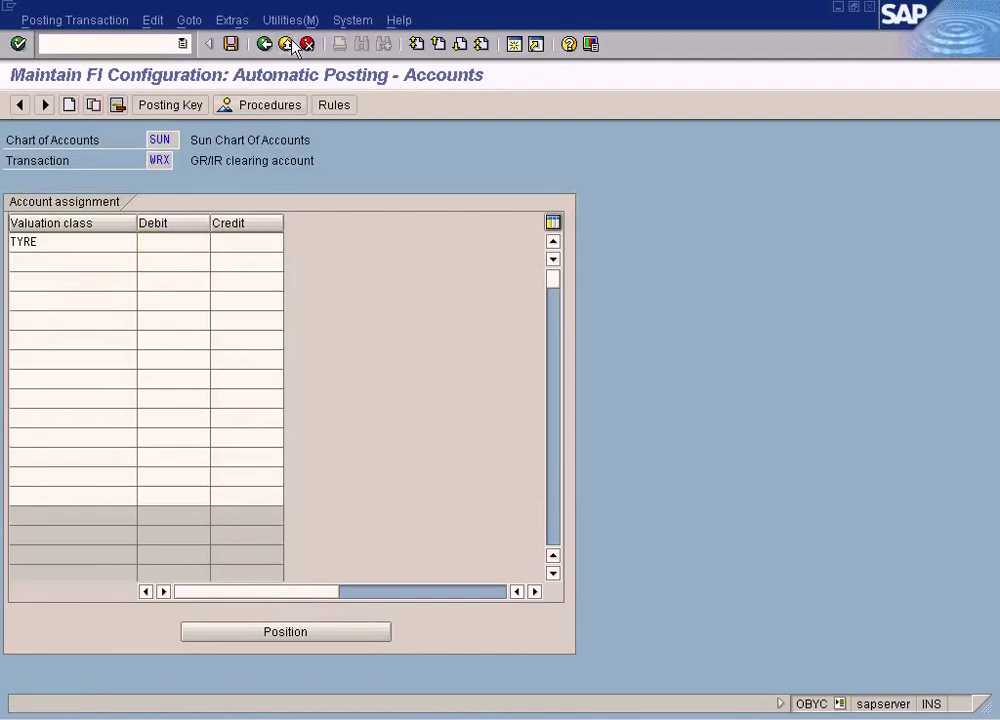
left_click(288, 45)
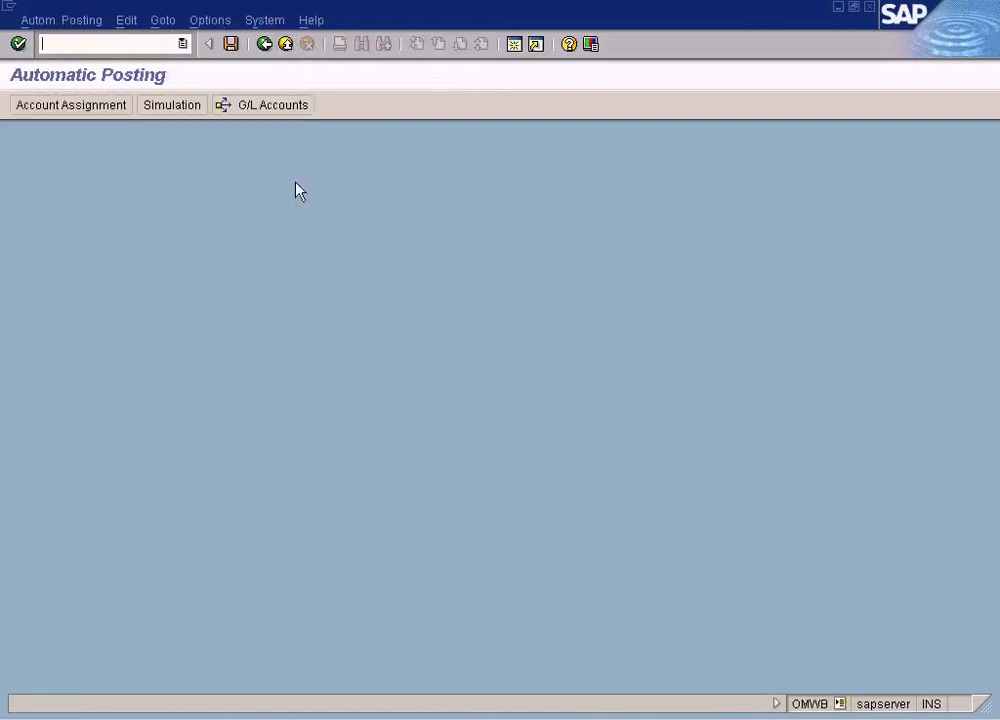
left_click(285, 45)
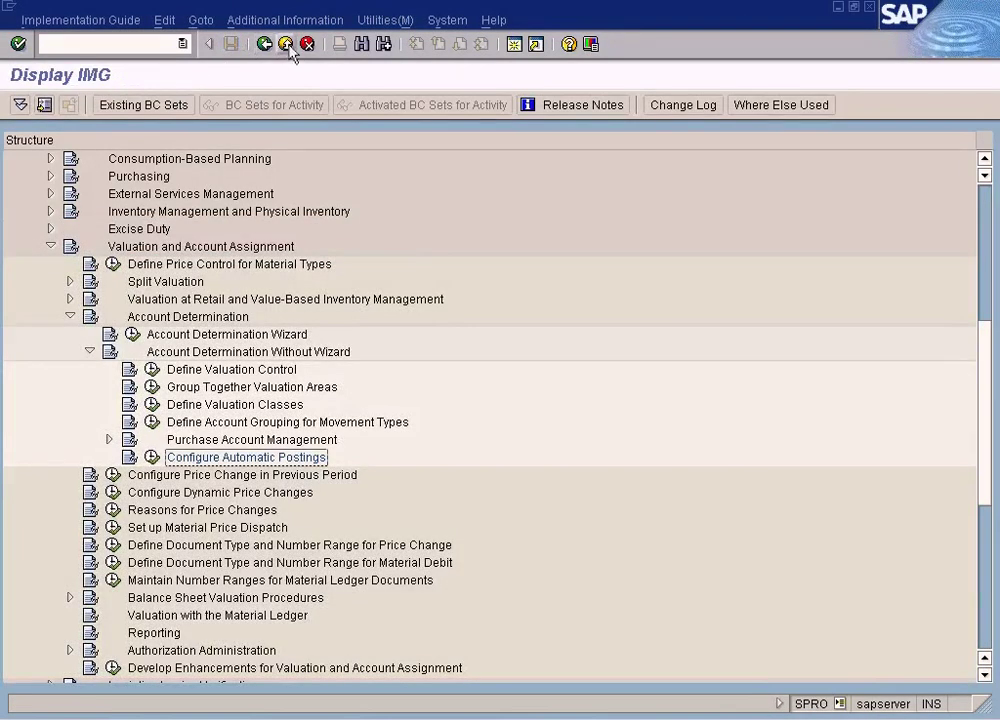
Step: Leave the IMG, run transaction /nobyc, and open the GR/IR clearing account procedure WRX for chart of accounts SUN
left_click(286, 45)
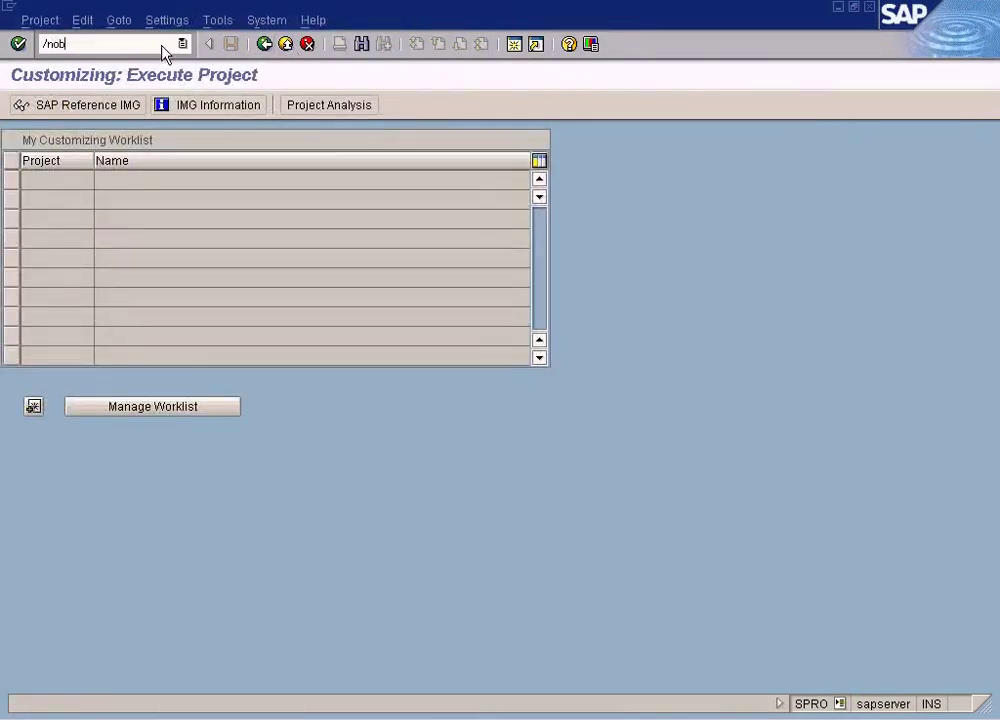
key("Return")
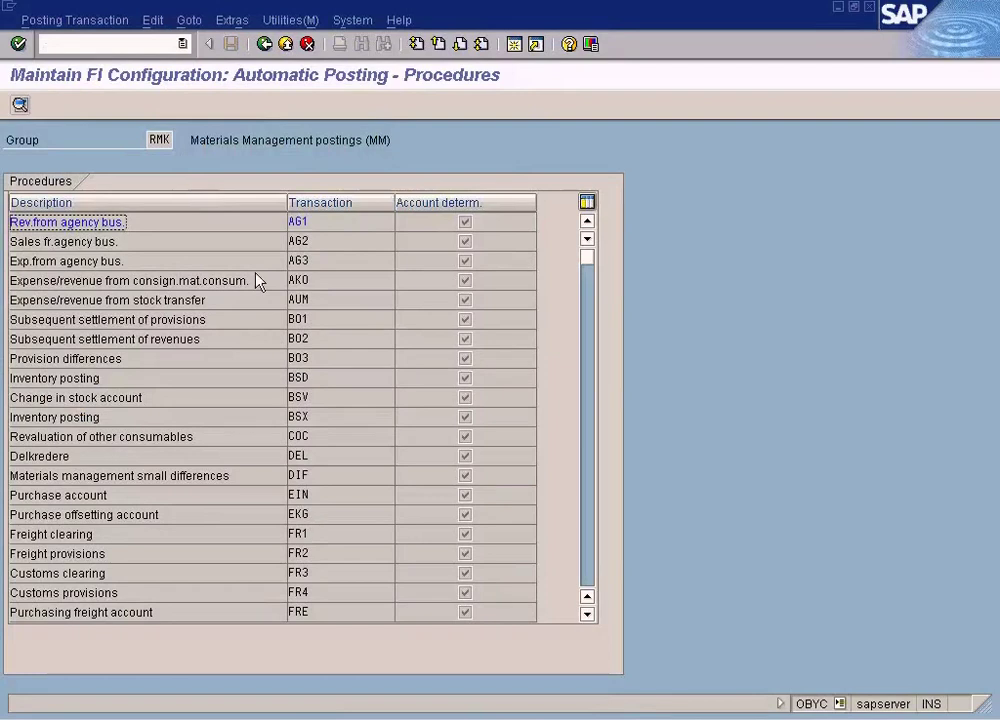
left_click(583, 527)
left_click(583, 527)
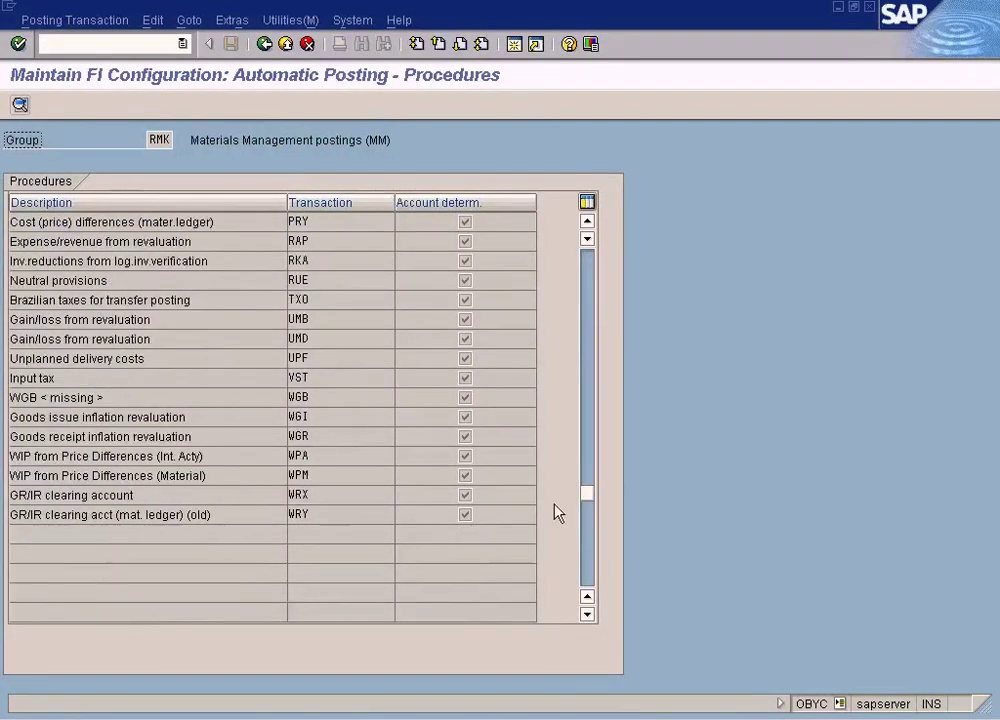
double_click(325, 497)
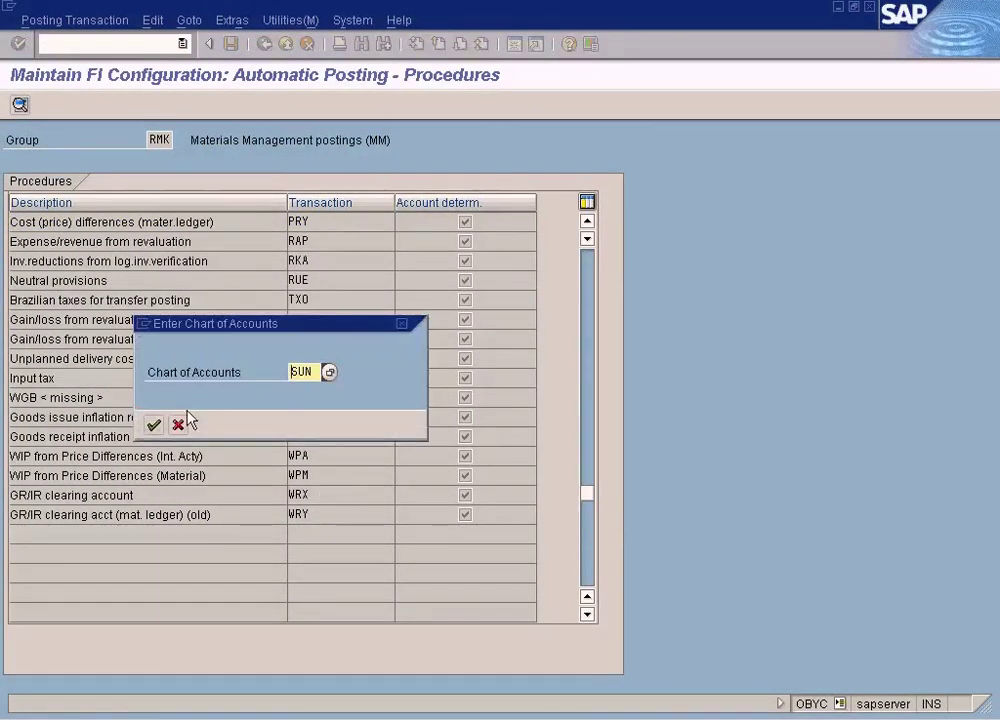
left_click(153, 426)
Step: Assign G/L account 400006 as both debit and credit for valuation class TYRE, save the assignment, and exit the account settings
left_click(63, 246)
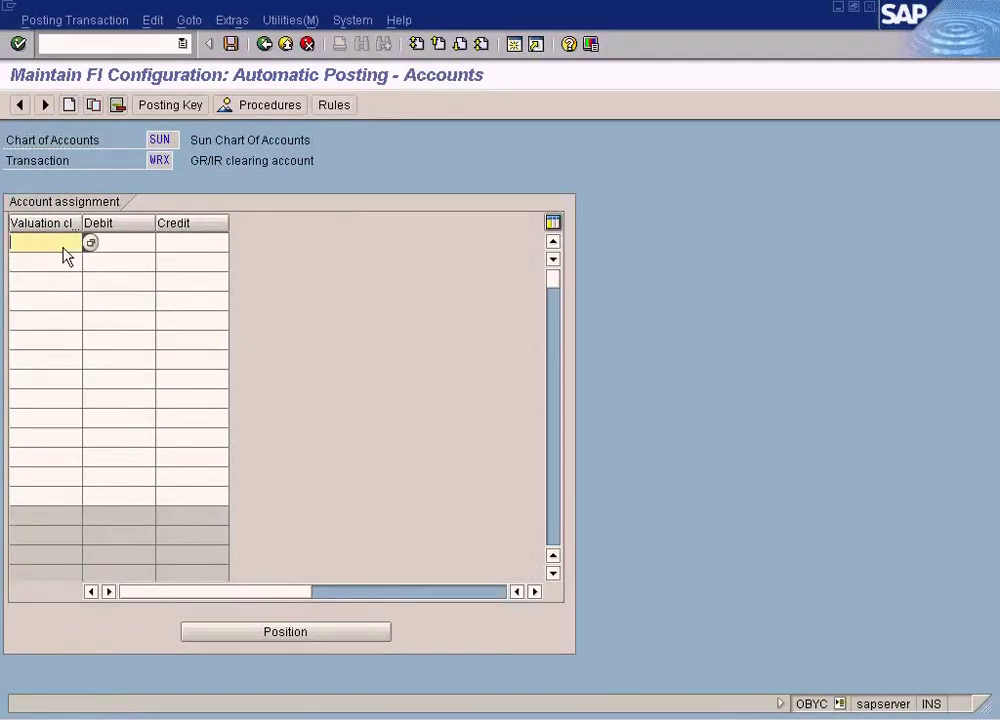
type("TYRE")
key("Tab")
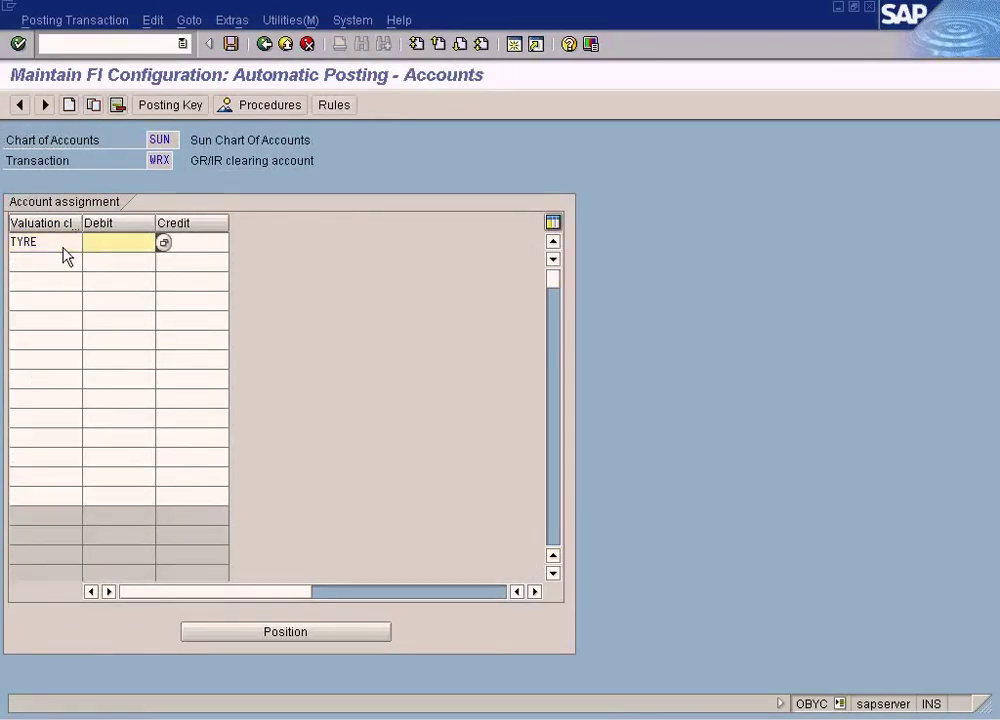
key("F4")
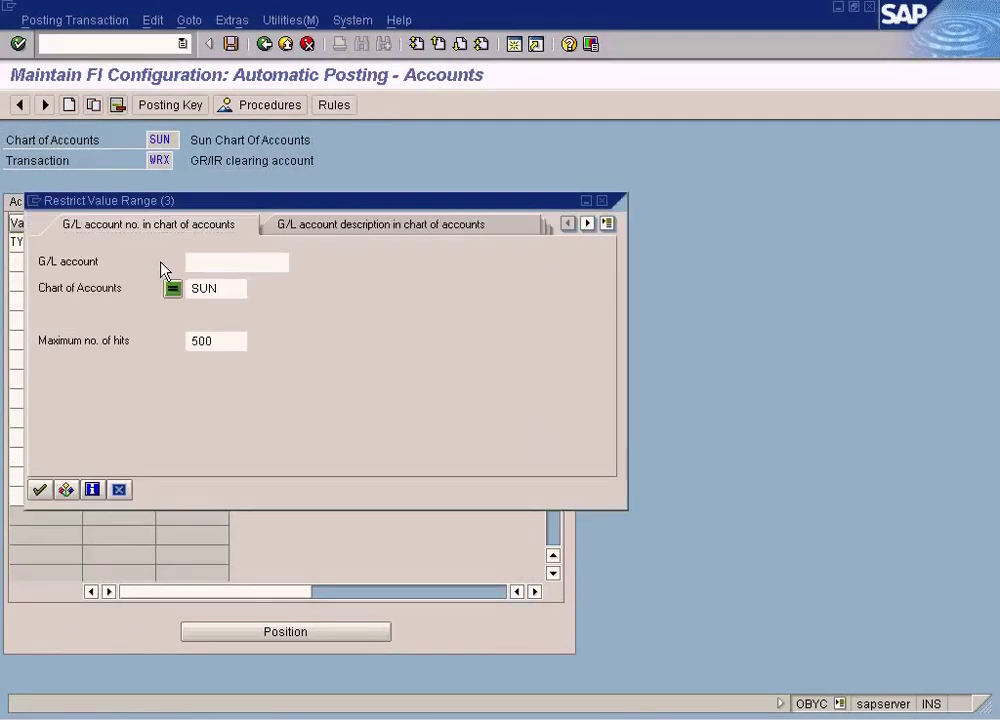
left_click(118, 487)
type("400006")
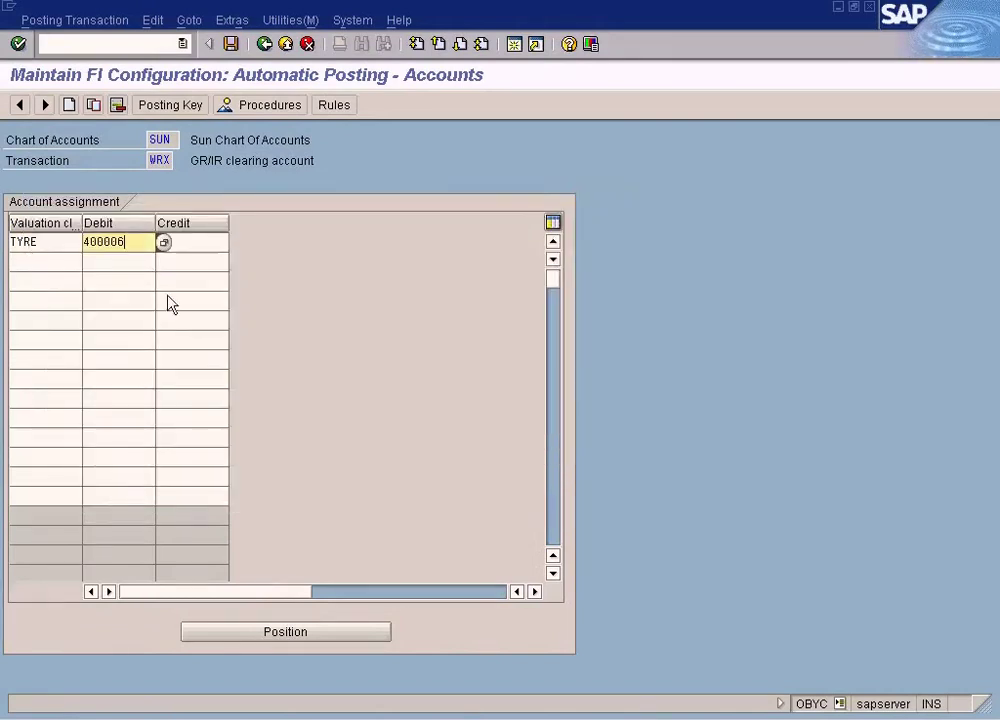
left_click(200, 245)
type("400006")
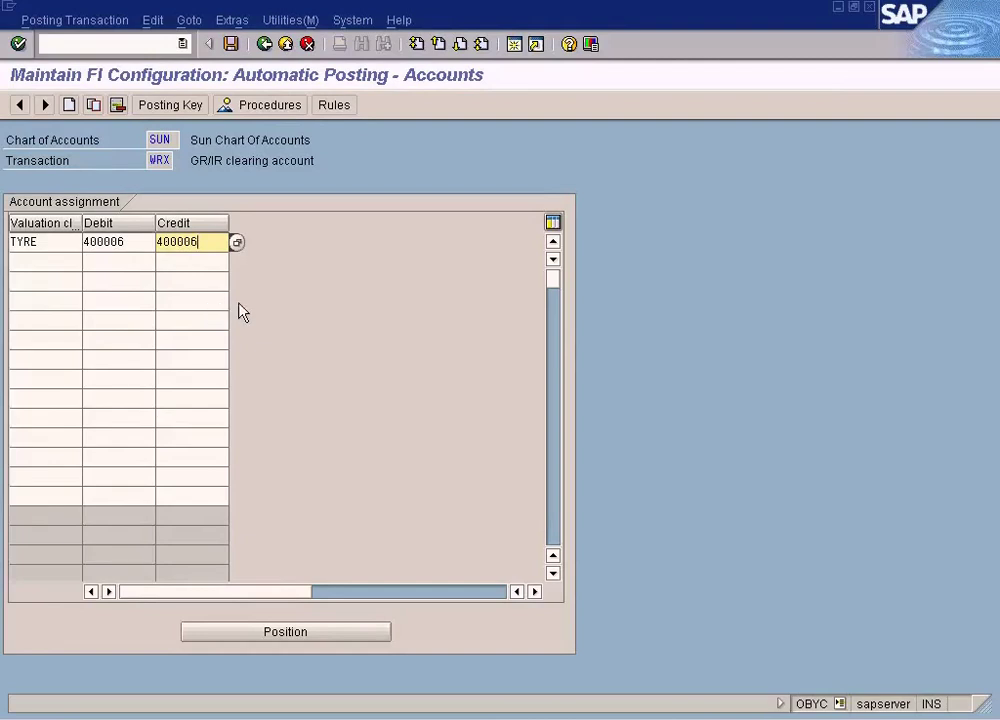
left_click(231, 44)
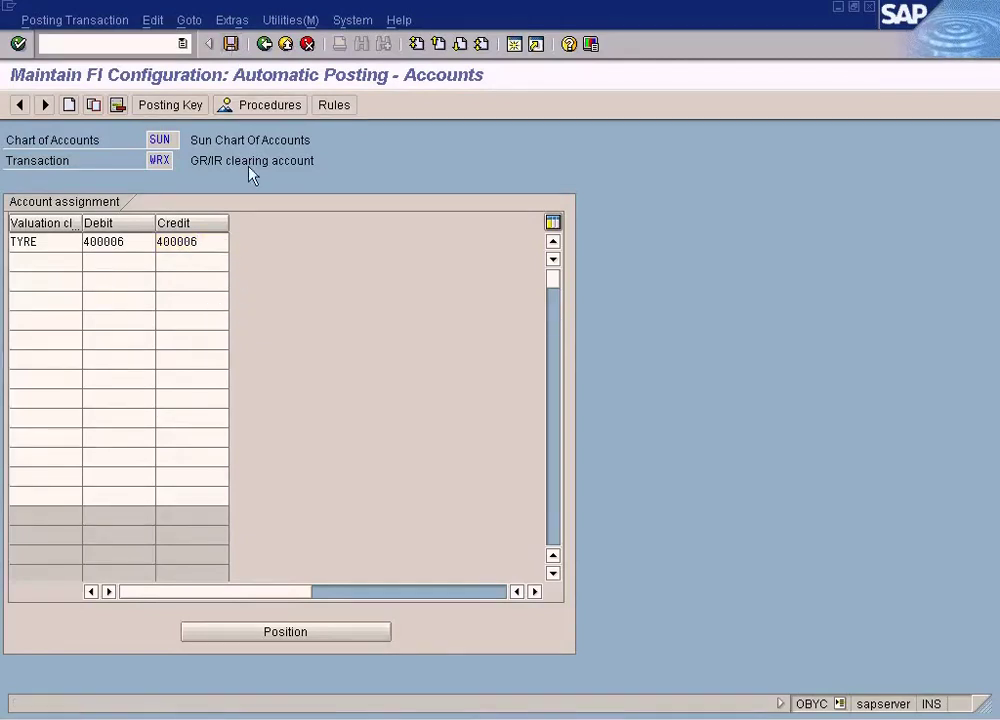
left_click(290, 44)
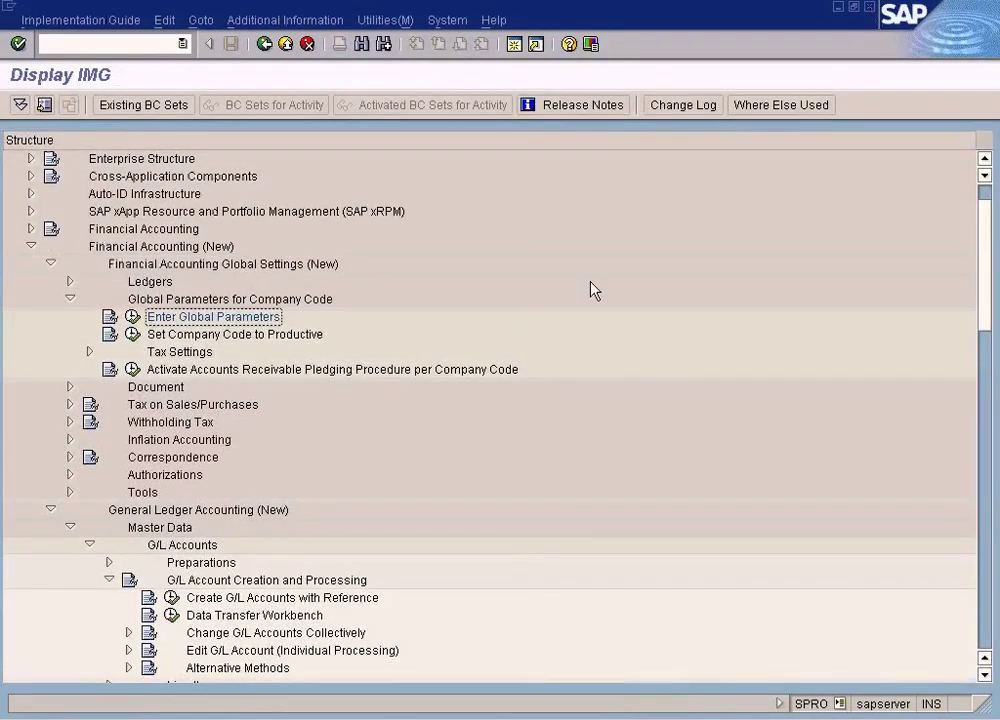
Step: Close the IMG session, switch to the open purchase order goods receipt, and try to post it
left_click(868, 7)
left_click(300, 714)
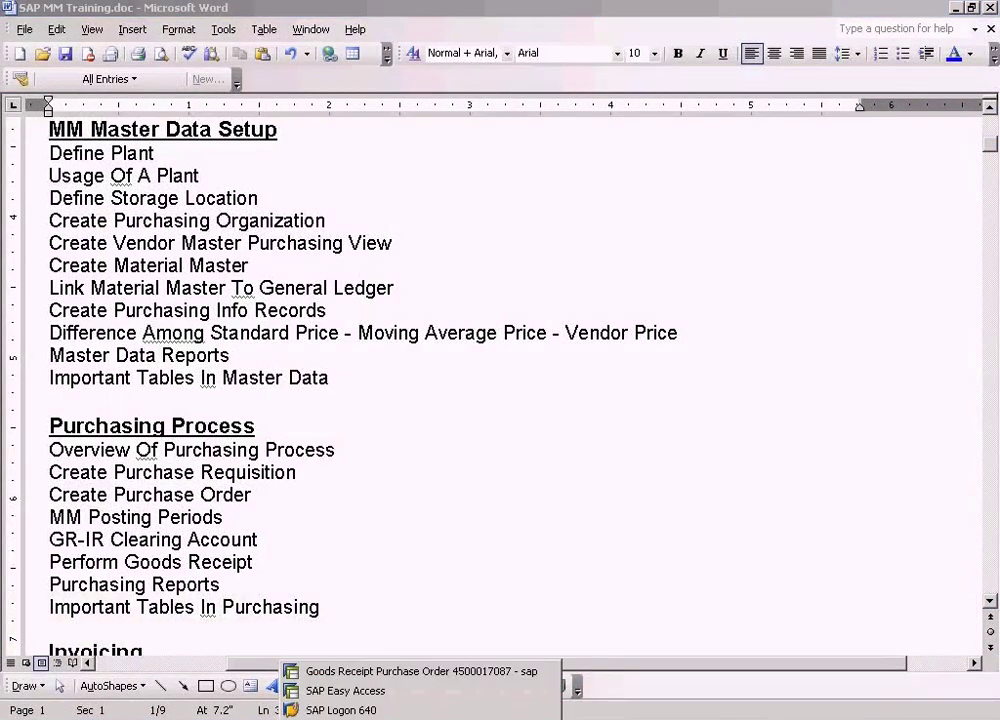
left_click(352, 667)
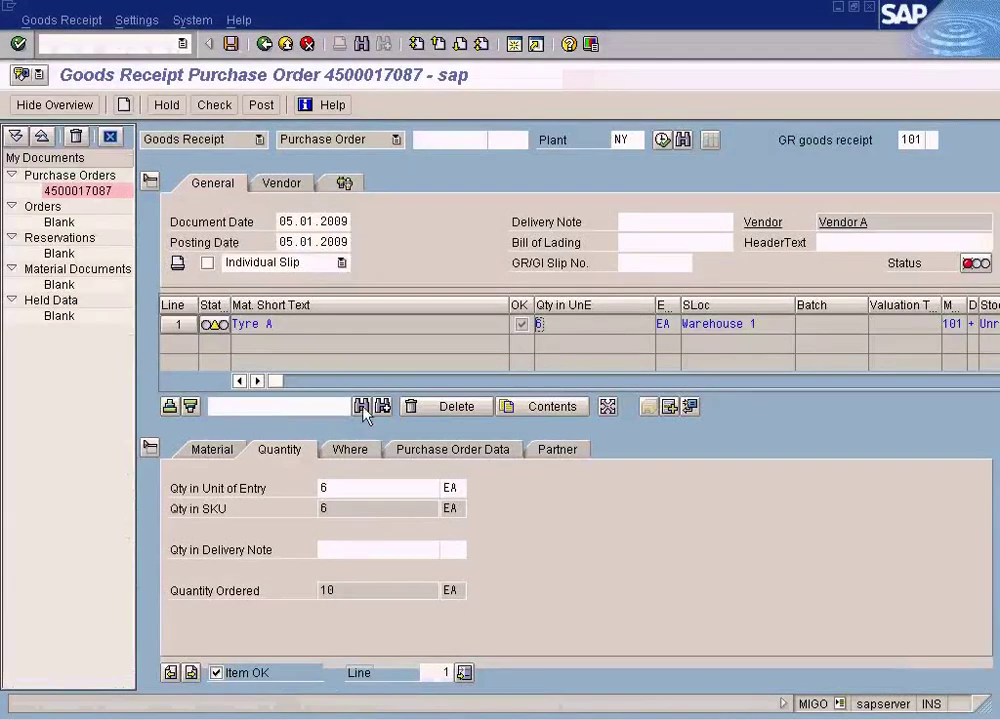
left_click(262, 106)
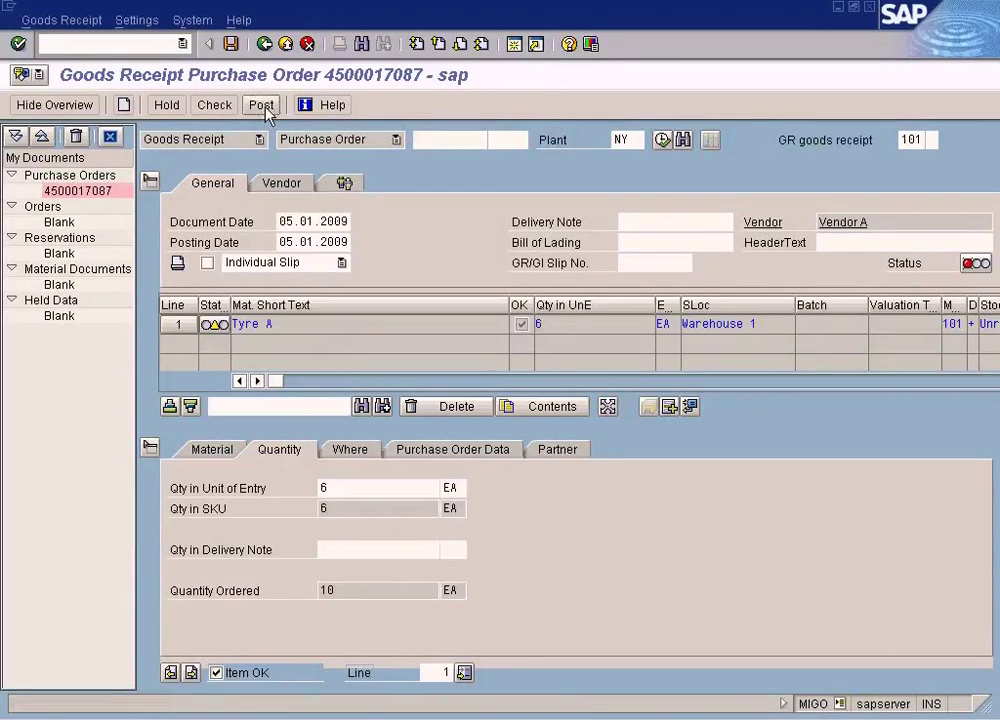
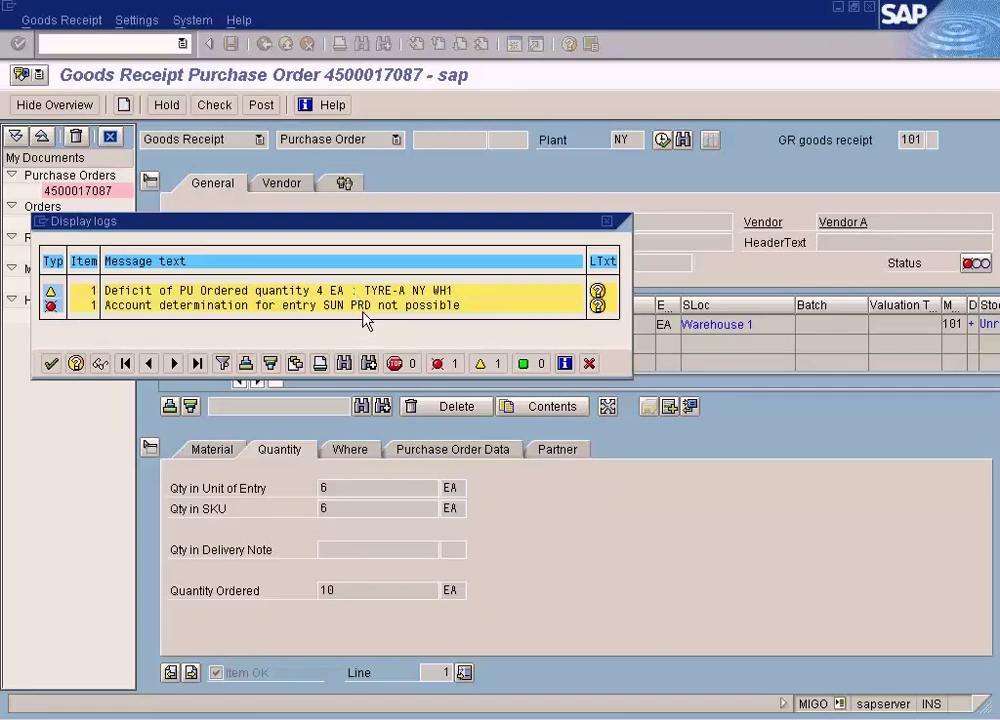
Step: Read the detailed explanation of the SUN PRD account determination error, then close the message log
left_click(598, 306)
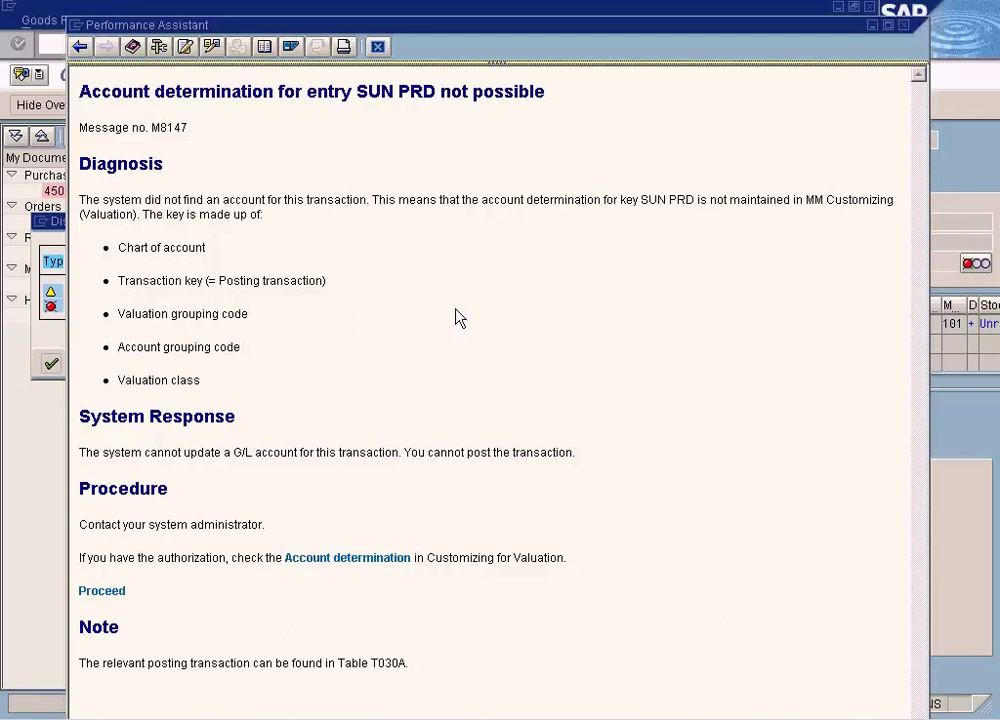
left_click(377, 46)
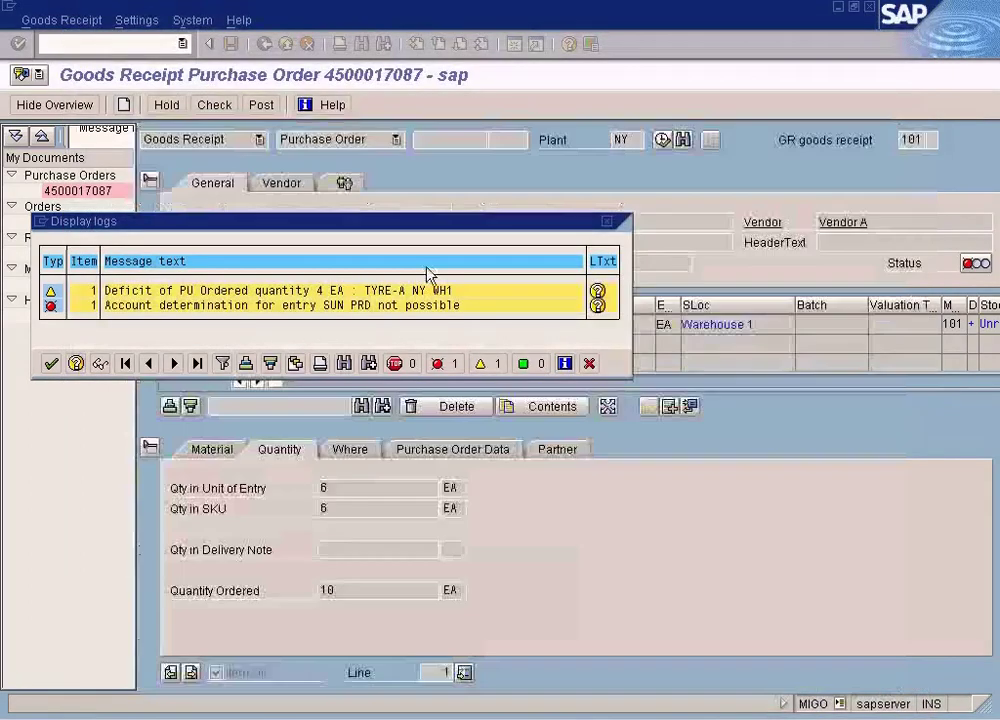
left_click(590, 364)
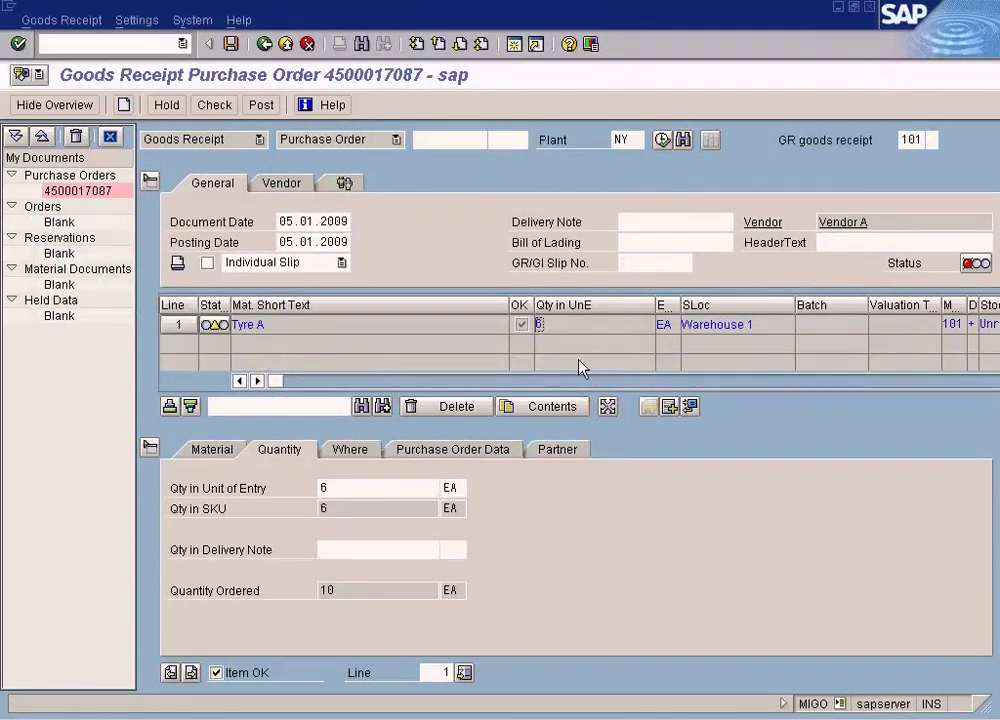
Step: Switch to the SAP Easy Access session and run transaction /nfs00 for central G/L account editing
left_click(438, 718)
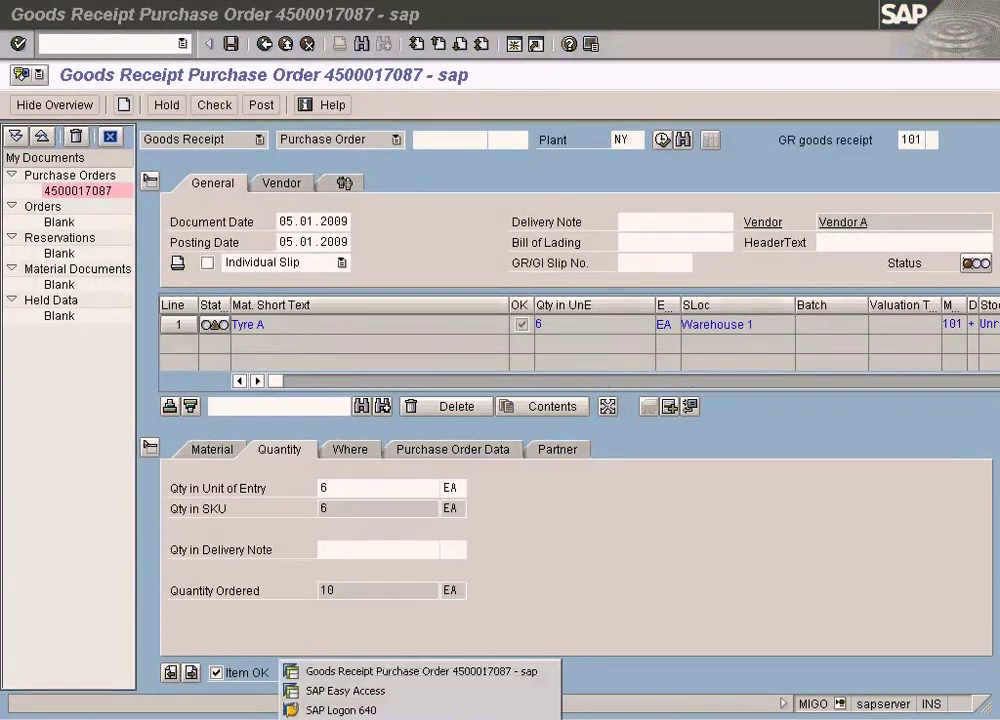
left_click(415, 692)
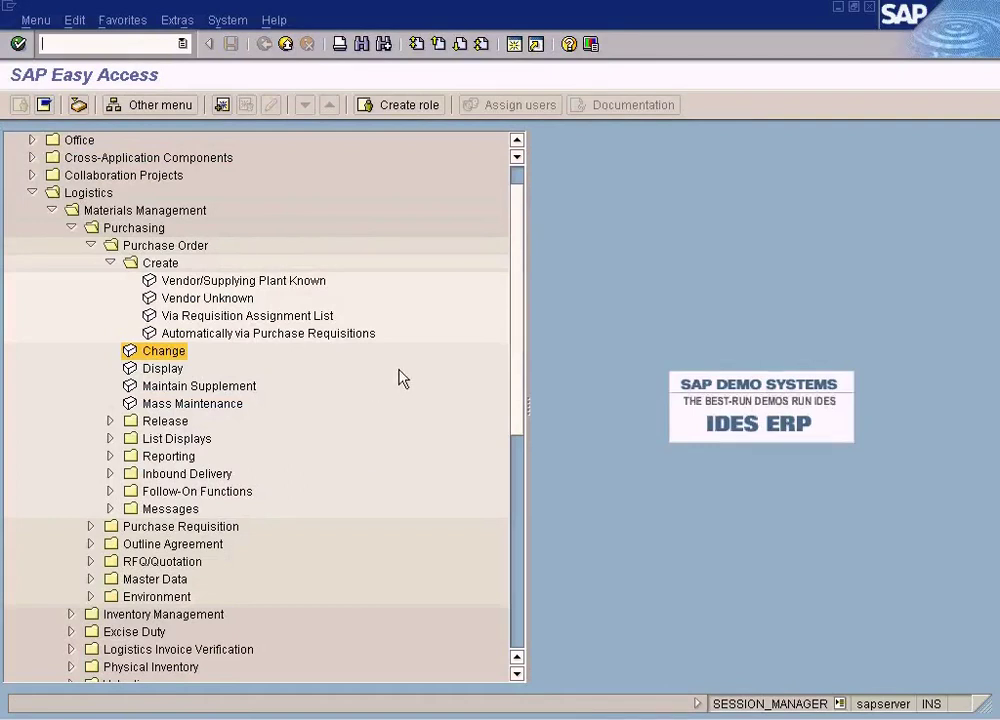
scroll(527, 182, "up", 1)
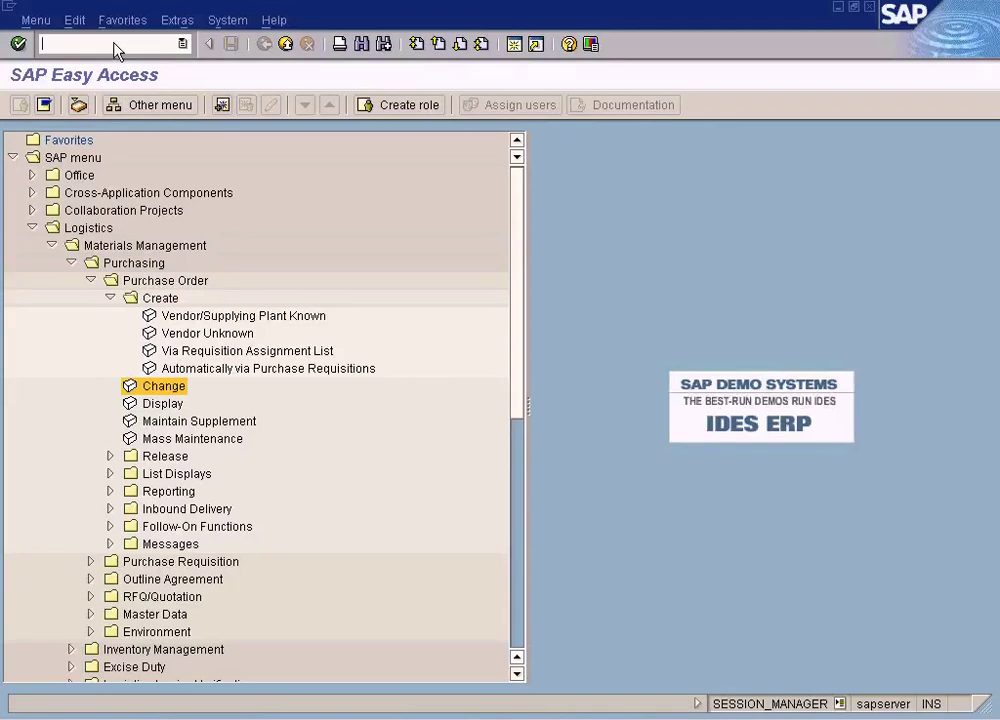
type("/nfs00")
key("Return")
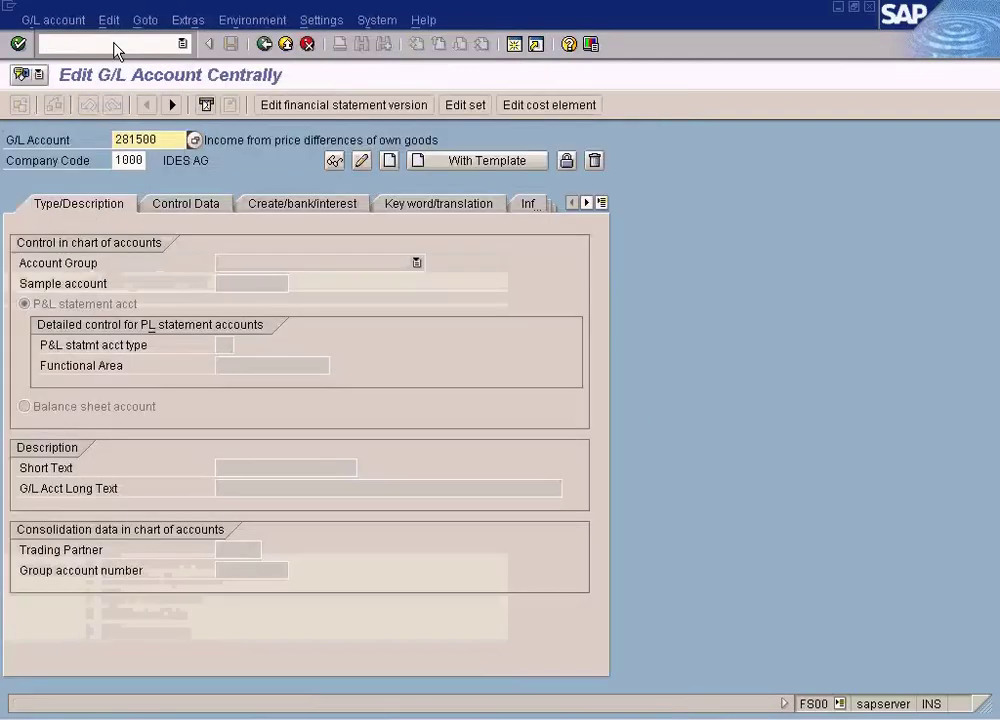
Step: Switch to the SAP MM Training document in Word, examine the Invoicing topic "Handling Invoice and GR Variances", and return to SAP
key("alt+Tab")
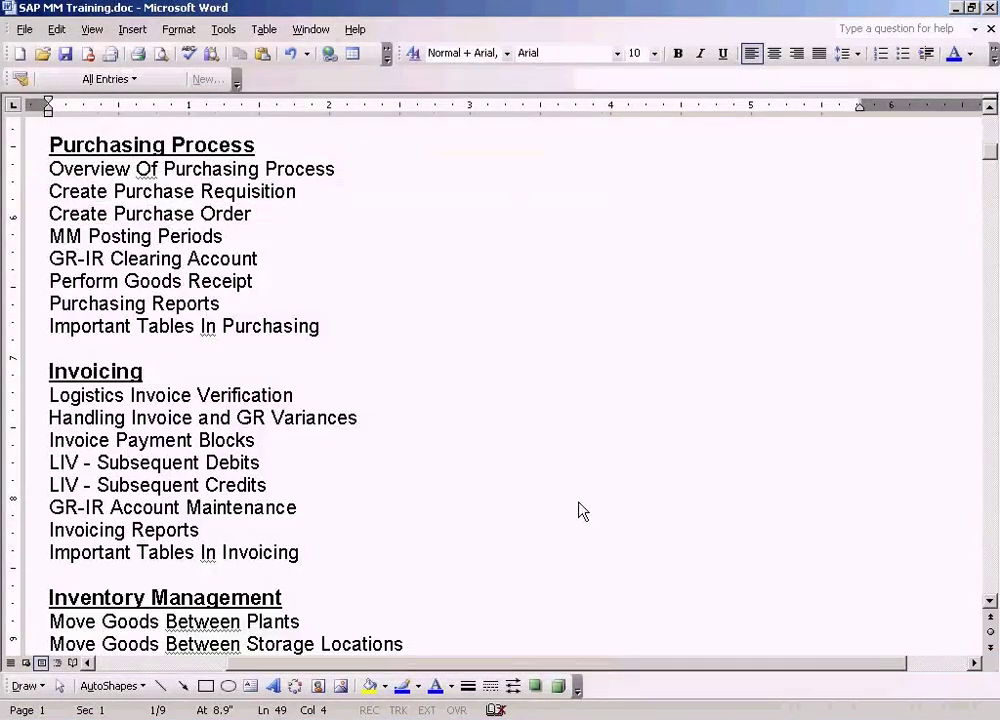
left_click(990, 601)
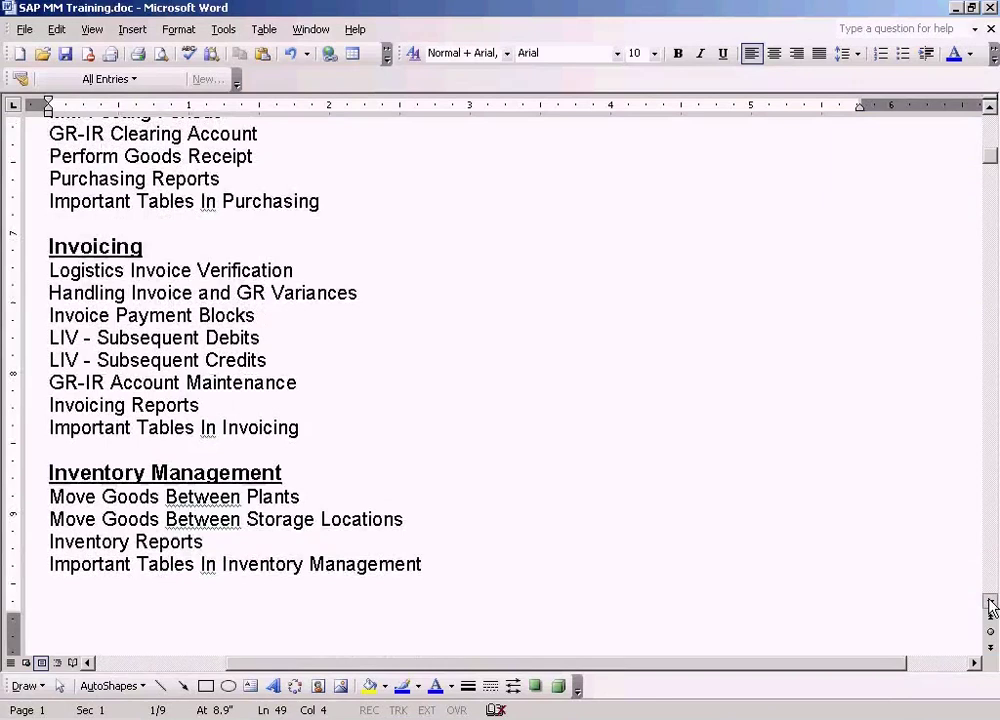
left_click(990, 601)
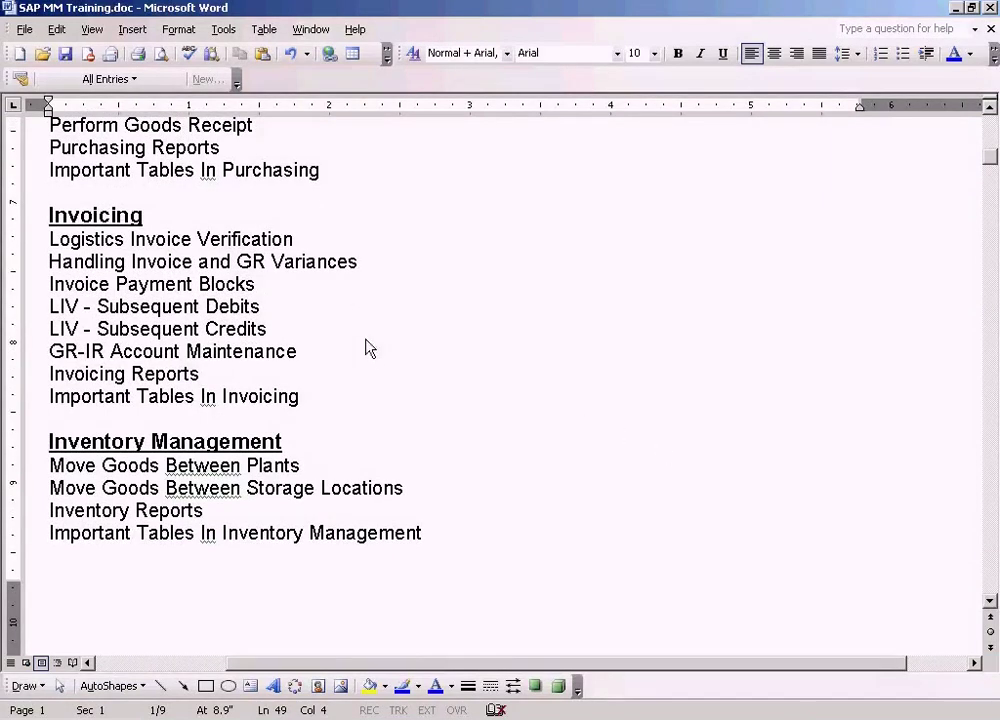
left_click(310, 262)
left_click(46, 258)
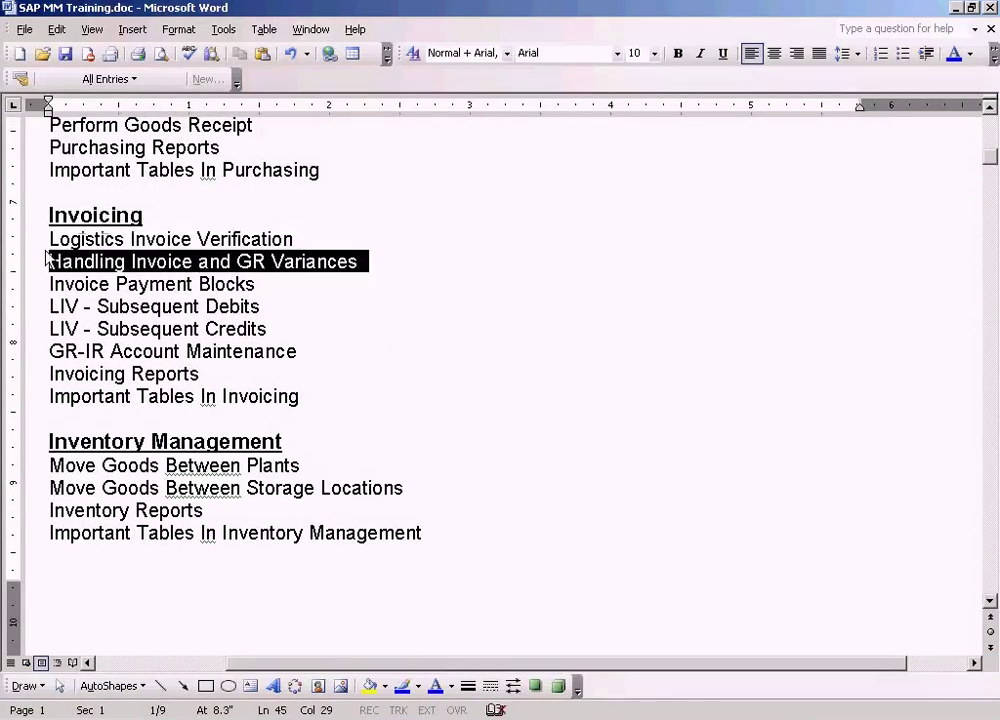
left_click(100, 218)
left_click(296, 264)
left_click_drag(364, 268, 50, 264)
key("alt+Tab")
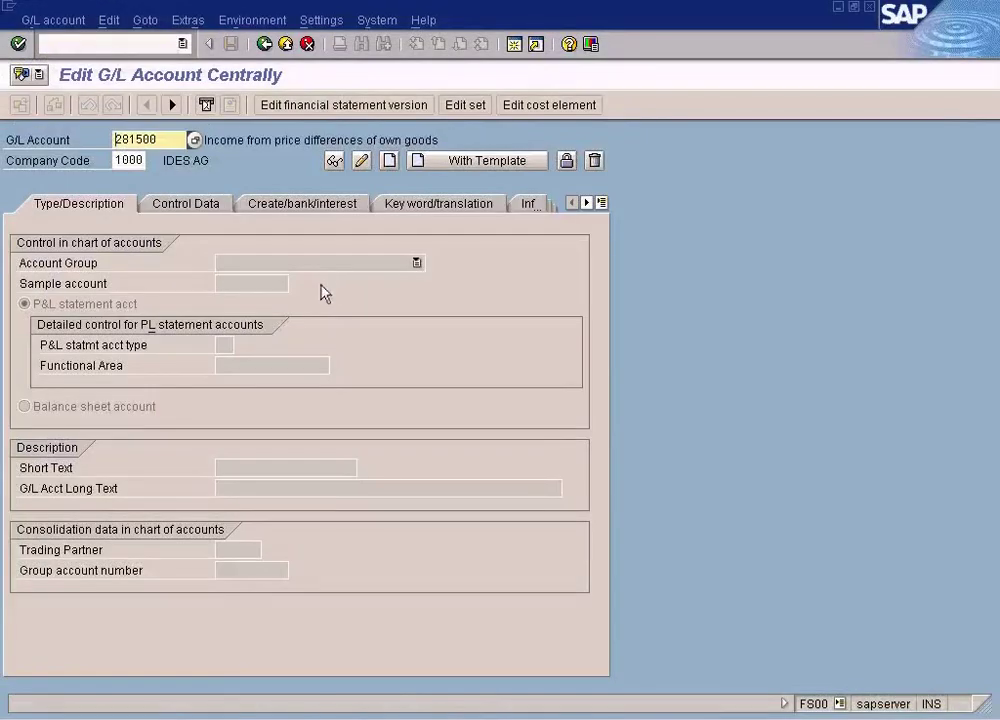
Step: Switch to the session with the central G/L account display and exit it to the SAP Easy Access menu
key("alt+Tab")
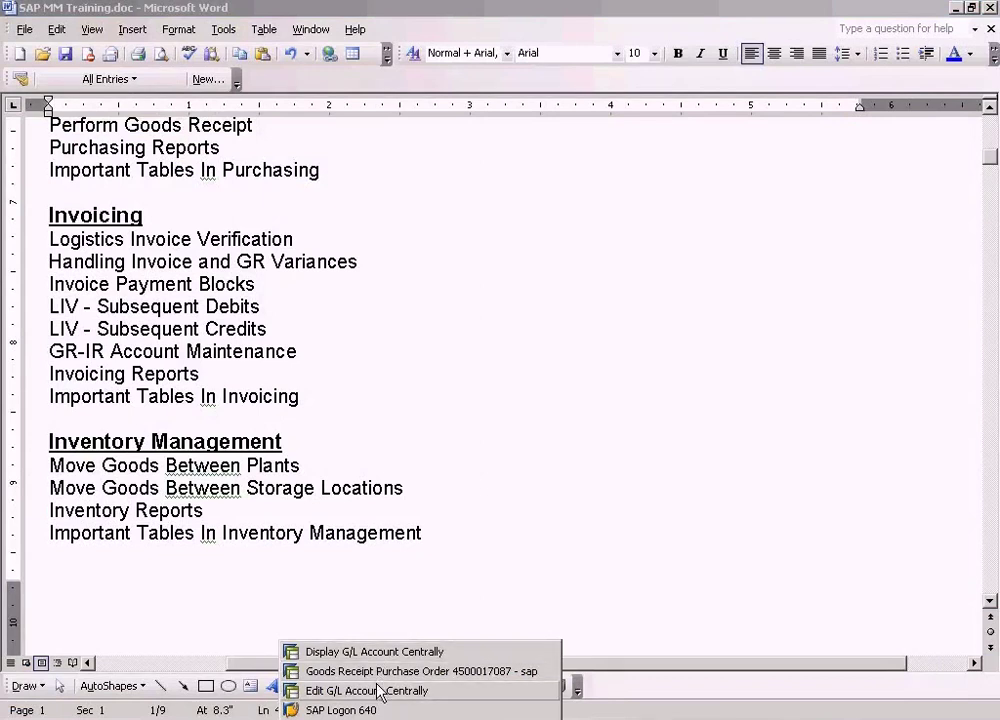
left_click(376, 690)
left_click(370, 712)
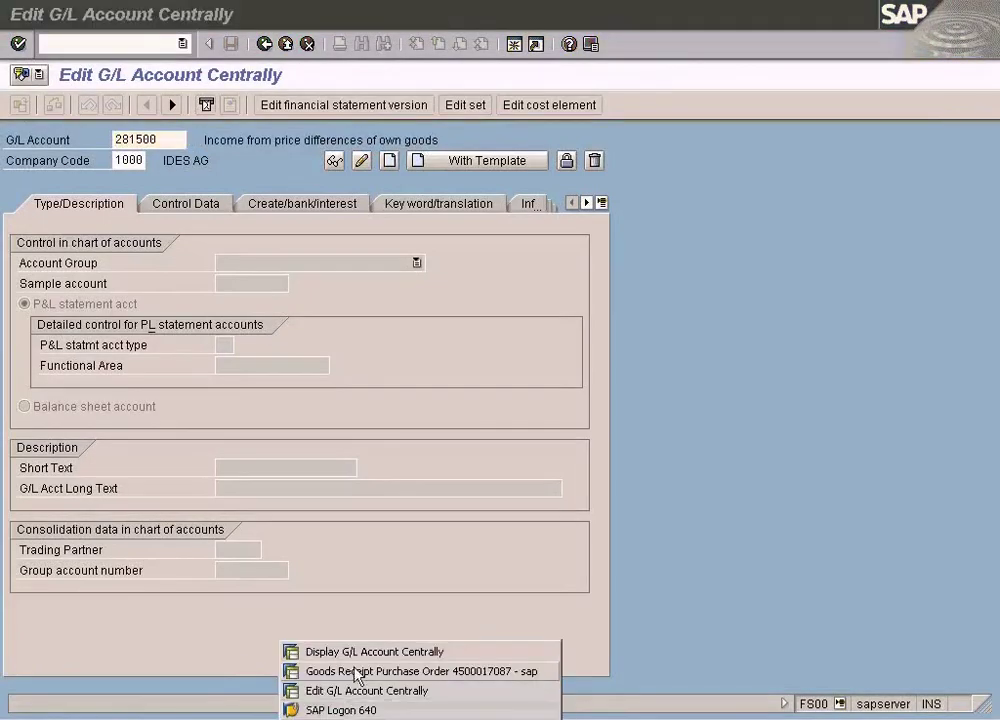
left_click(352, 651)
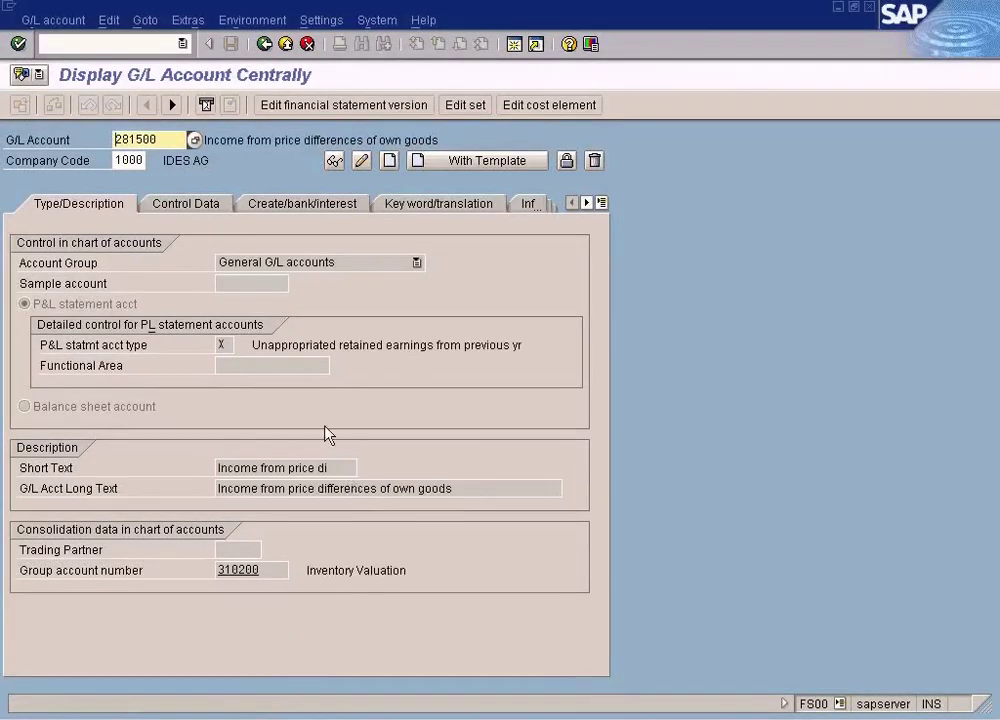
left_click(286, 44)
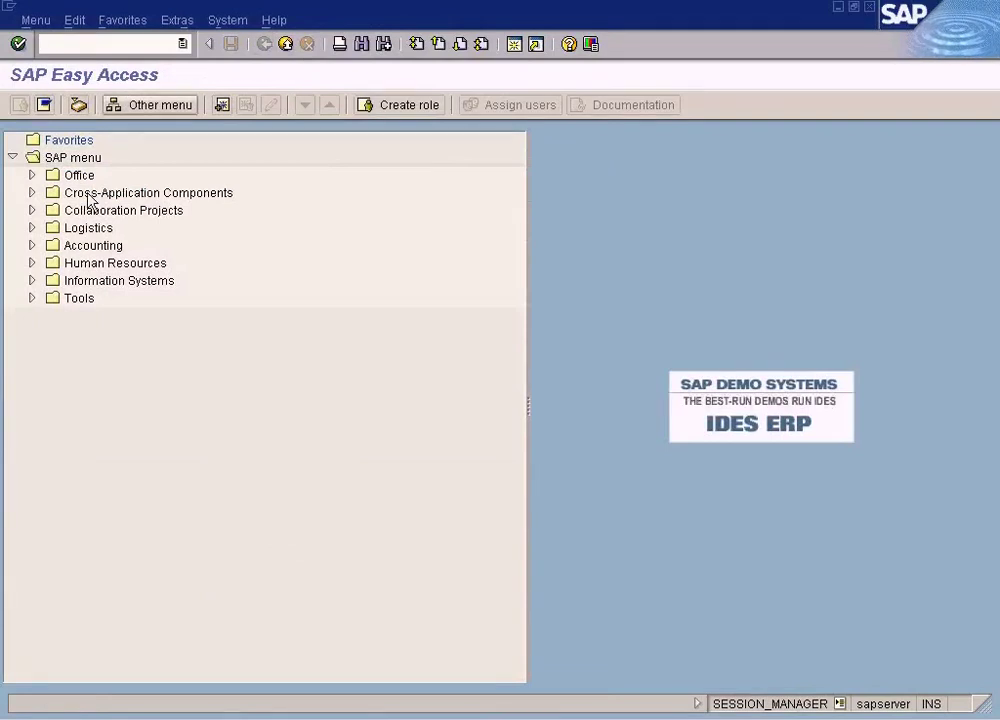
Step: Open central individual processing of G/L accounts from the general ledger master records in Financial Accounting
left_click(33, 246)
left_click(52, 264)
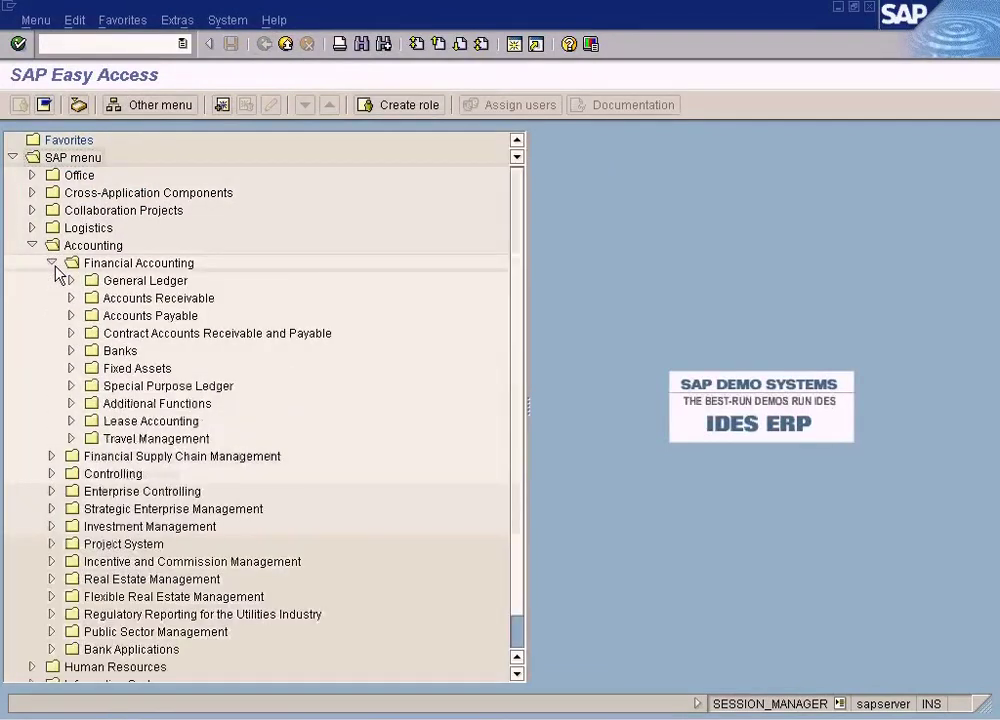
left_click(71, 281)
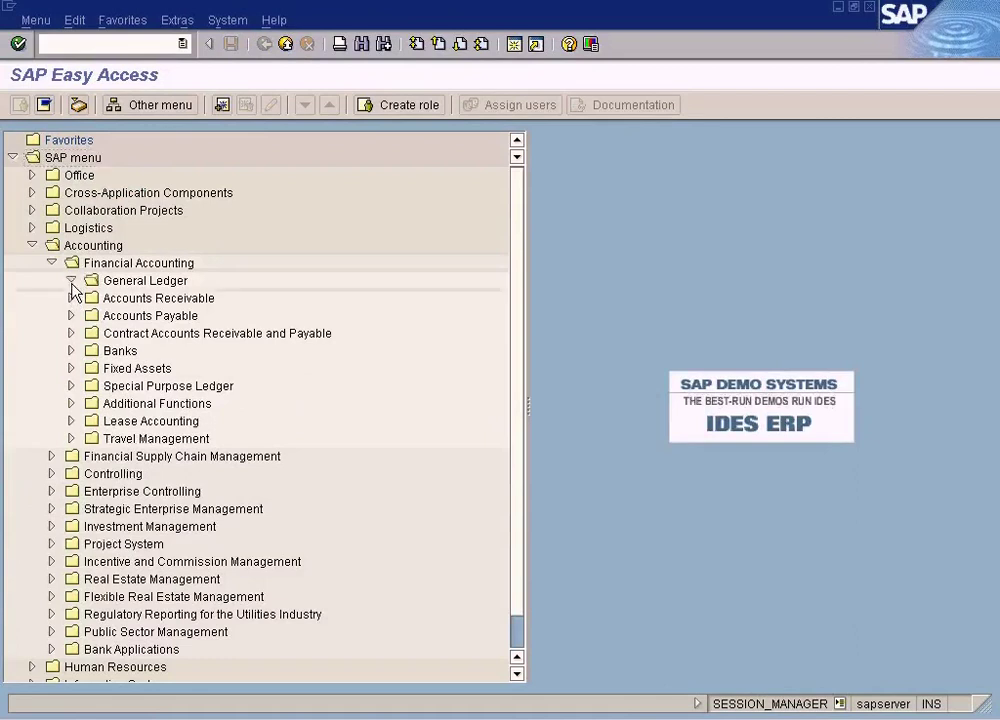
left_click(90, 351)
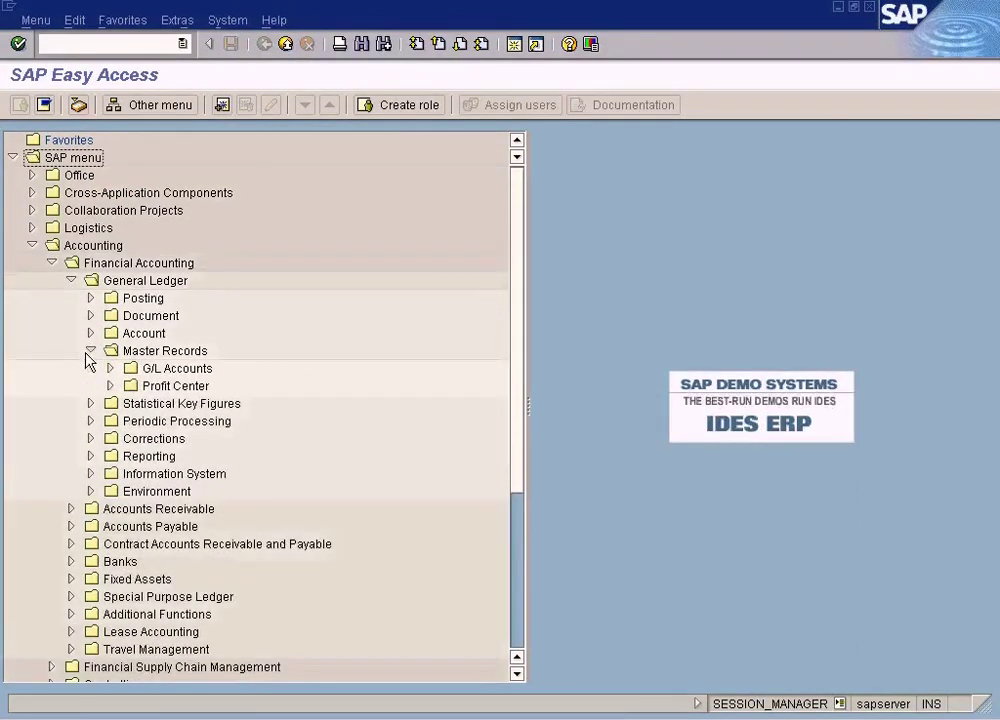
left_click(110, 368)
left_click(130, 386)
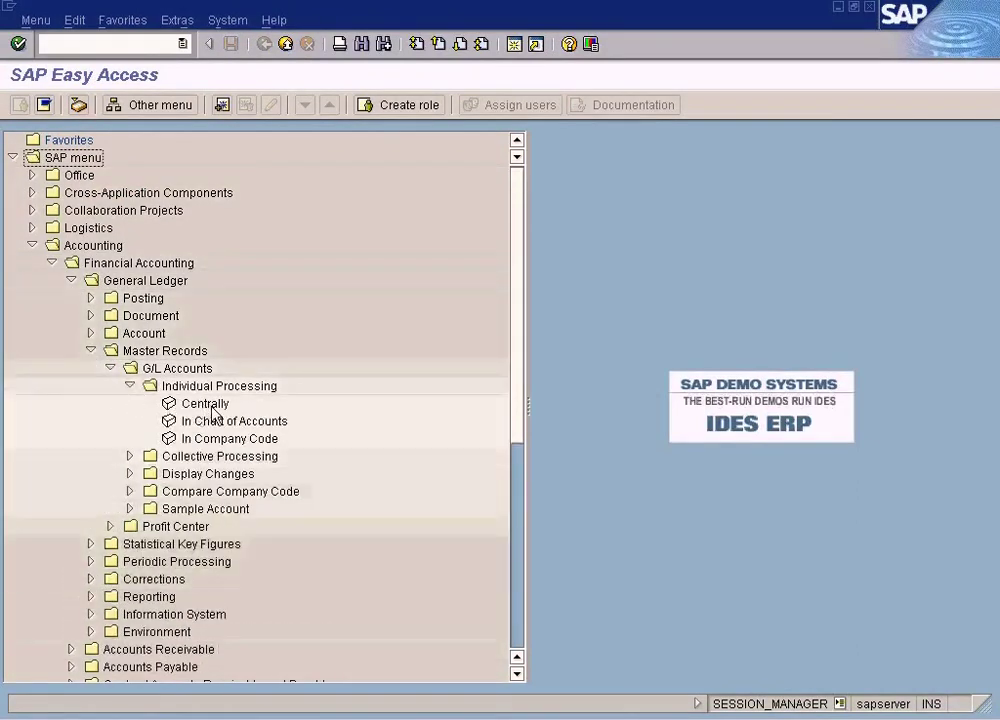
double_click(216, 411)
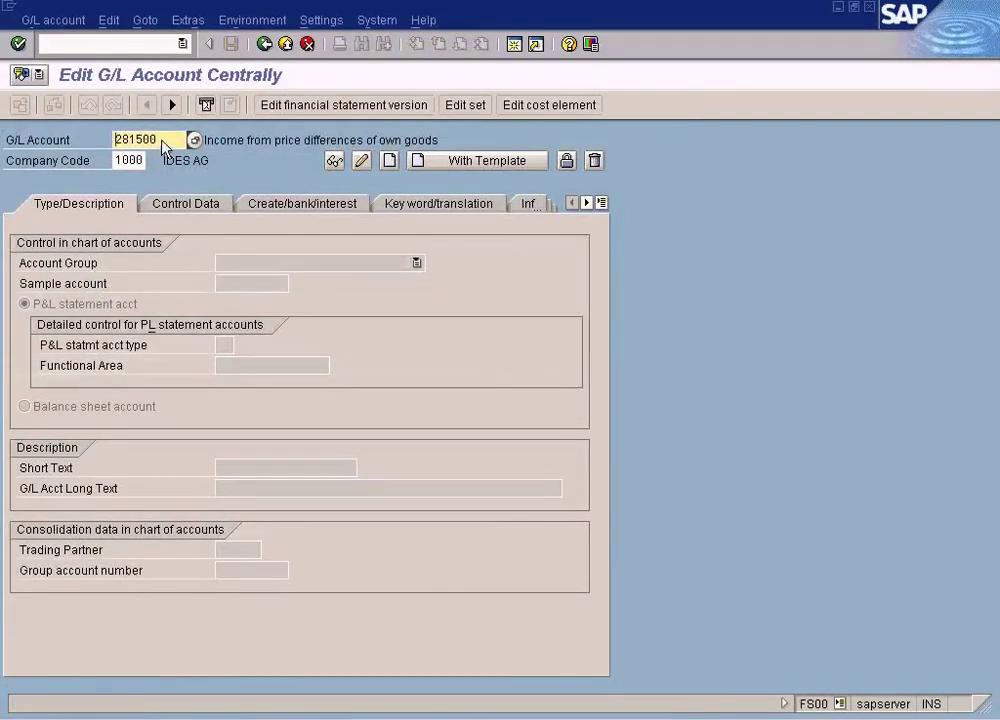
left_click(193, 140)
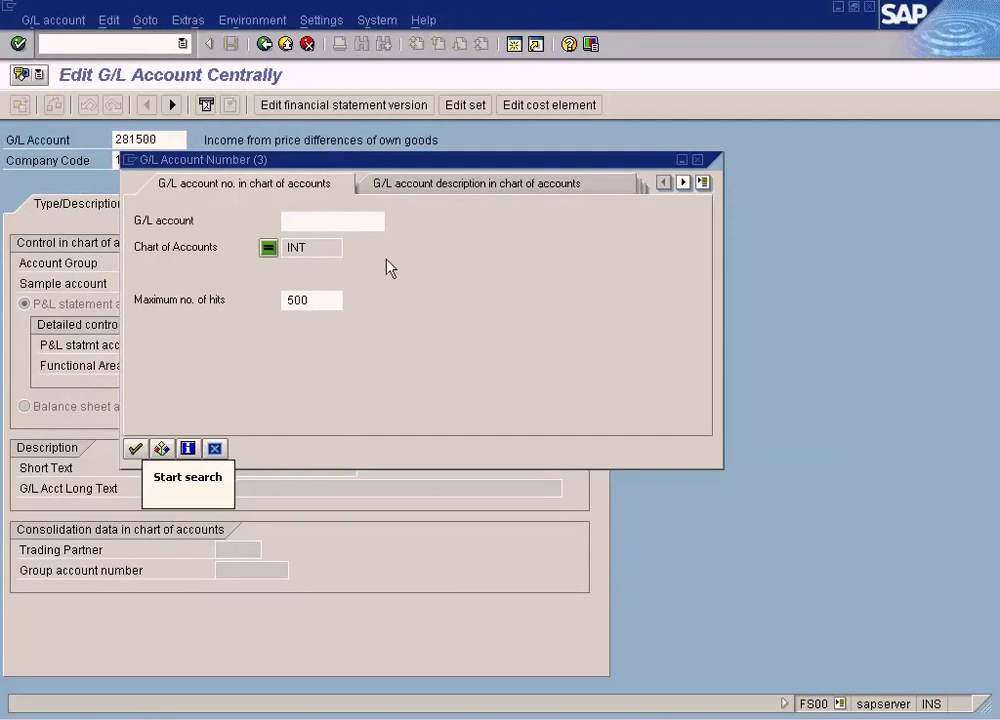
left_click(697, 160)
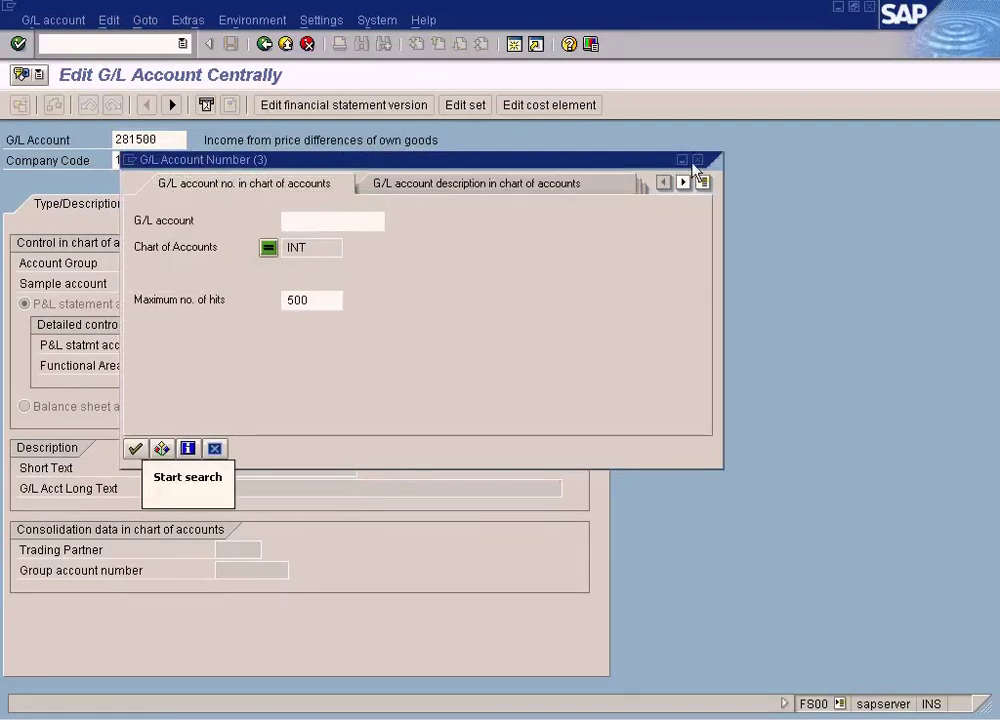
left_click(695, 162)
Step: Set the company code to SUN for the G/L account and acknowledge the information dialog
double_click(128, 161)
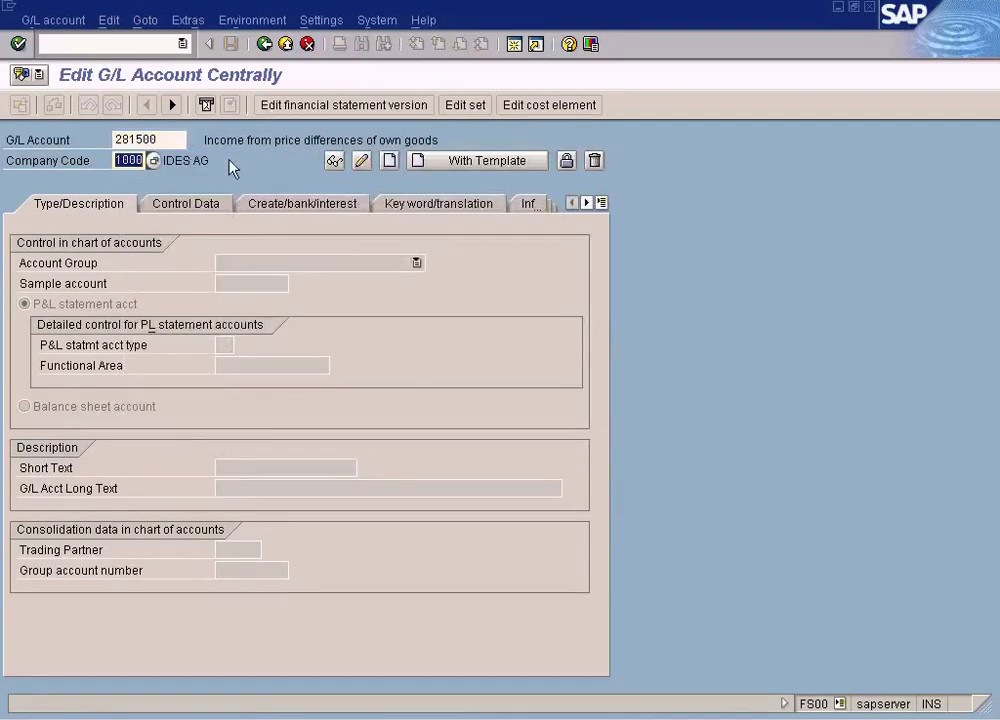
type("SUN")
key("Return")
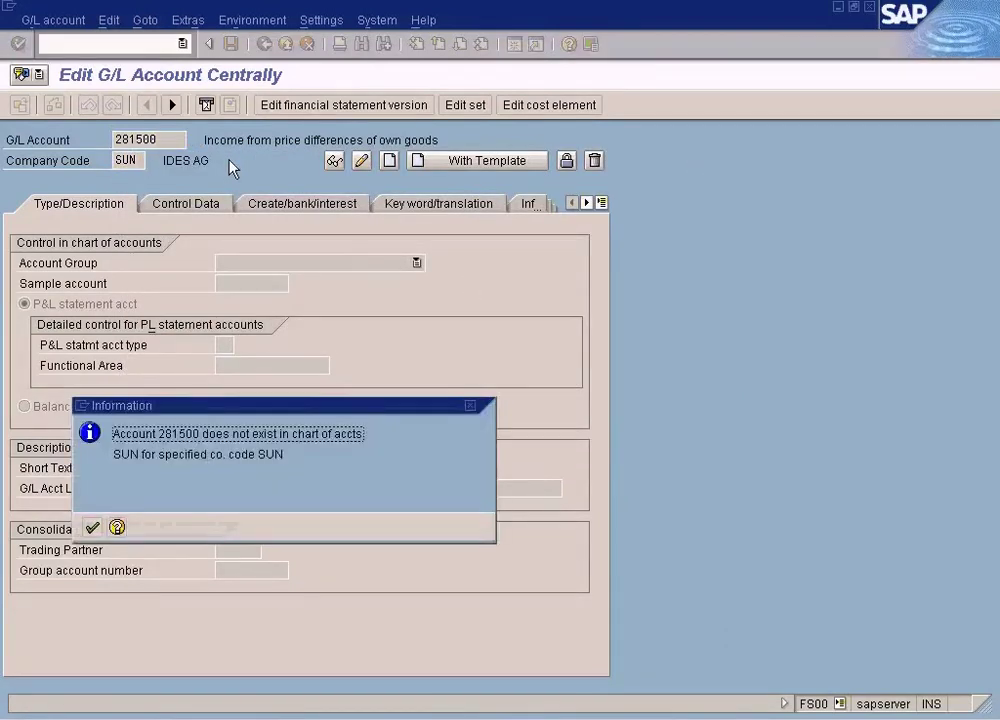
key("Return")
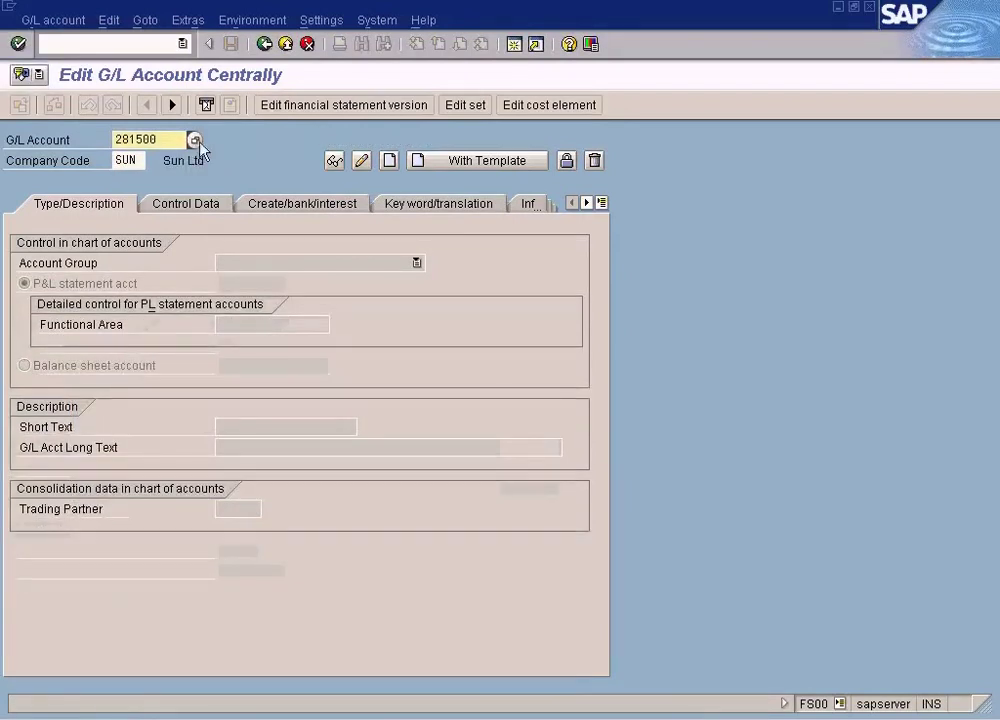
Step: Search for G/L accounts by their description in company code SUN
key("F4")
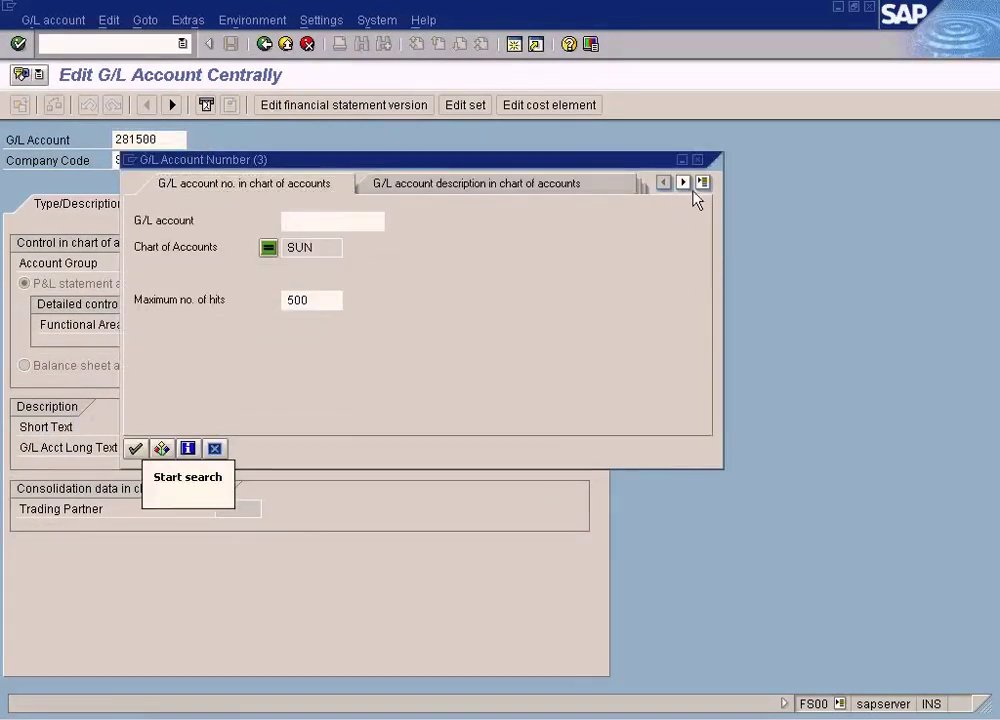
left_click(703, 183)
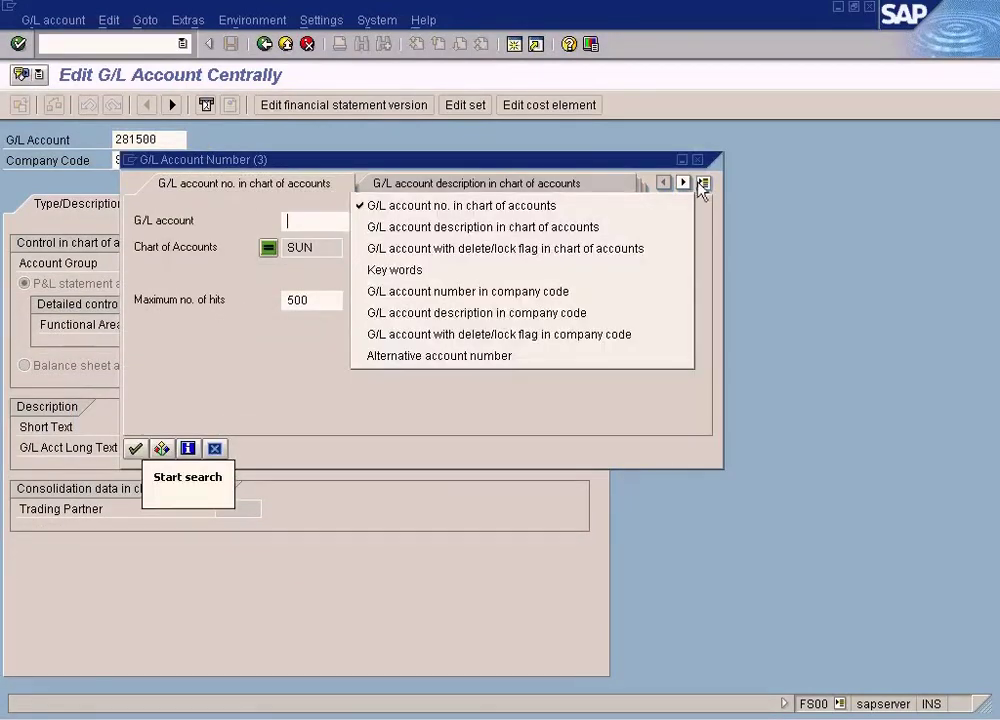
left_click(587, 312)
left_click(341, 303)
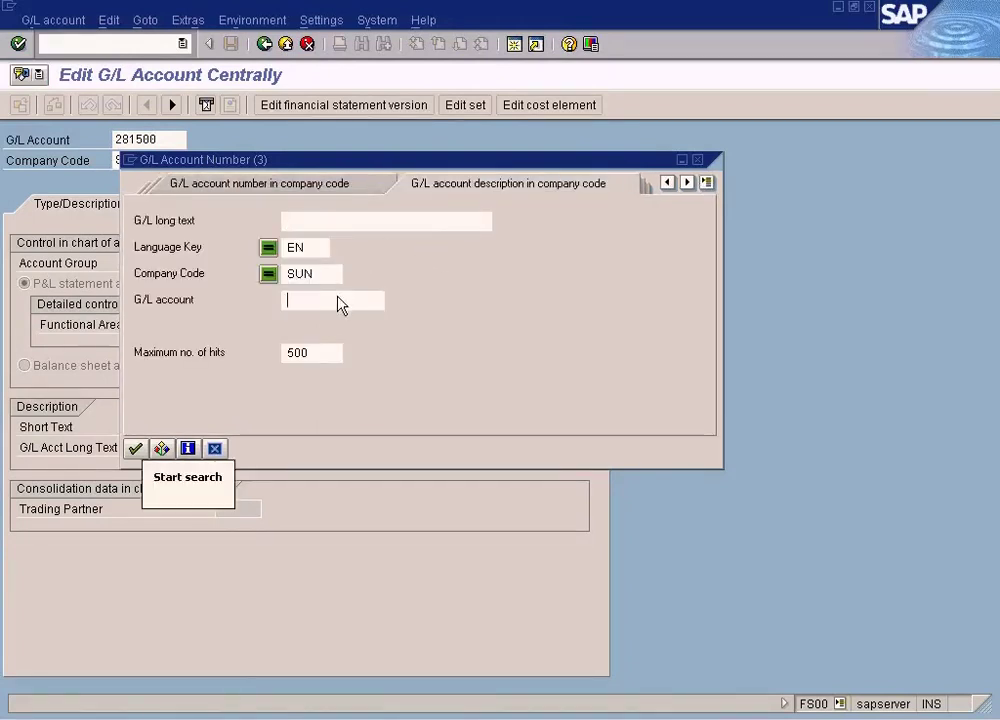
key("Return")
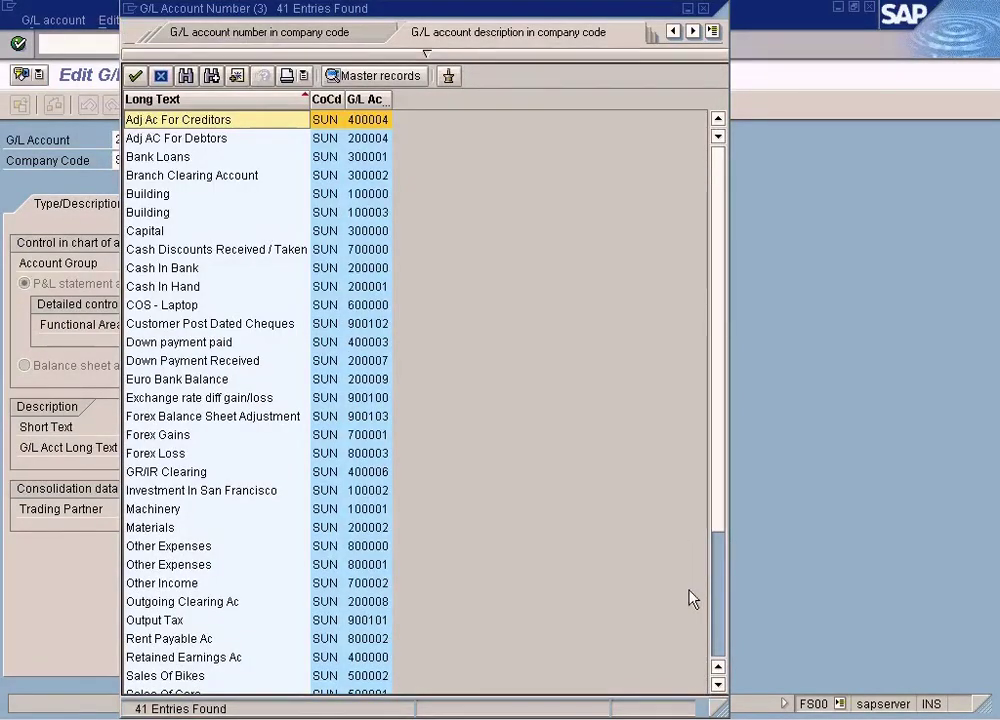
Step: Review the account list sorted by G/L account number, pick Forex Balance Sheet Adjustment 900103, and change the G/L account entry to 900104
scroll(716, 620, "down", 4)
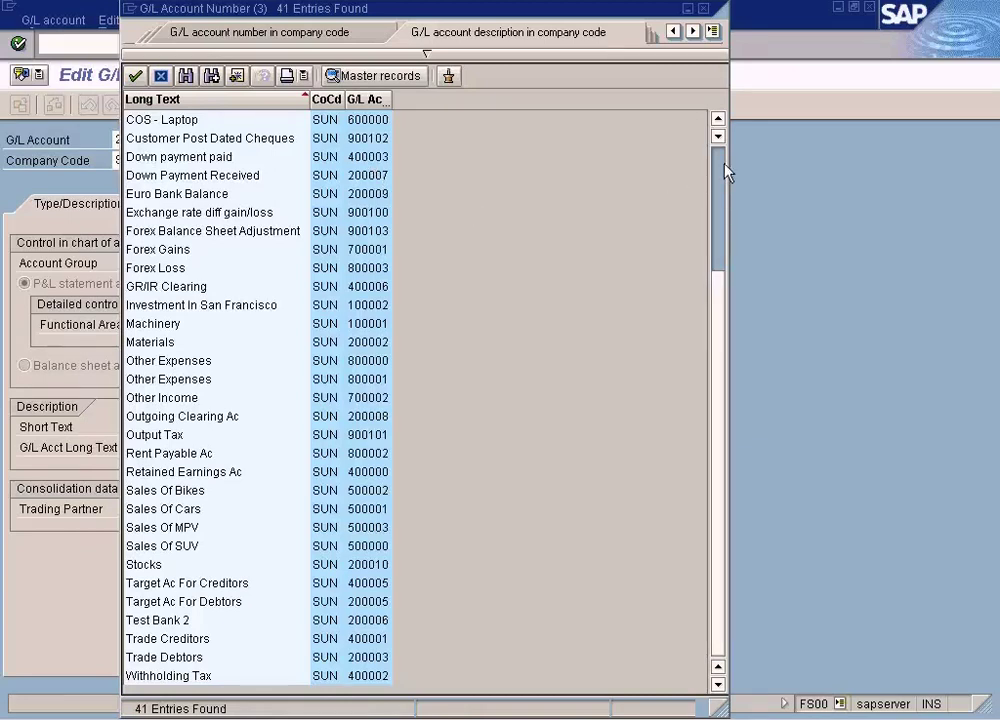
left_click(186, 401)
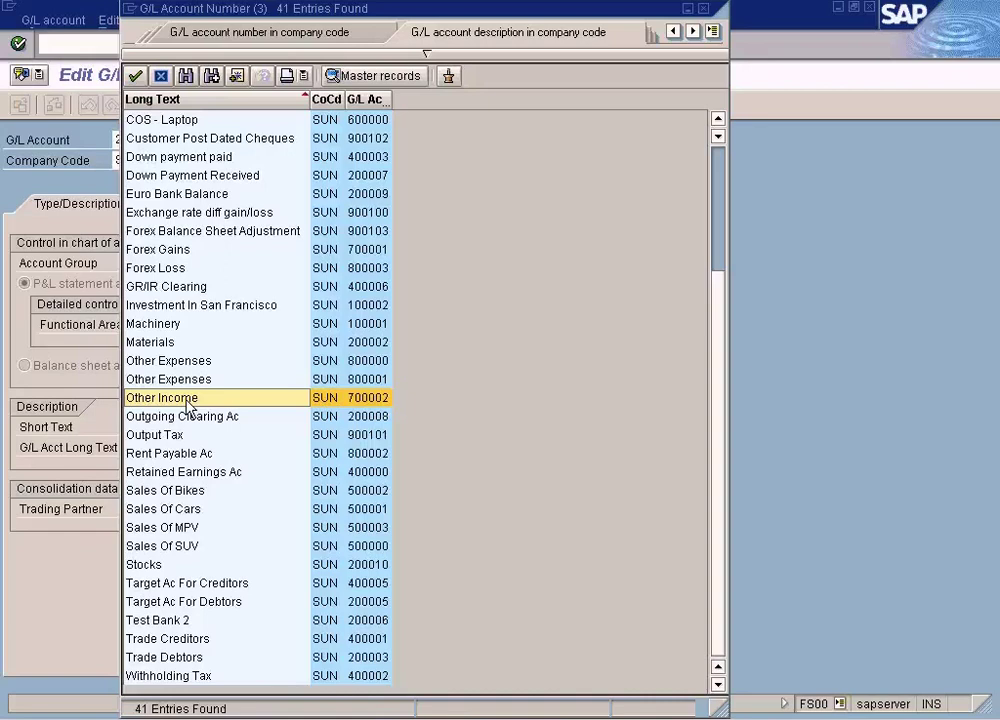
left_click(722, 163)
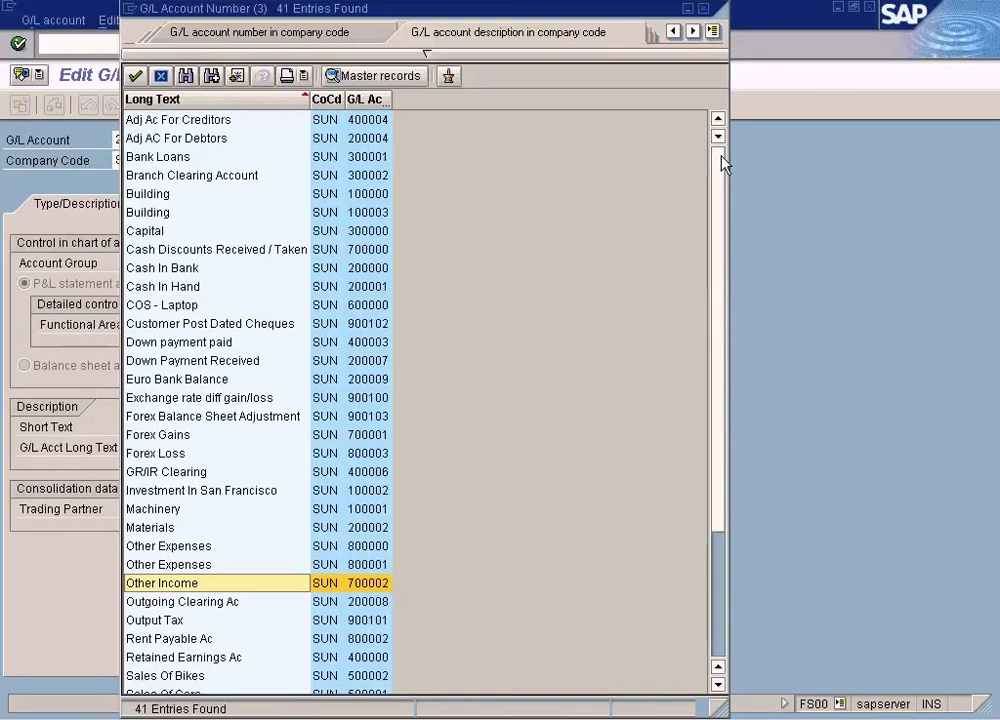
left_click(370, 398)
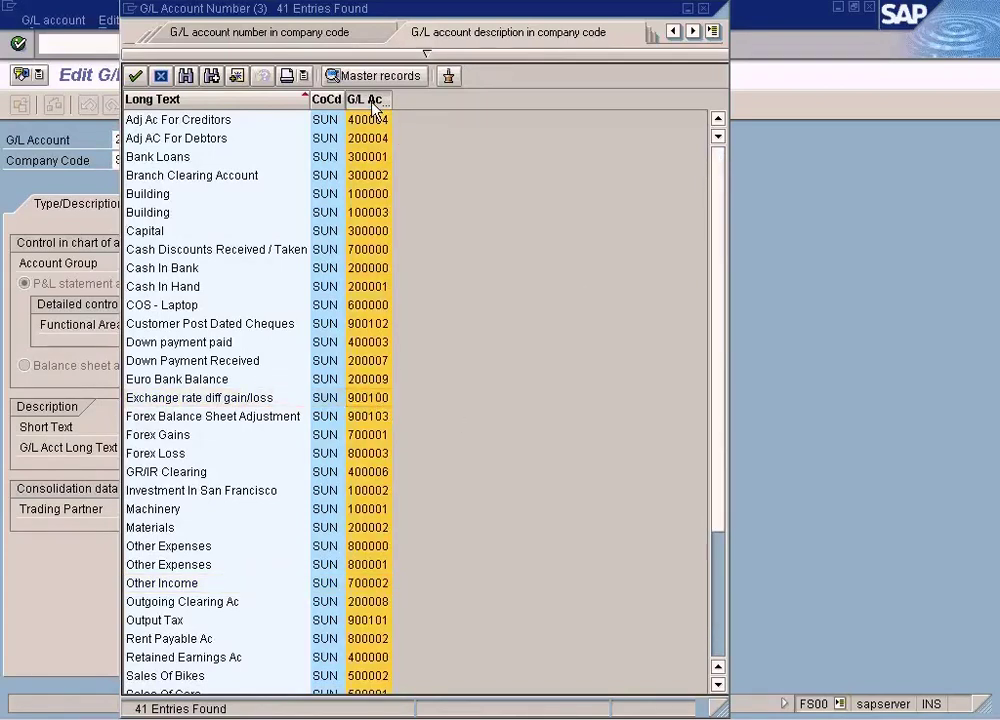
left_click(376, 99)
scroll(717, 593, "down", 4)
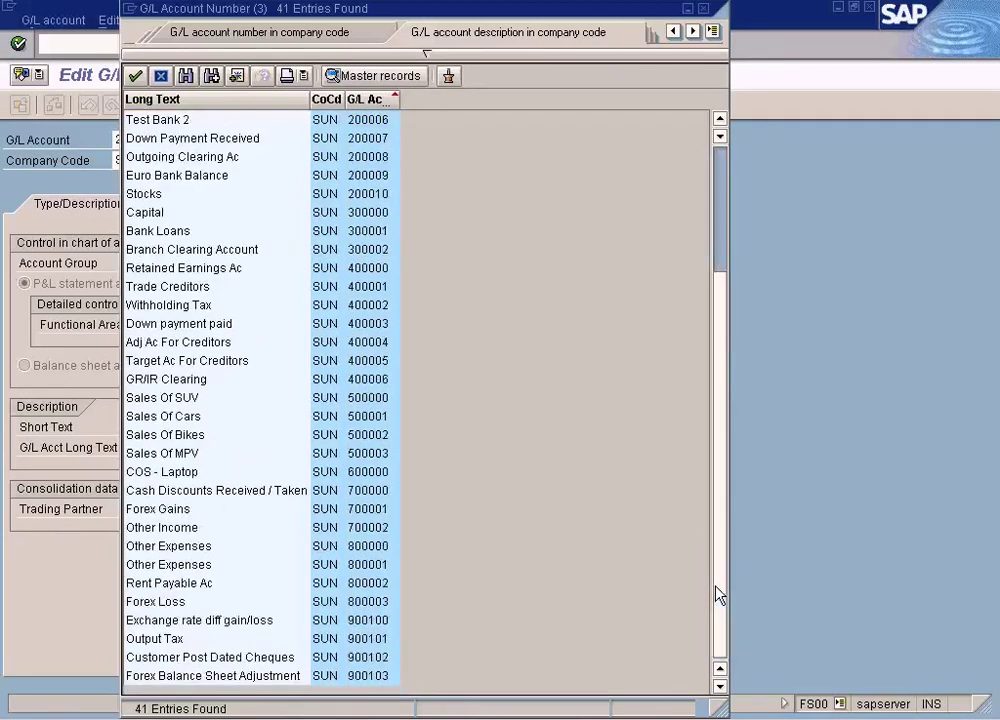
left_click(374, 680)
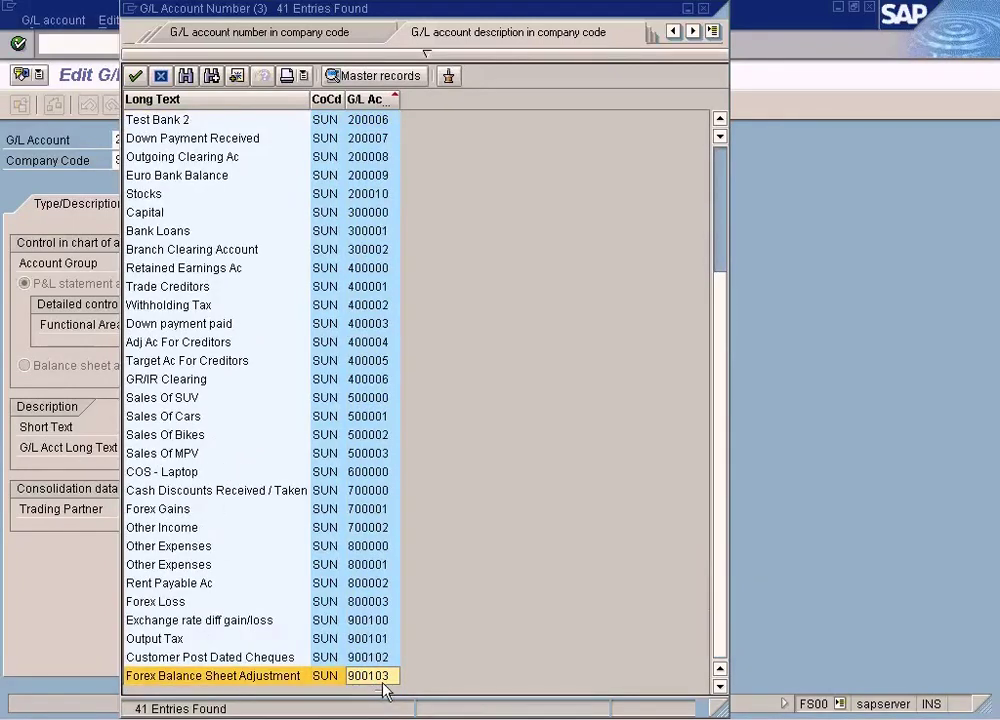
double_click(385, 678)
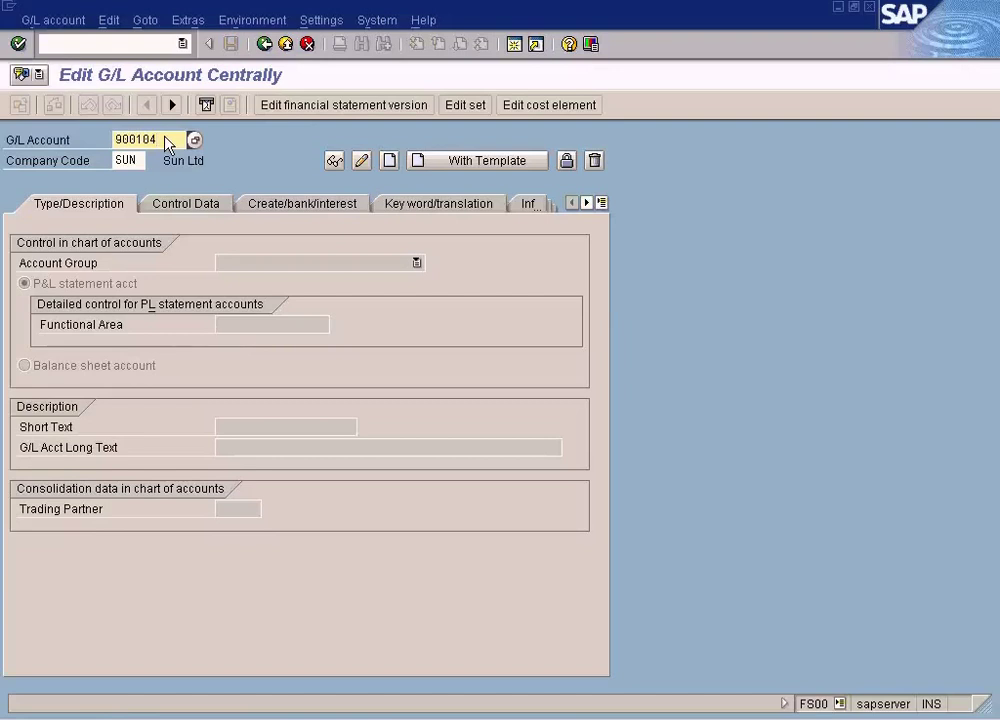
left_click(53, 20)
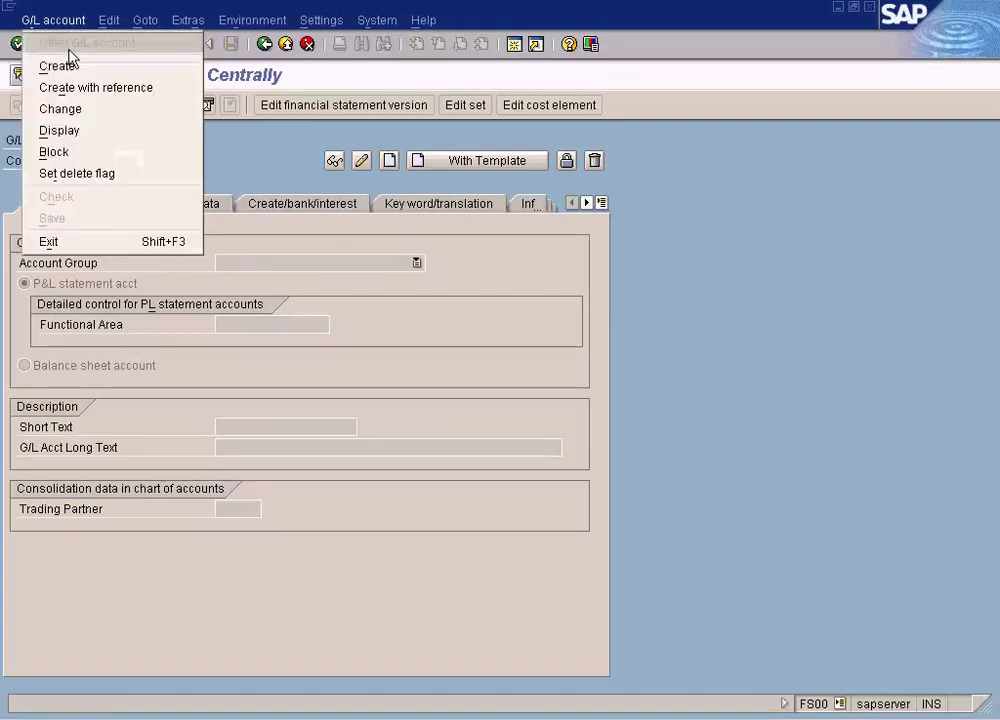
left_click(56, 66)
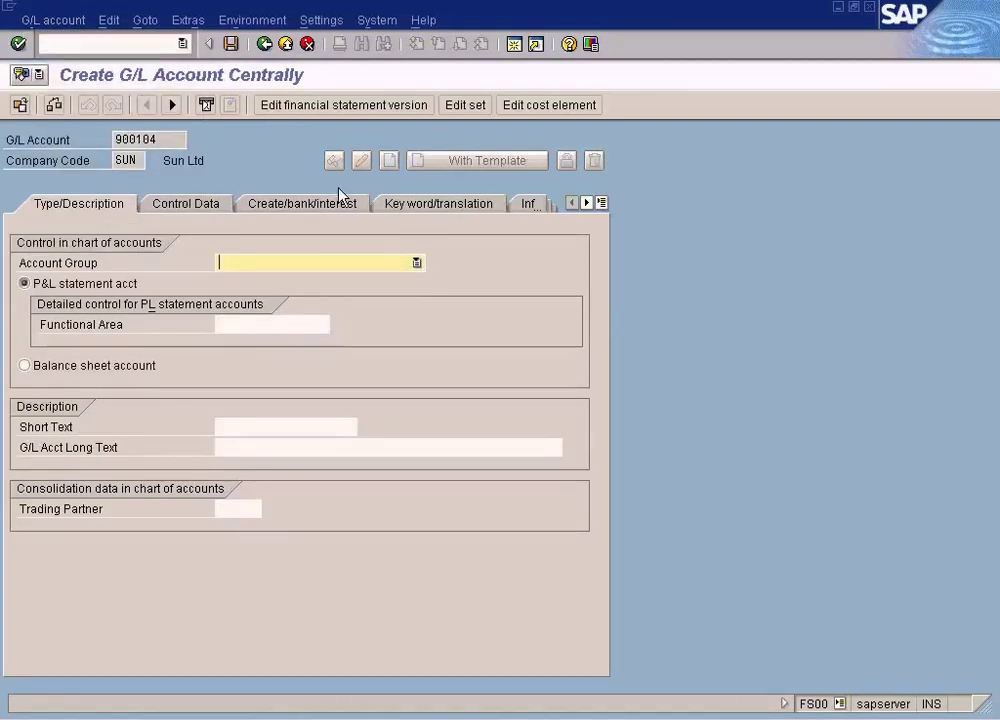
left_click(266, 44)
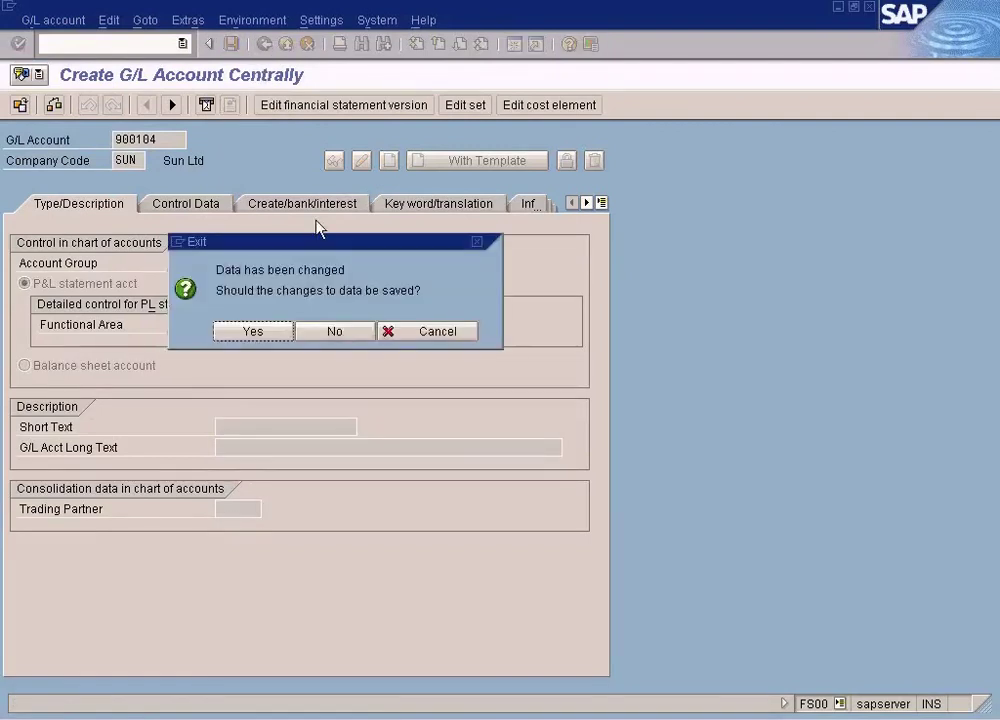
left_click(355, 335)
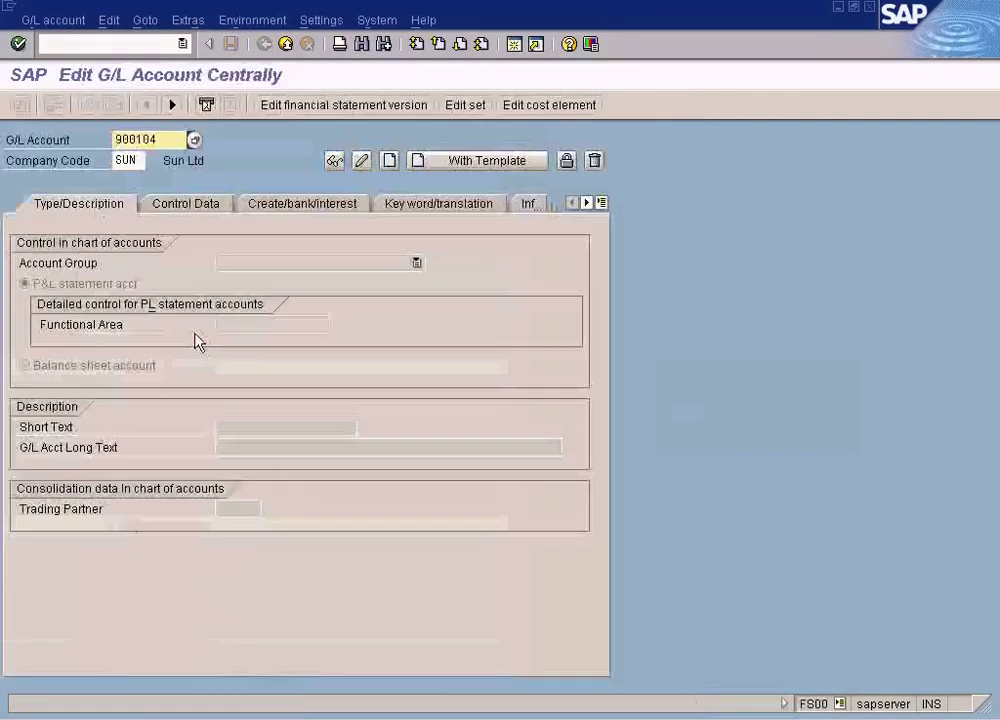
Step: Create G/L account 900104 with reference to account 900103 in company code SUN
left_click(168, 140)
left_click(30, 22)
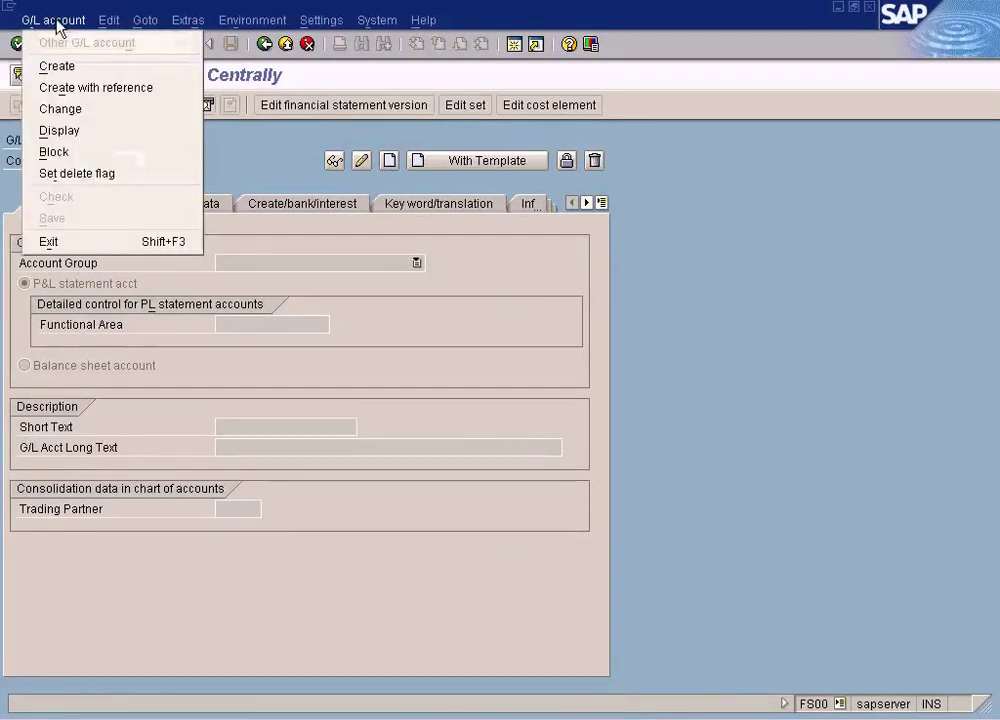
left_click(68, 90)
type("900104")
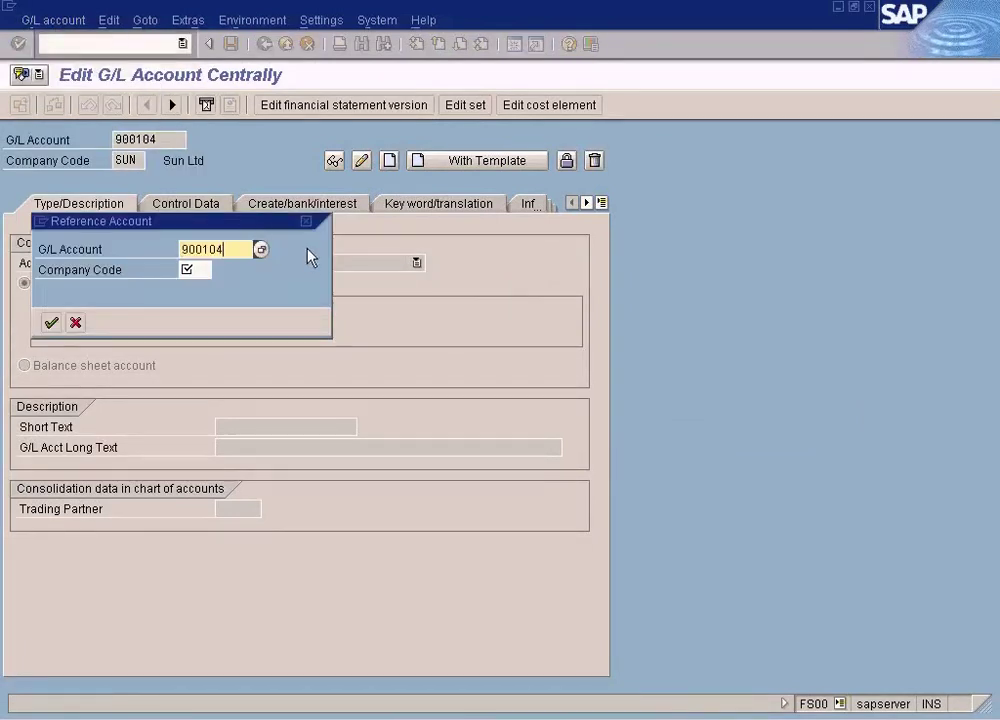
key("BackSpace")
left_click(196, 272)
type("SUN")
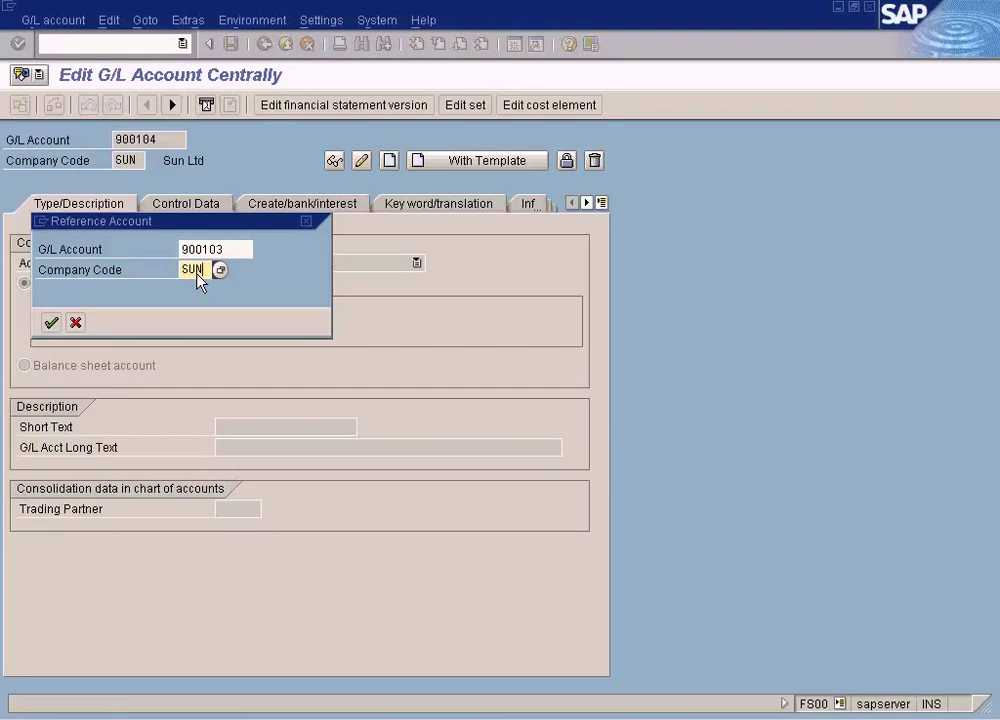
key("Return")
Step: Set both the short text and the long text of account 900104 to "MM Price difference"
left_click_drag(306, 435, 170, 430)
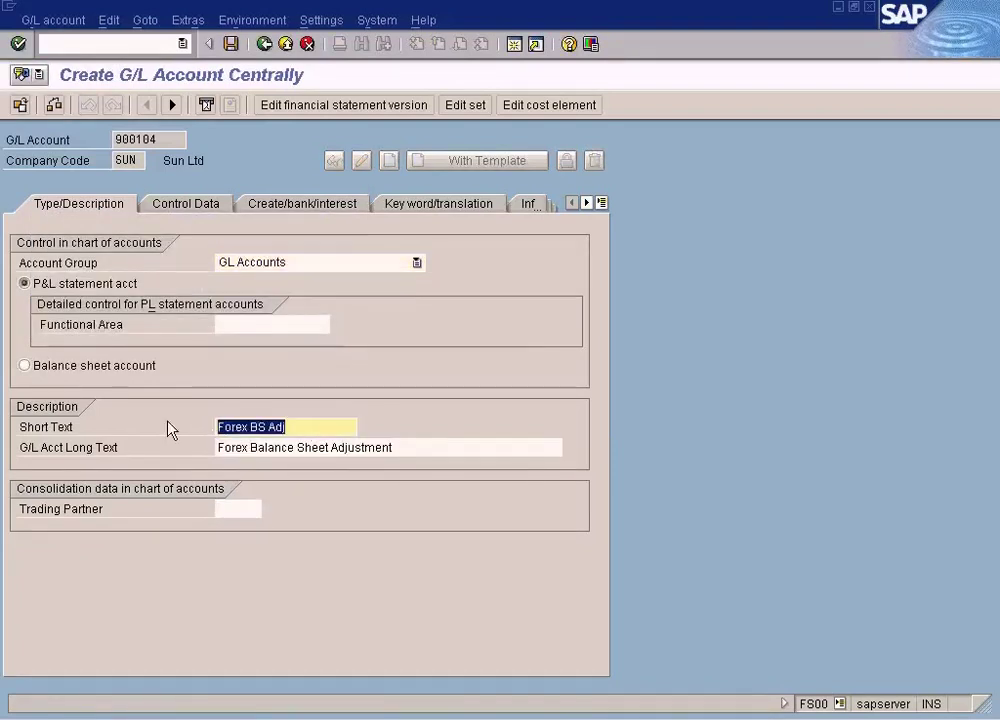
type("P")
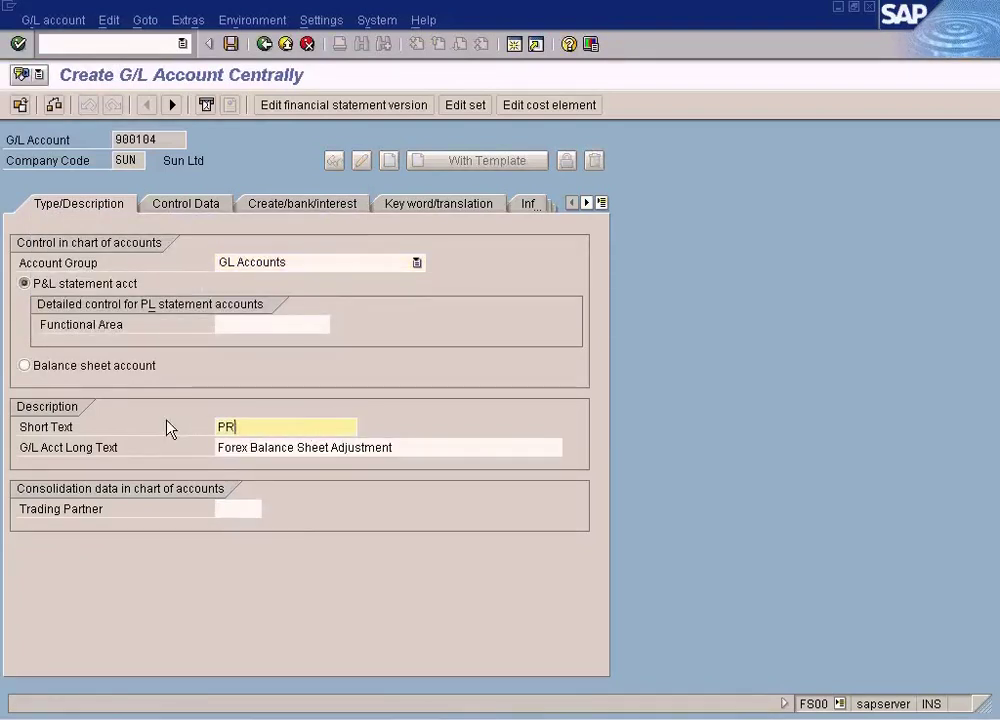
type("rice difference")
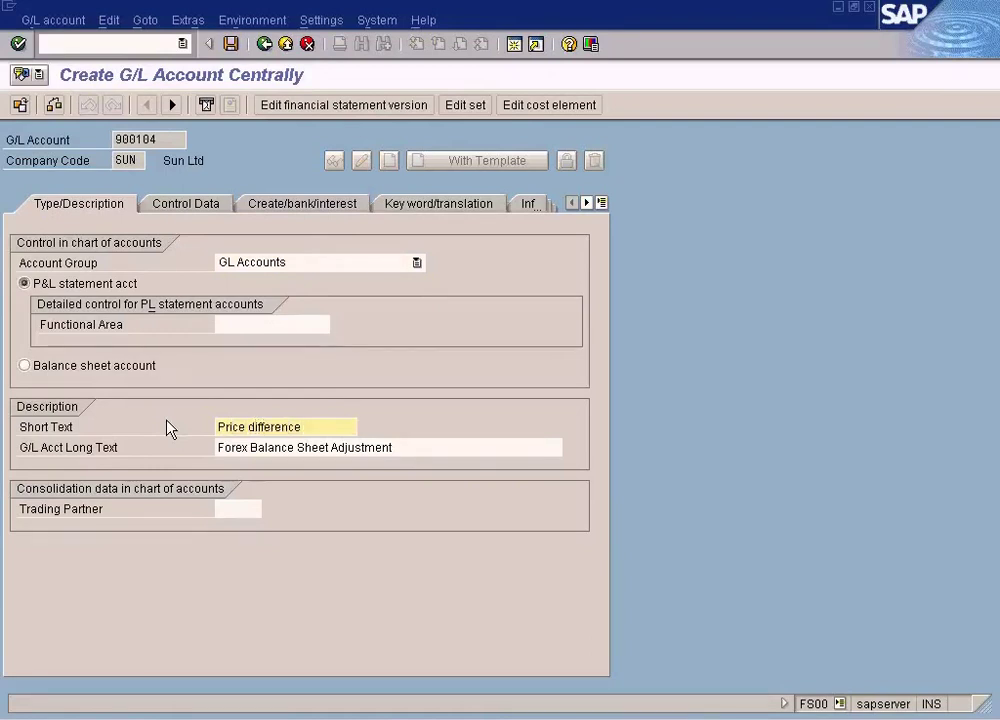
key("Home")
type("MM")
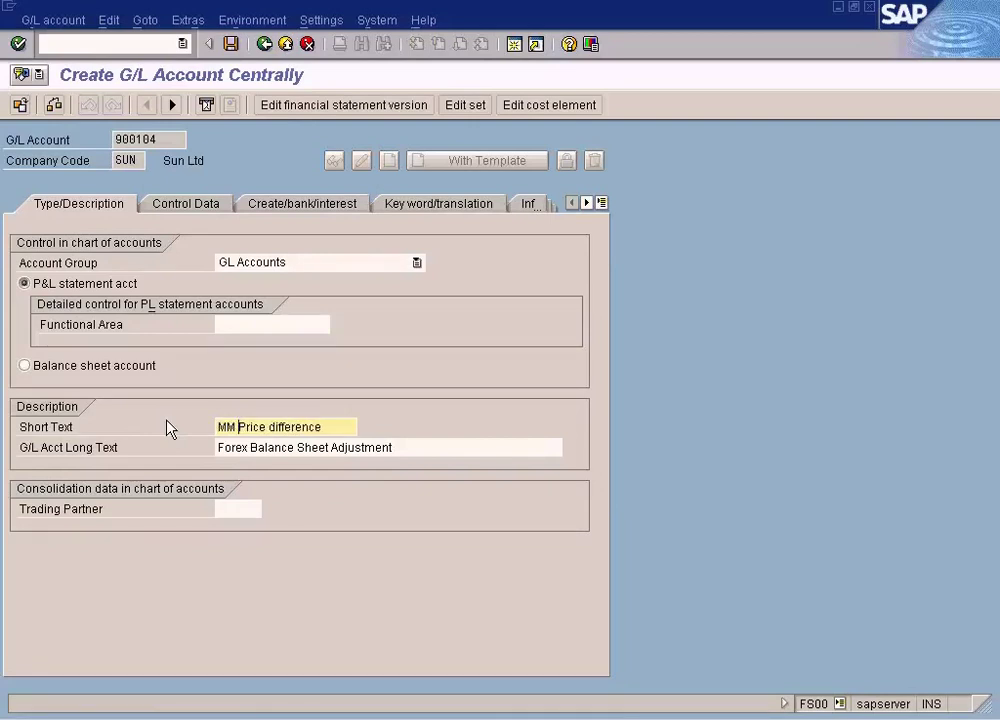
key("ctrl+a")
key("ctrl+c")
left_click_drag(400, 447, 172, 450)
key("ctrl+v")
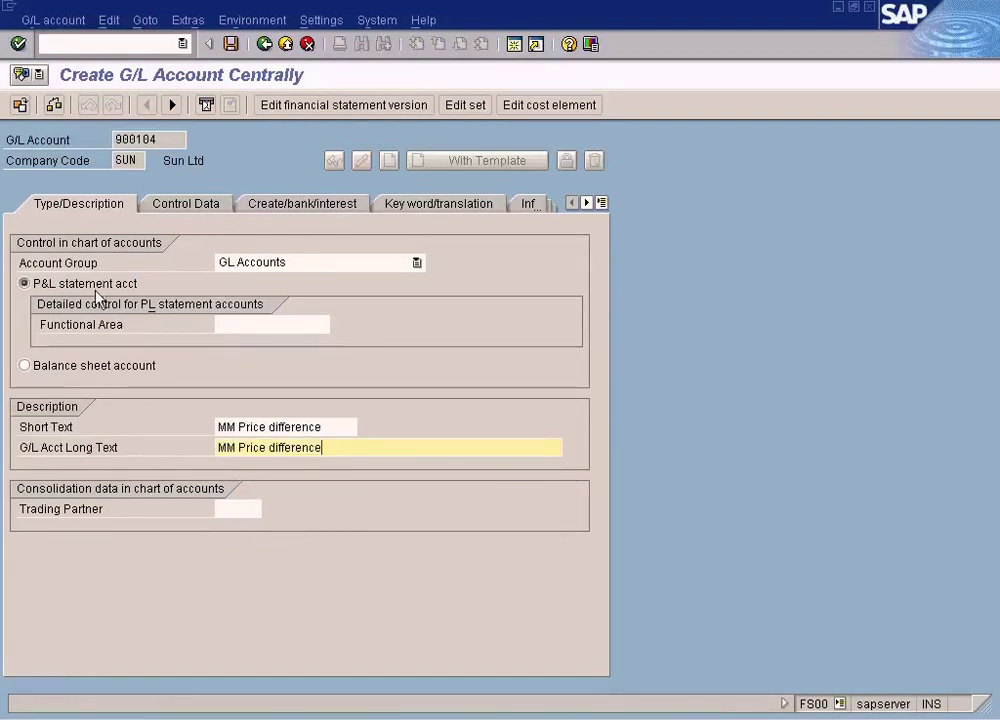
key("Return")
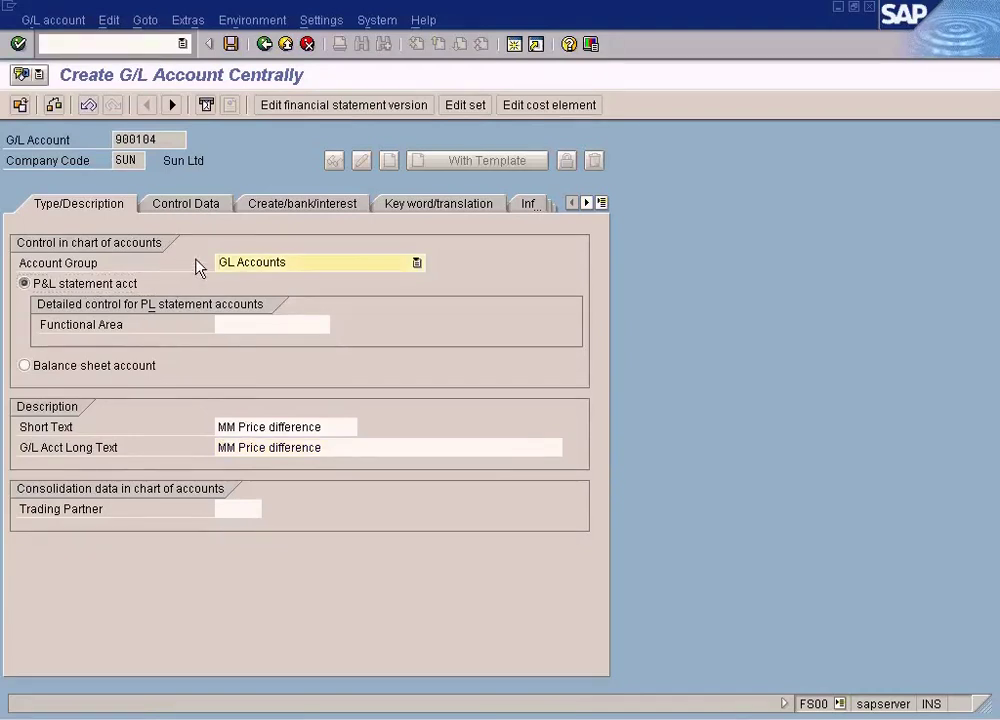
Step: Restrict account 900104 to automatic postings only in its document creation settings and save the account
left_click(201, 204)
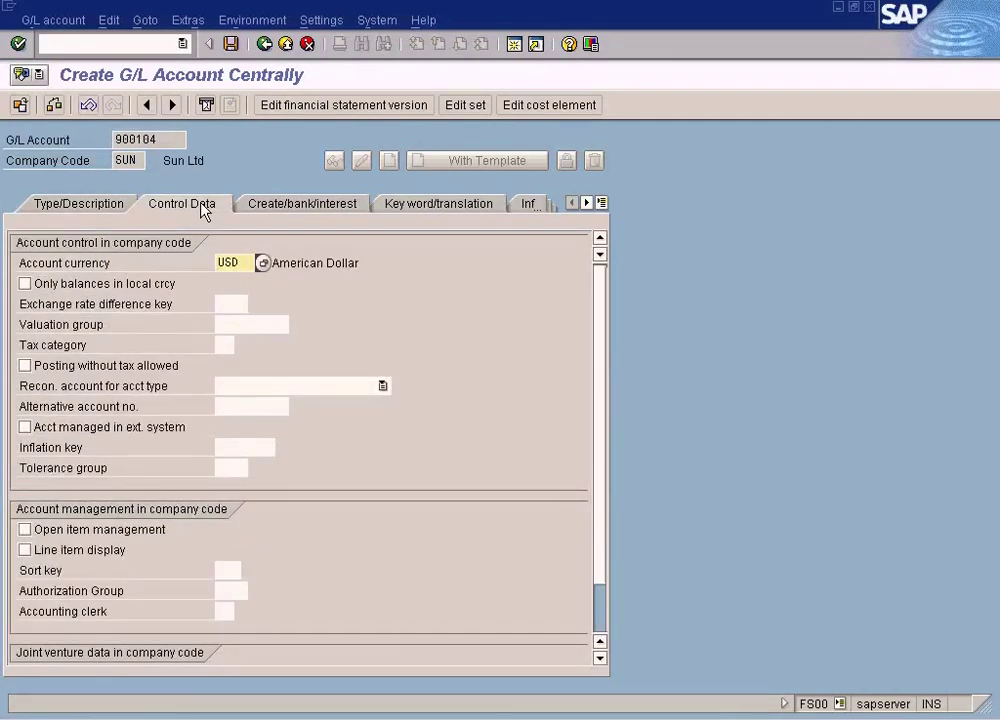
left_click(288, 208)
left_click(118, 284)
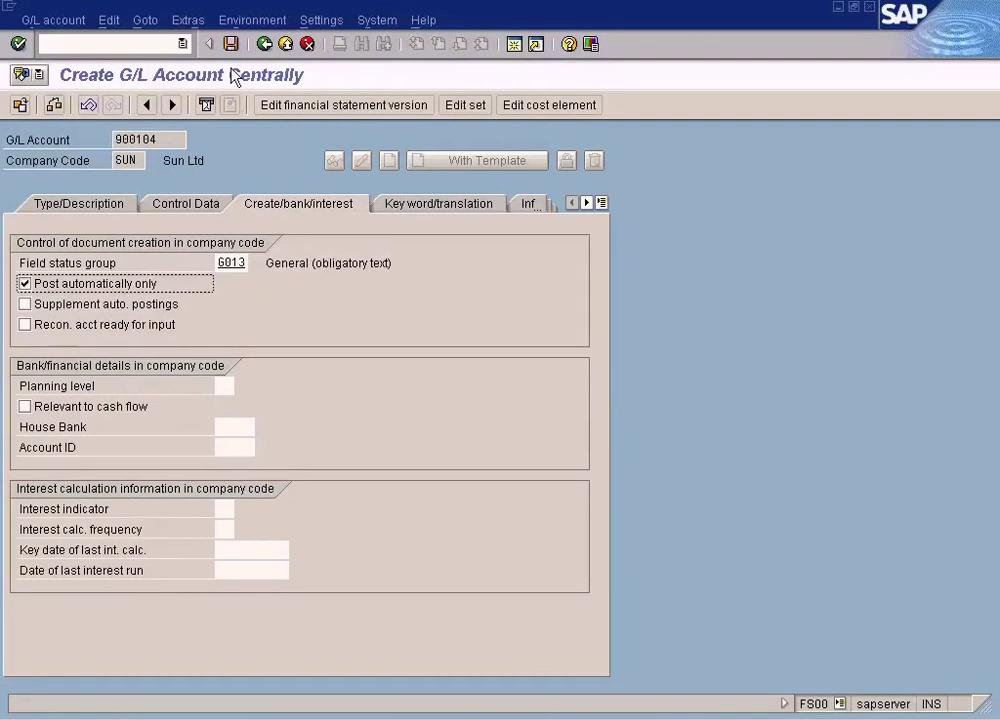
left_click(152, 140)
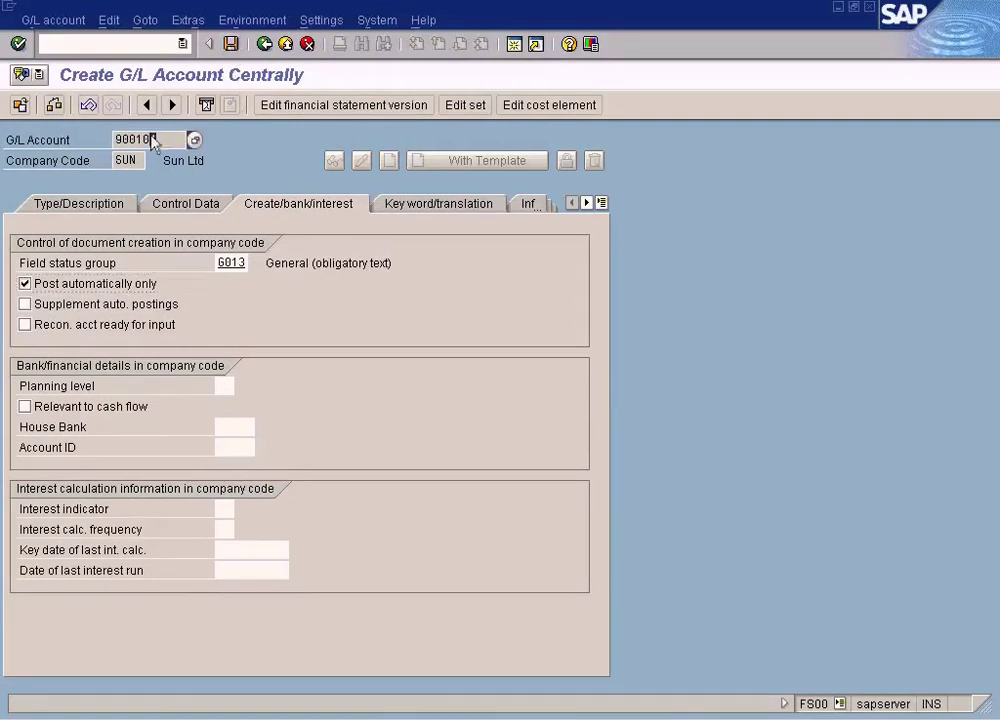
left_click(231, 44)
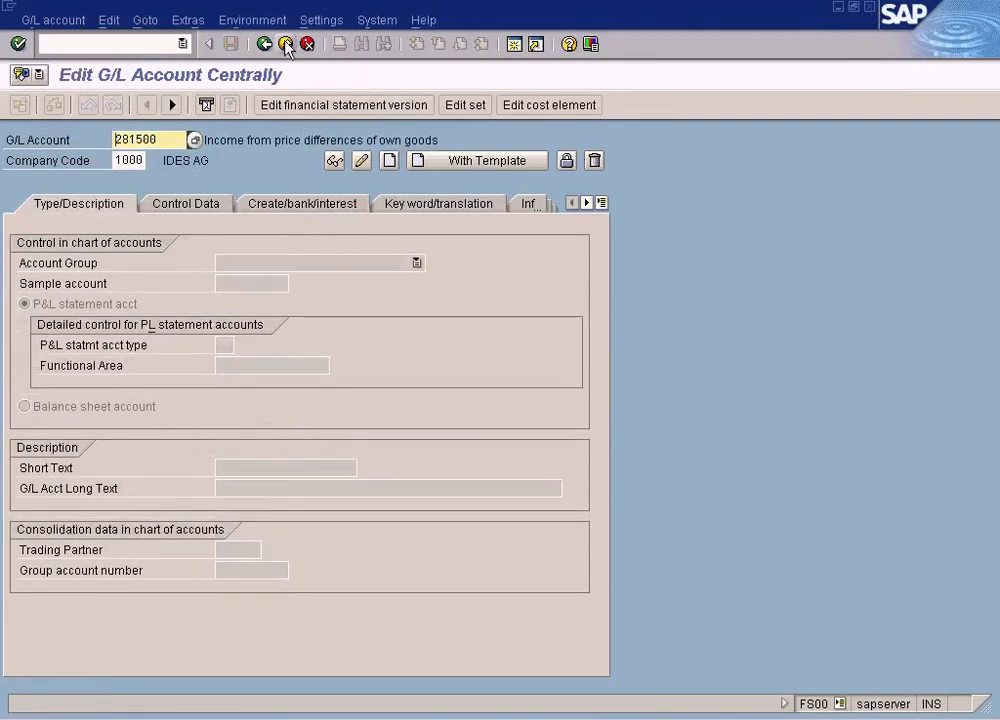
Step: Leave G/L account maintenance and start the automatic posting configuration with transaction OBYC
left_click(263, 44)
type("/")
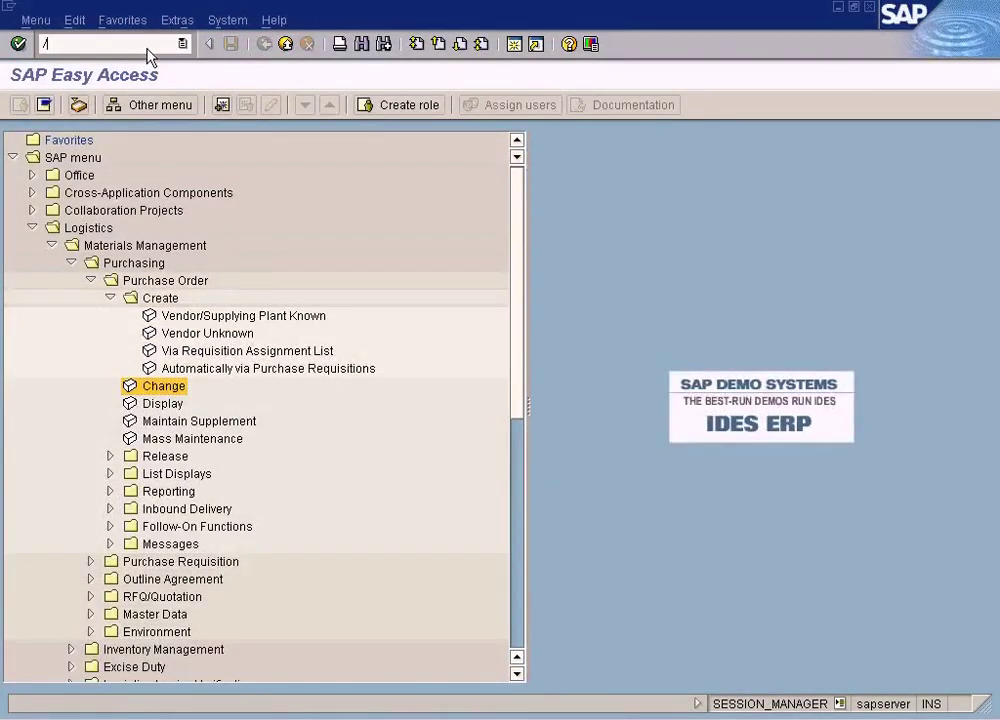
type("nobyc")
key("Return")
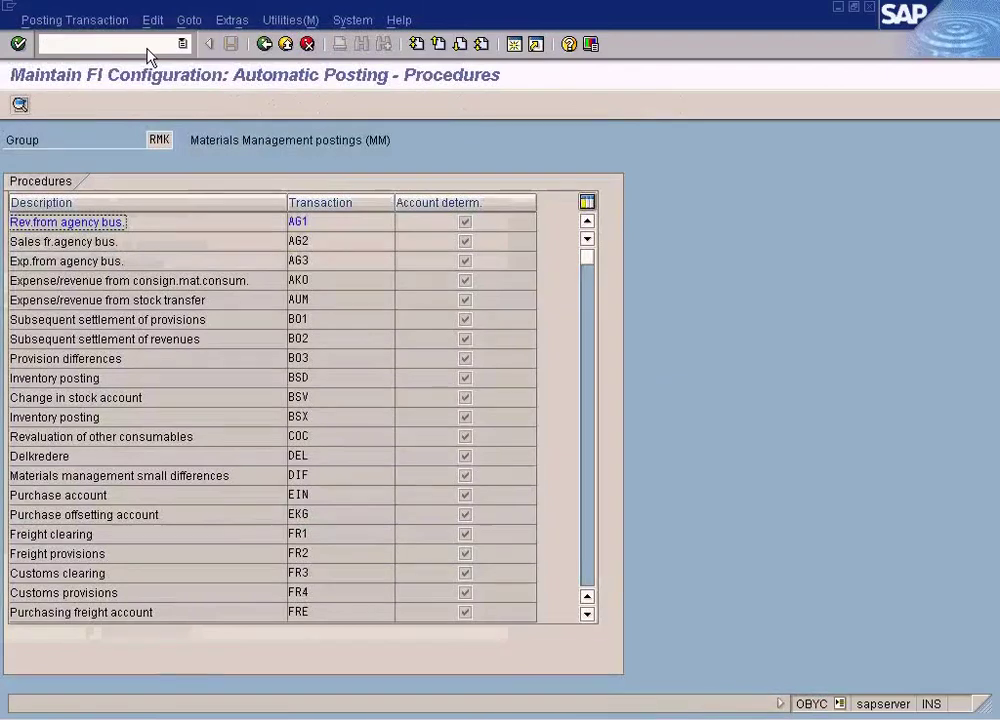
Step: Open the Cost (price) differences procedure, PRD, for chart of accounts SUN
left_click(590, 488)
left_click(590, 494)
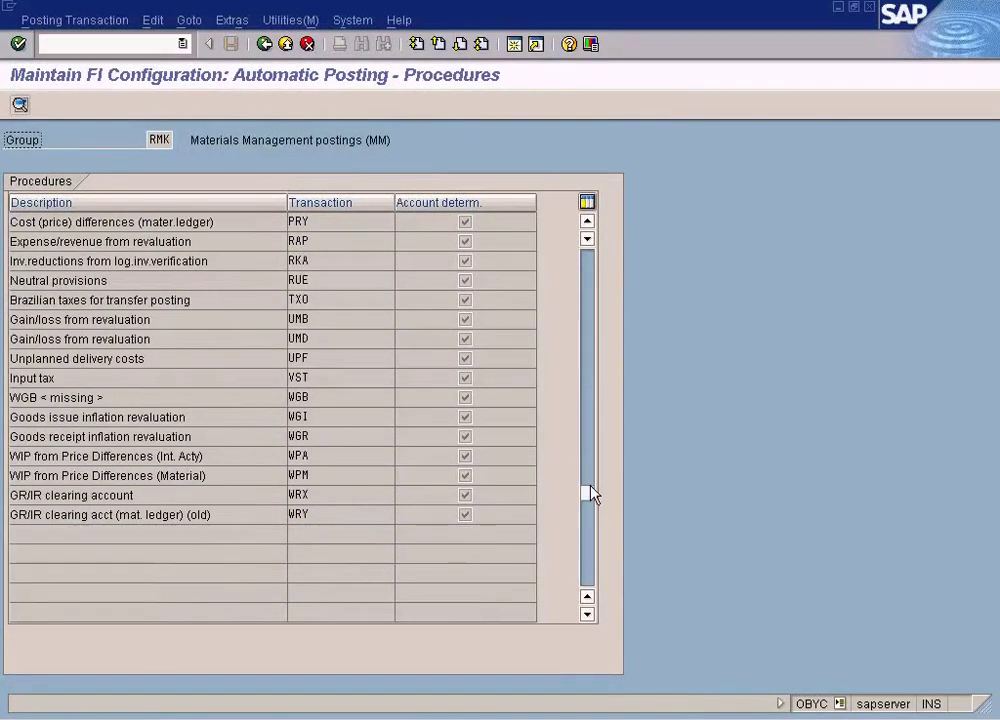
left_click(584, 394)
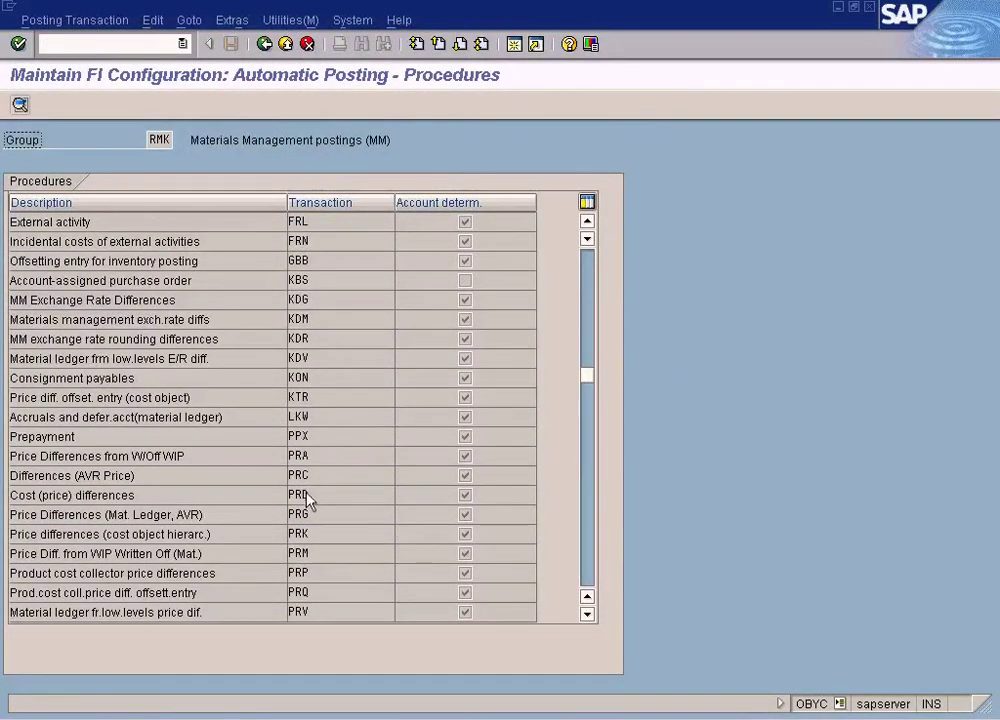
left_click_drag(196, 500, 23, 477)
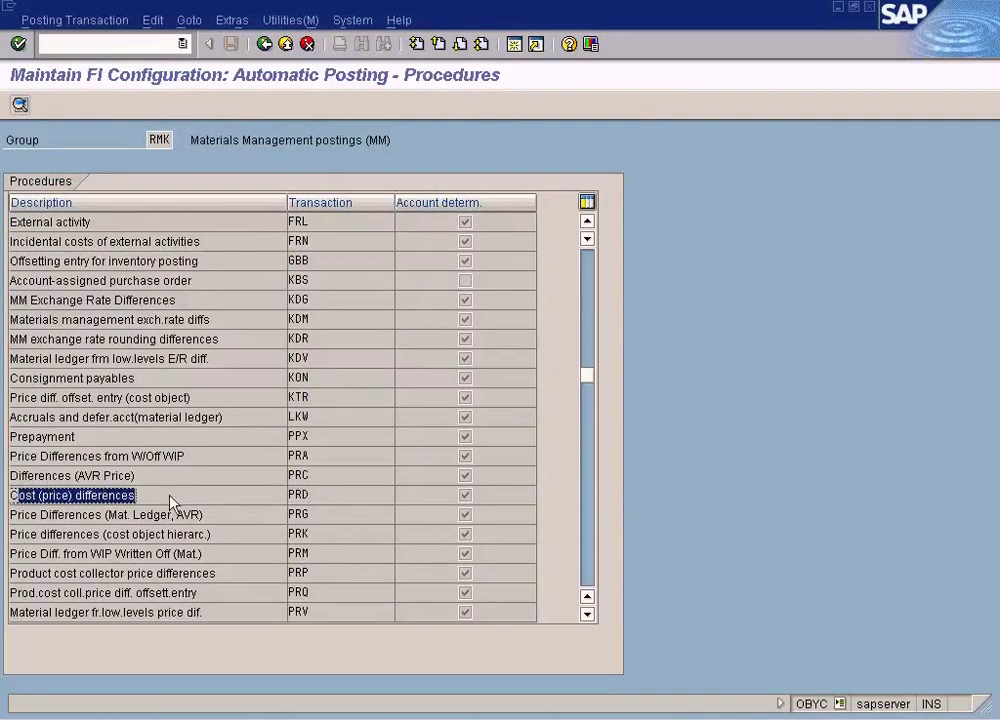
double_click(300, 502)
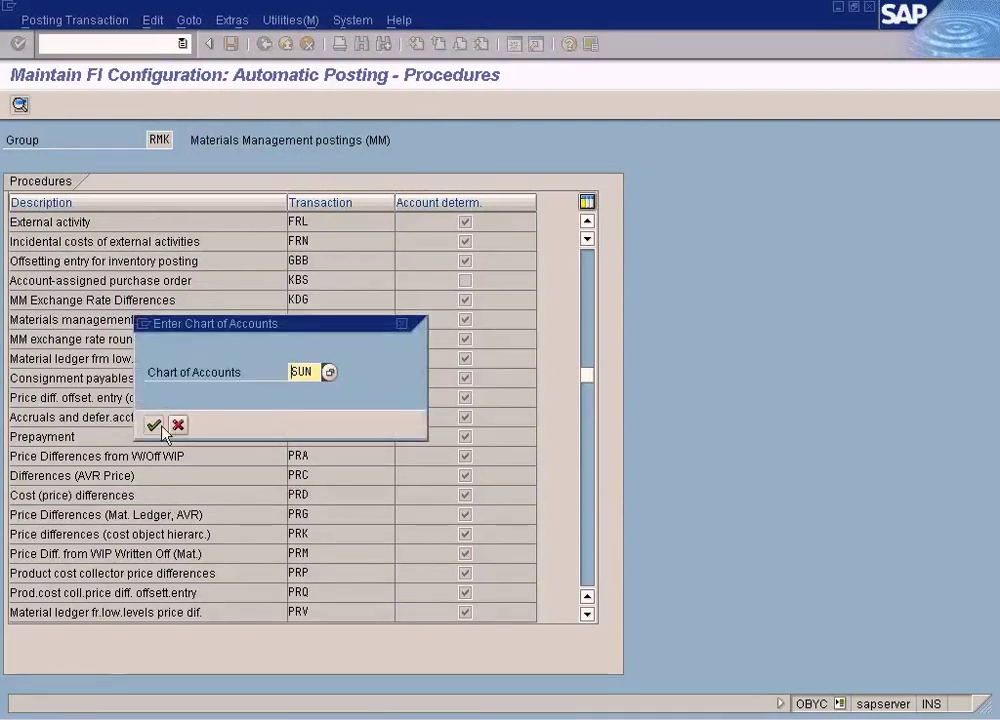
left_click(153, 425)
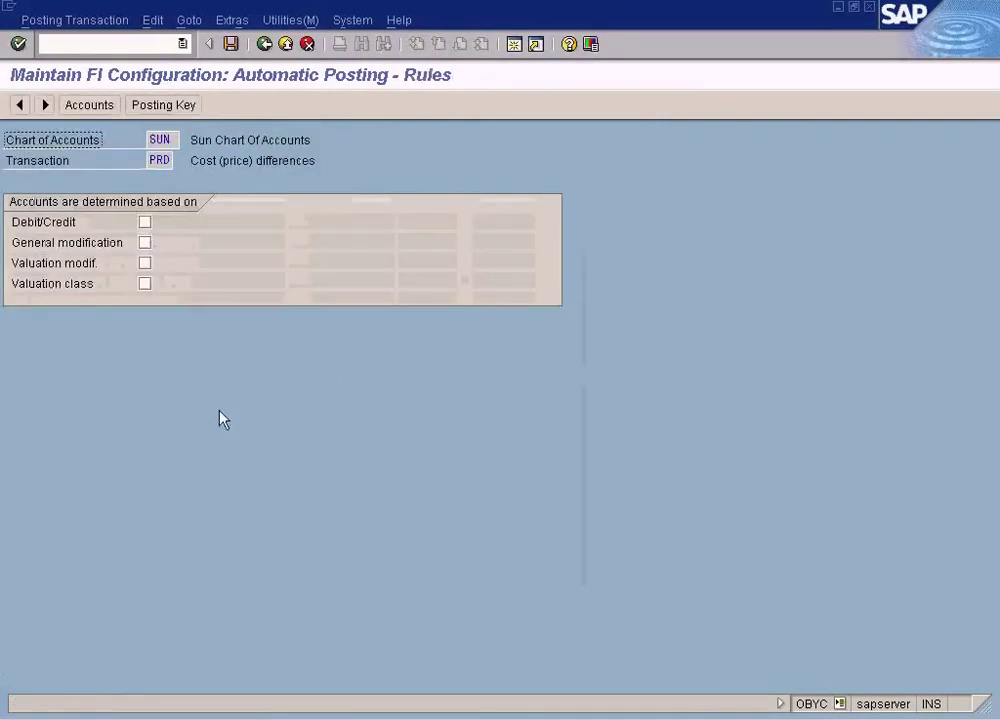
Step: Make PRD account determination depend on Debit/Credit and Valuation class, and save the rules
left_click(145, 284)
left_click(145, 222)
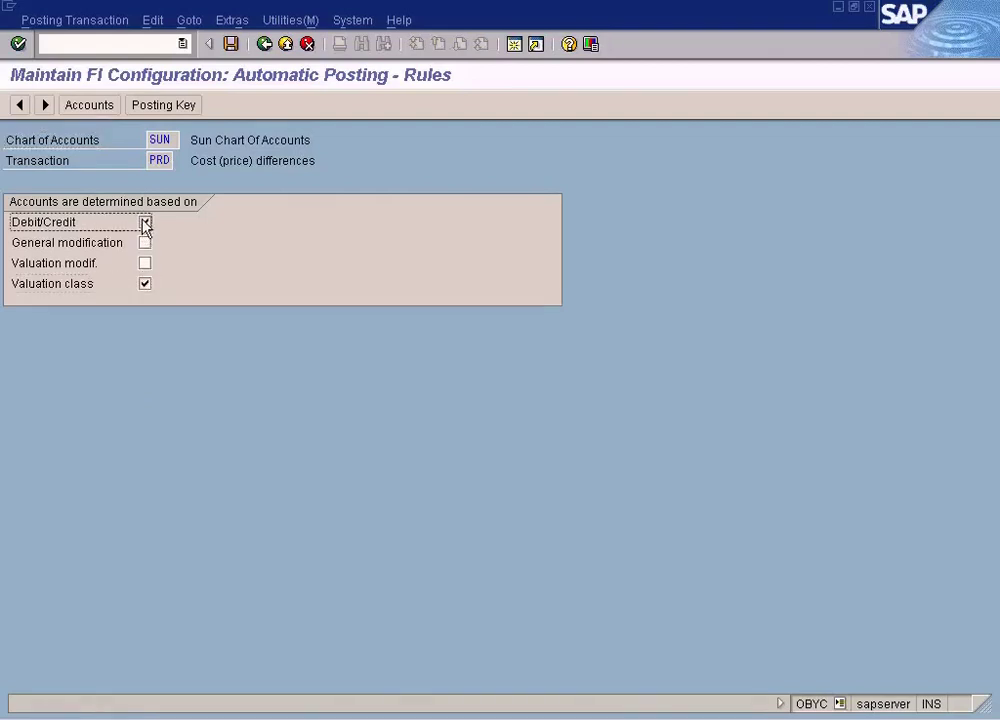
left_click(98, 106)
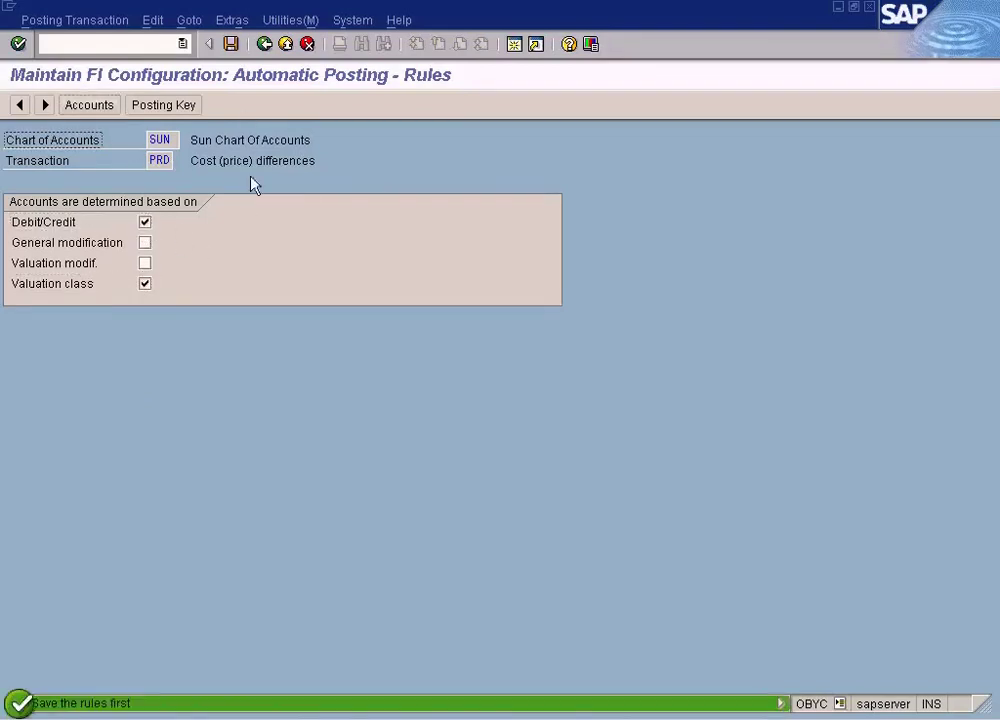
left_click(231, 44)
Step: Assign account 900104 as both debit and credit account for valuation class TYRE and save the assignment
left_click(66, 245)
key("F4")
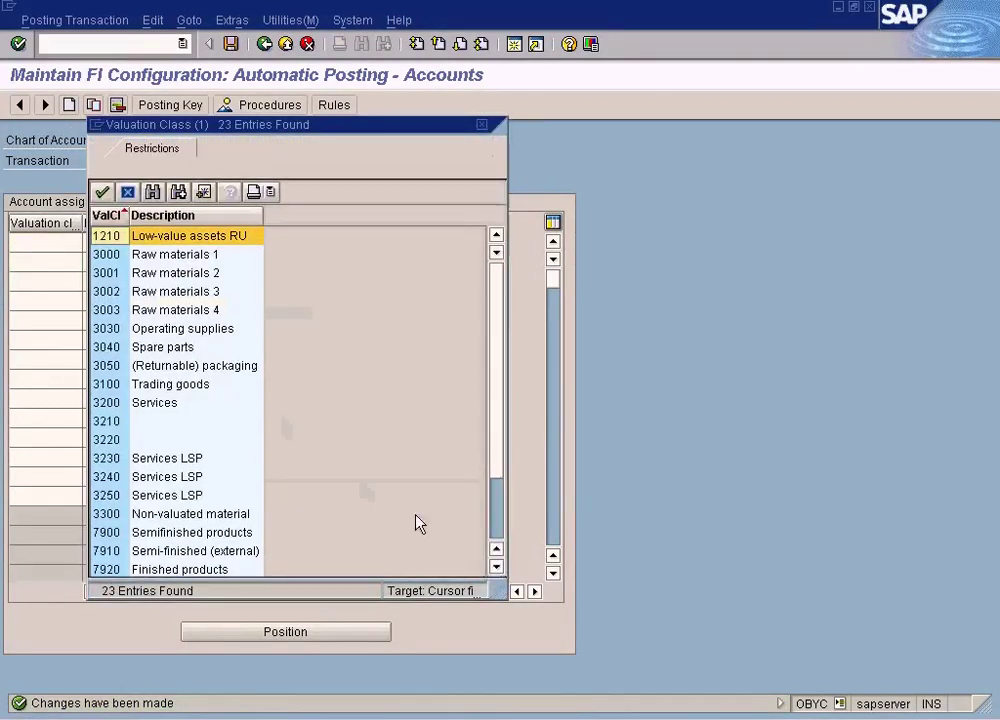
left_click(496, 526)
double_click(183, 556)
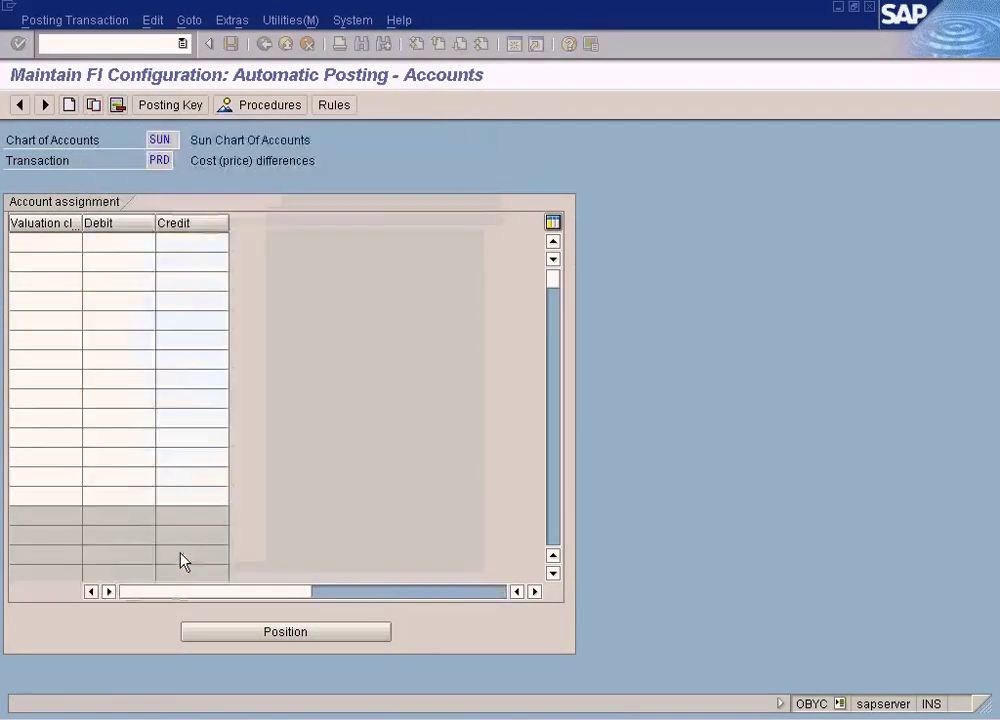
key("Tab")
type("900104")
key("Tab")
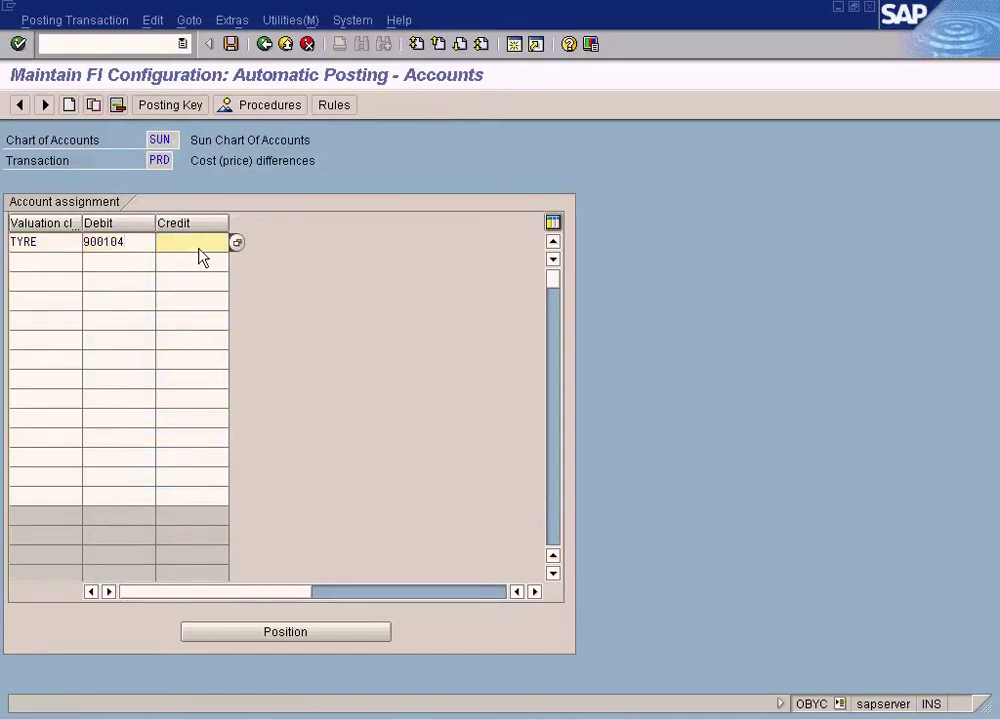
type("900104")
left_click(231, 44)
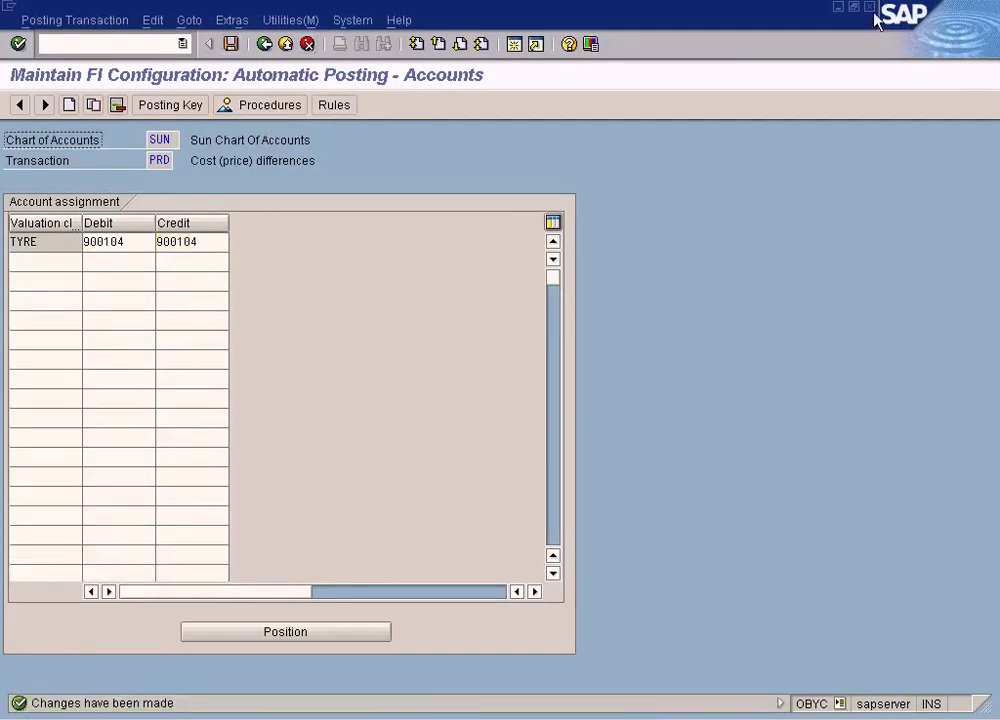
Step: Switch to the purchase order goods receipt session and try to post the receipt of 6 EA of Tyre A
key("alt+Tab")
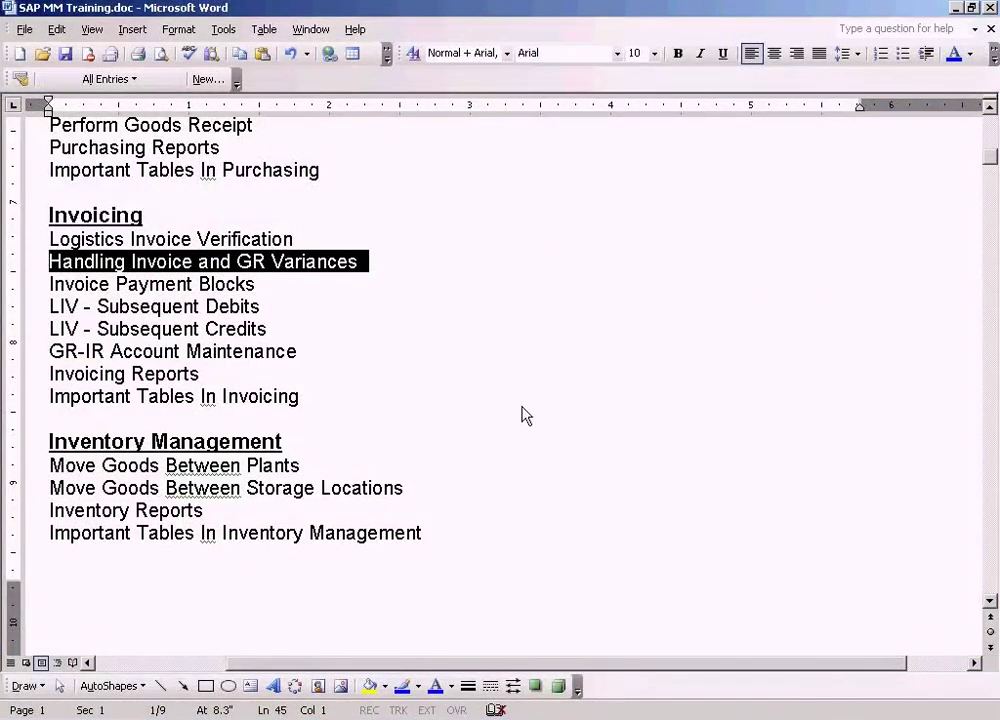
left_click(346, 718)
left_click(352, 692)
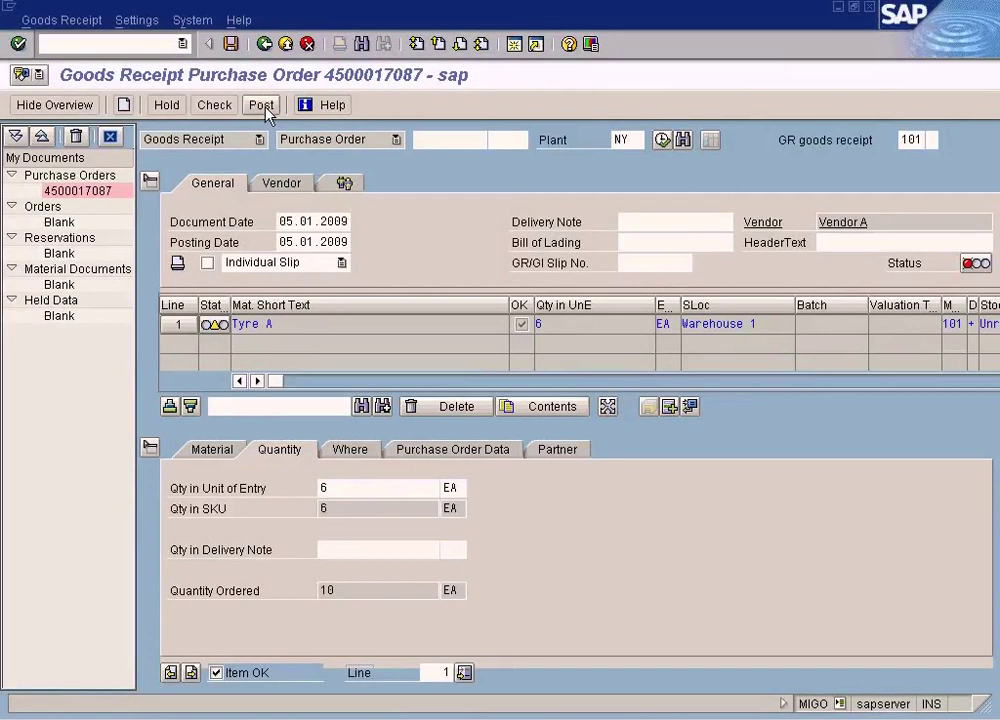
left_click(262, 105)
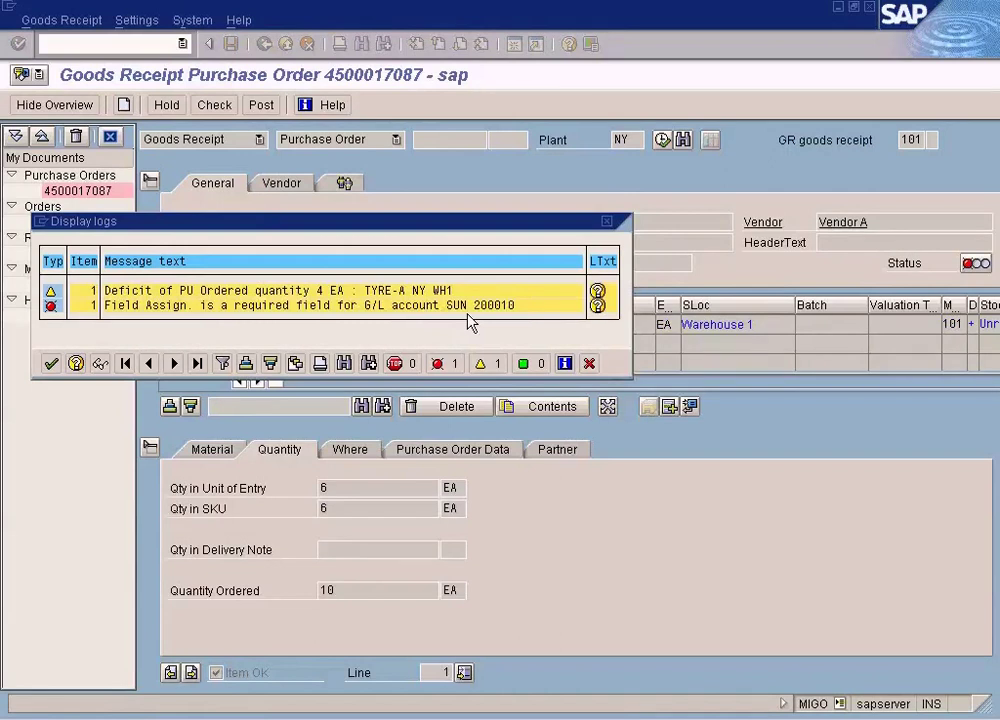
Step: Read the long text of the error about the required Assign. field for G/L account 200010 and close it
left_click(599, 308)
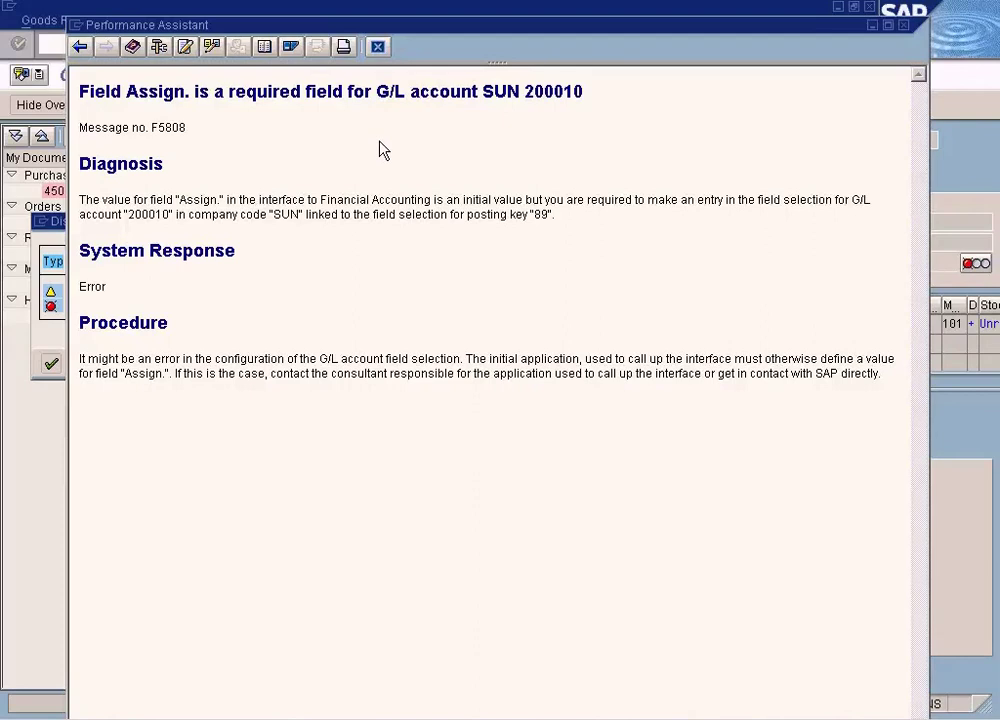
key("Escape")
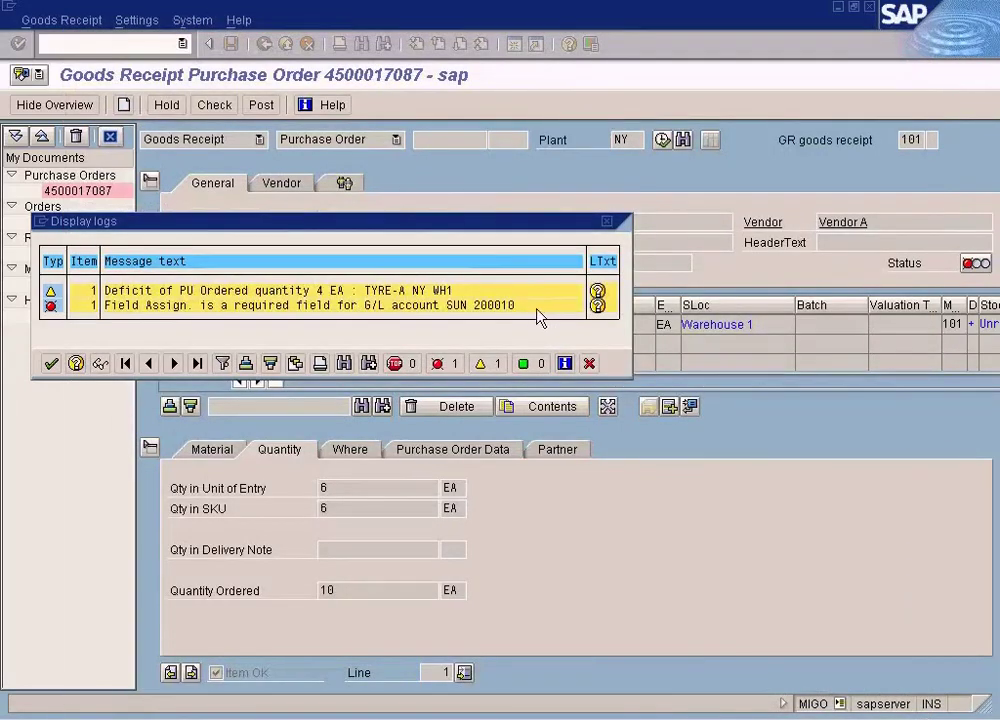
left_click(598, 306)
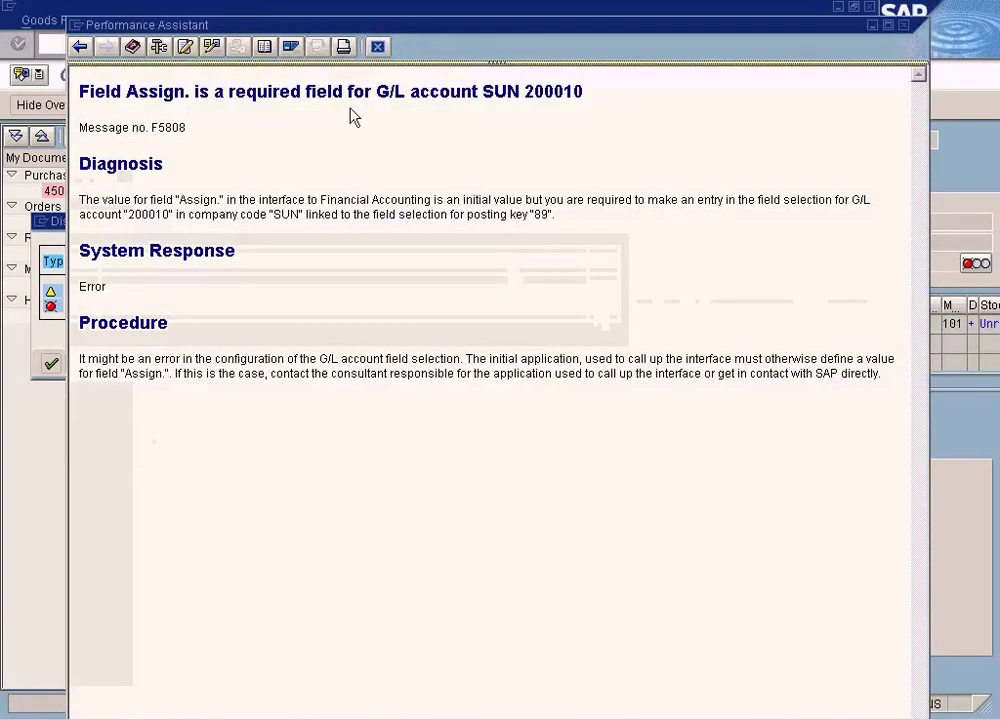
double_click(555, 95)
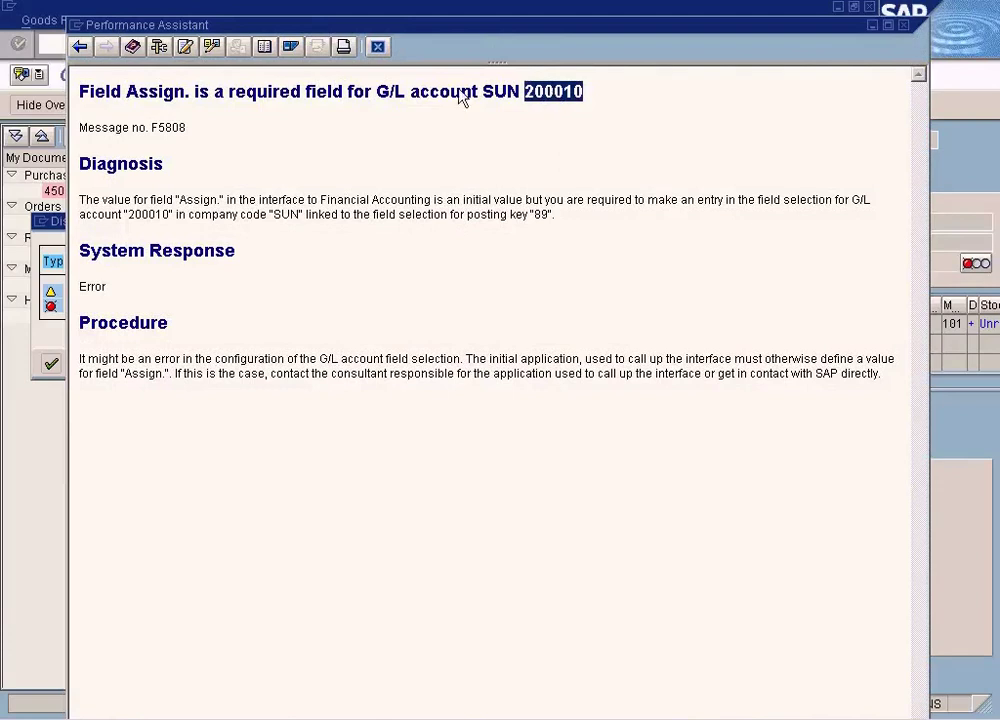
left_click(377, 46)
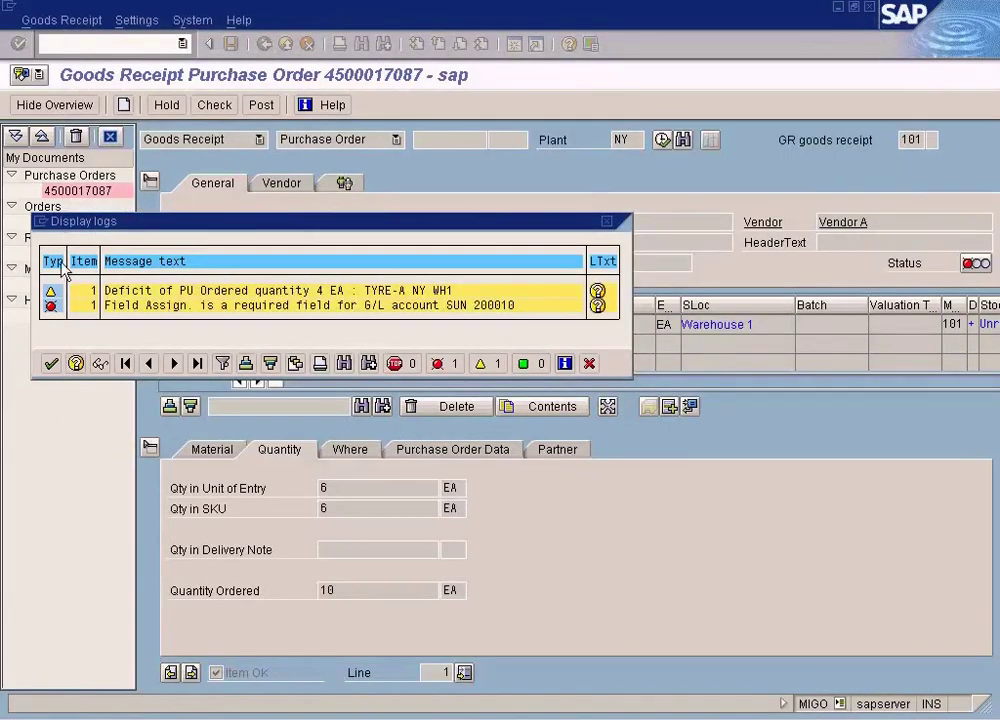
Step: Open a new session and display G/L account 200010 of company code SUN in transaction FS00
left_click(40, 222)
left_click(60, 286)
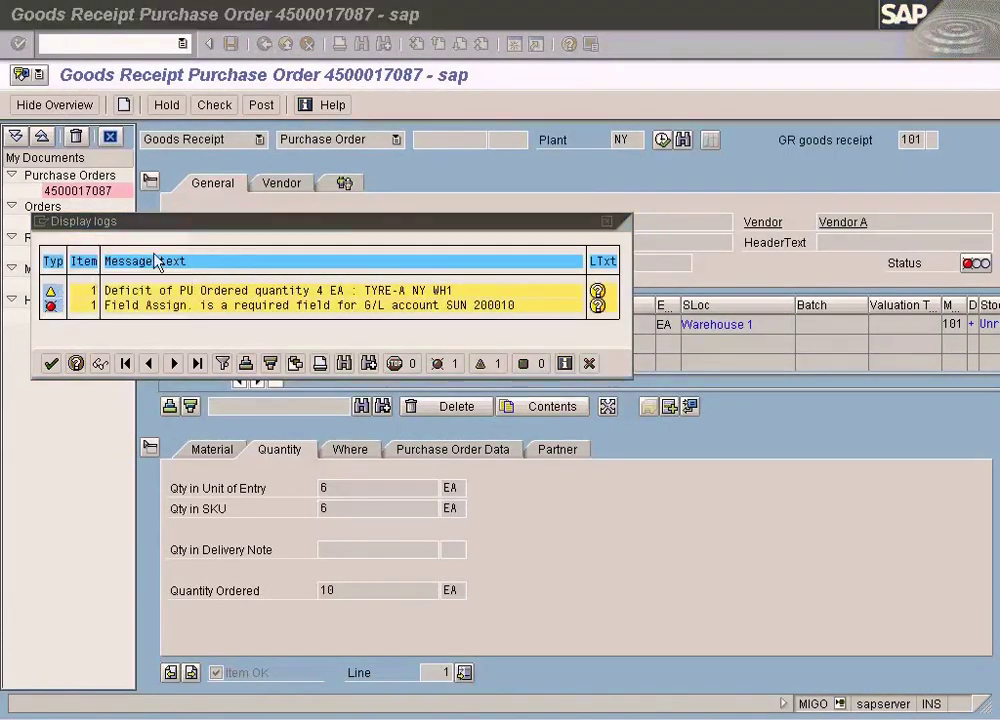
type("fs00")
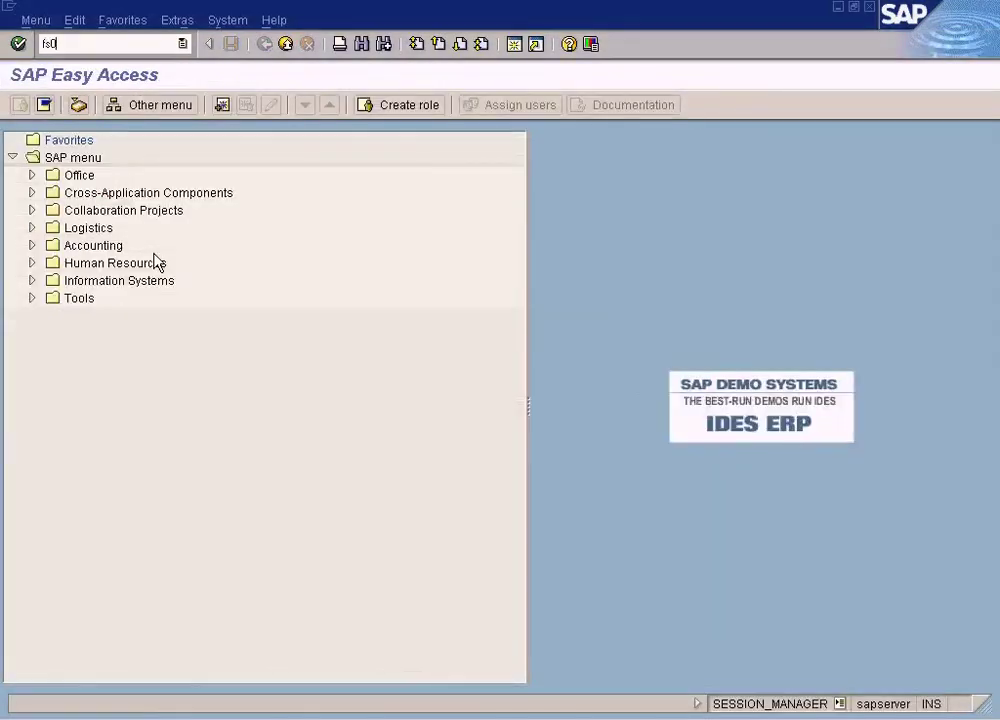
key("Return")
key("shift+End")
type("200010")
key("Return")
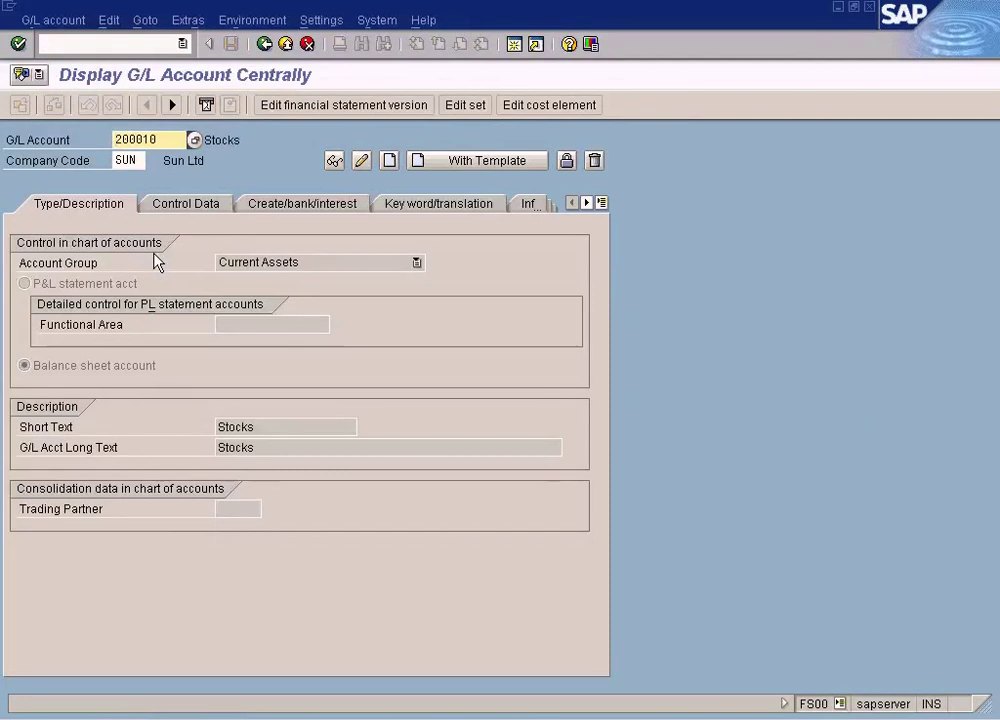
Step: Examine the type, control data and document creation settings of G/L account 200010
left_click(192, 208)
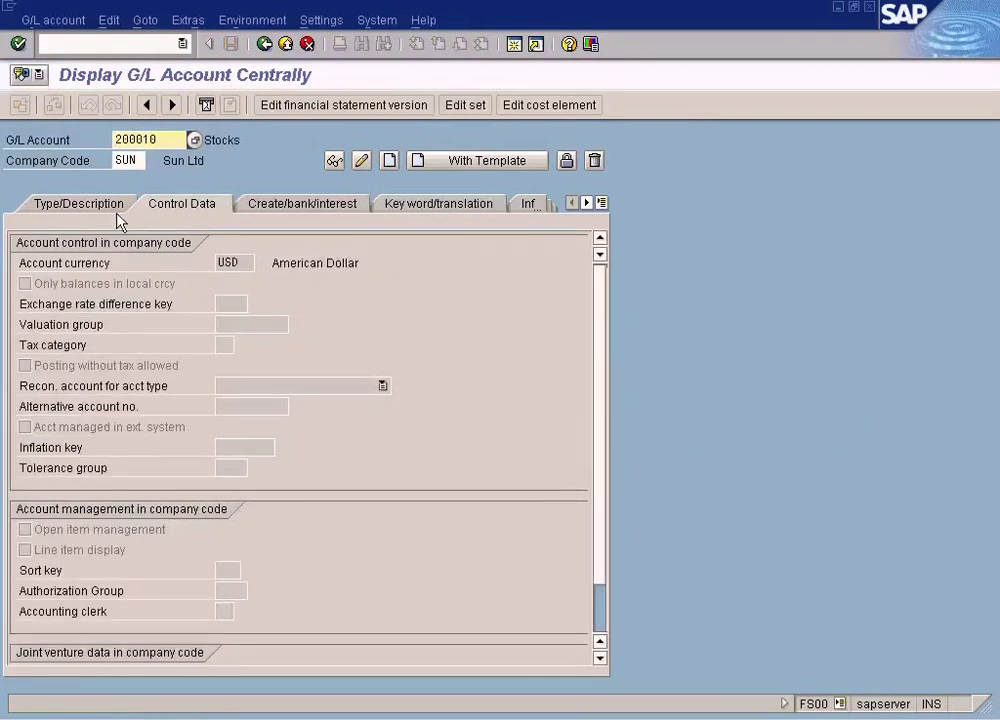
left_click(90, 212)
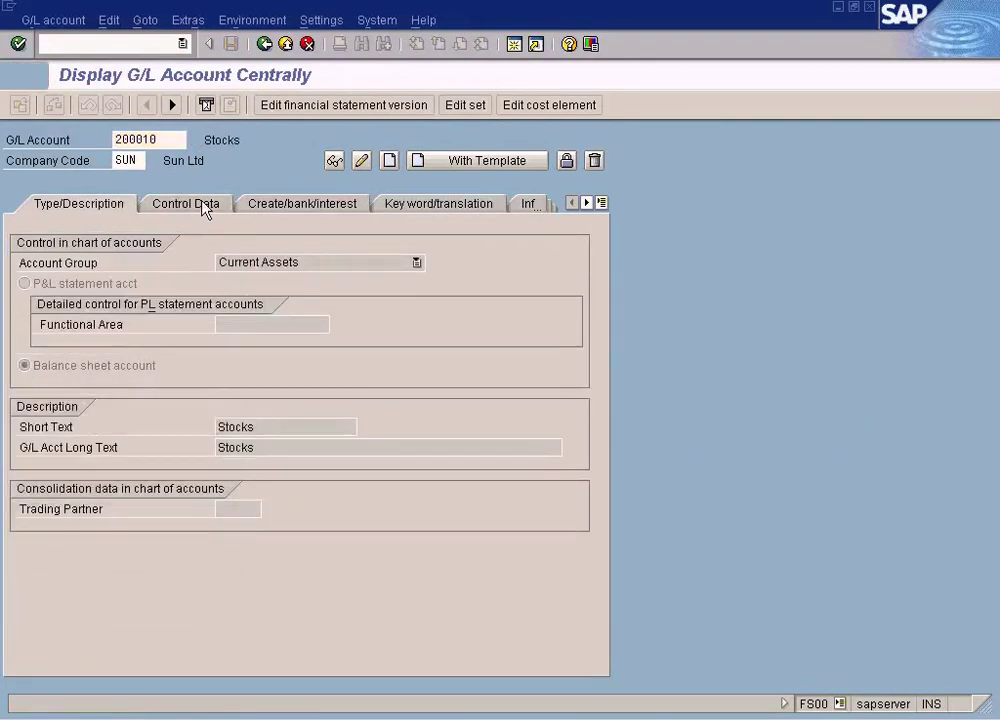
left_click(204, 208)
left_click(299, 205)
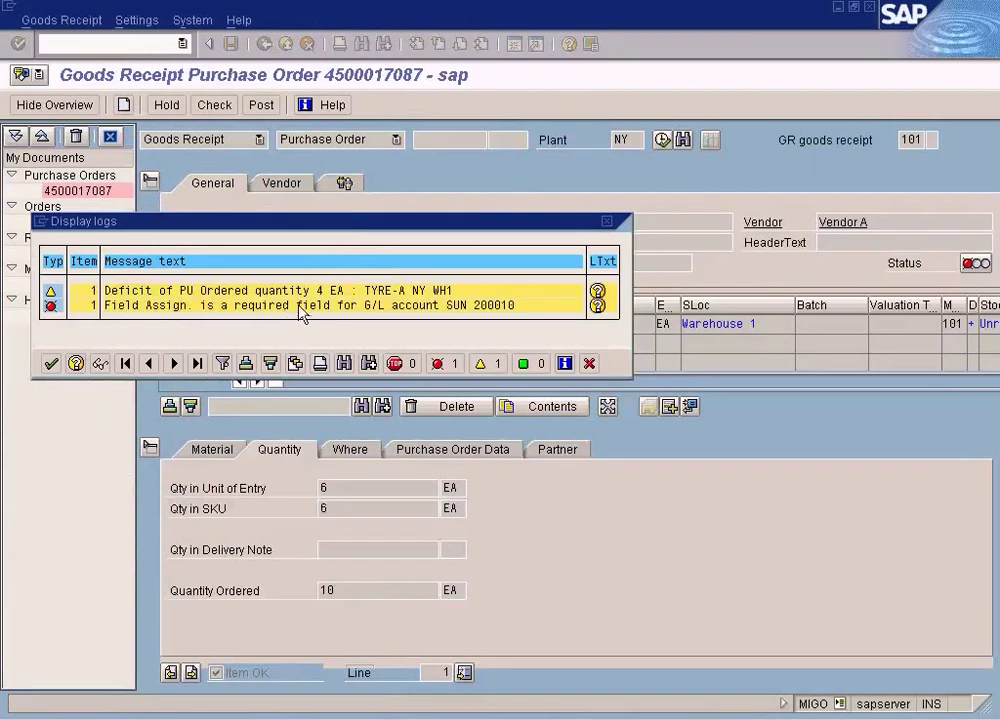
Step: Return to the goods receipt log, reread the Assign. field error's diagnosis and procedure, and close the explanation
left_click(602, 307)
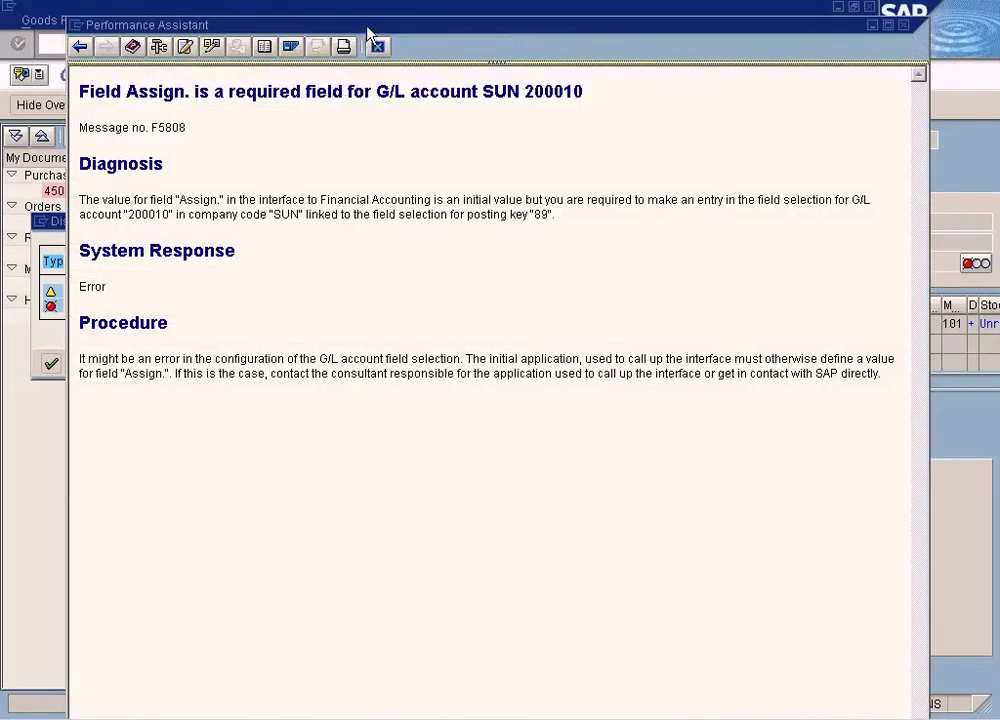
left_click_drag(368, 30, 496, 51)
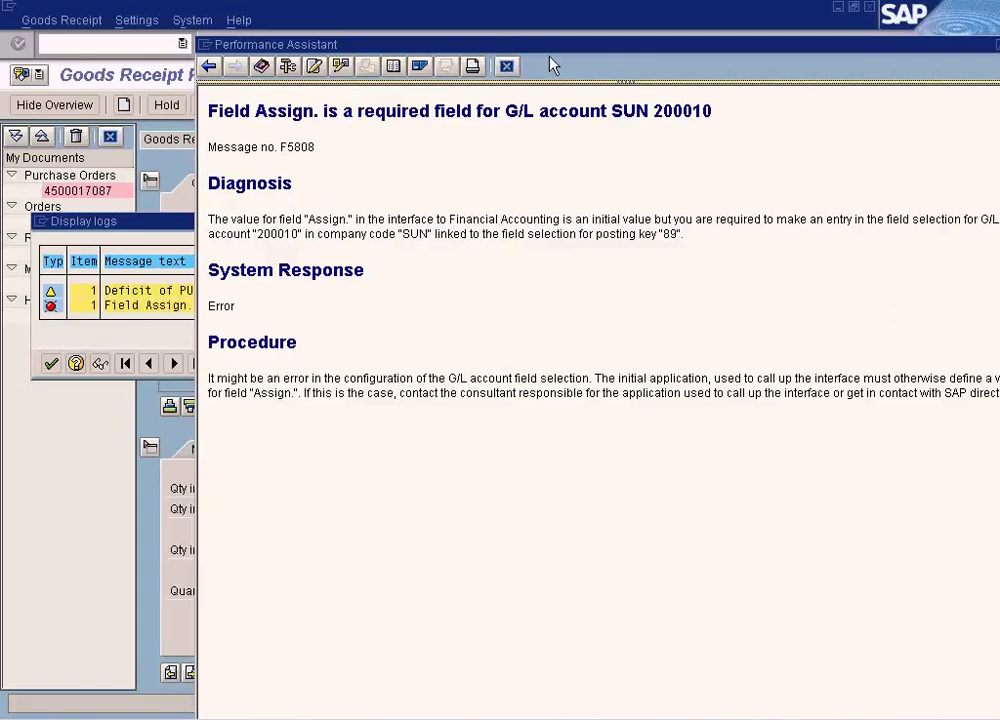
left_click_drag(562, 52, 449, 47)
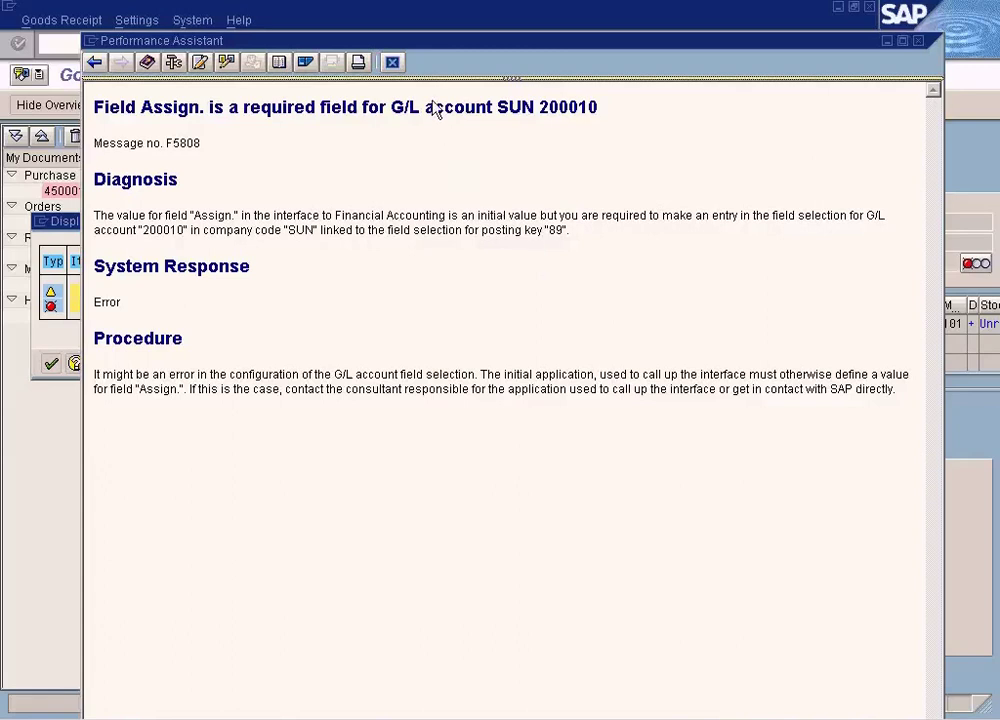
left_click(392, 62)
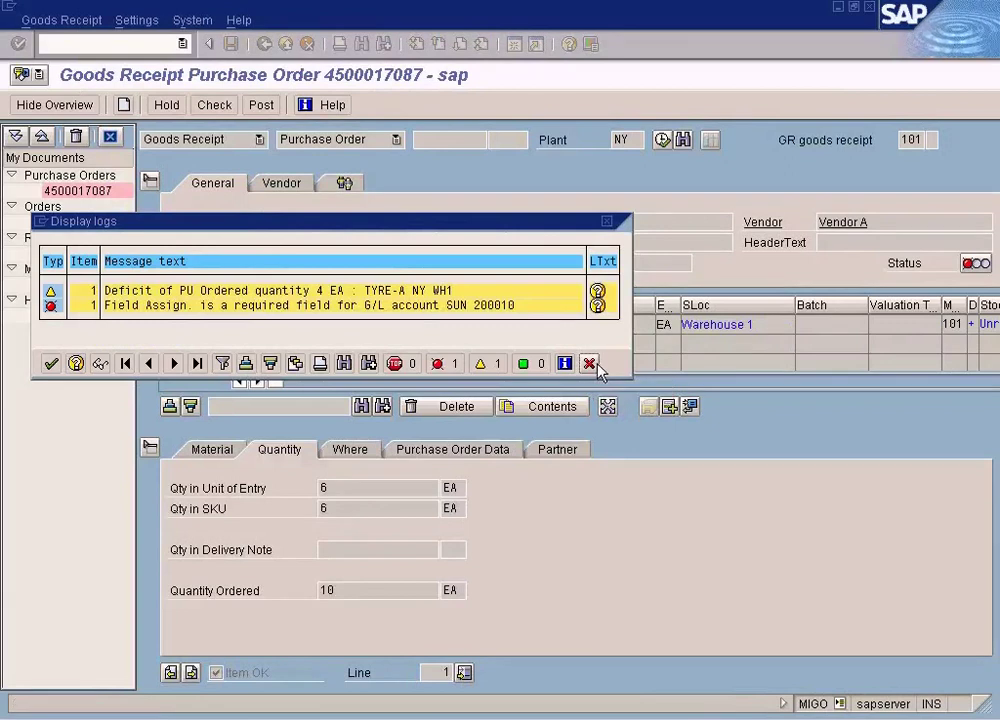
Step: Close the goods receipt log and look through the receipt's header, location, purchase order and partner details and the remaining item columns
left_click(594, 365)
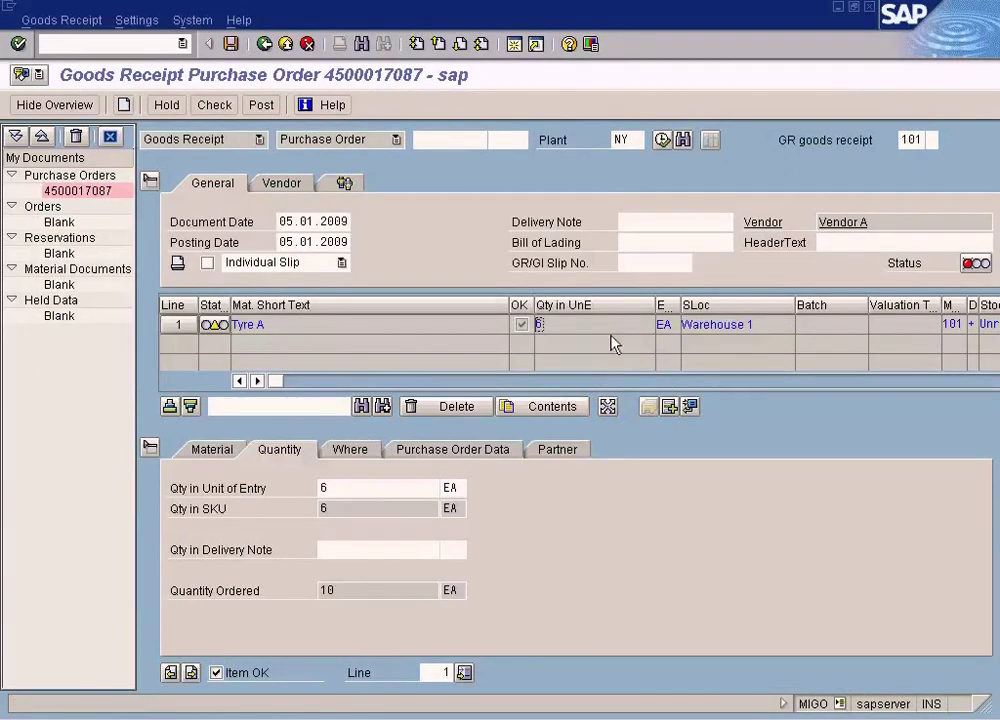
left_click(289, 187)
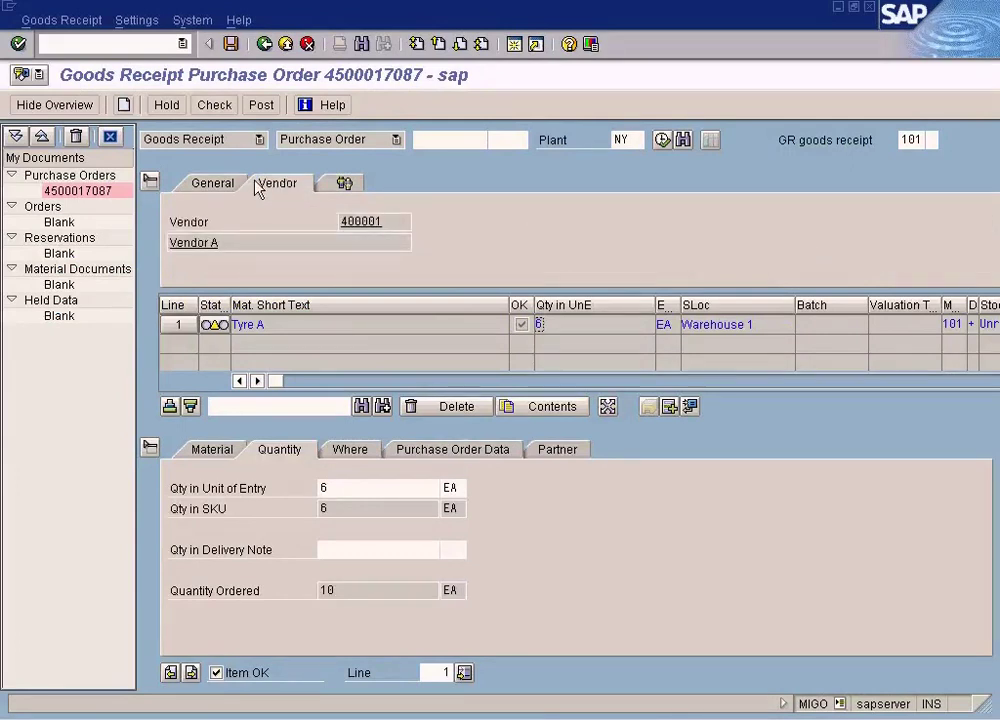
left_click(224, 183)
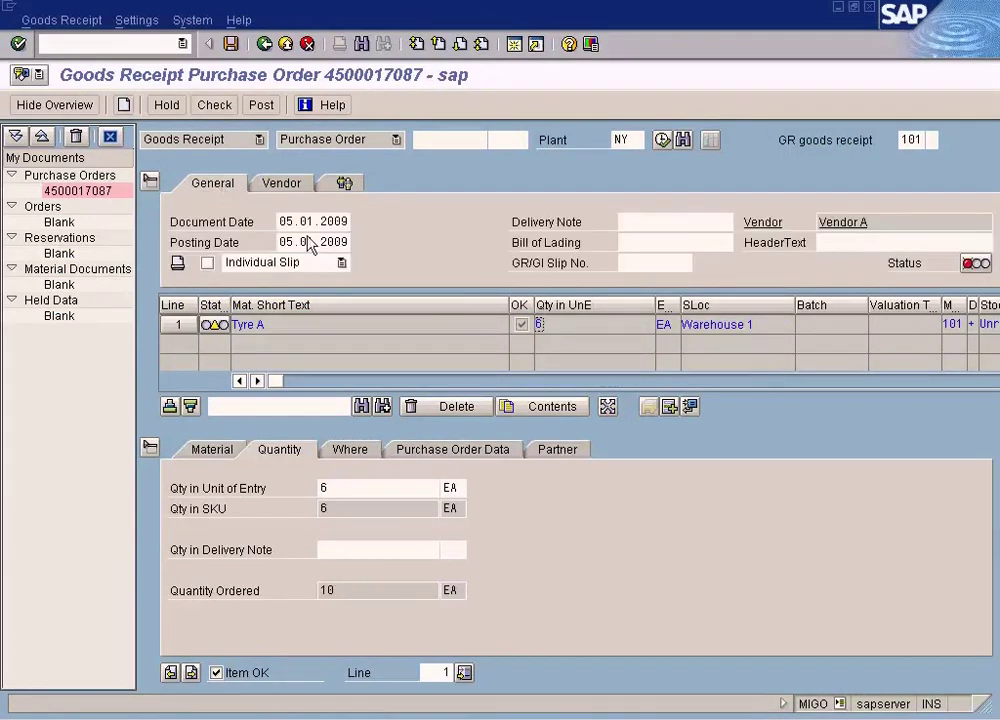
left_click(352, 452)
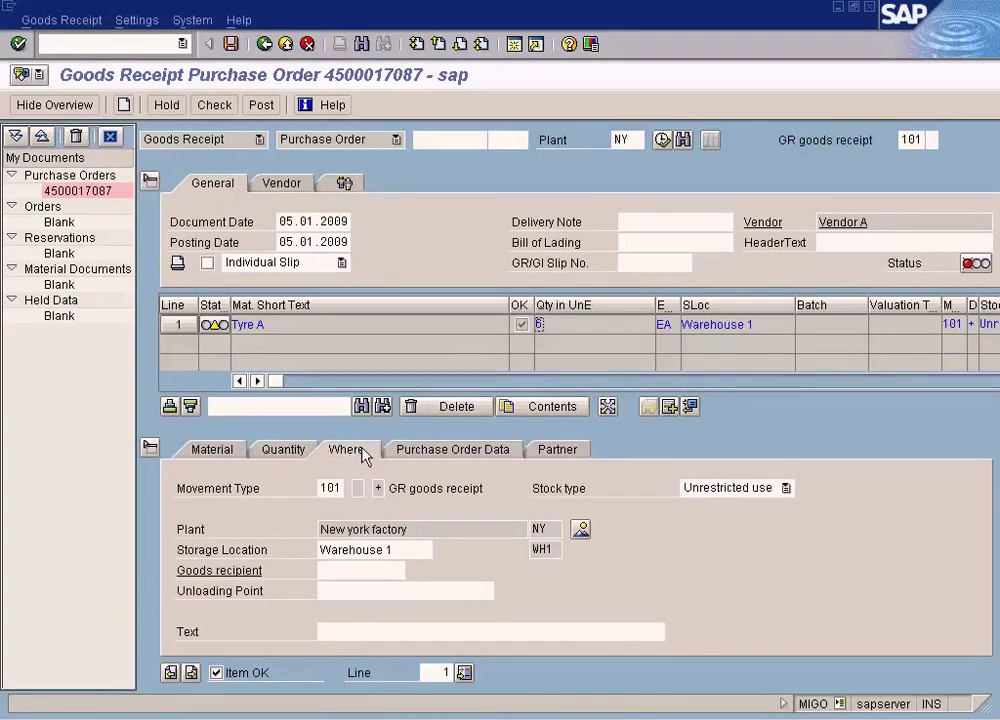
left_click(445, 455)
left_click(553, 450)
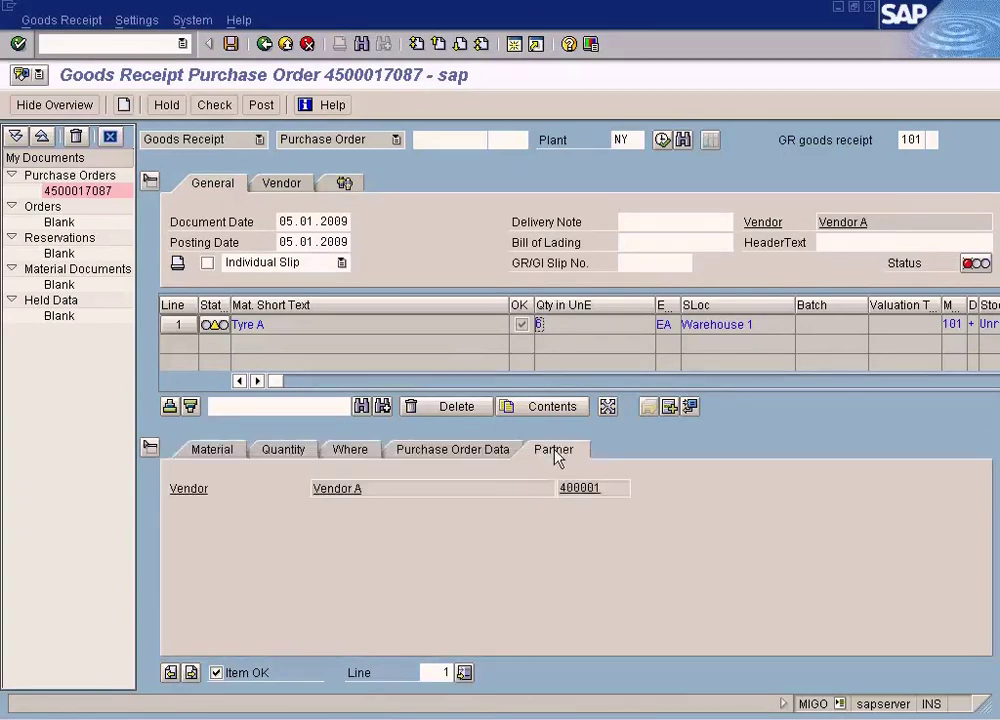
left_click(952, 381)
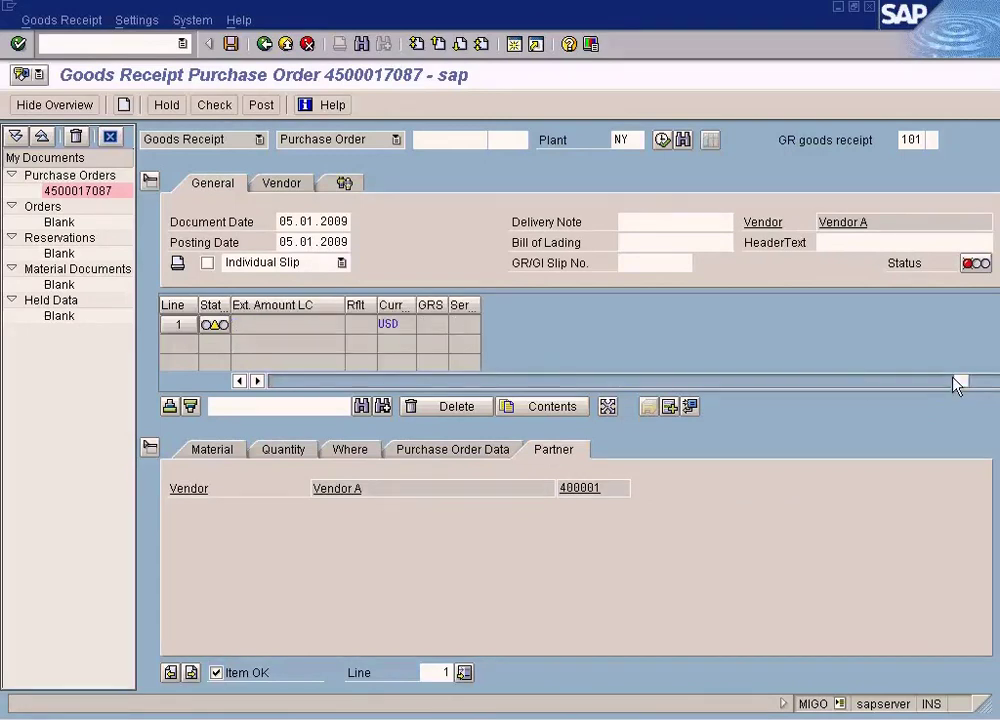
left_click(320, 386)
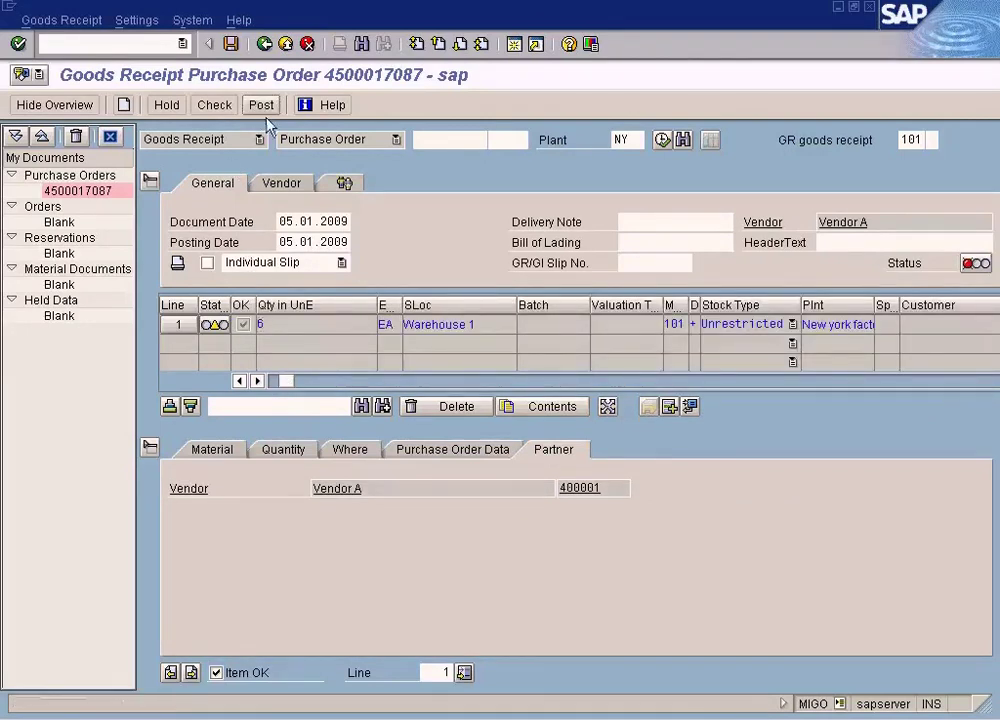
Step: Reread the long text of the Assign. field error, and open the SAP customizing guide through transaction SPRO in a new session
left_click(600, 308)
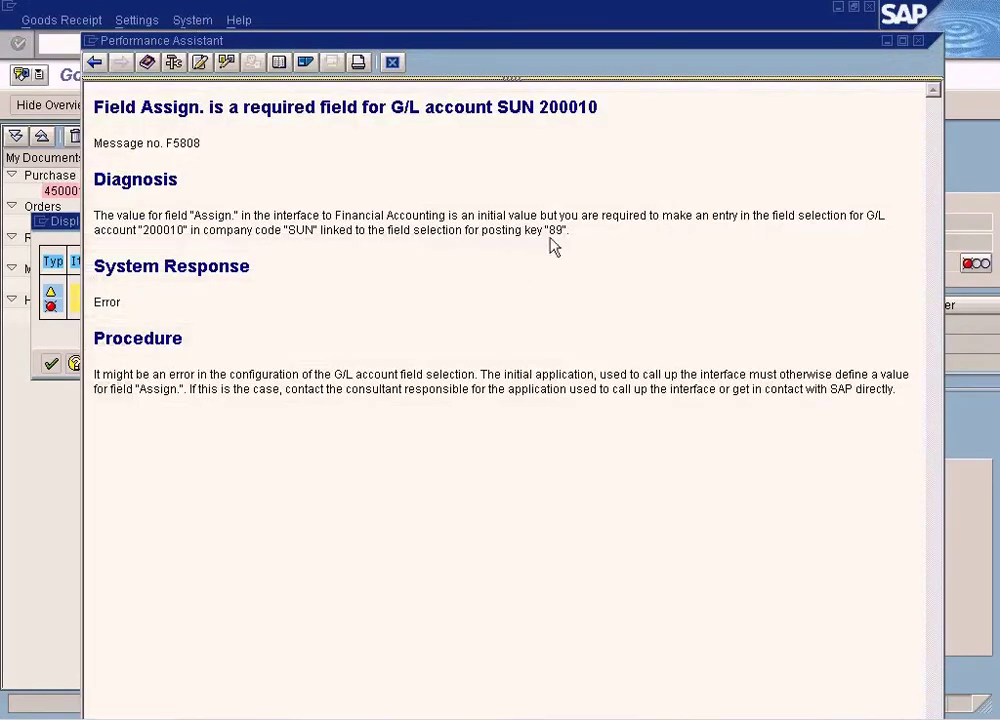
left_click(392, 62)
left_click(40, 221)
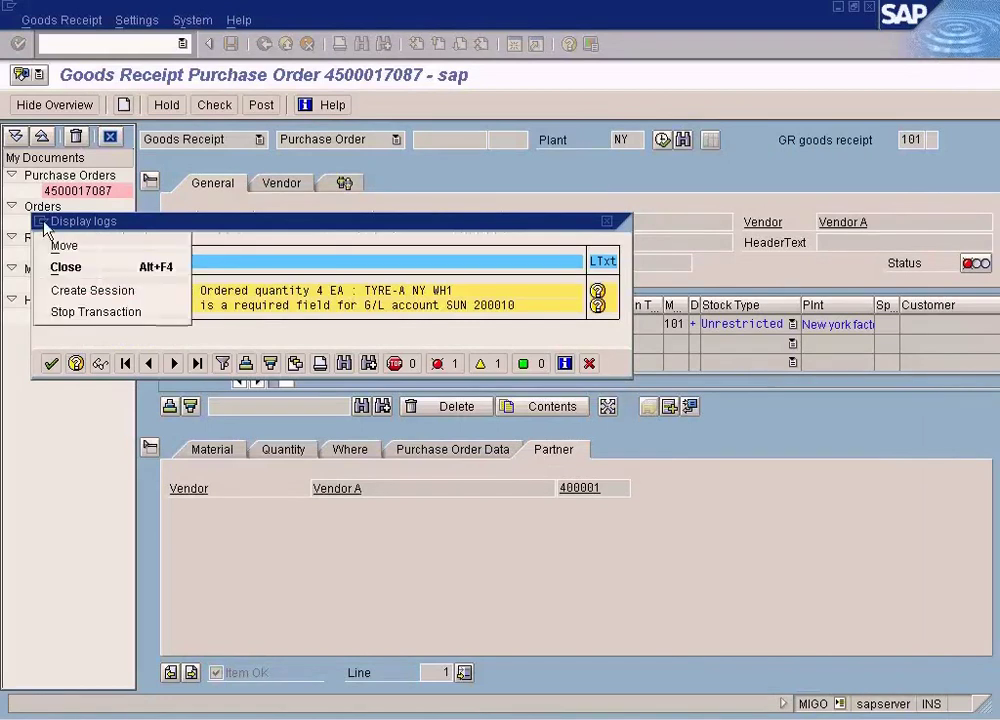
left_click(55, 287)
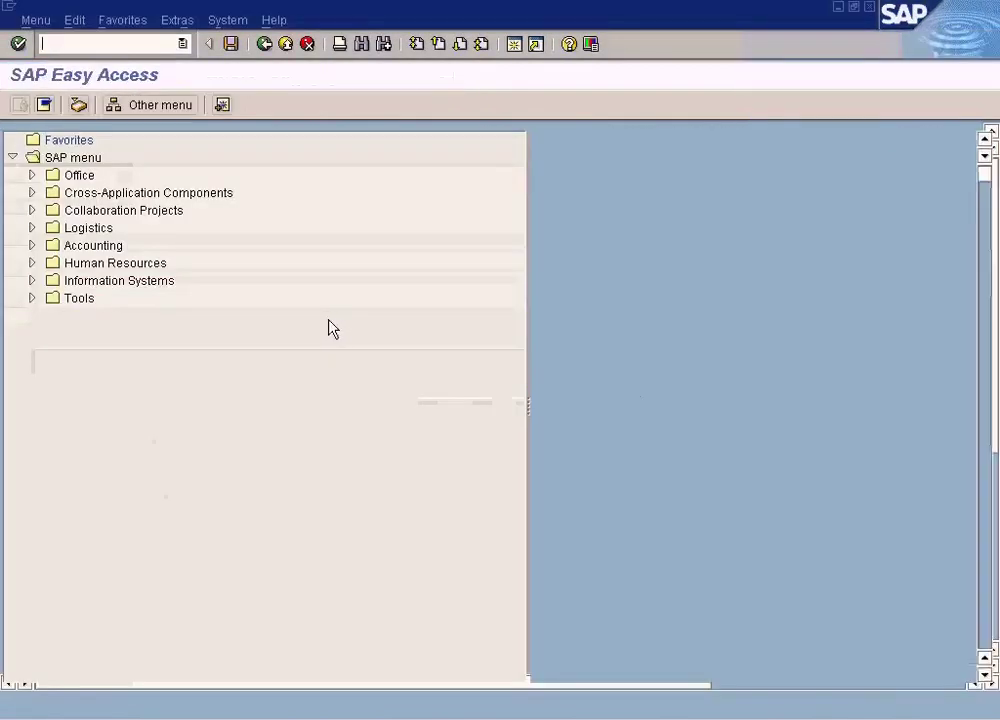
type("/nspro")
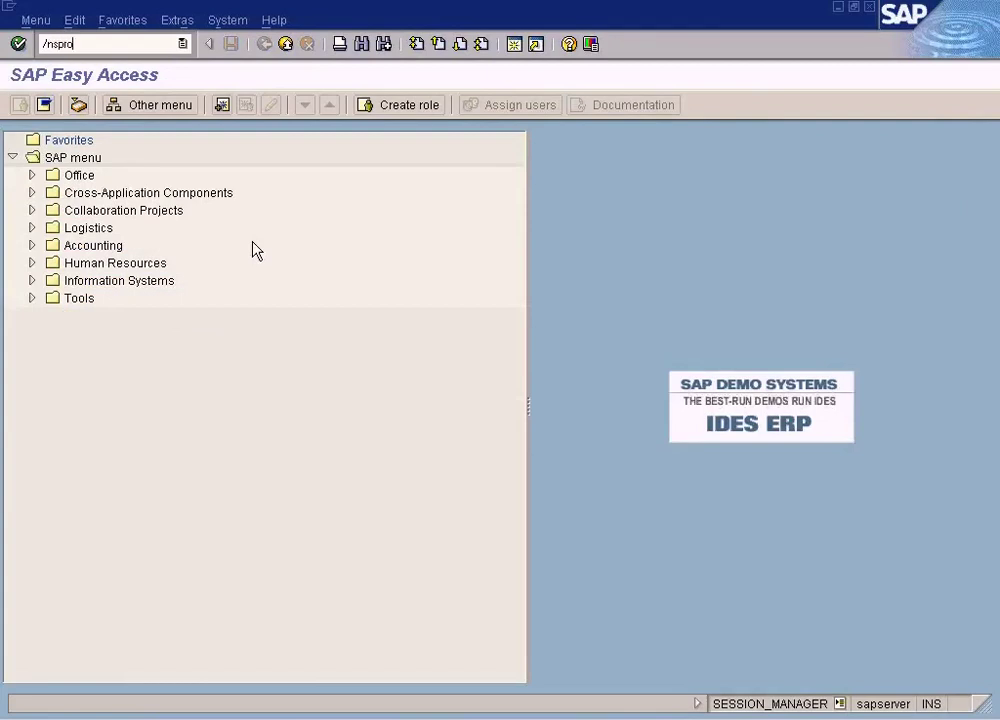
key("Return")
left_click(118, 107)
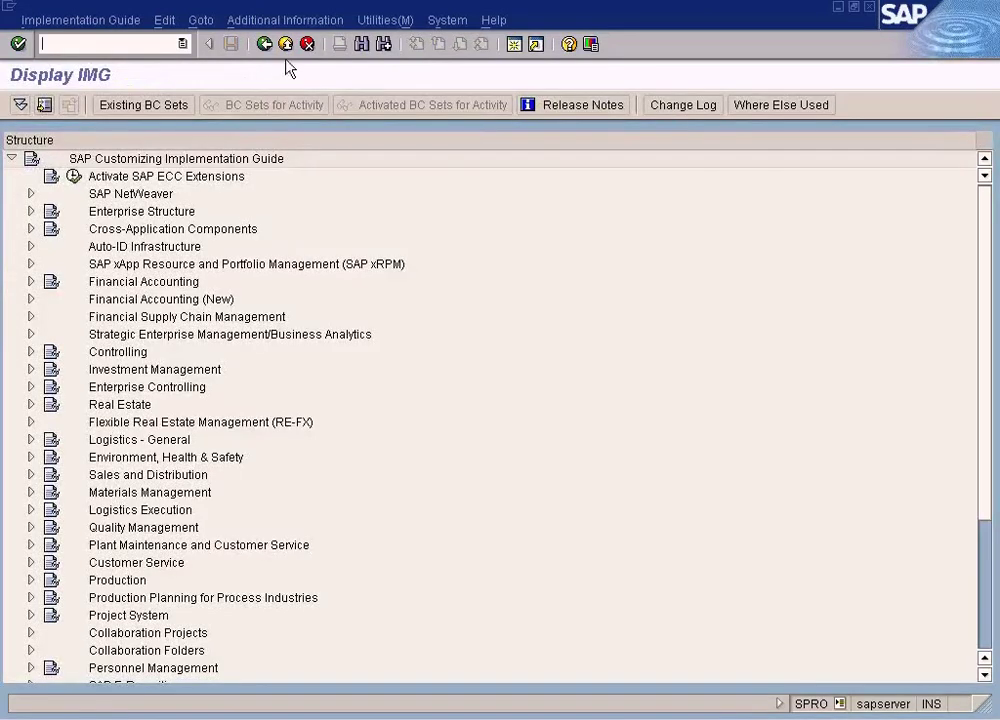
Step: Search the customizing guide for "posting key"
left_click(358, 45)
type("posting key")
key("Return")
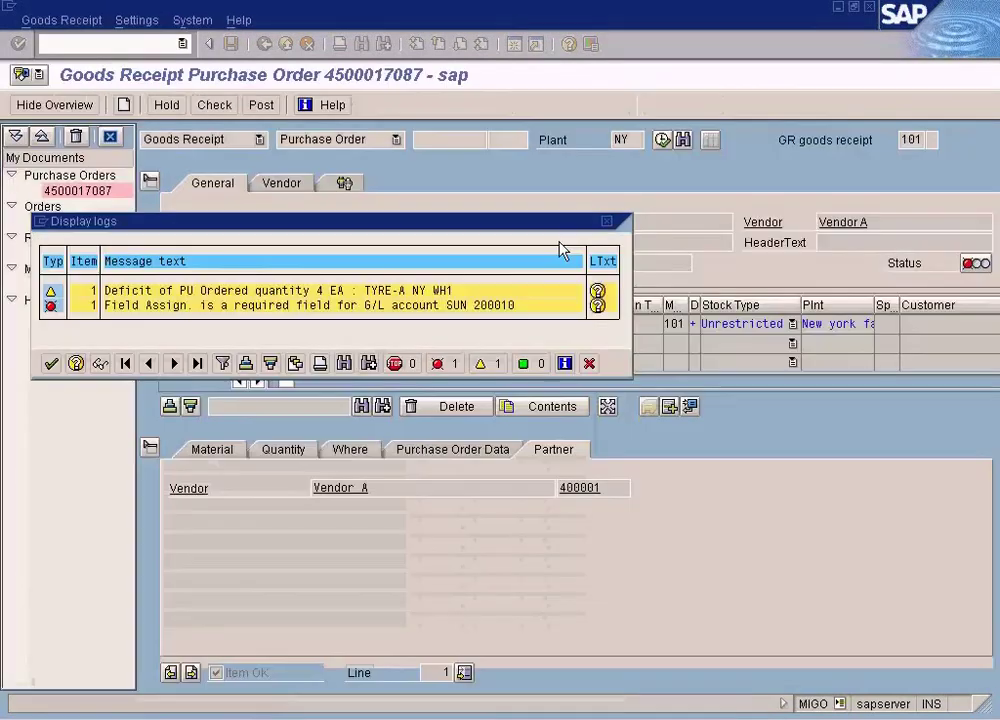
Step: Reopen the Assign. field error's long text in the goods receipt log, study its diagnosis and close the explanation
left_click(597, 306)
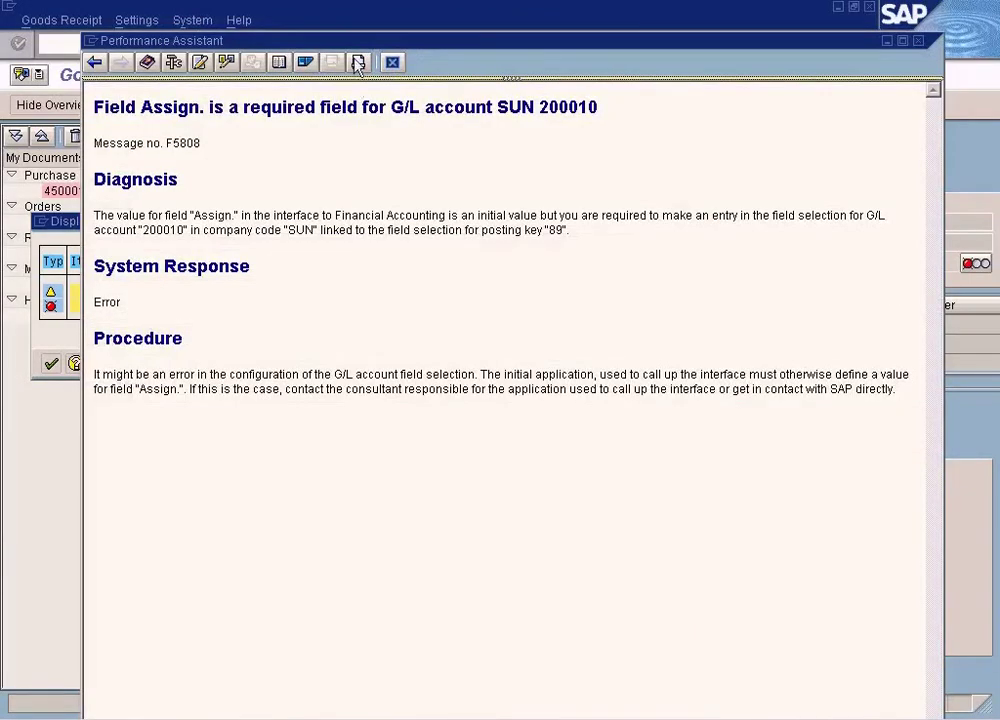
left_click_drag(281, 42, 403, 136)
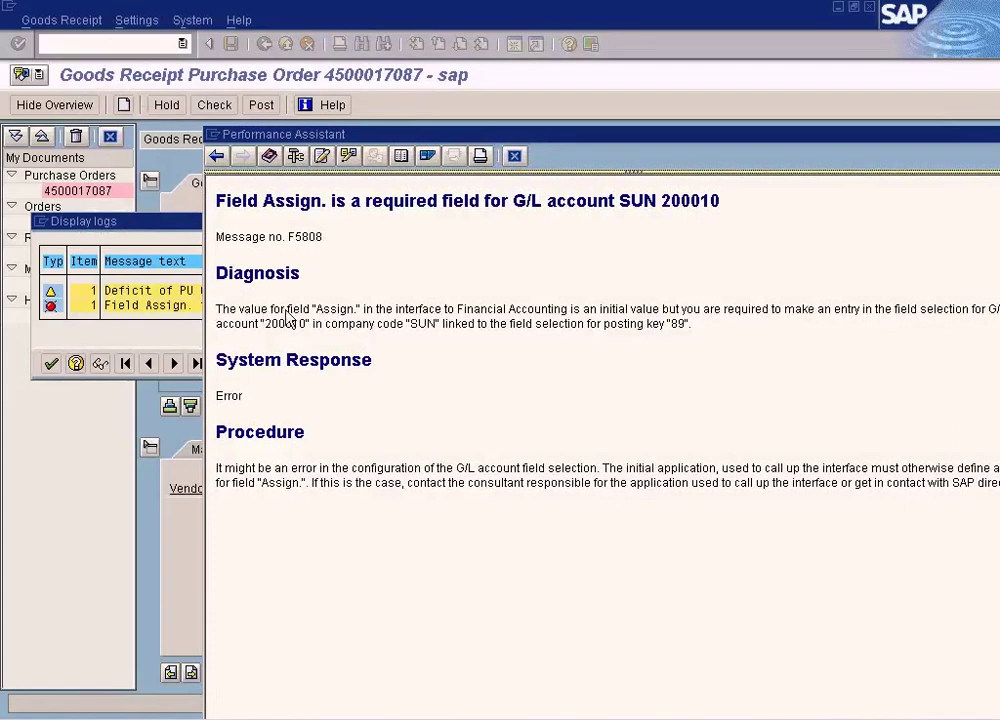
double_click(334, 310)
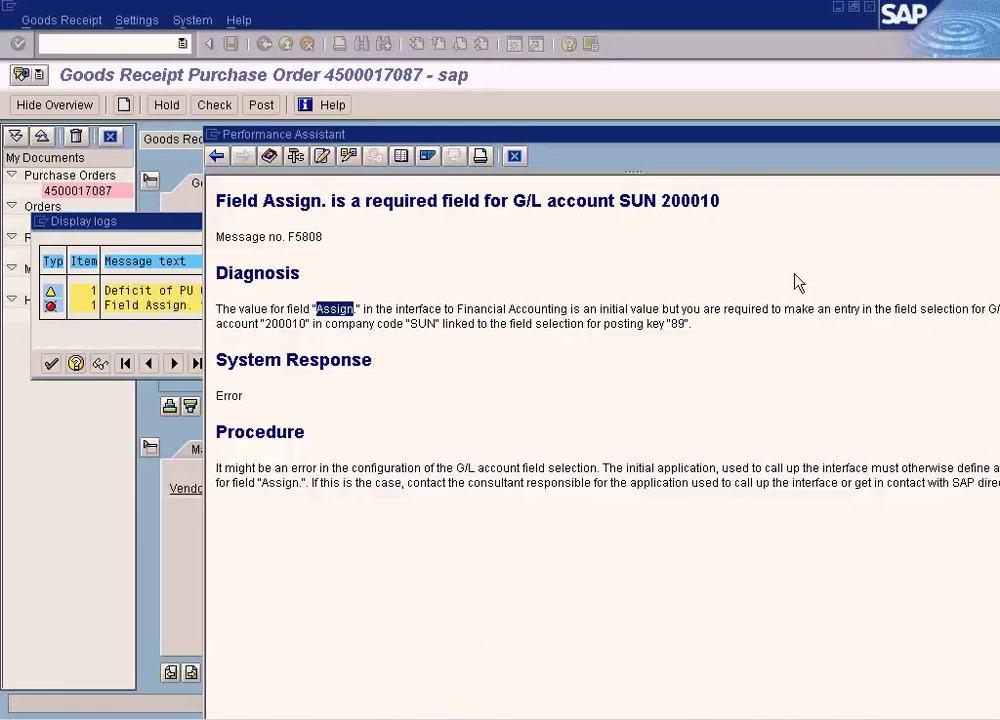
left_click_drag(730, 138, 615, 111)
left_click_drag(585, 300, 98, 285)
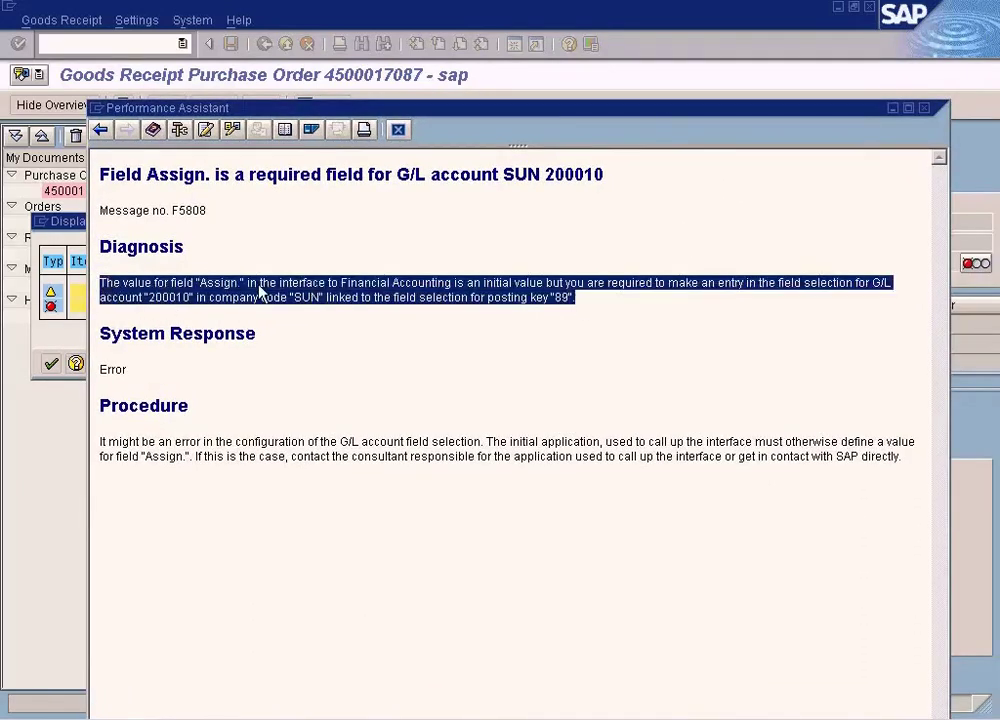
left_click(400, 131)
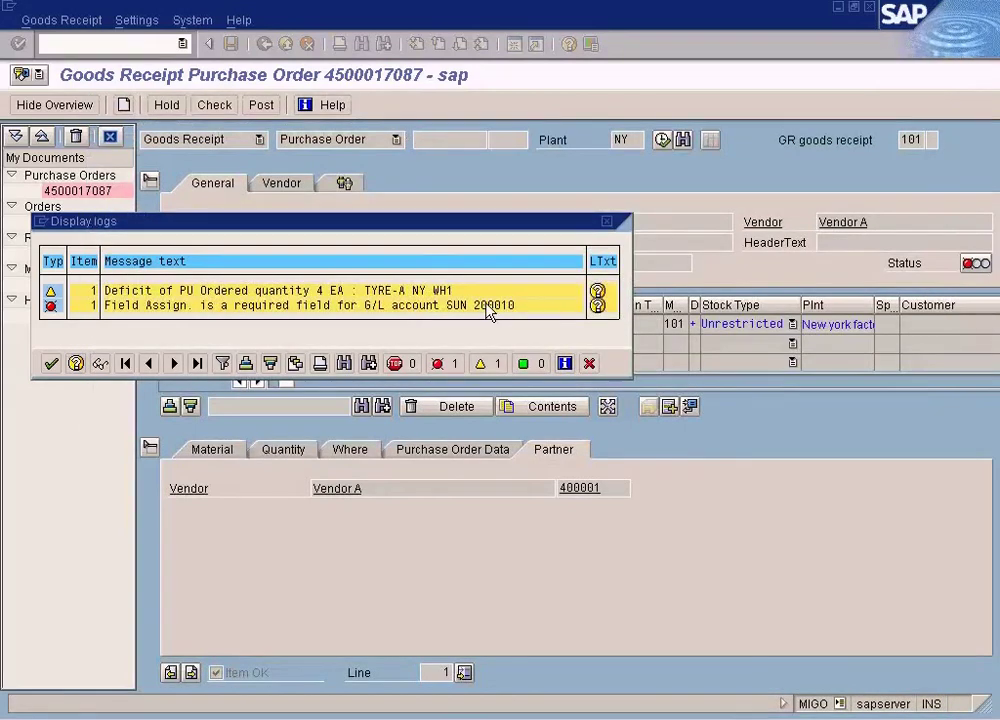
Step: Compare the G/L account number in the goods receipt log with the account displayed in FS00
left_click(590, 364)
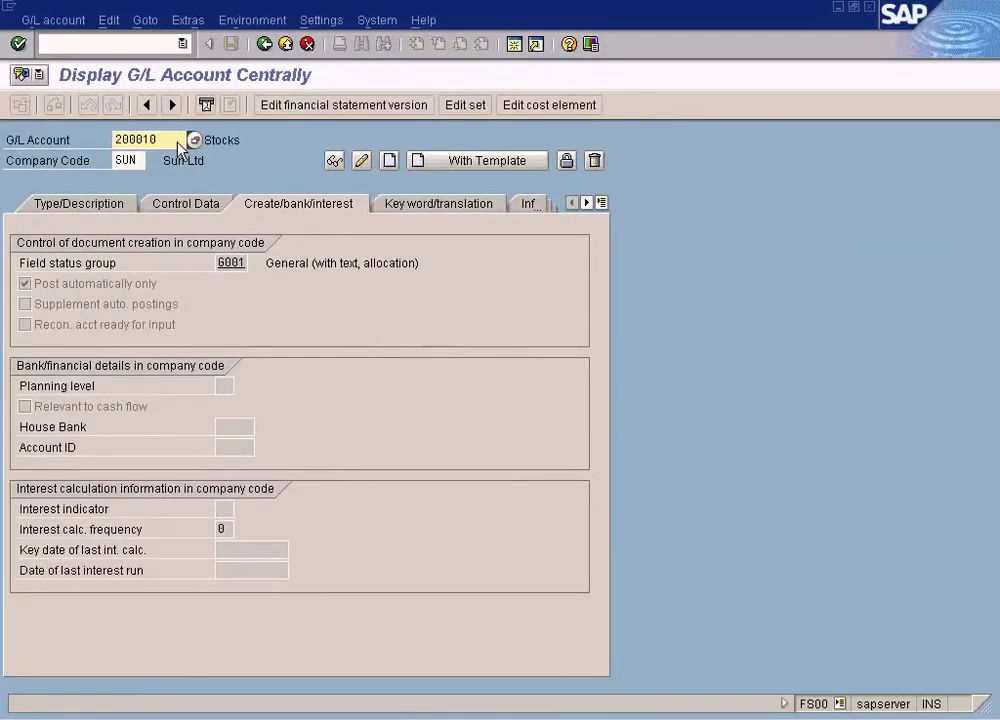
left_click_drag(180, 141, 85, 152)
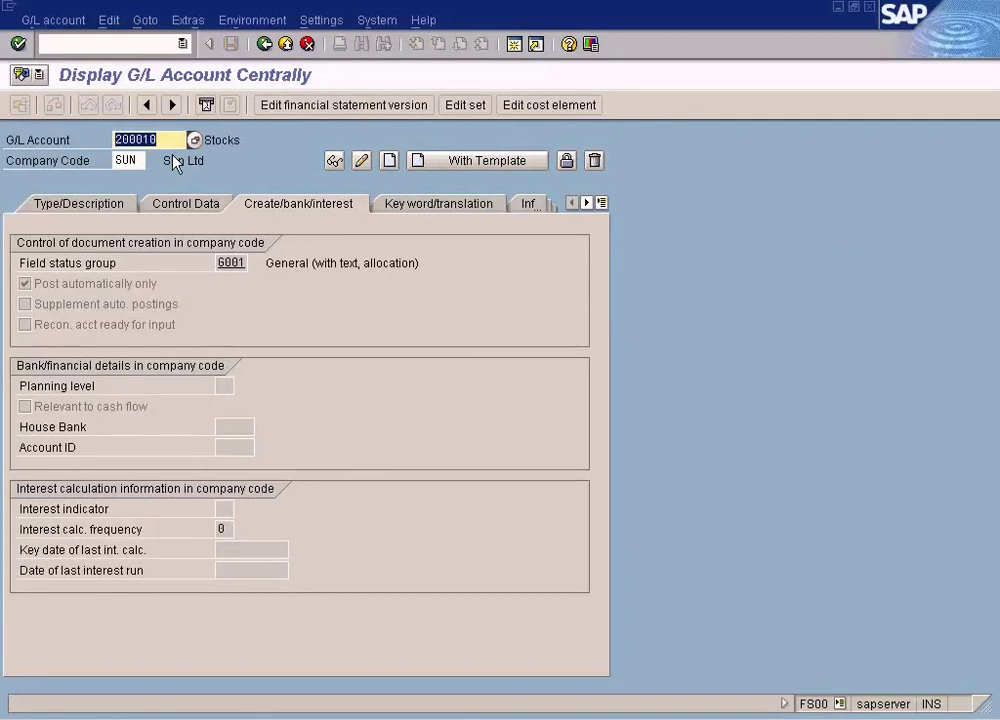
key("alt+Tab")
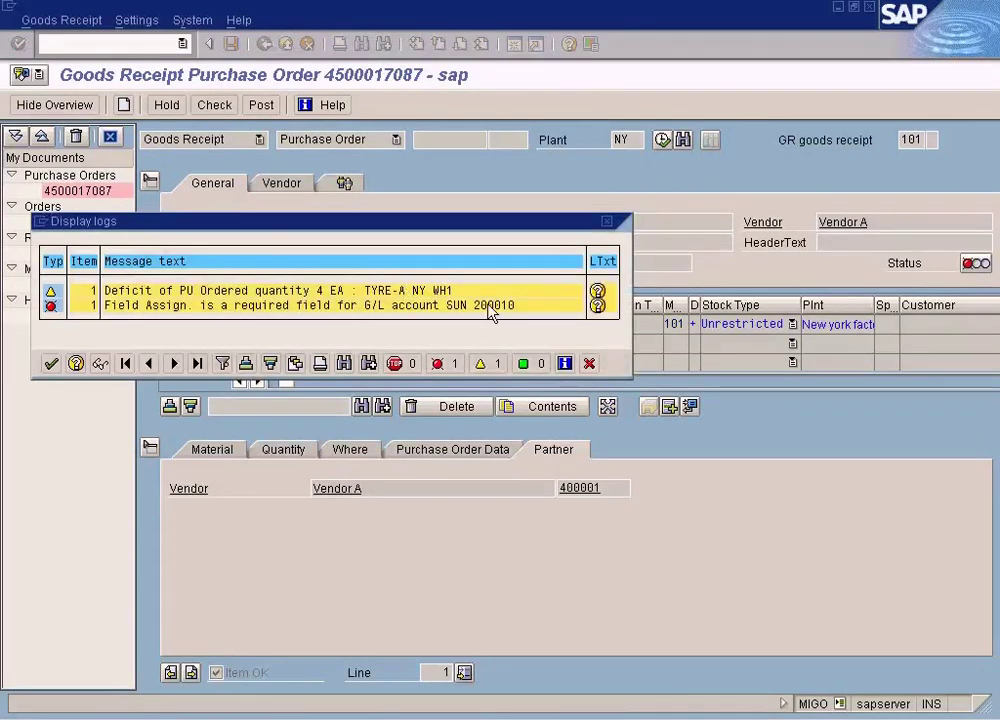
key("alt+Tab")
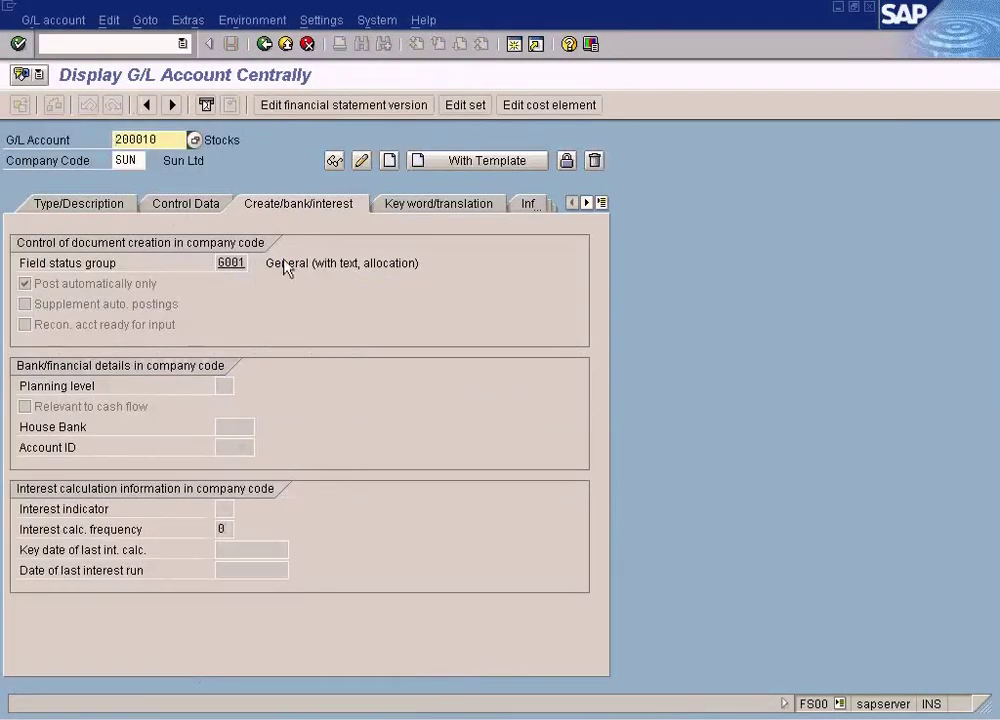
Step: Display field status group G001 of the account and examine how the assignment number is set in its general data
left_click(292, 210)
left_click(231, 265)
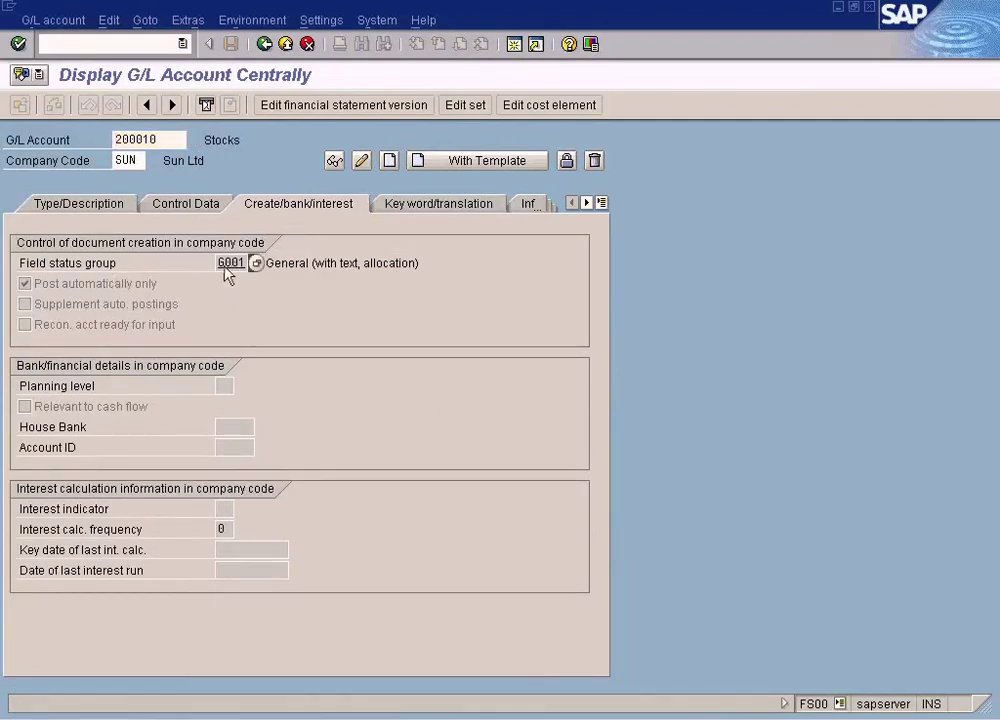
double_click(225, 264)
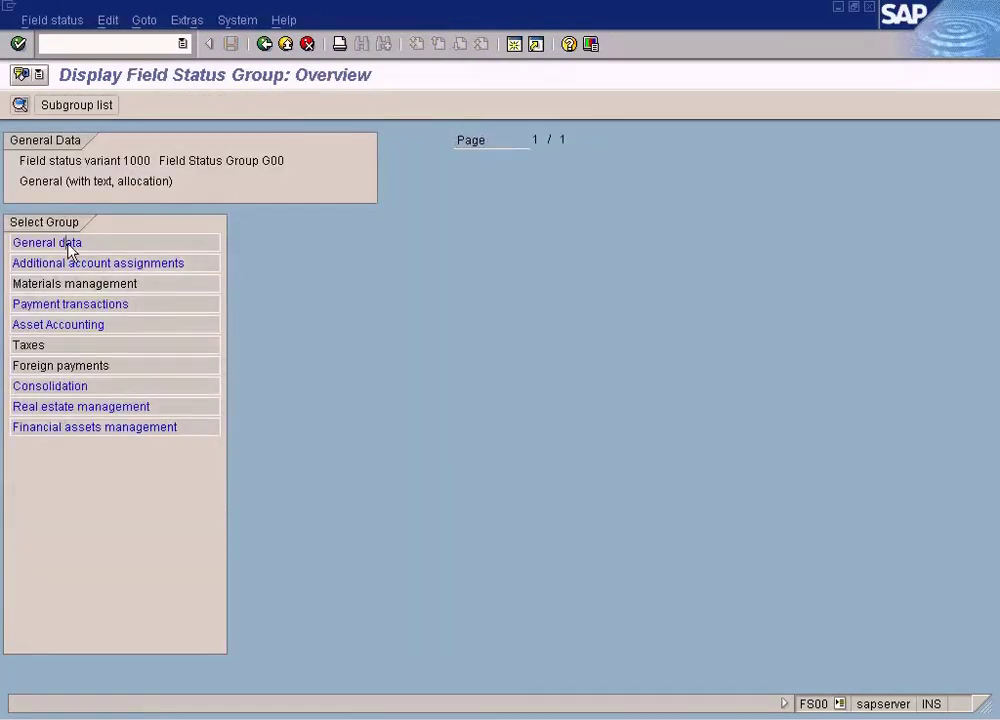
double_click(70, 250)
left_click(333, 266)
left_click(95, 264)
left_click(335, 266)
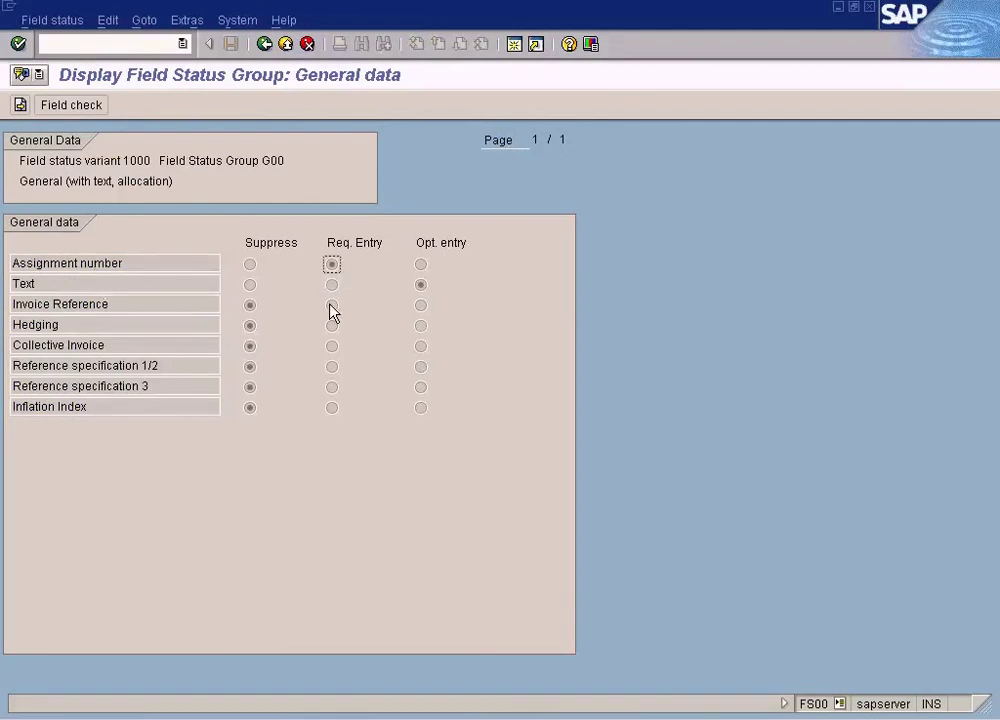
left_click(52, 20)
left_click(405, 228)
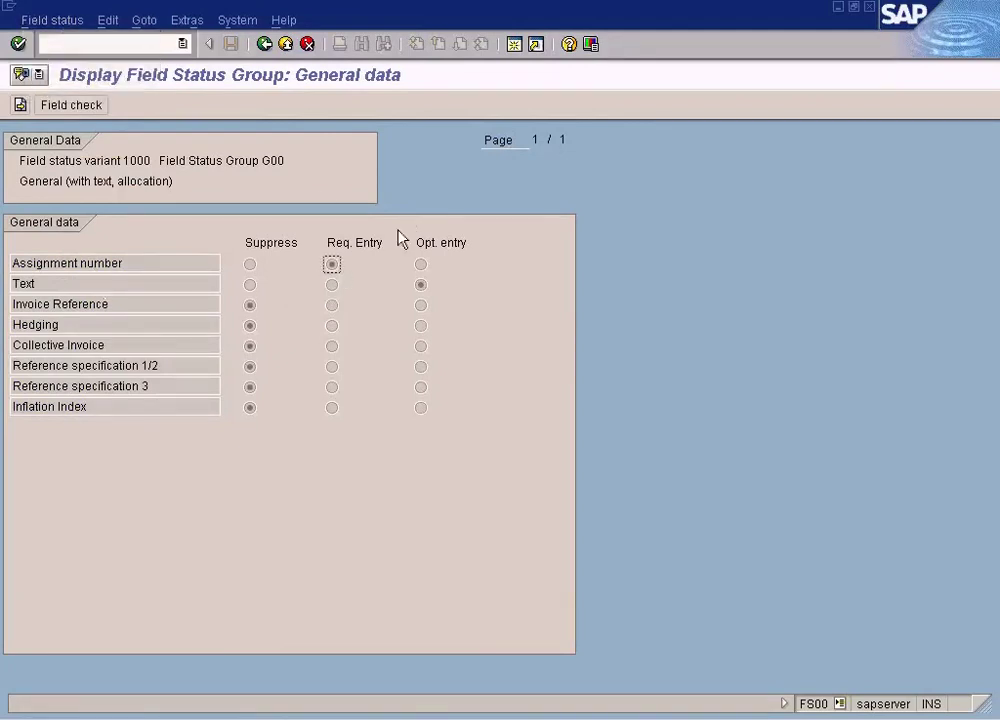
left_click(265, 44)
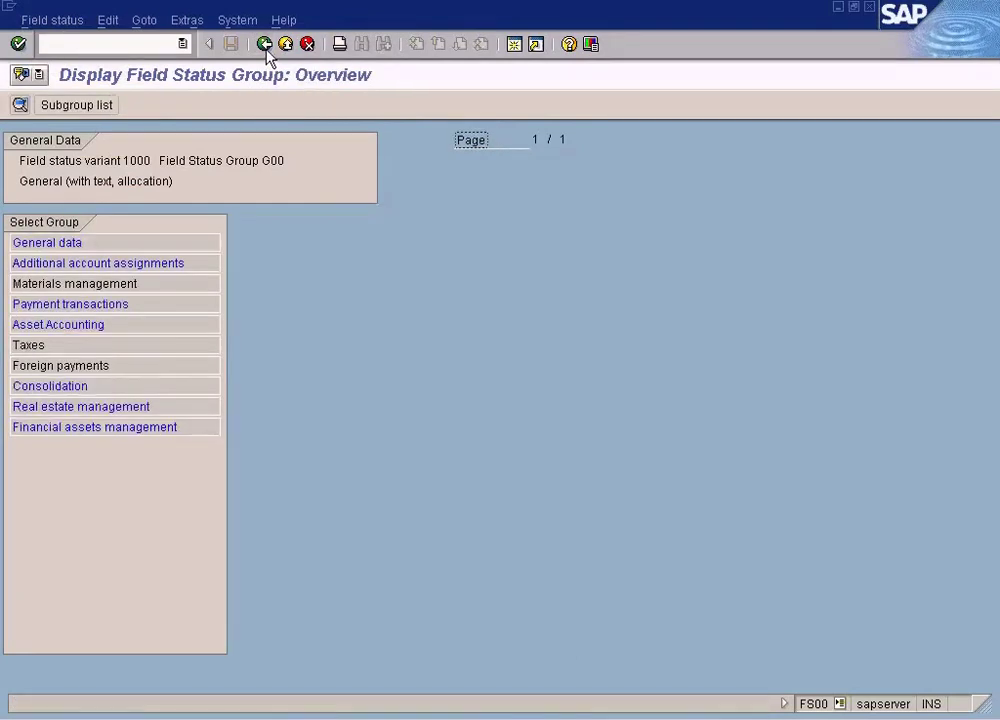
Step: Review the group's additional account assignment and materials management field statuses, and return to the G/L account
left_click(152, 263)
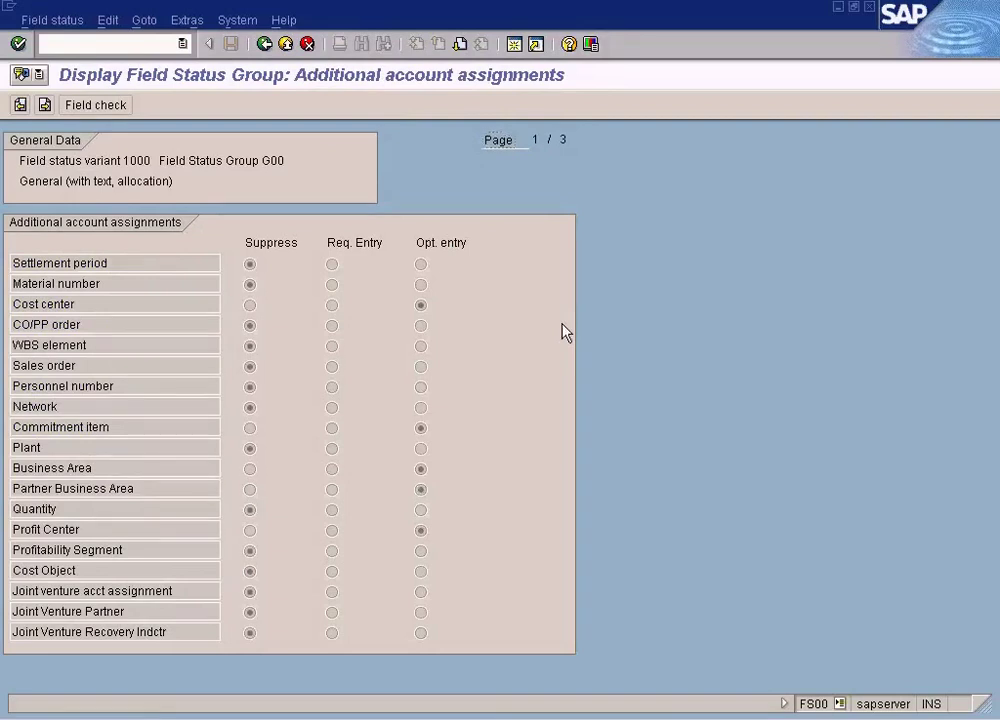
key("Page_Down")
key("Page_Down")
key("Page_Up")
key("Page_Up")
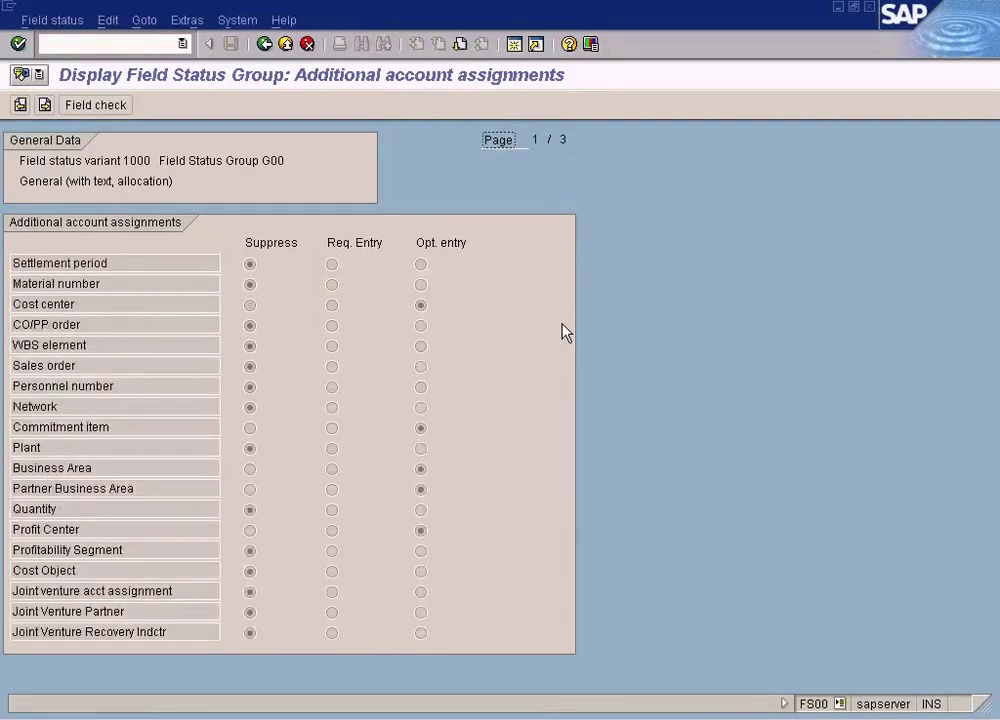
left_click(264, 45)
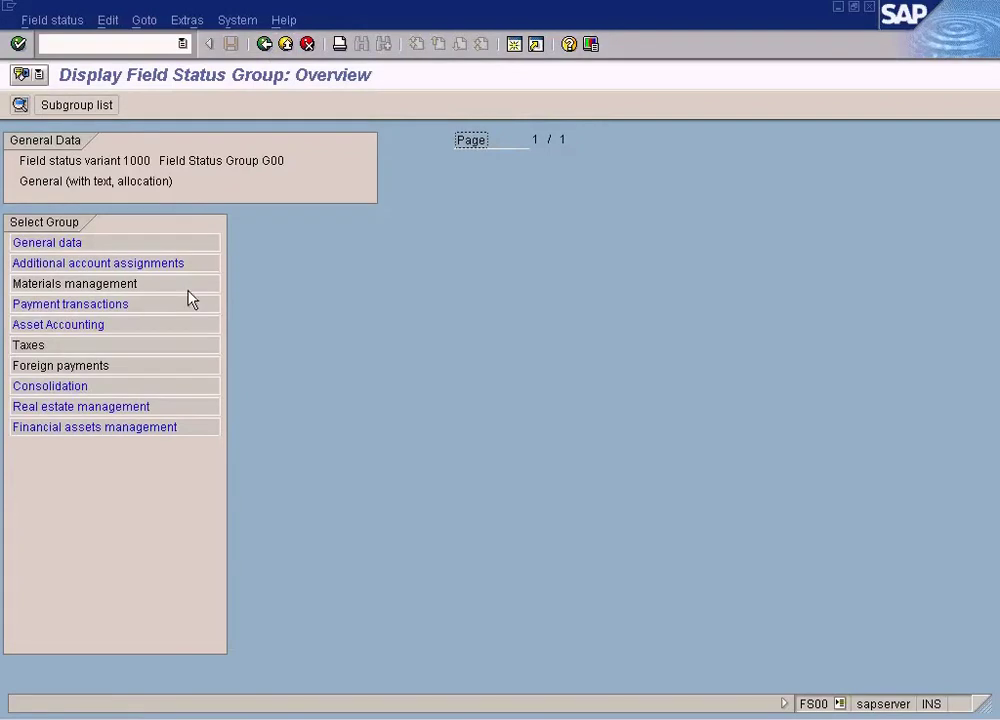
double_click(137, 287)
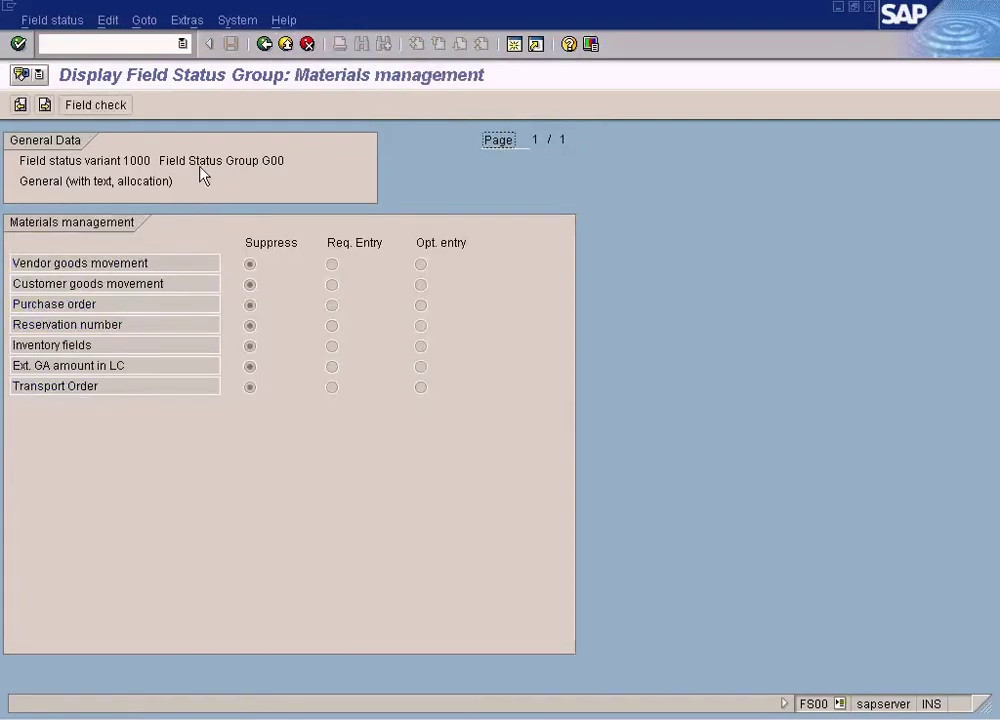
left_click(267, 45)
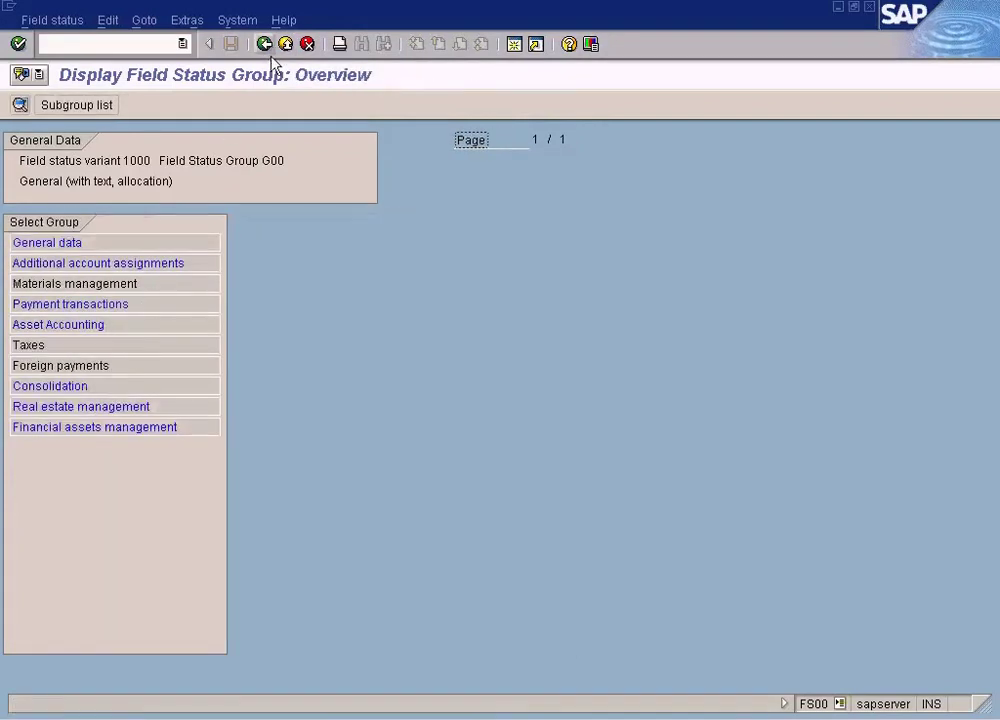
left_click(268, 45)
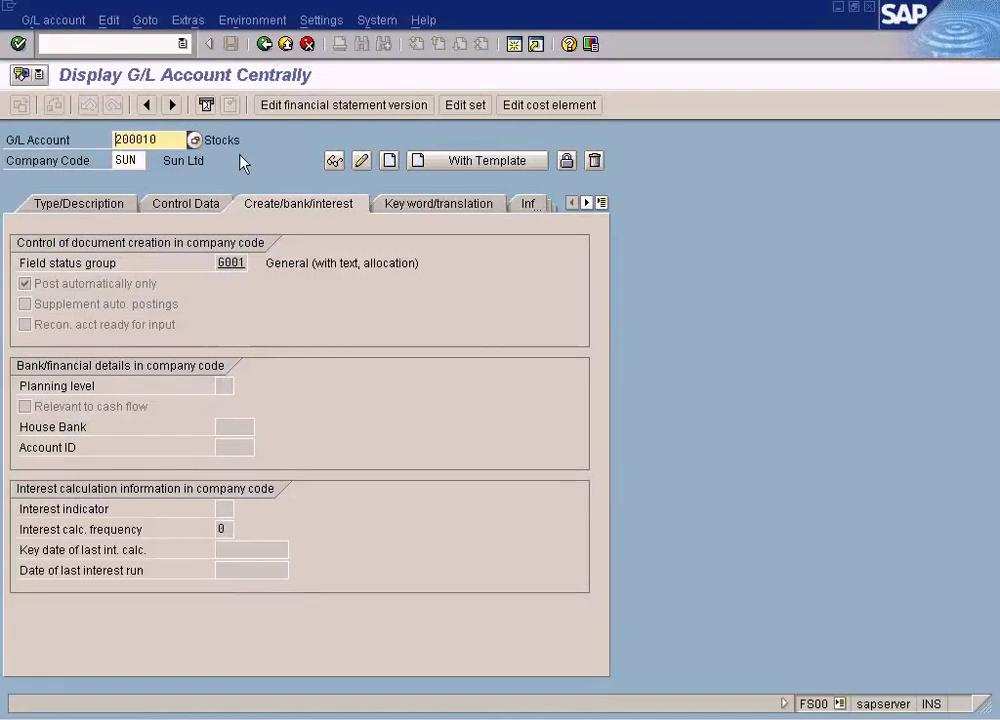
Step: Switch the G/L account to change mode and open its field status group G001
left_click(60, 21)
left_click(70, 112)
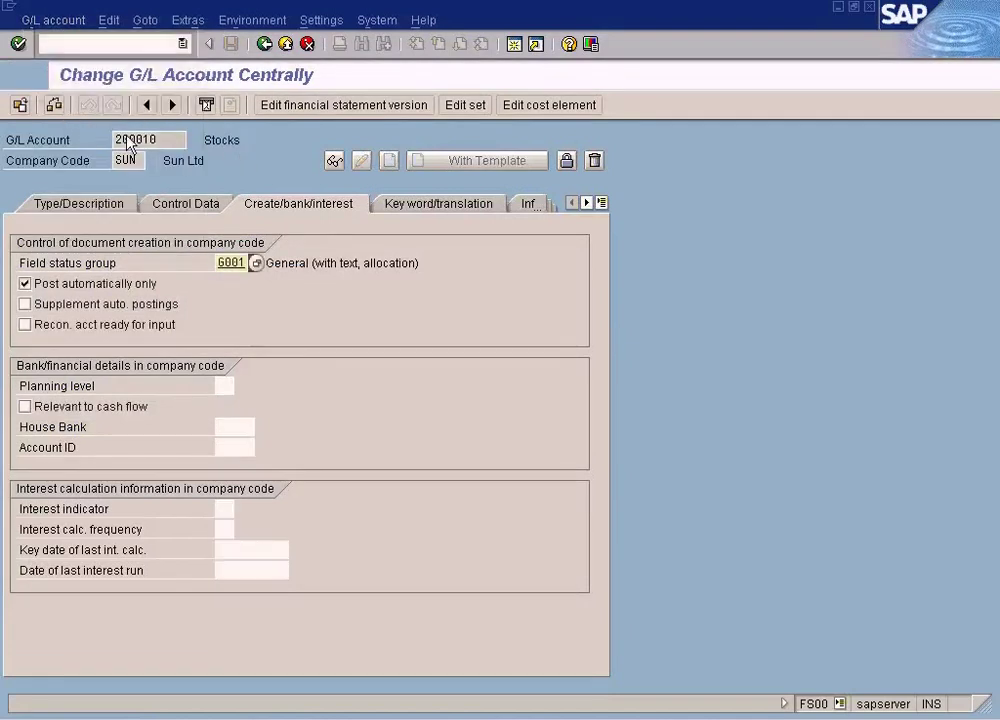
double_click(238, 266)
left_click(62, 23)
left_click(224, 148)
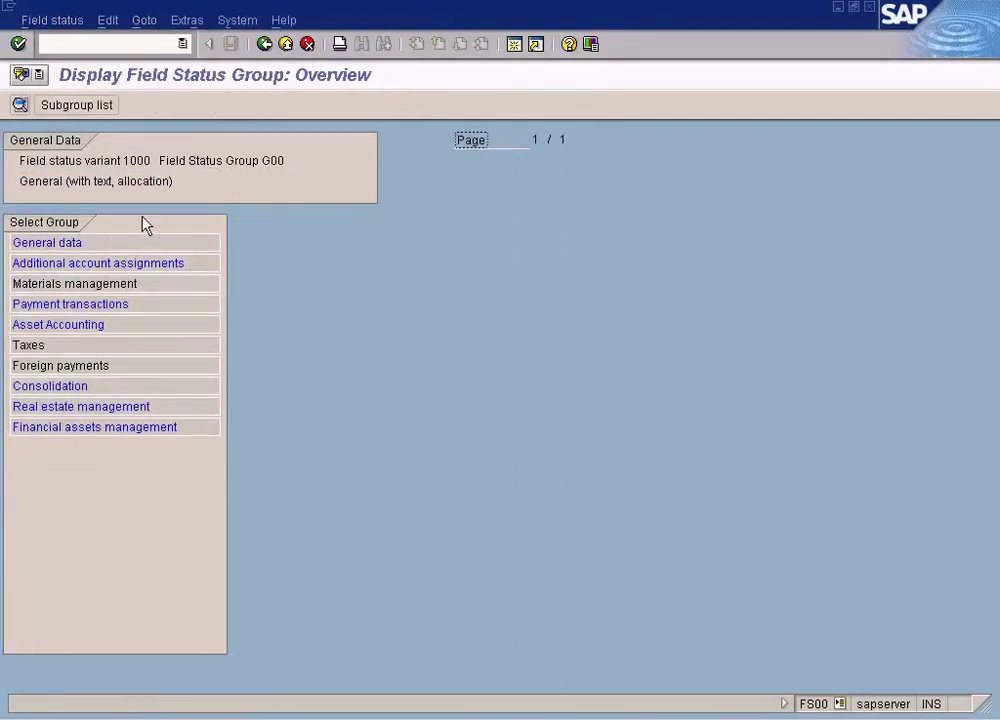
Step: Check the general data field statuses of the account's field status group and return to the G/L account
left_click(97, 244)
left_click(78, 21)
left_click(600, 190)
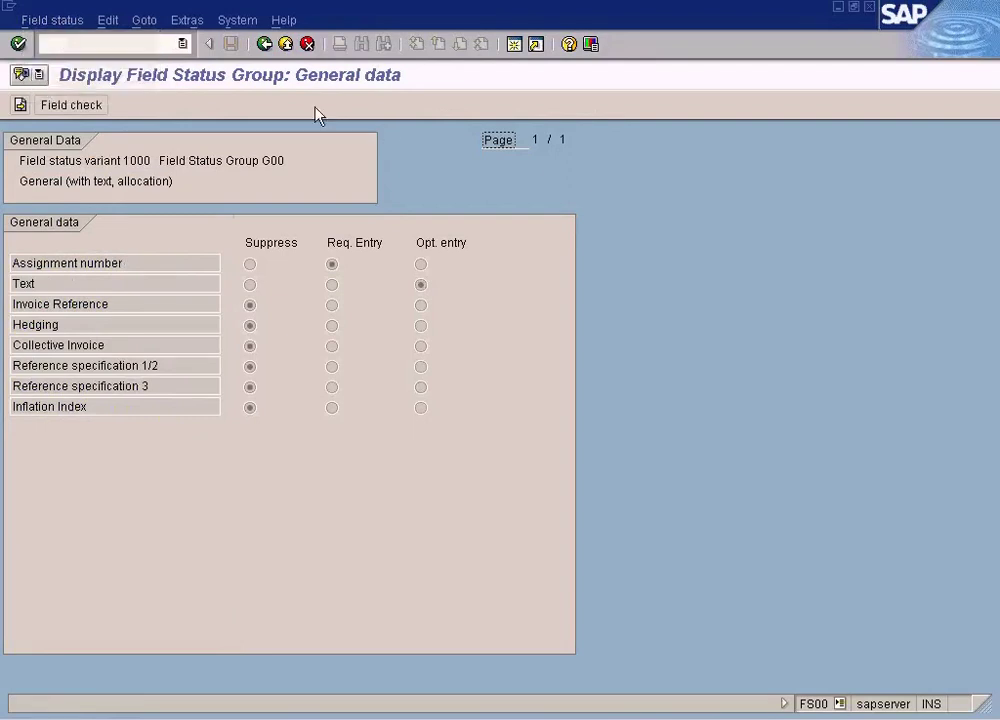
left_click(265, 45)
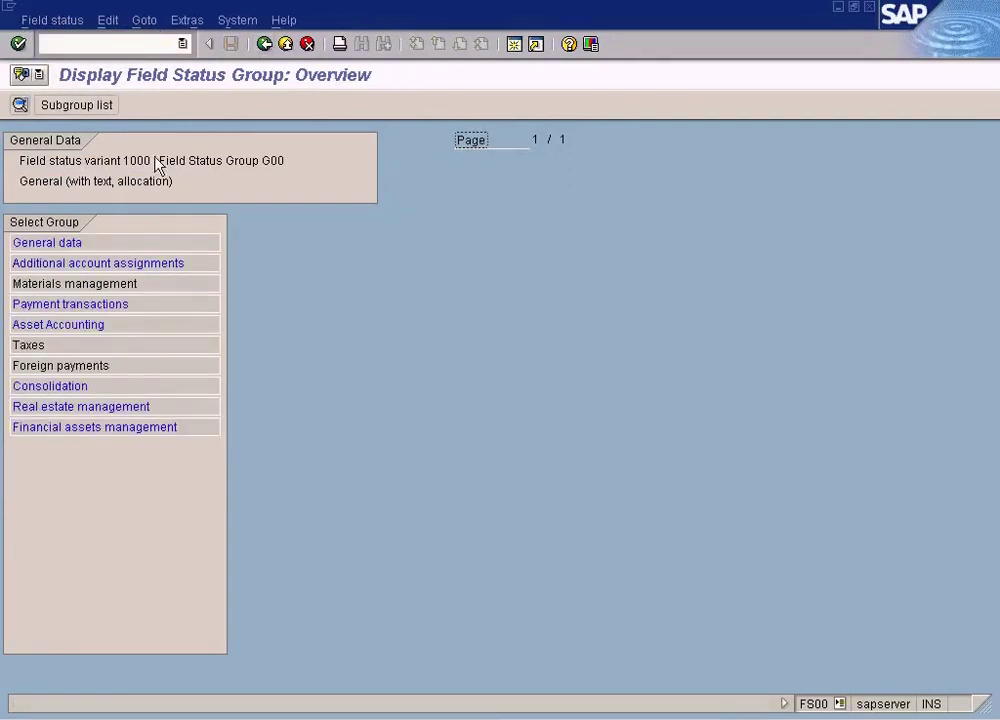
left_click(265, 45)
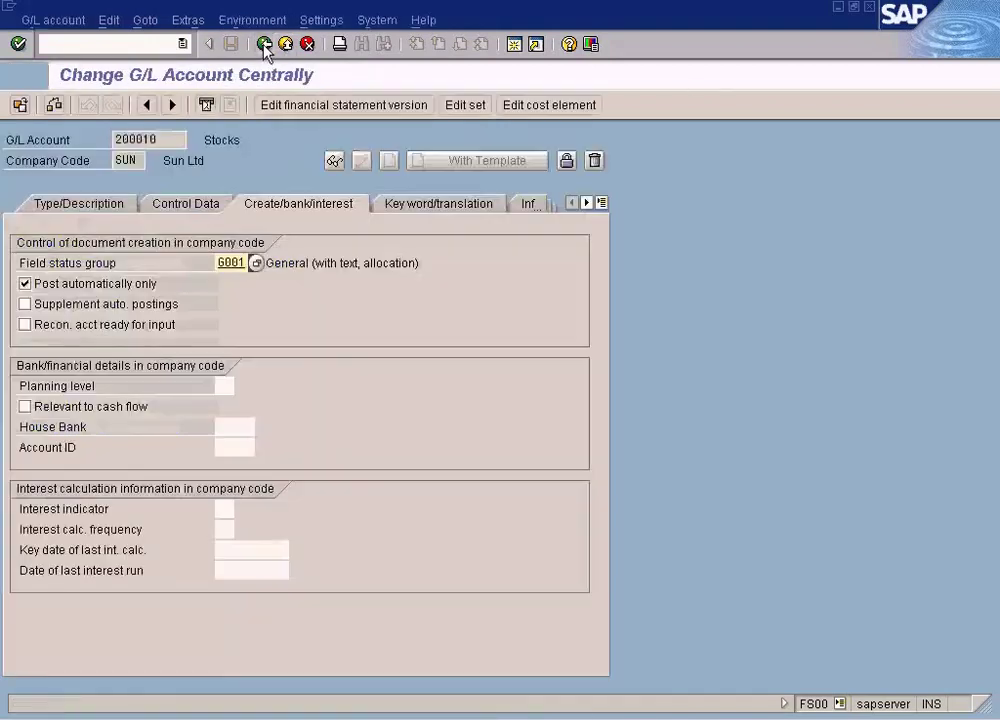
left_click(516, 46)
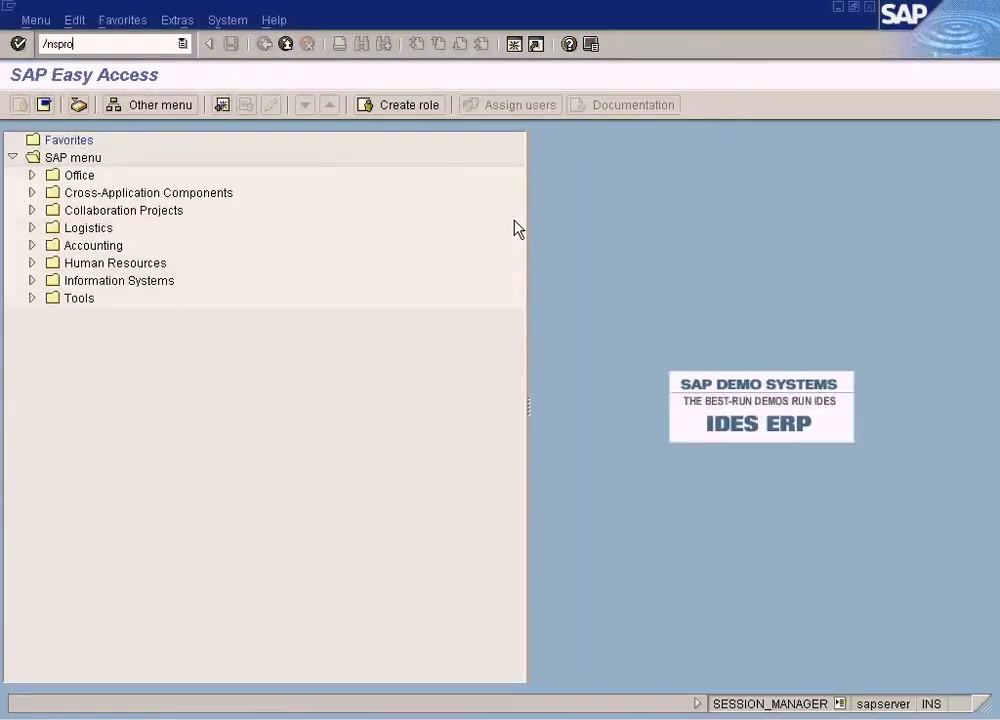
type("/nspro")
key("Return")
left_click(80, 105)
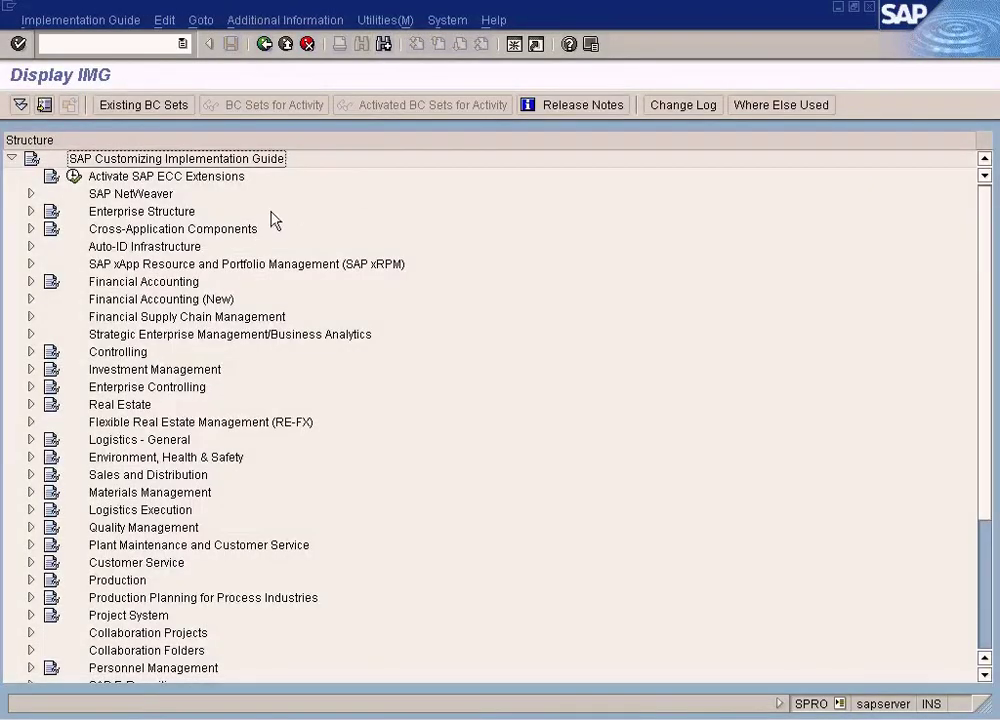
left_click(868, 9)
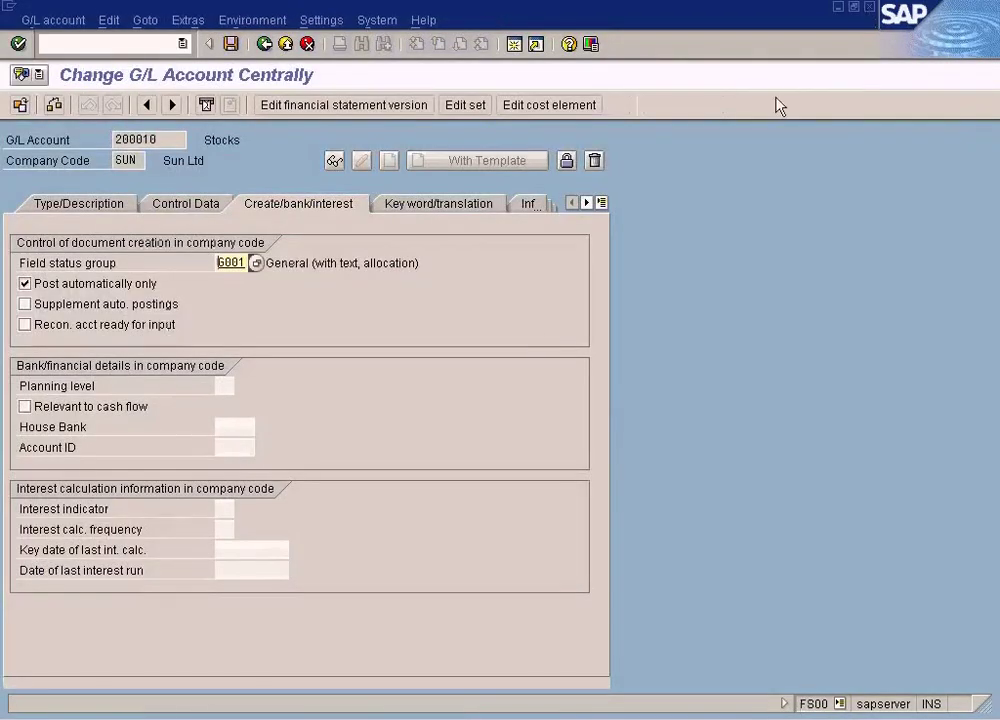
Step: Close the extra session displaying the G/L account and return to the session with account 200010 in change mode
left_click(350, 704)
left_click(360, 679)
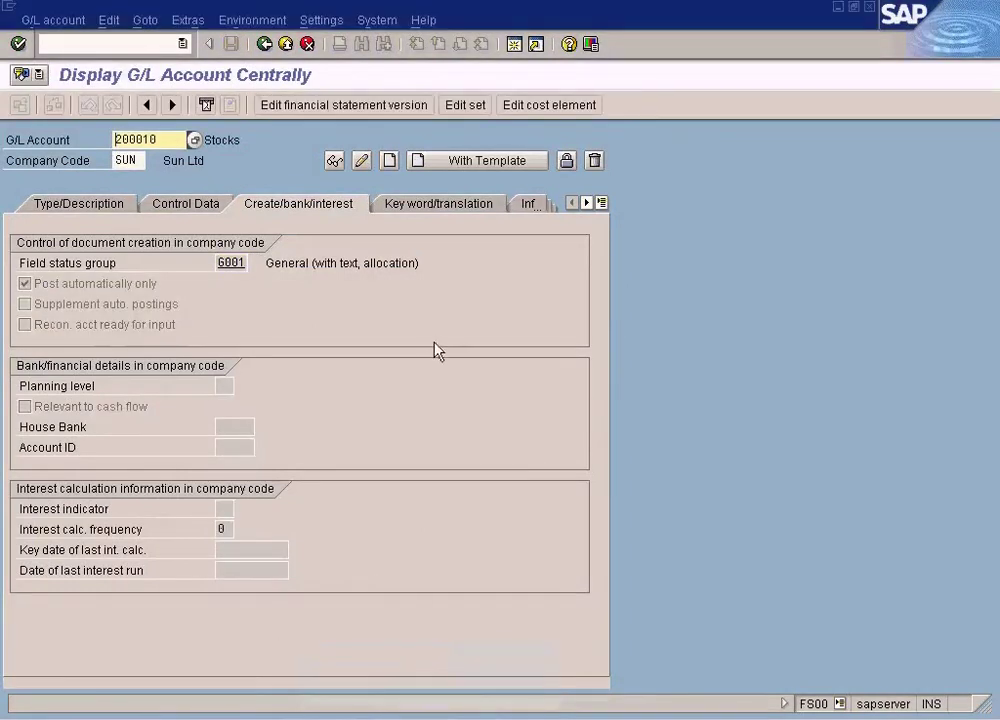
left_click(869, 8)
left_click(350, 704)
left_click(349, 674)
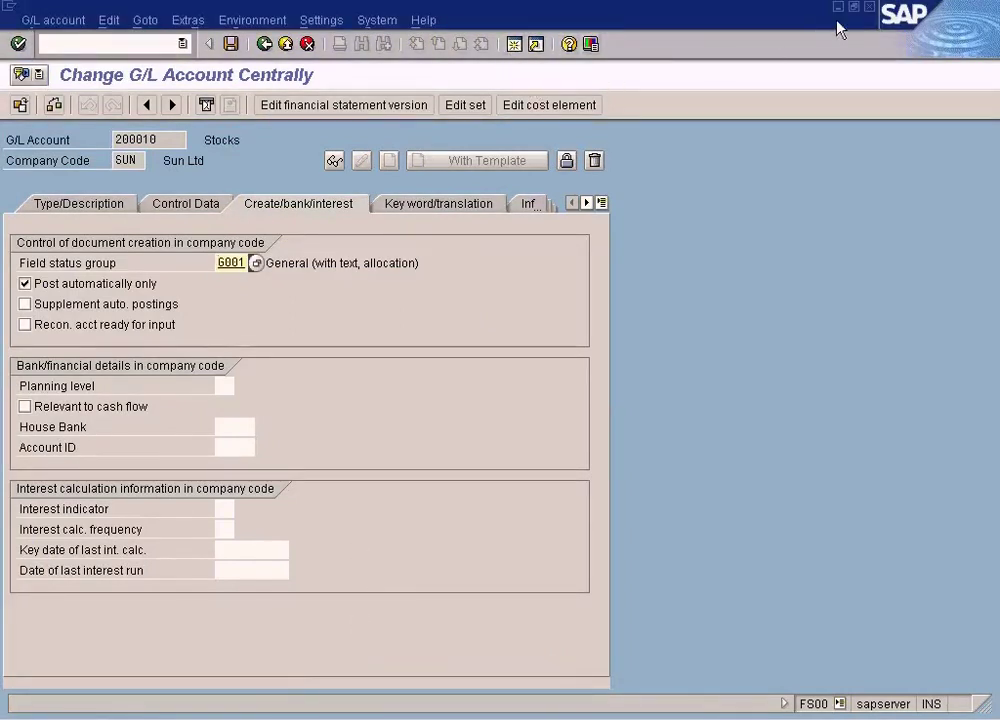
Step: Replace the G/L account transaction with /nspro and display the SAP Reference IMG
left_click(98, 45)
type("/spro")
key("Return")
left_click(98, 44)
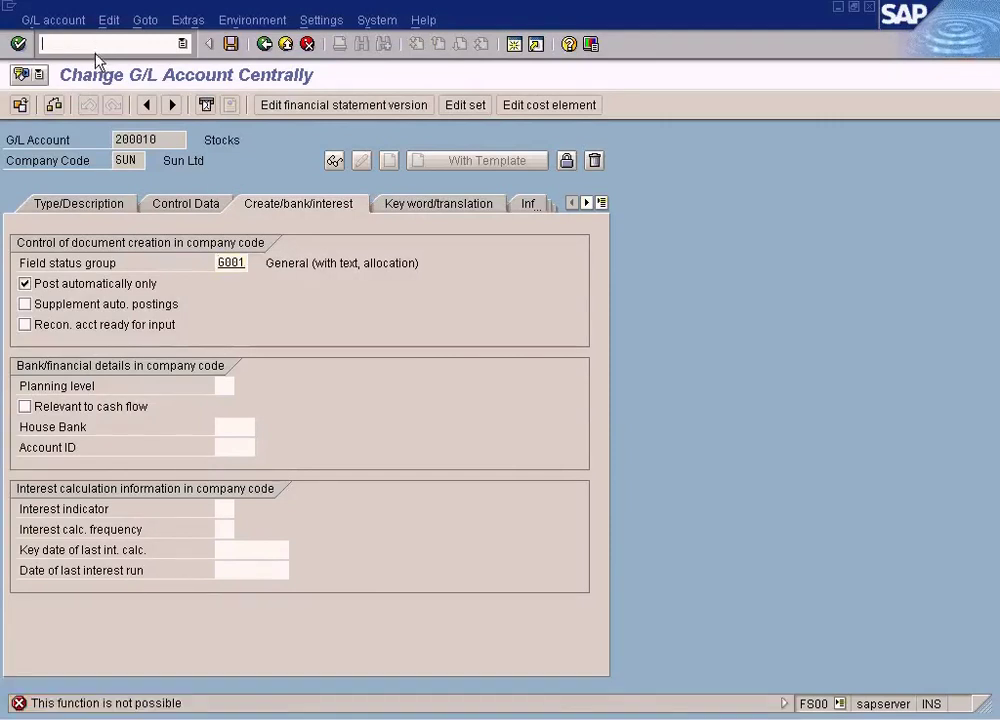
type("/nspro")
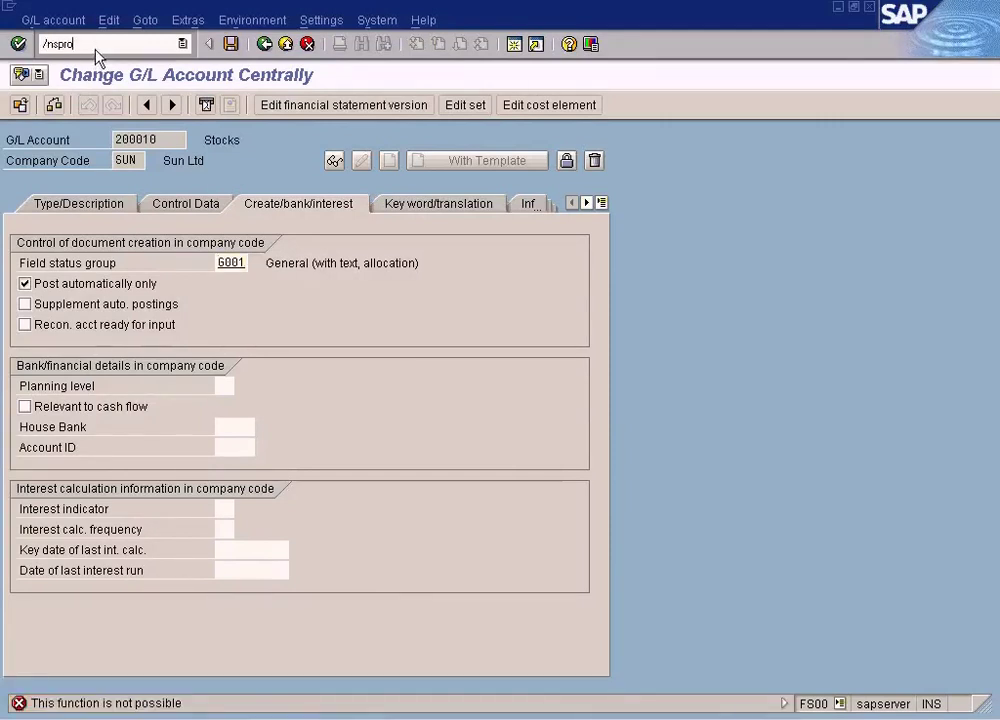
key("Return")
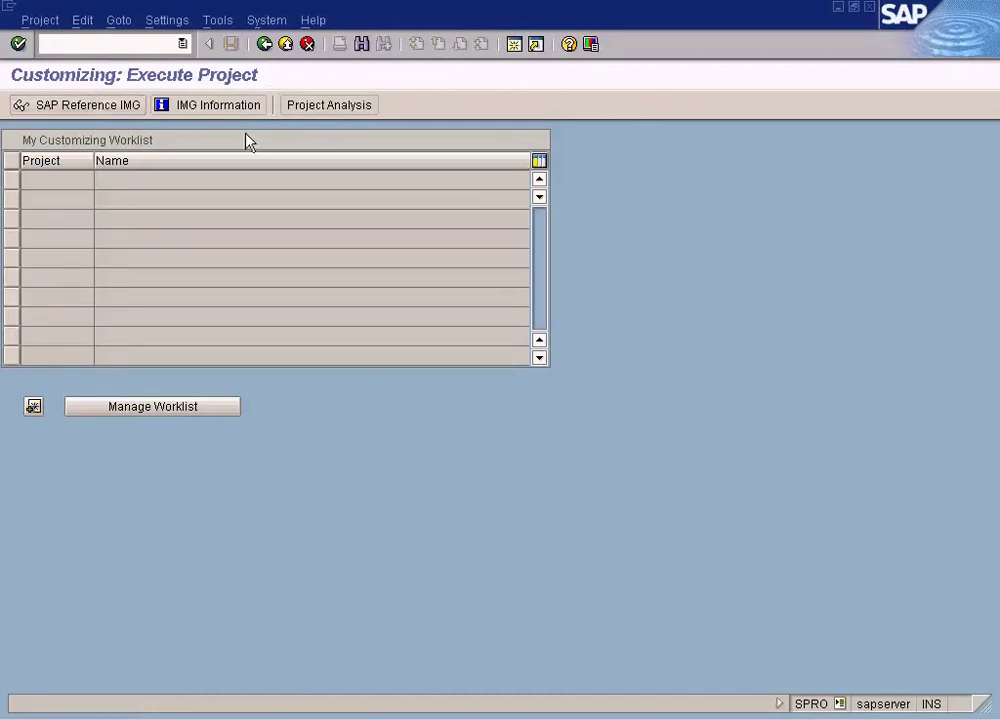
key("F5")
Step: Search the IMG for "field status variant", execute Define Field Status Variants, and open the field status groups of variant 1000
left_click(363, 46)
type("field status variant")
key("Return")
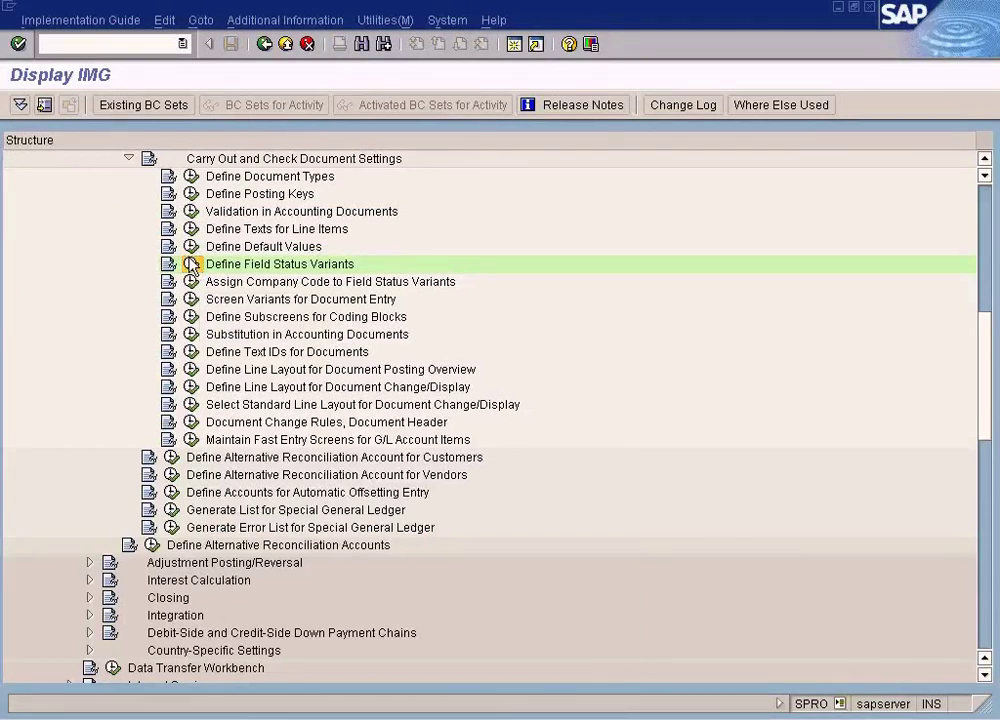
left_click(190, 264)
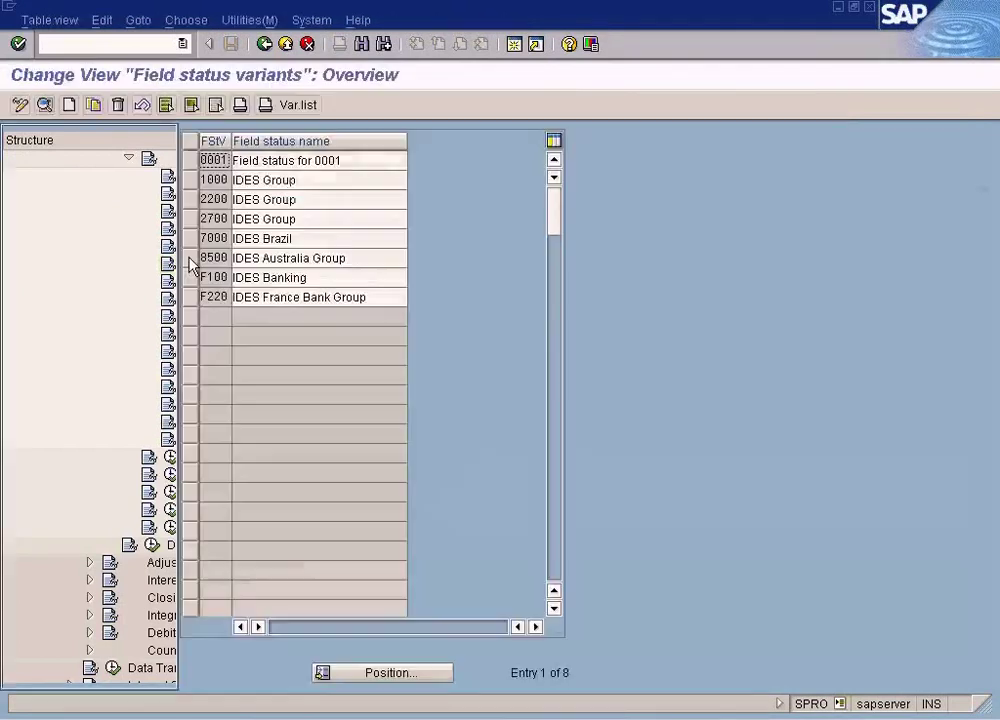
left_click(188, 182)
double_click(138, 178)
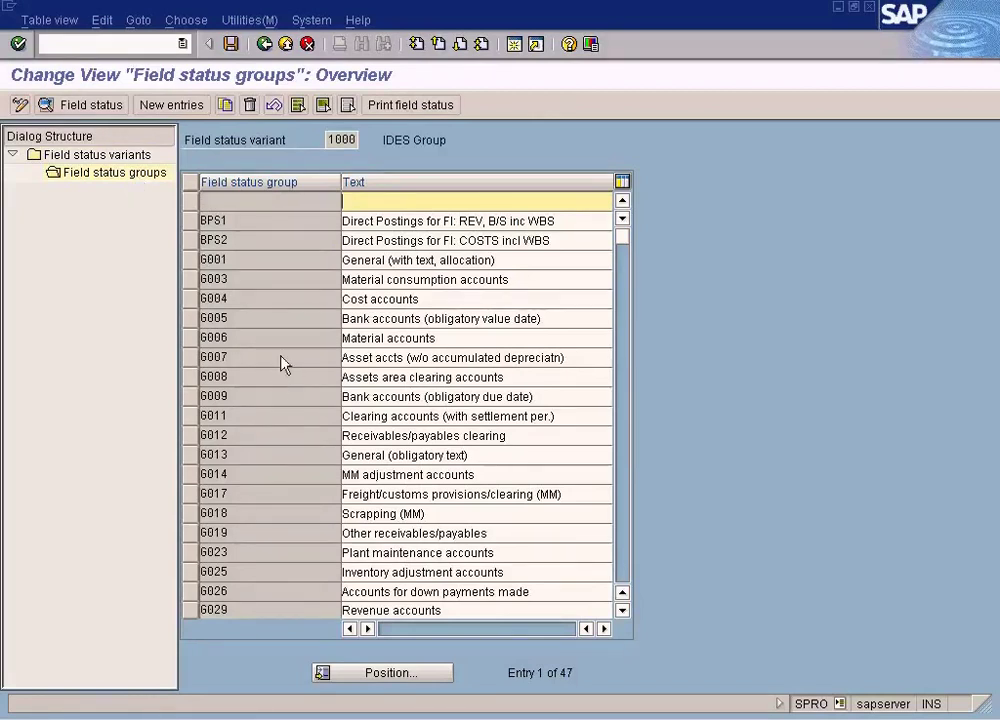
Step: Start FS00 in a new session and display the field status group of account 200010
left_click(515, 45)
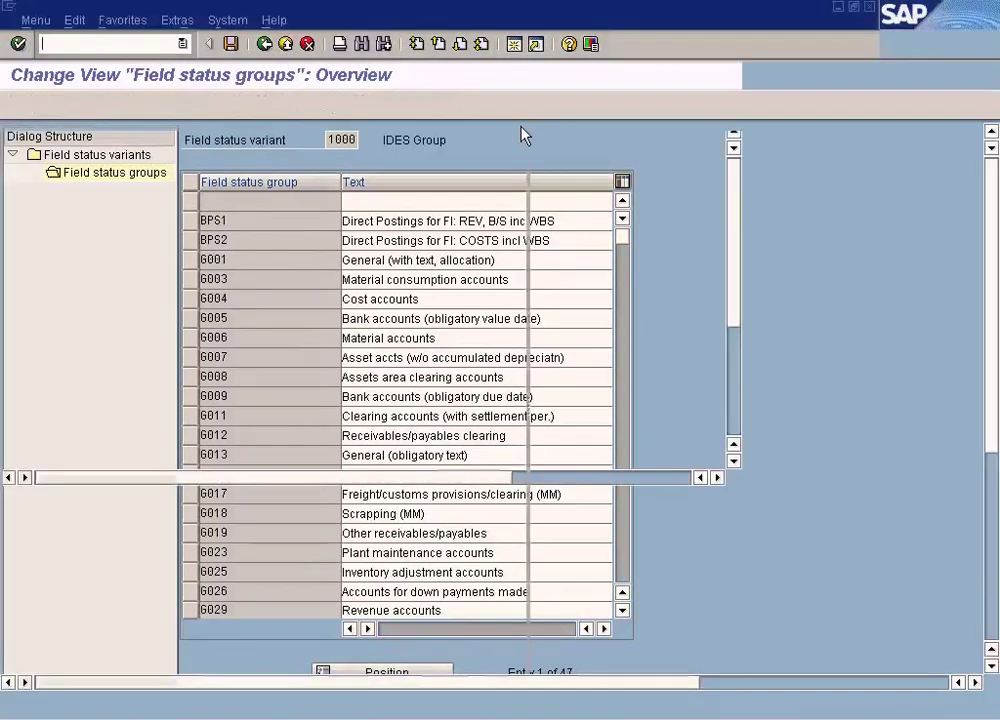
type("fs00")
key("Return")
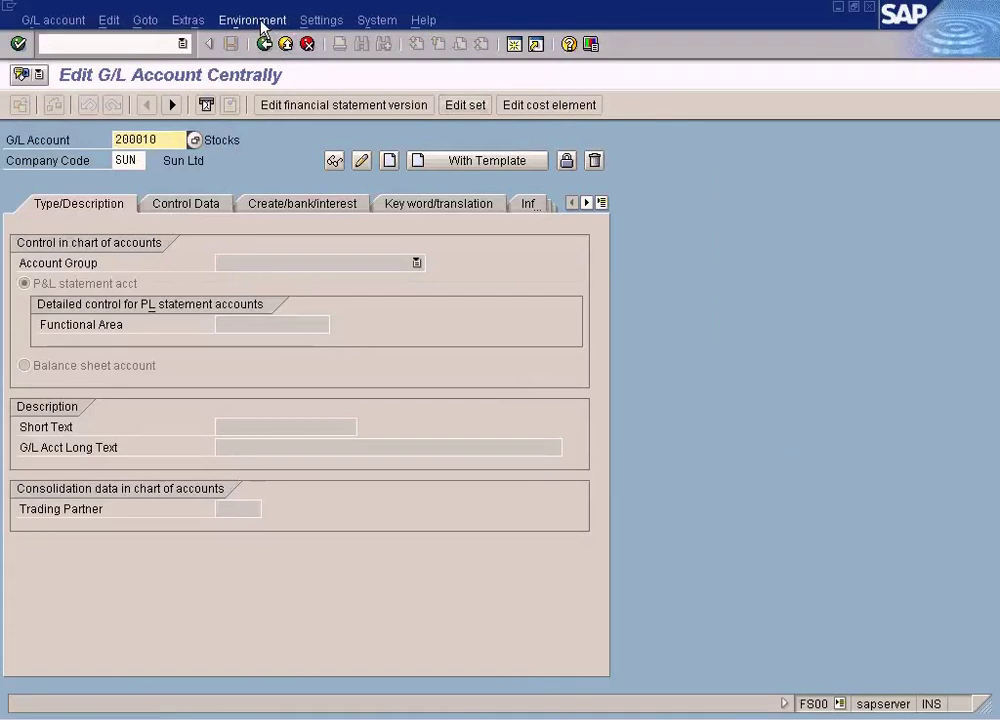
left_click(302, 203)
double_click(230, 265)
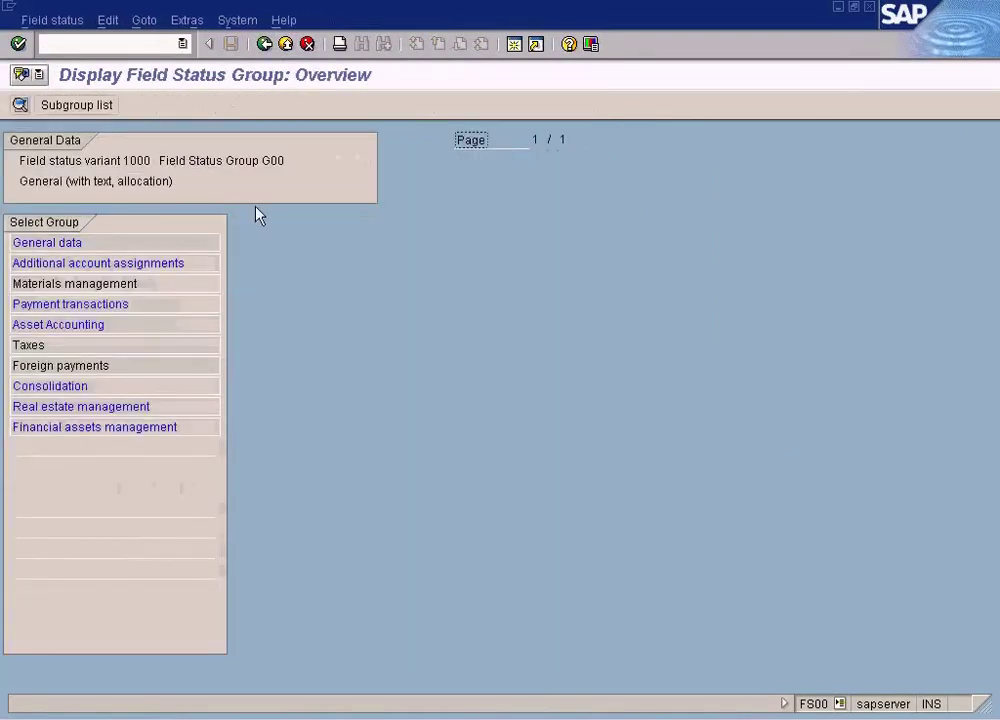
Step: Compare the field status variant shown for the account's group with the variant opened in customizing
left_click(127, 161)
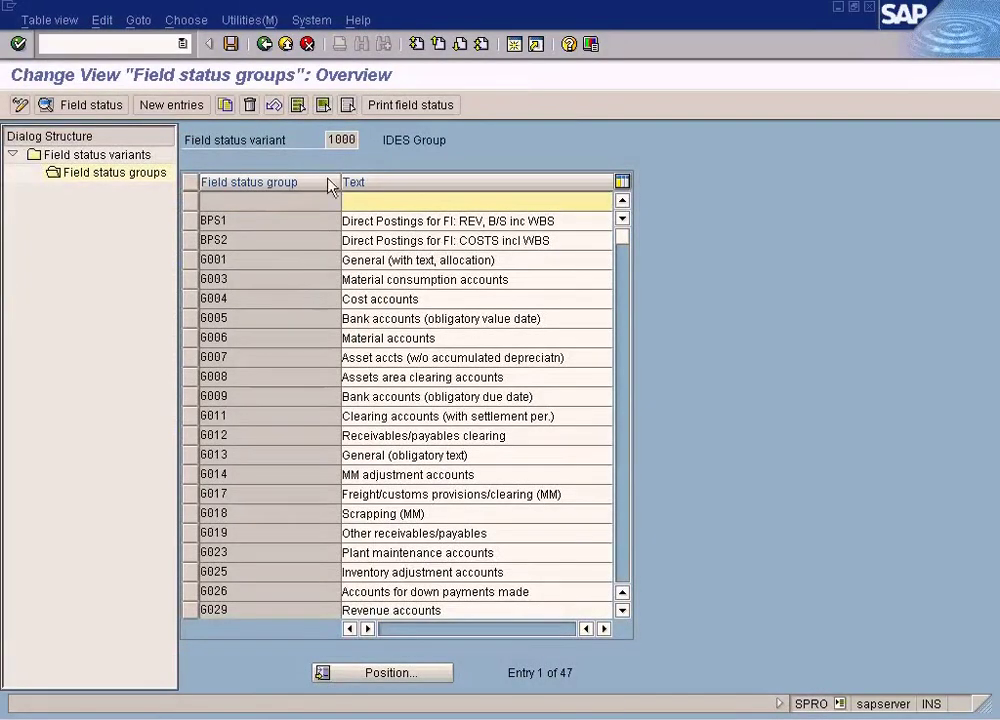
left_click(334, 140)
key("alt+Tab")
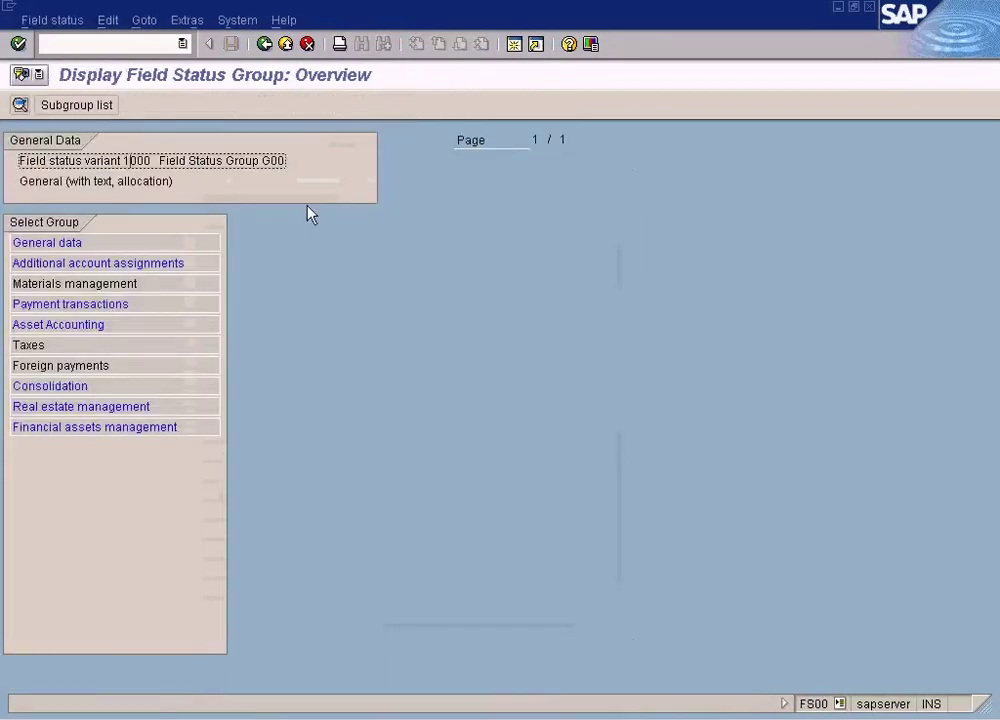
key("alt+Tab")
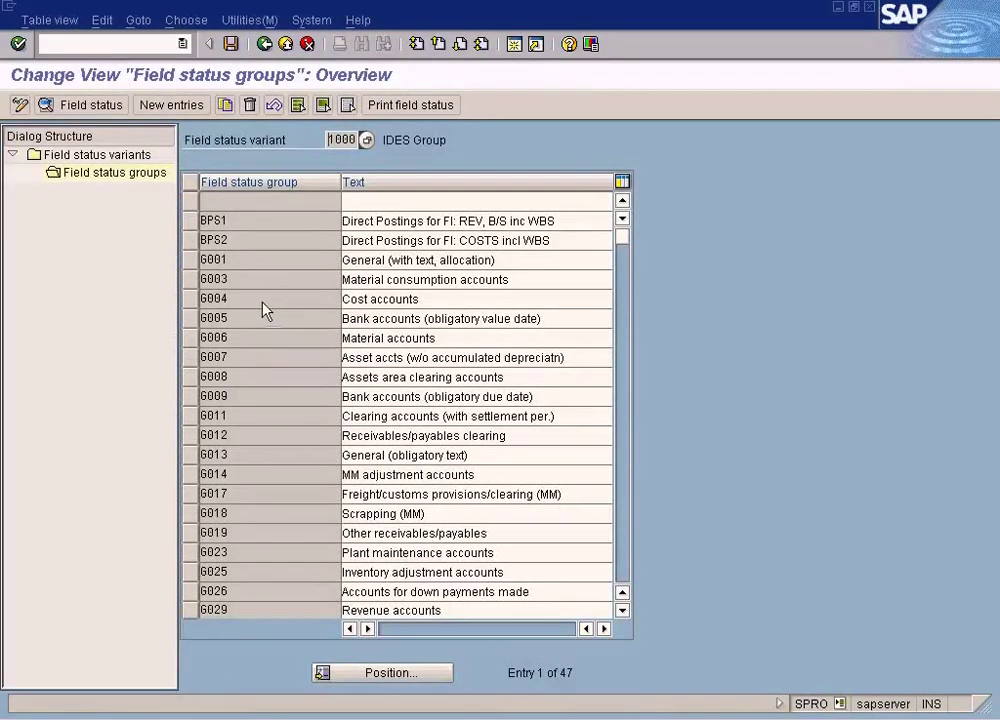
Step: Position the field status groups list at g00 and compare it with the group shown in the FS00 session
key("ctrl+a")
left_click(378, 675)
type("g00")
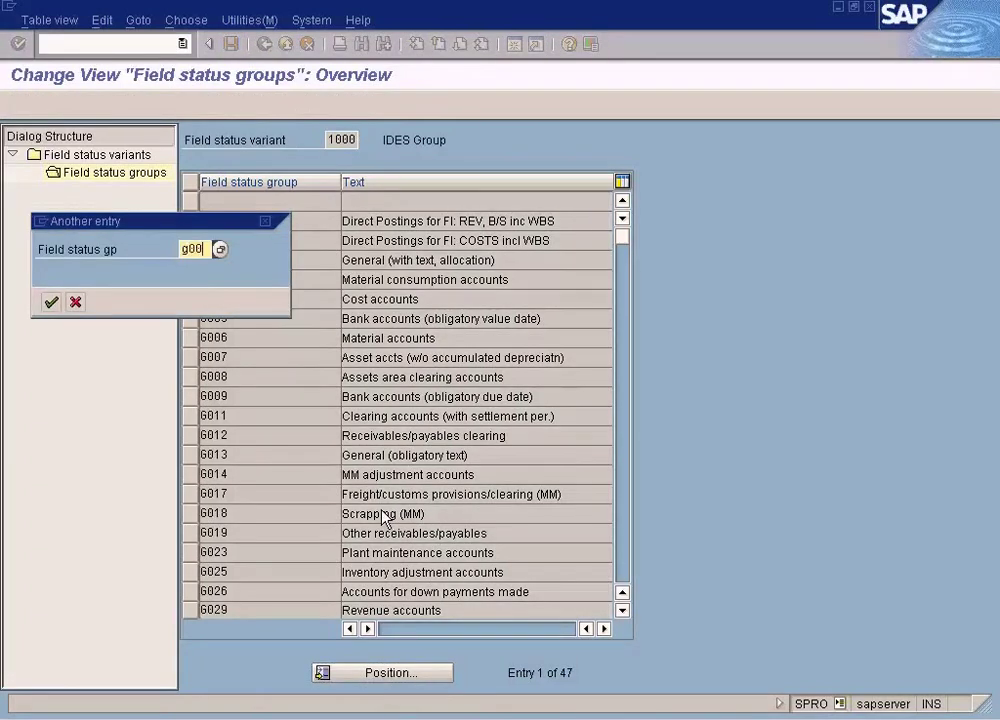
key("Return")
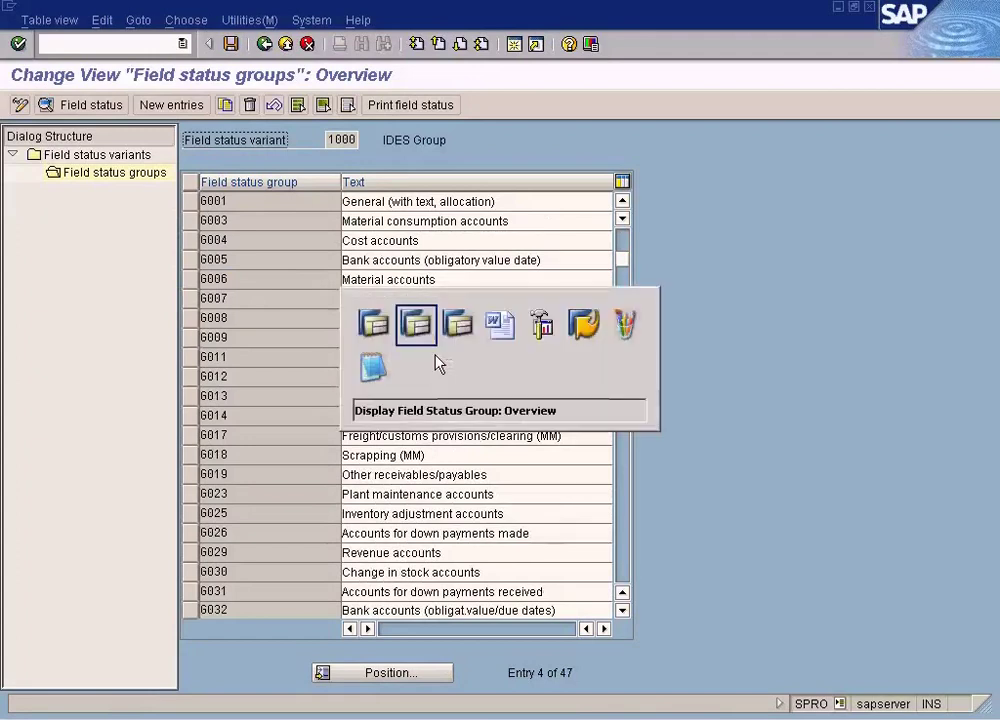
key("alt+Tab")
key("alt+Tab")
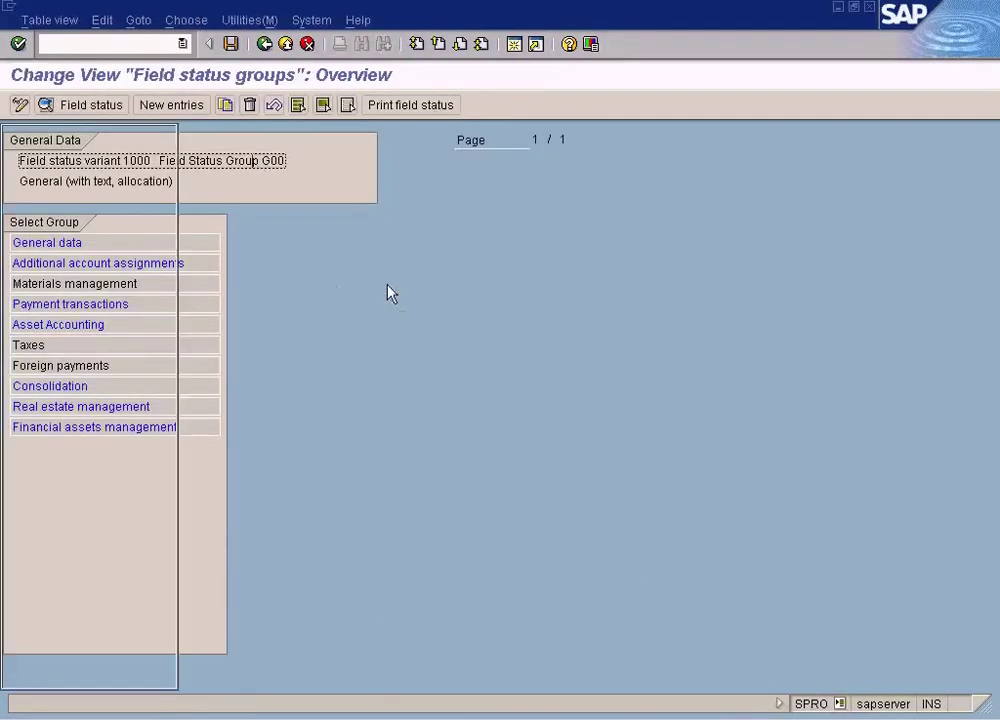
Step: Look through all field status groups of variant 1000 for the group shown in the FS00 session
left_click(390, 281)
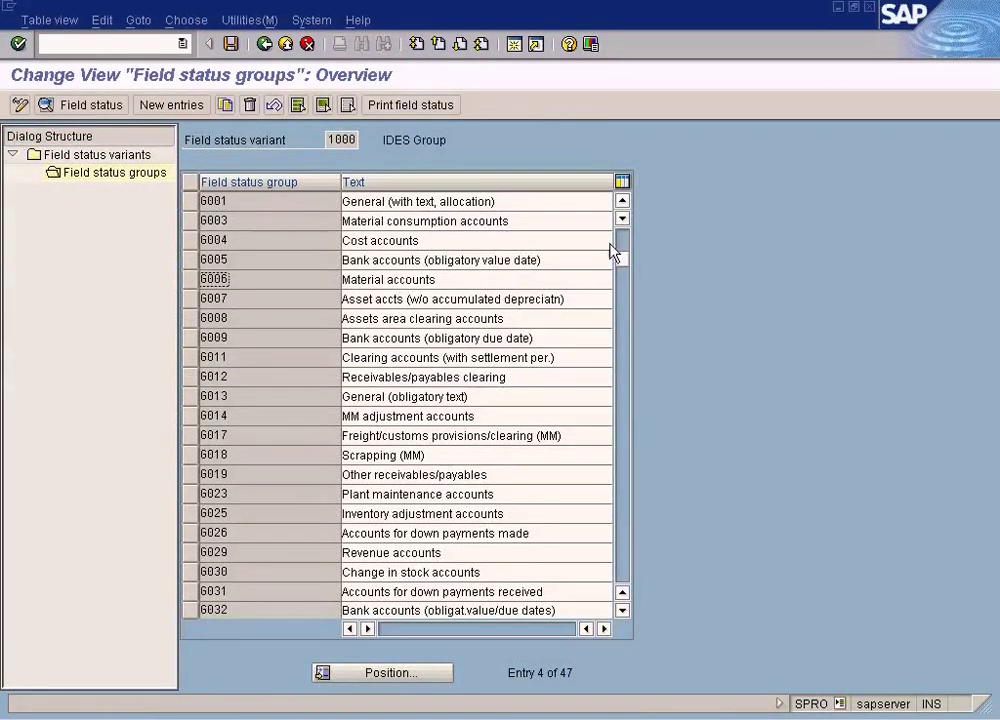
key("alt+Tab")
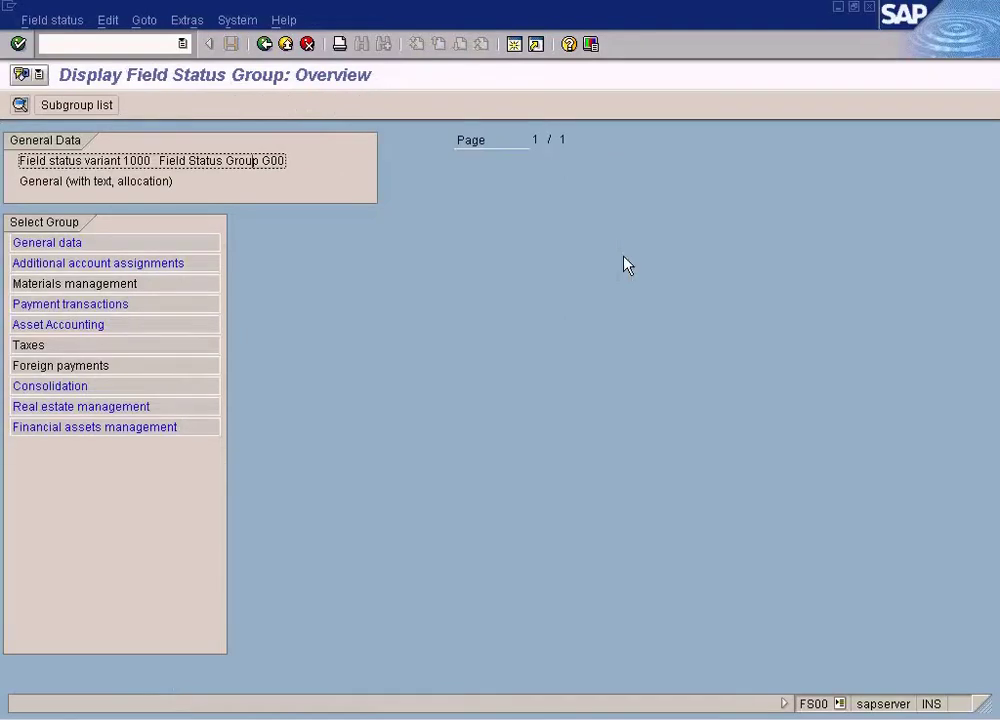
key("alt+Tab")
scroll(622, 245, "up", 1)
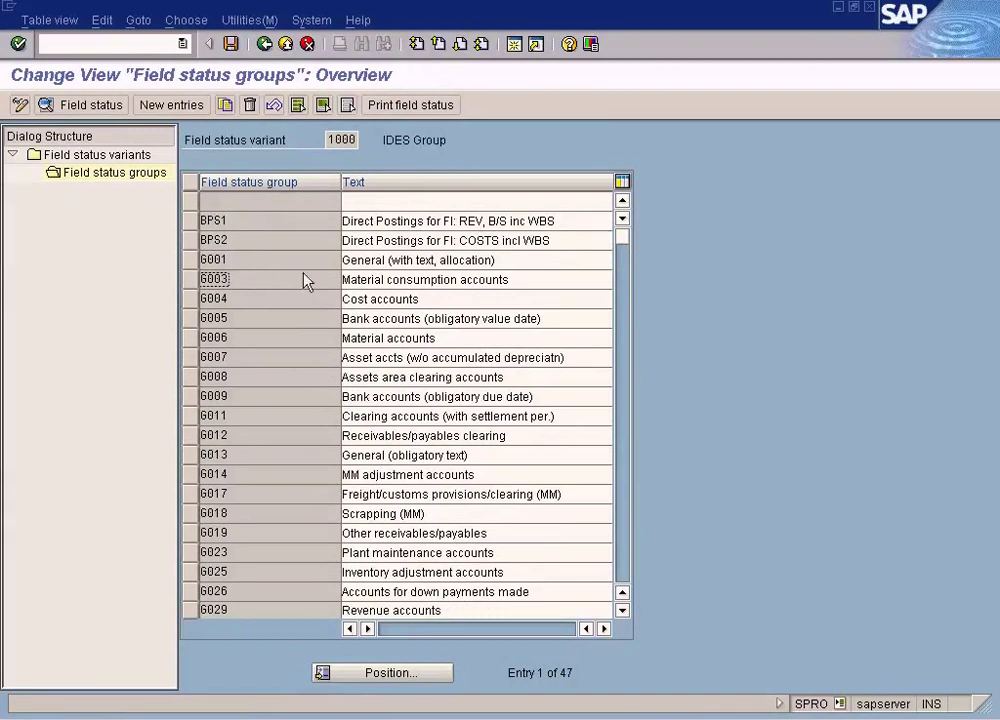
left_click(628, 418)
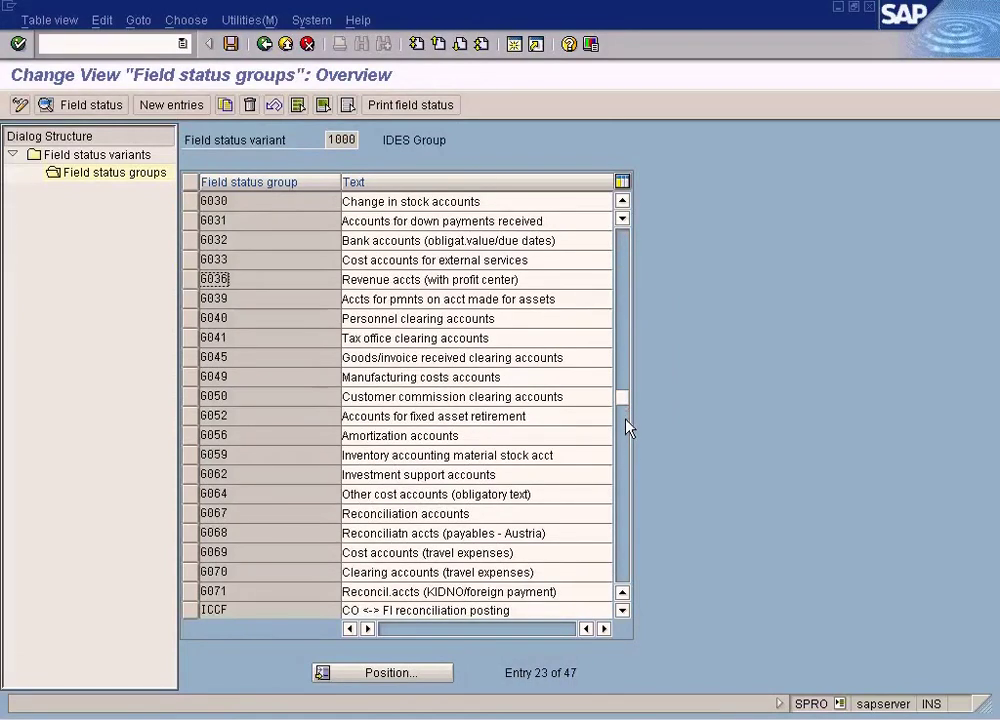
left_click(628, 428)
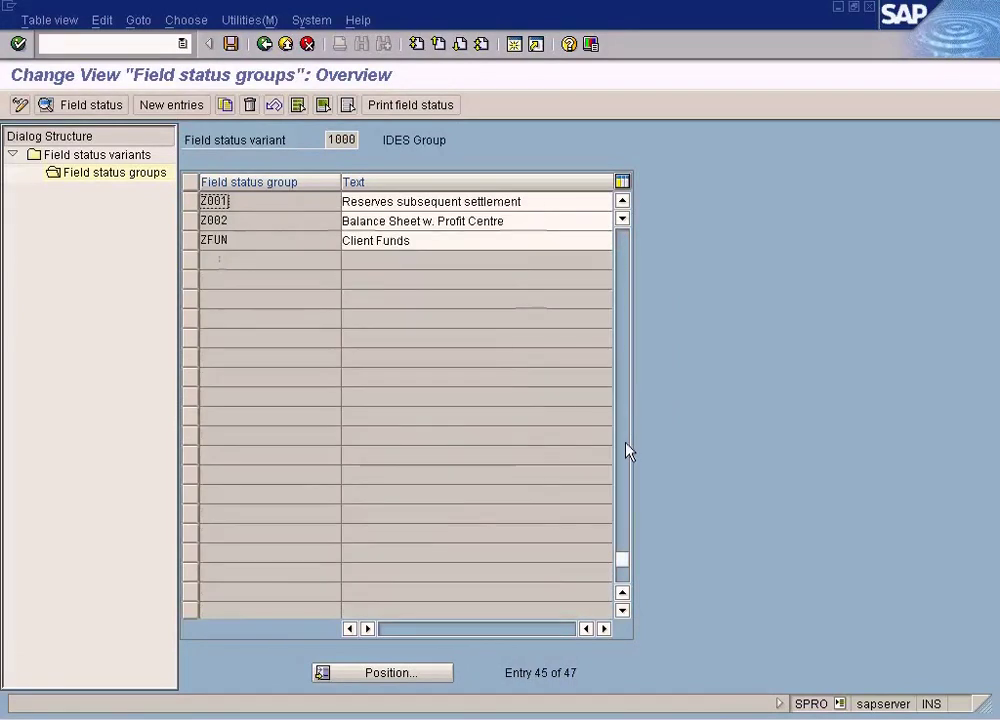
left_click(626, 242)
left_click(626, 242)
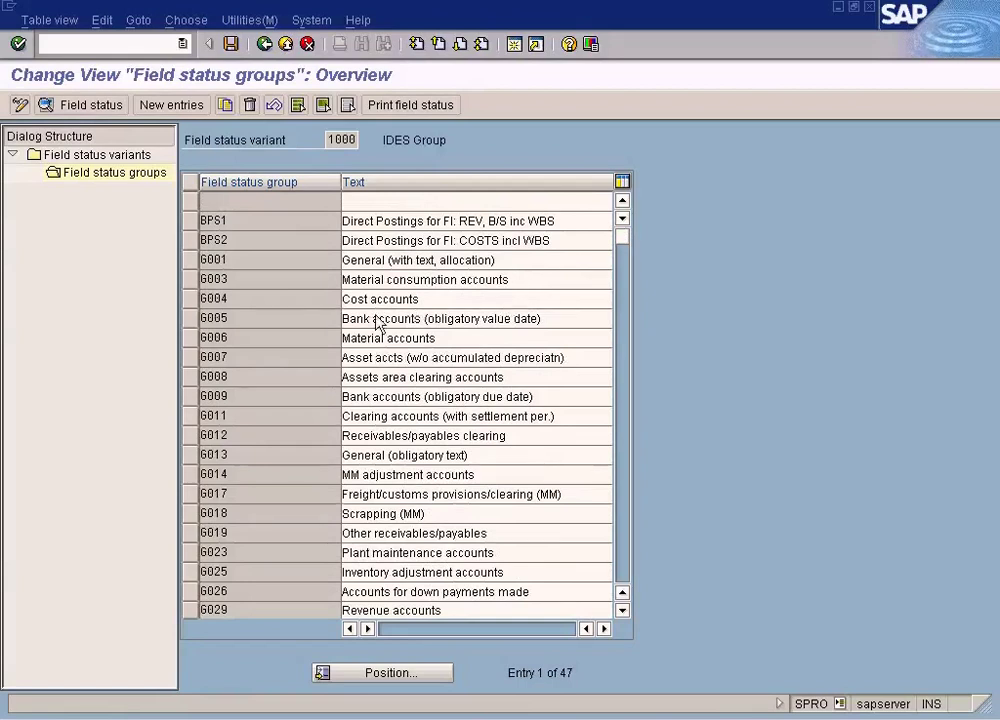
Step: Open field status group G001 for maintenance and compare its group code with the one in the FS00 session
double_click(290, 262)
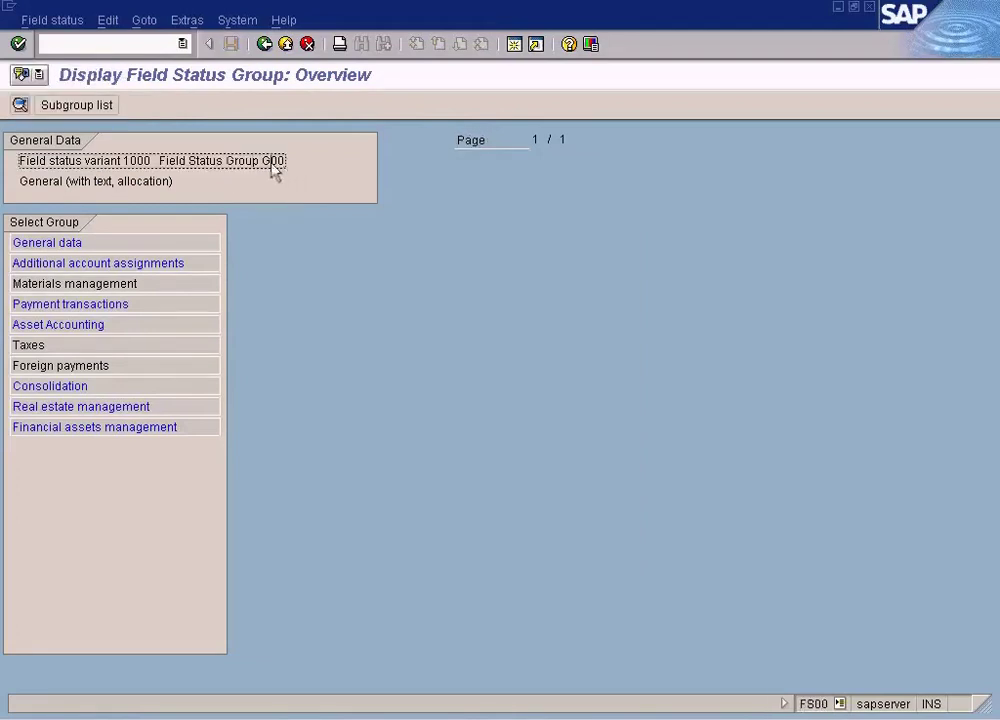
left_click_drag(271, 162, 330, 156)
left_click(272, 162)
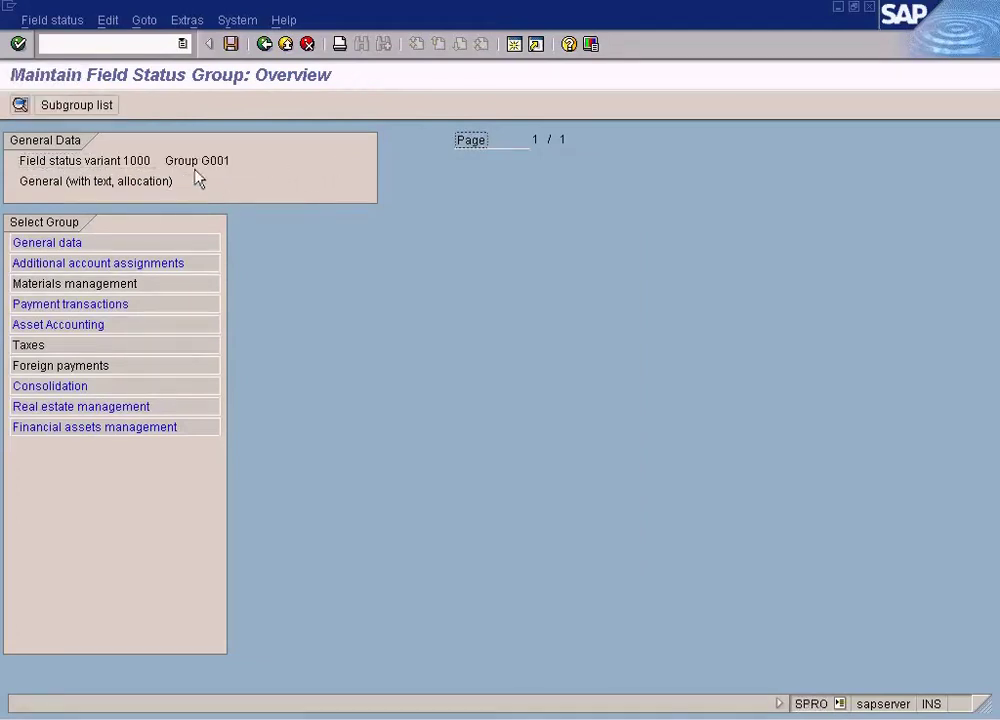
left_click_drag(202, 161, 263, 165)
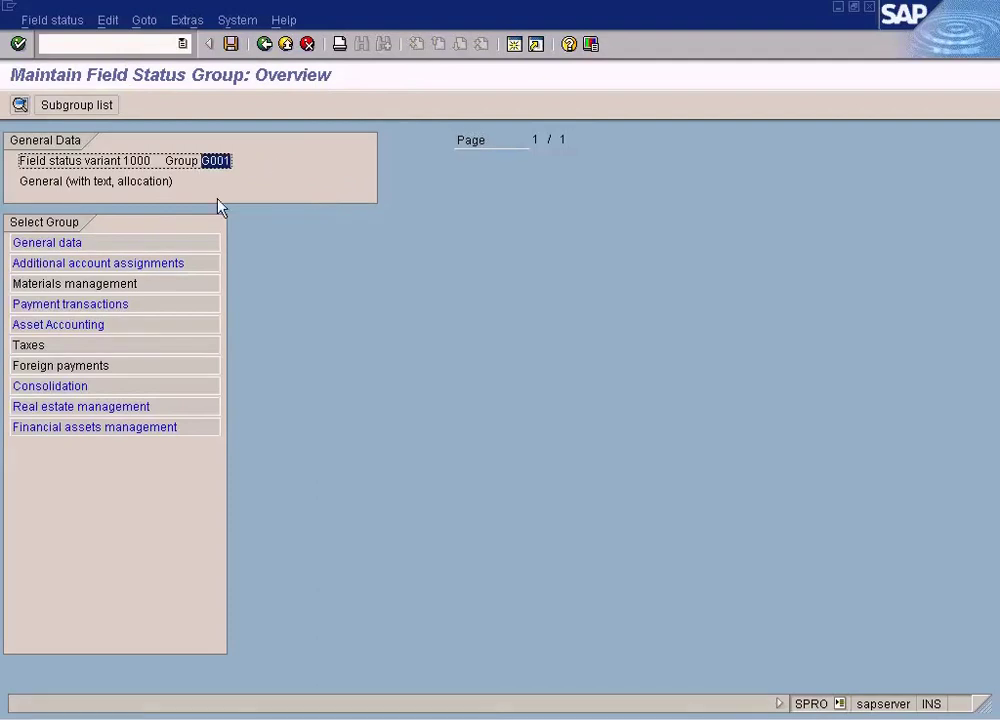
Step: Set Assignment number to optional entry in the general data of group G001 and save the field status group
left_click(76, 245)
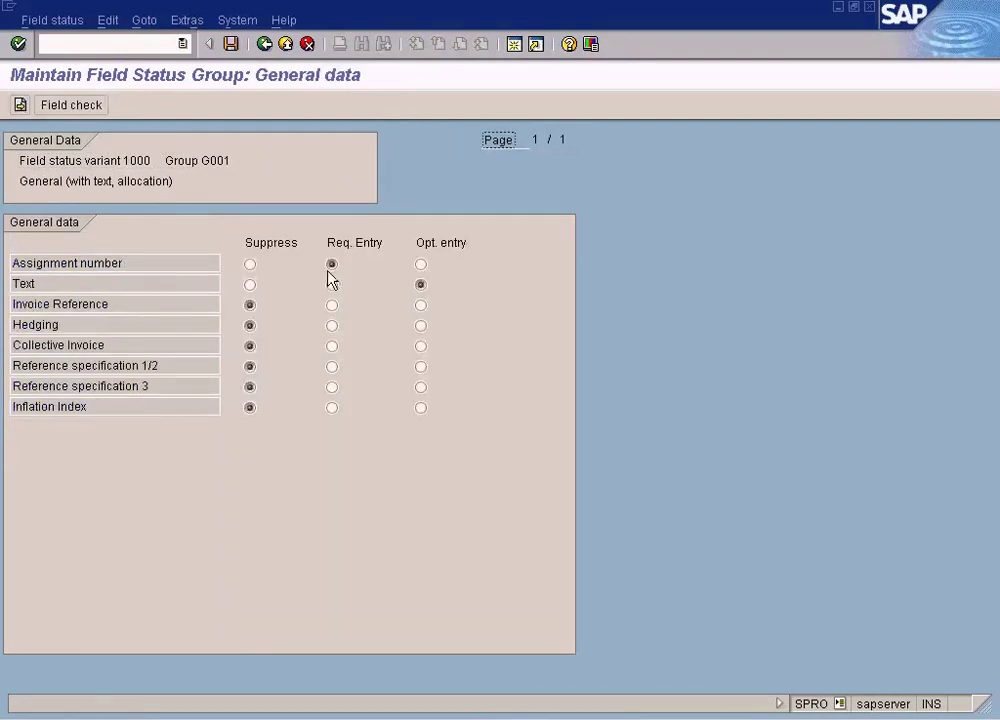
left_click(420, 264)
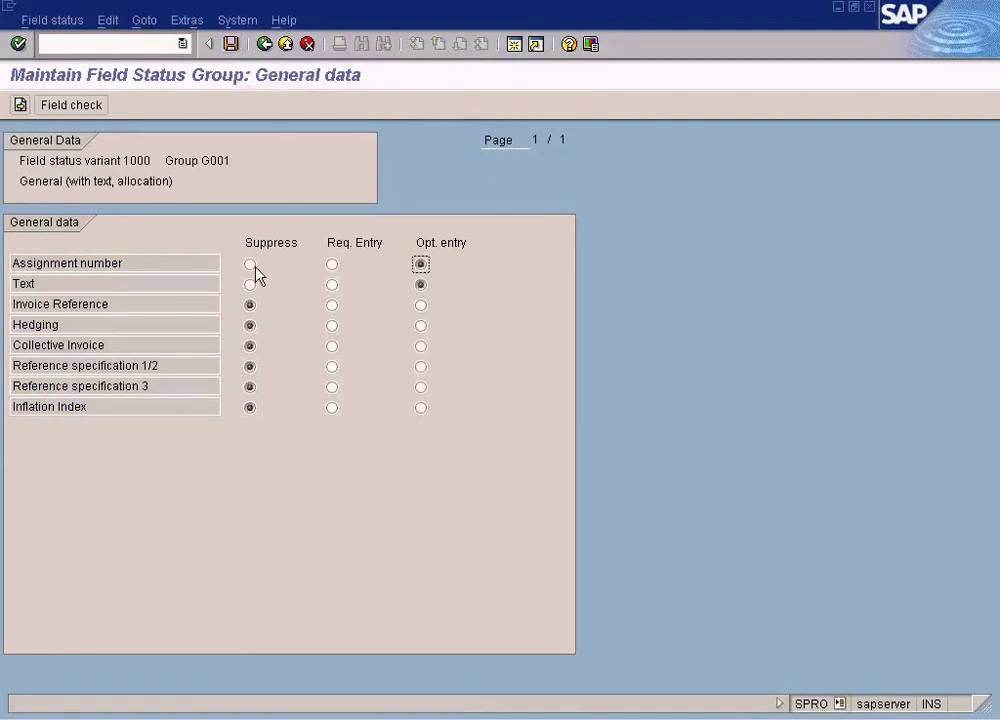
left_click(231, 44)
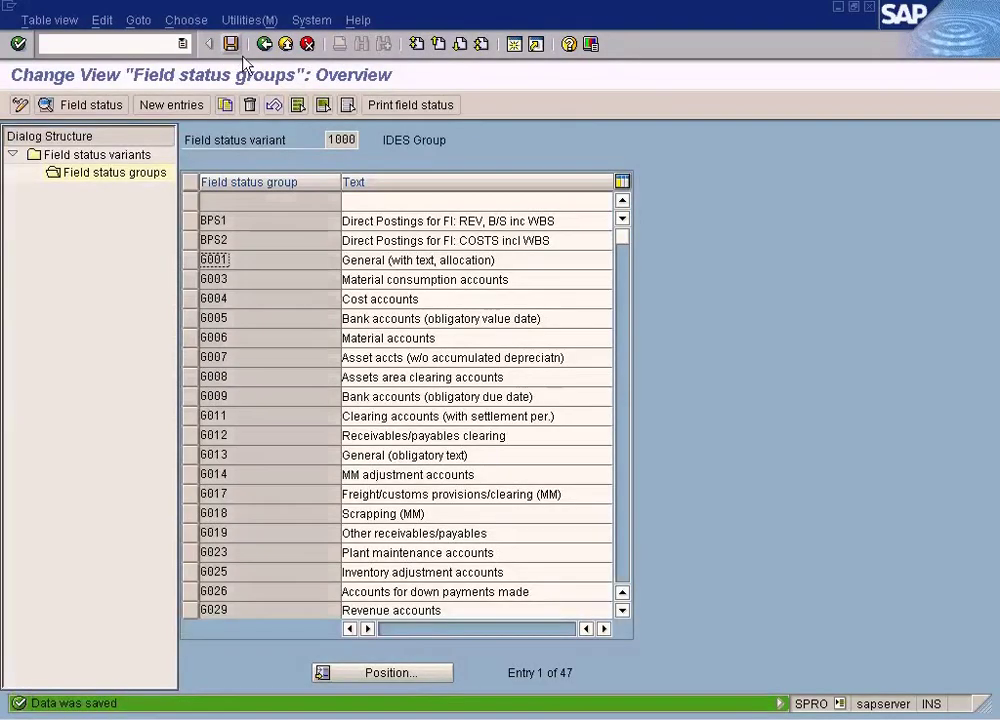
Step: Restart FS00 and check the field status settings of group G001 for the Stocks account in company code SUN
left_click(285, 44)
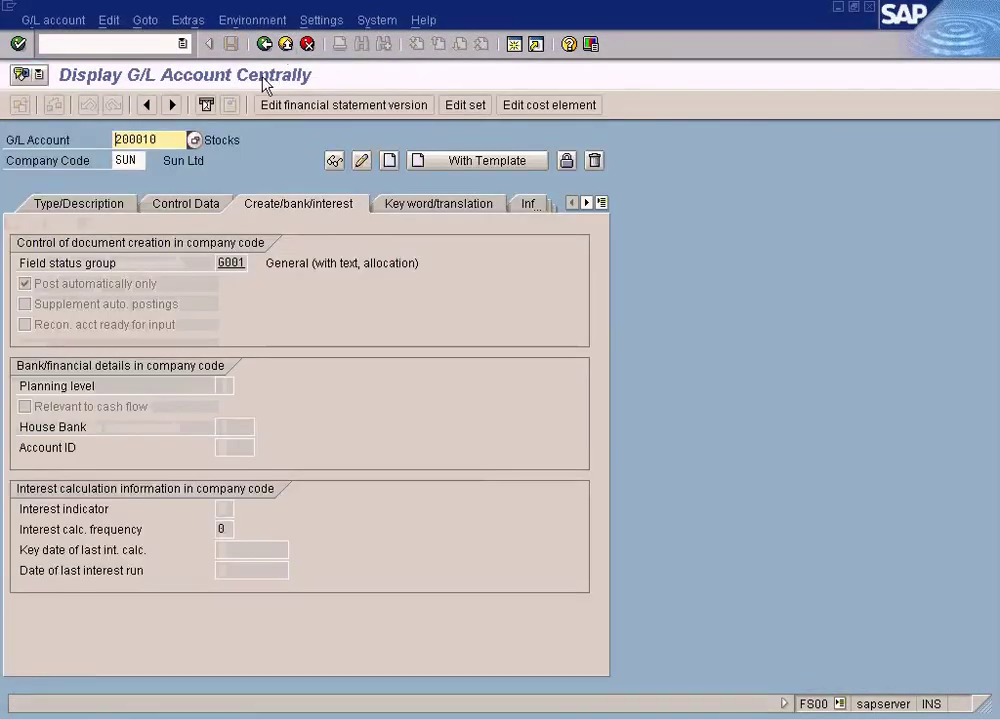
left_click(288, 45)
type("fs00")
key("Return")
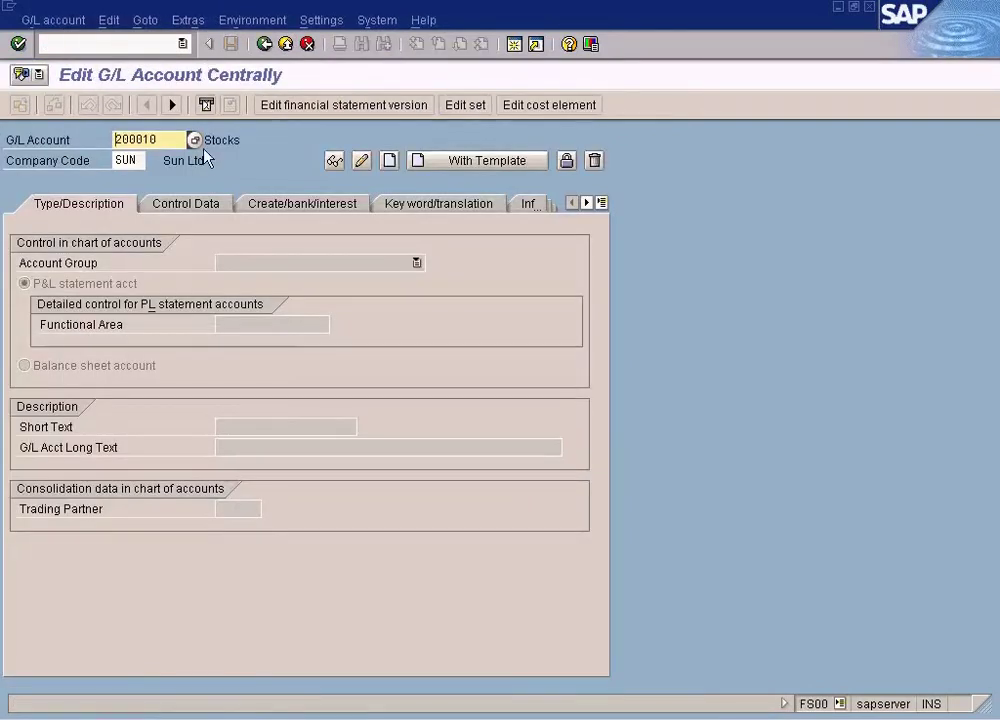
left_click(306, 206)
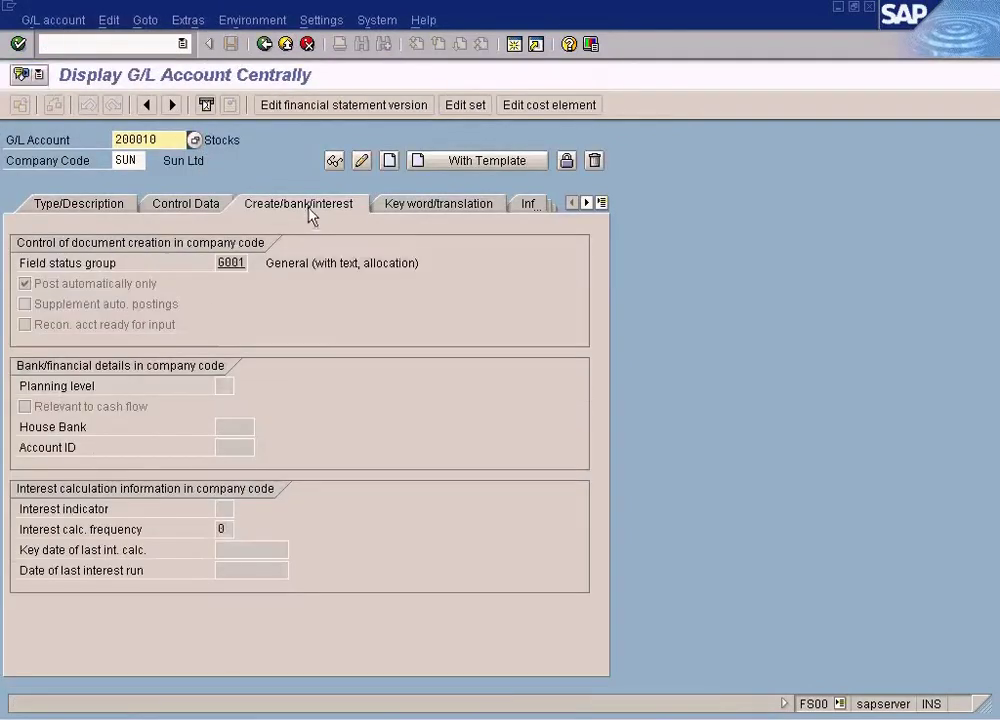
double_click(243, 262)
double_click(99, 246)
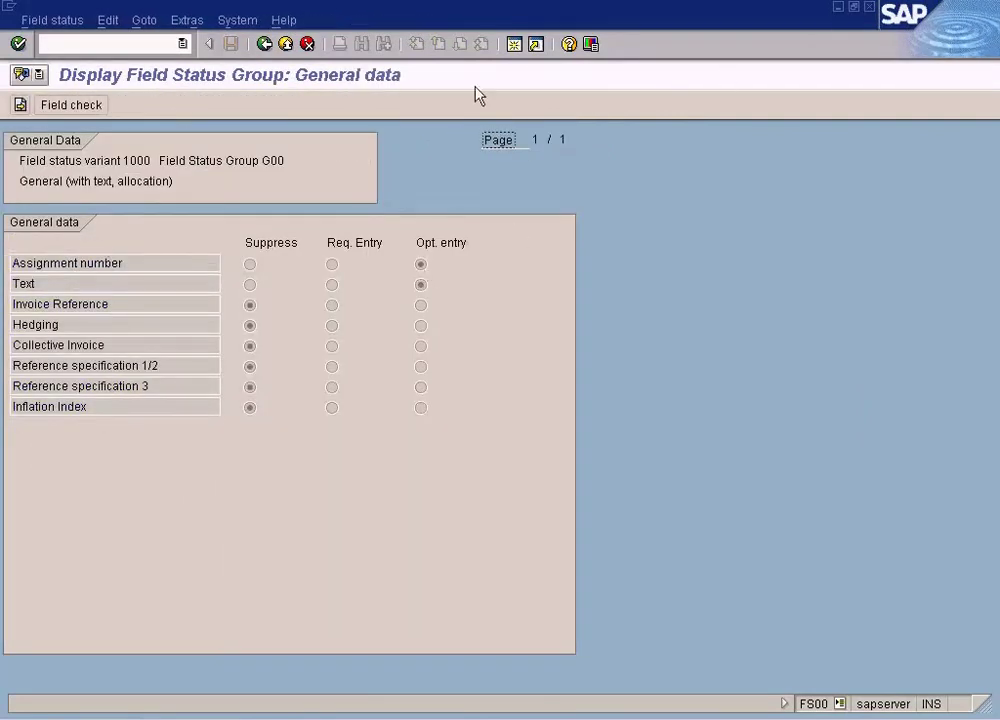
left_click(285, 44)
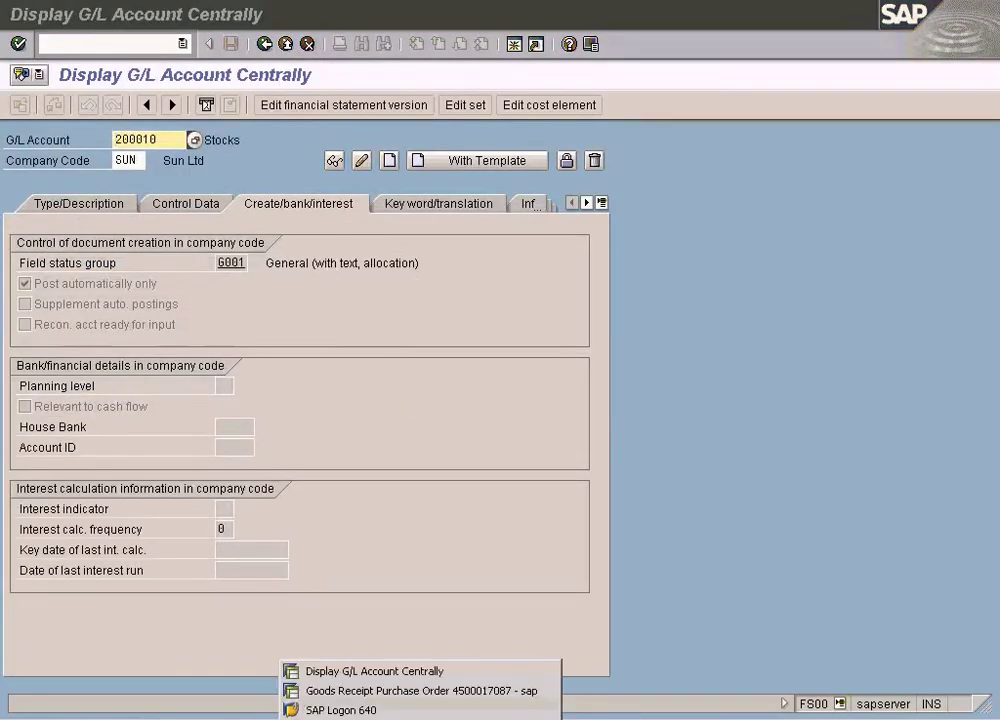
Step: Switch to the goods receipt session, try to post the receipt and read the long text of the logged error
left_click(320, 691)
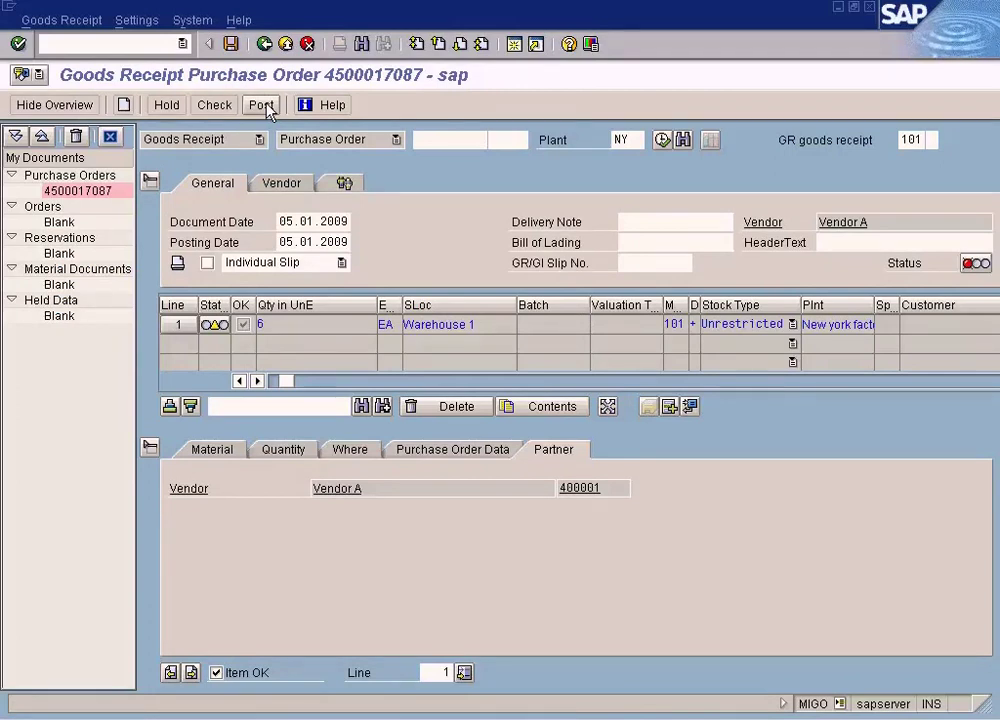
left_click(262, 105)
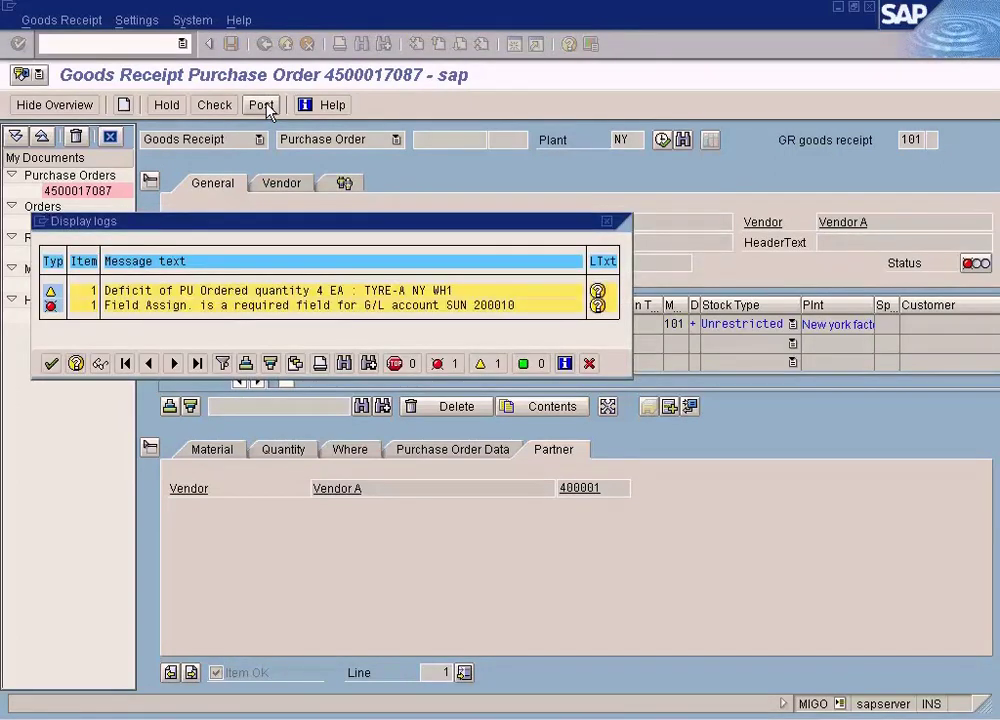
left_click(597, 305)
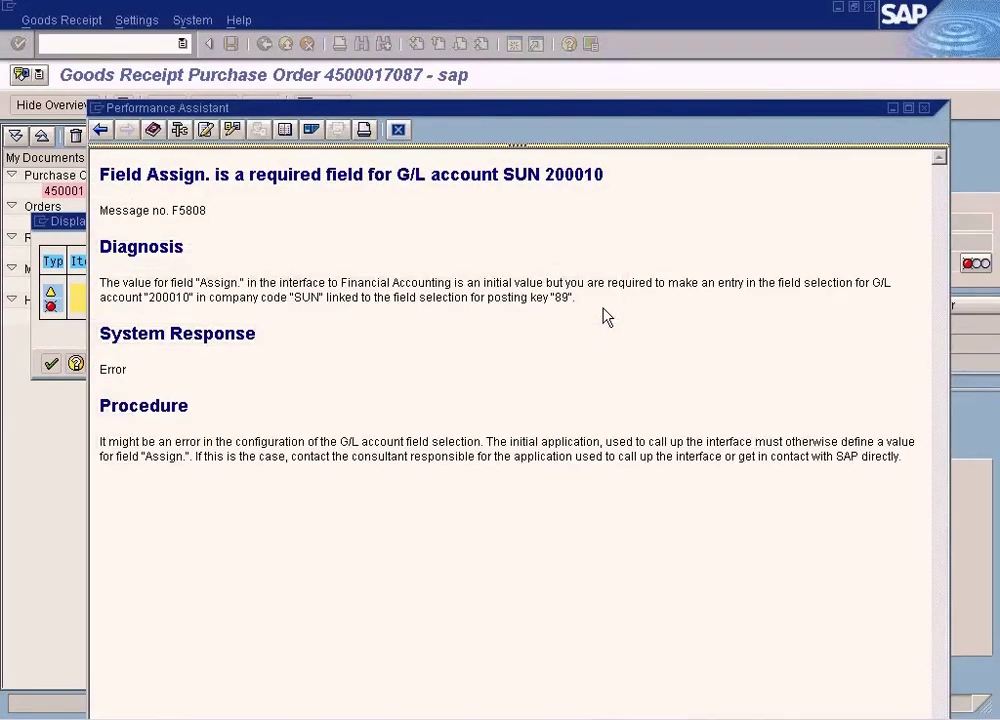
left_click(400, 131)
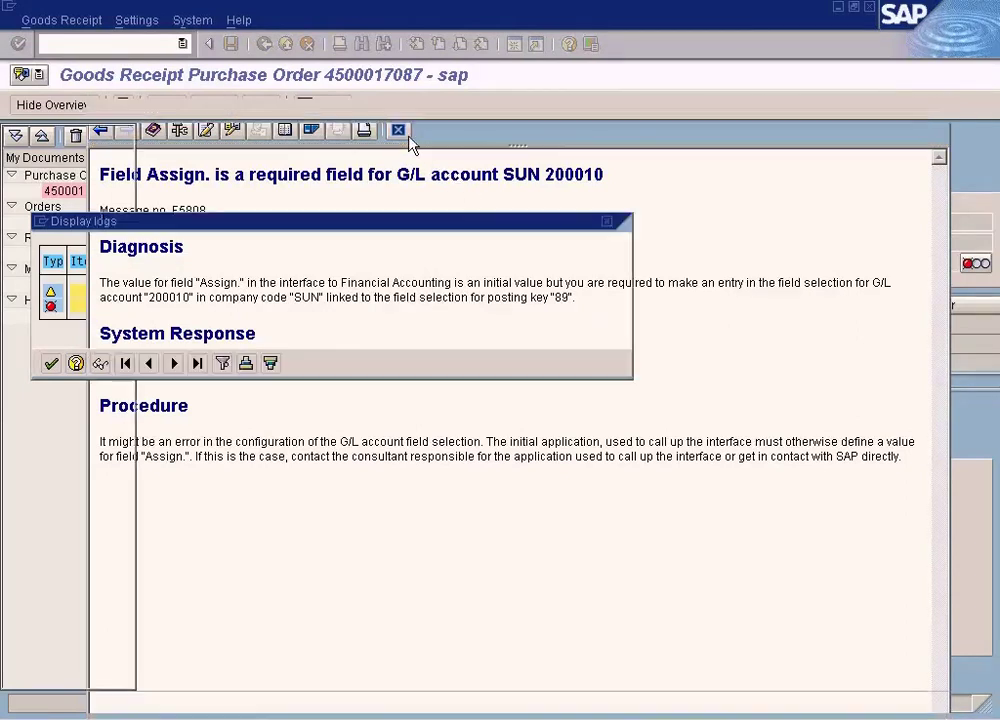
left_click(589, 363)
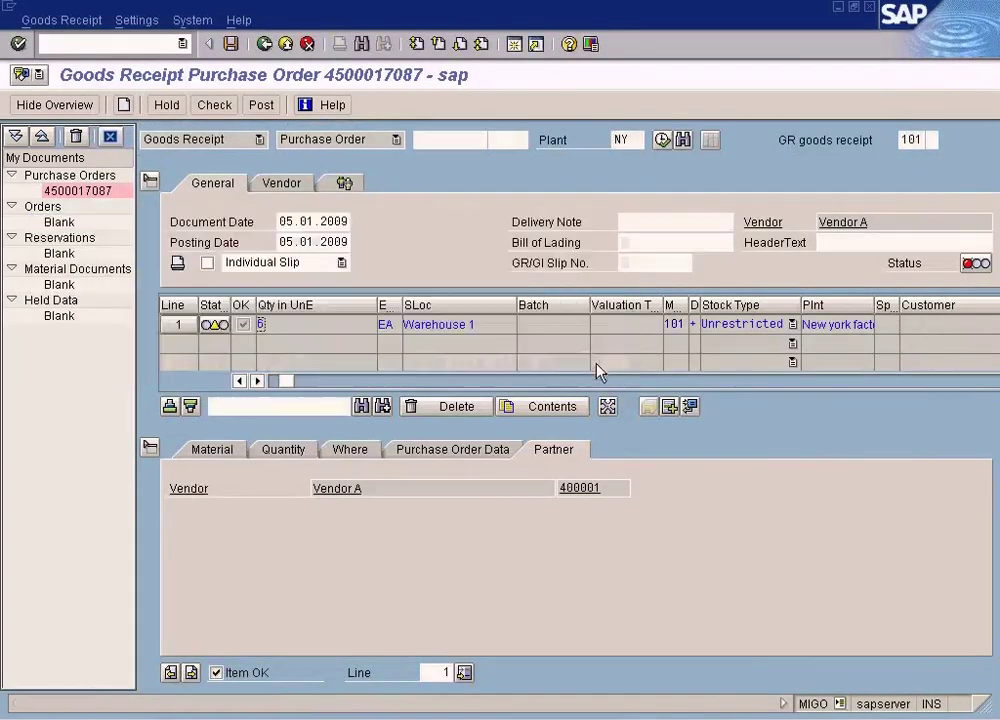
Step: Discard the open goods receipt without saving, restart Goods Movement (MIGO) and load the purchase order using its number copied from Notepad
left_click(286, 45)
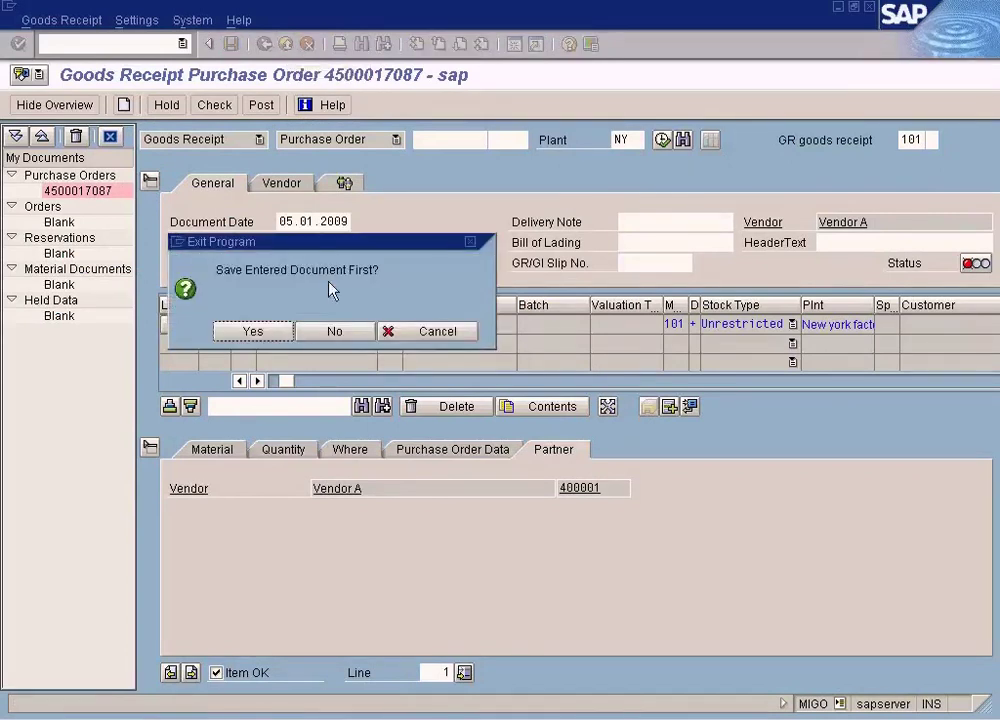
left_click(333, 332)
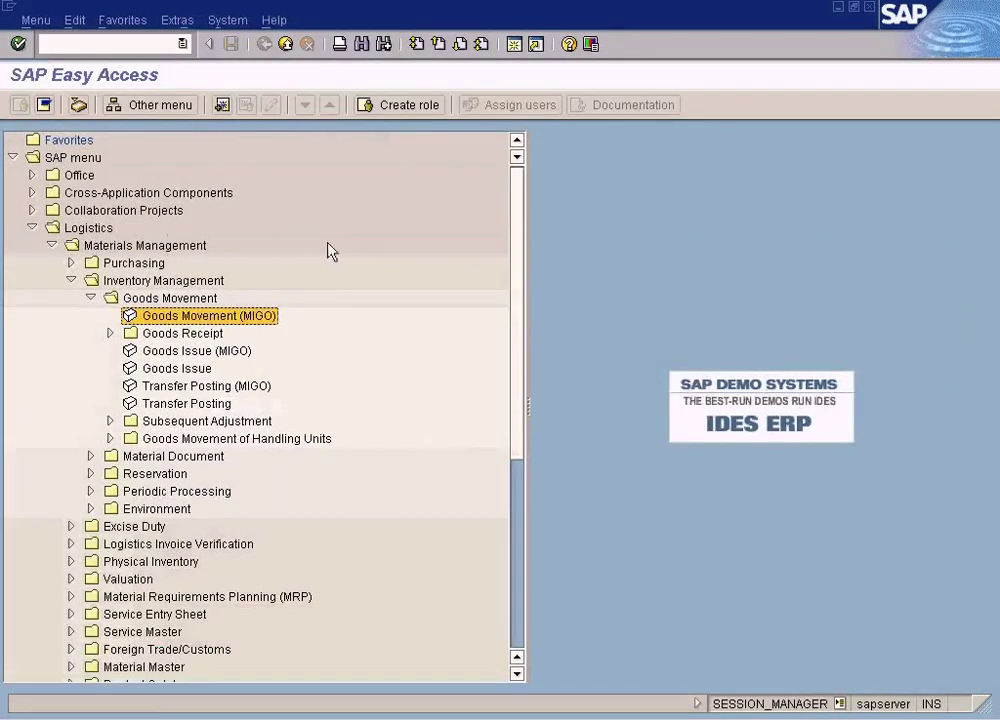
double_click(268, 318)
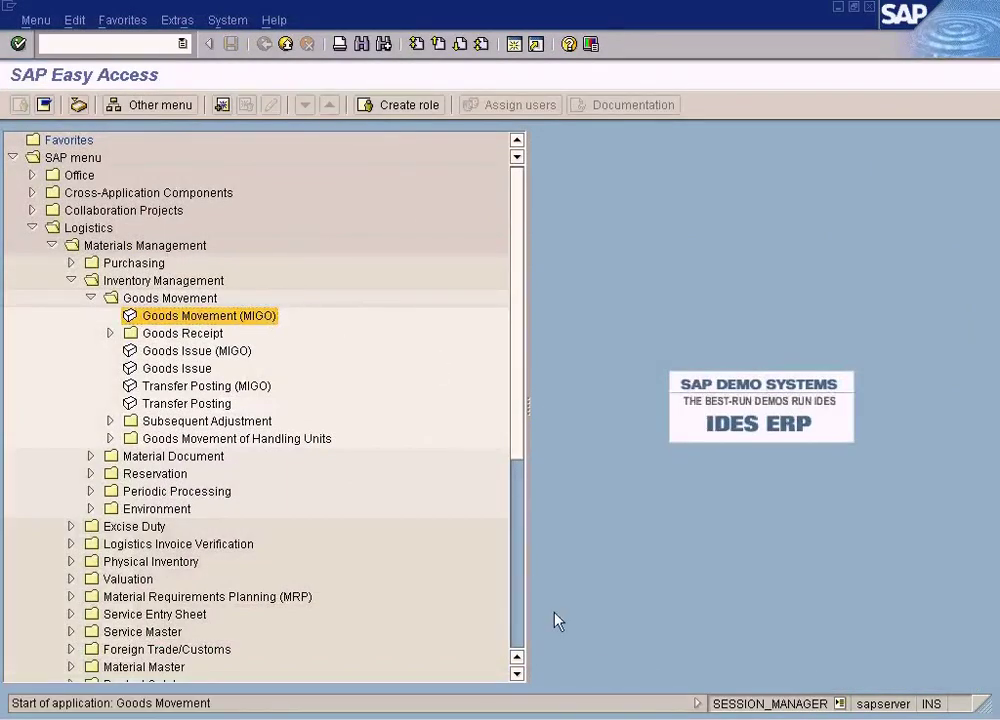
key("alt+Tab")
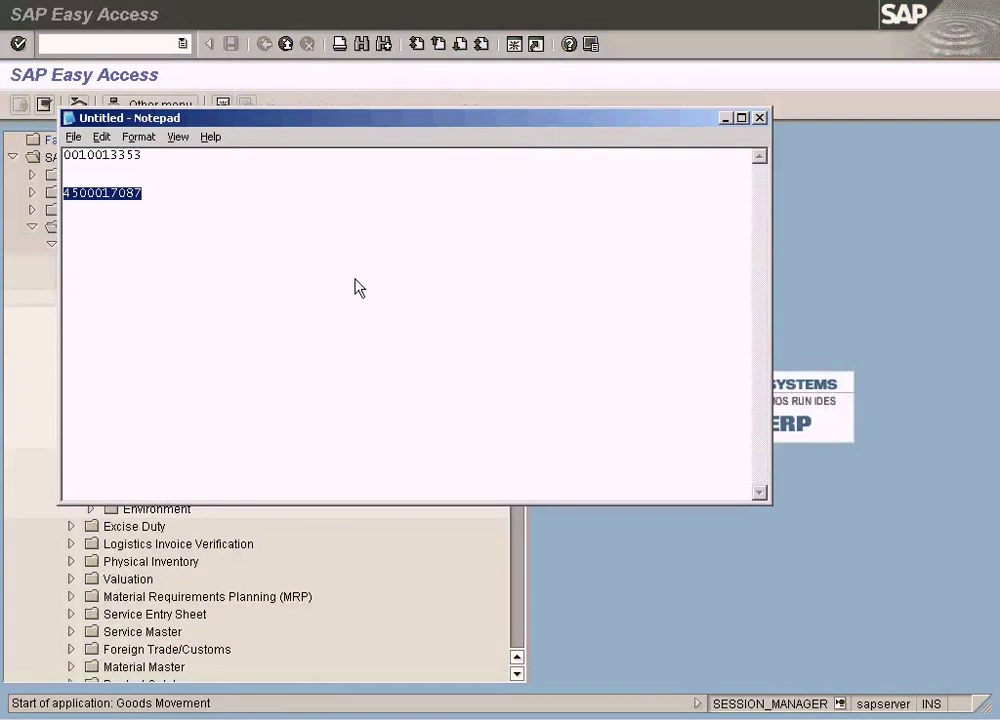
key("alt+Tab")
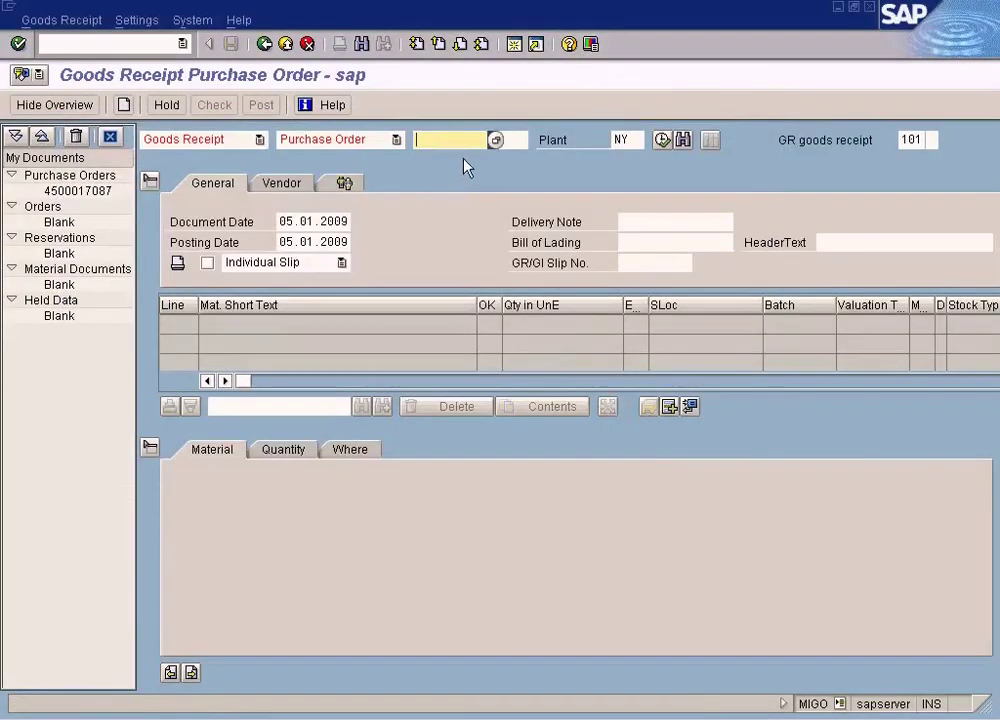
key("ctrl+v")
key("Return")
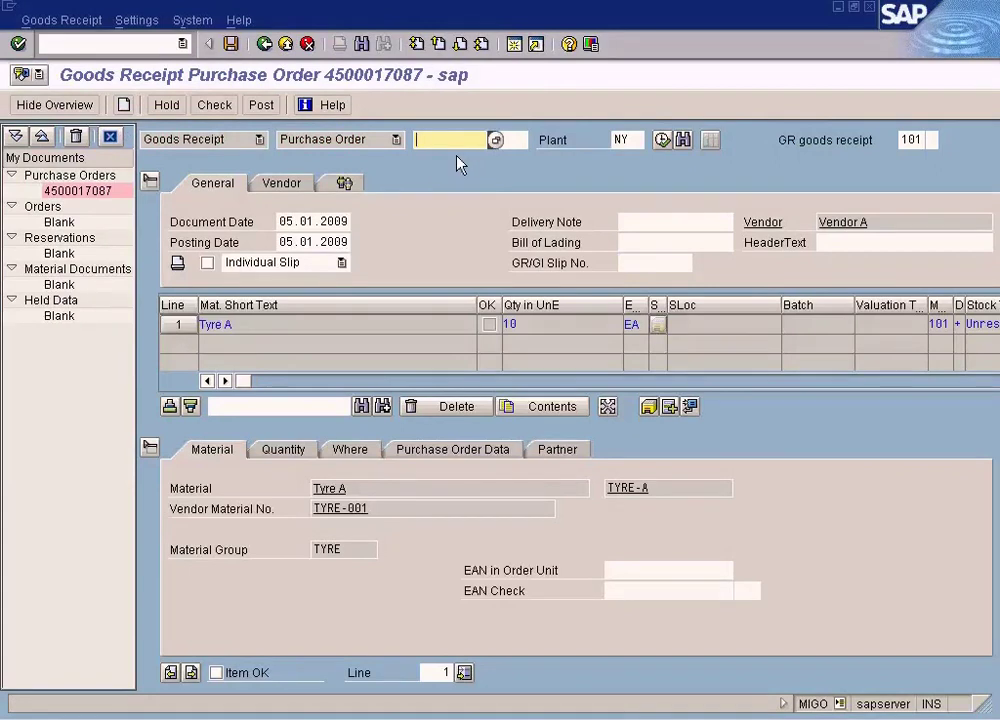
Step: Set the quantity in unit of entry for the Tyre A item to 6
left_click(287, 451)
left_click(346, 496)
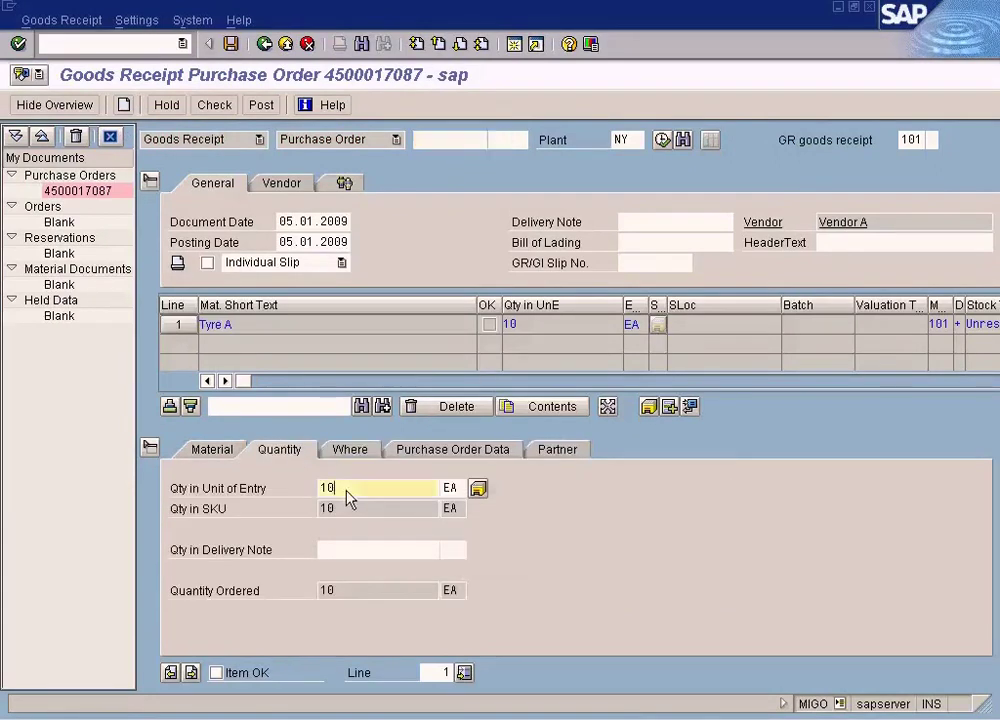
type("6")
Step: Review the purchasing process diagram in Paint and enter DN001 as the delivery note in the goods receipt header
left_click(653, 225)
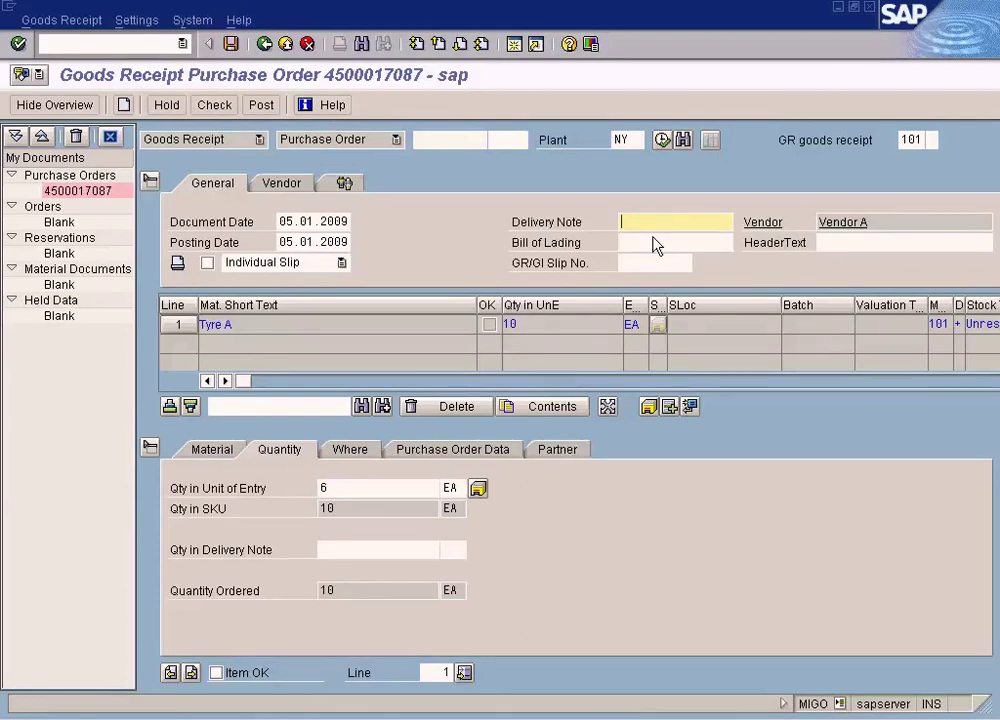
left_click(485, 718)
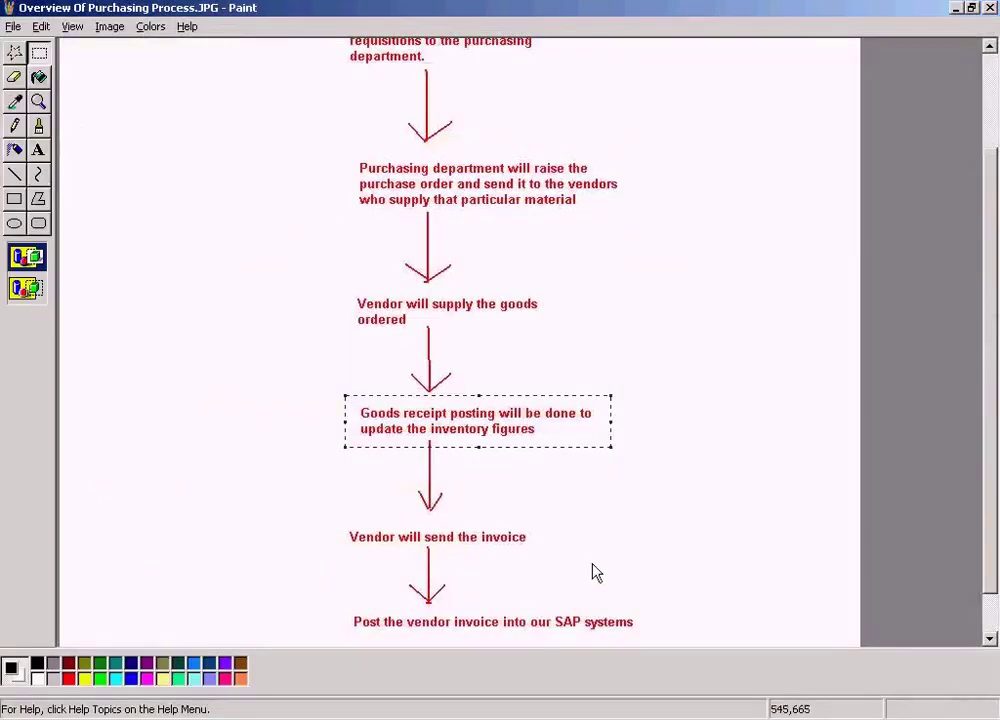
left_click(675, 534)
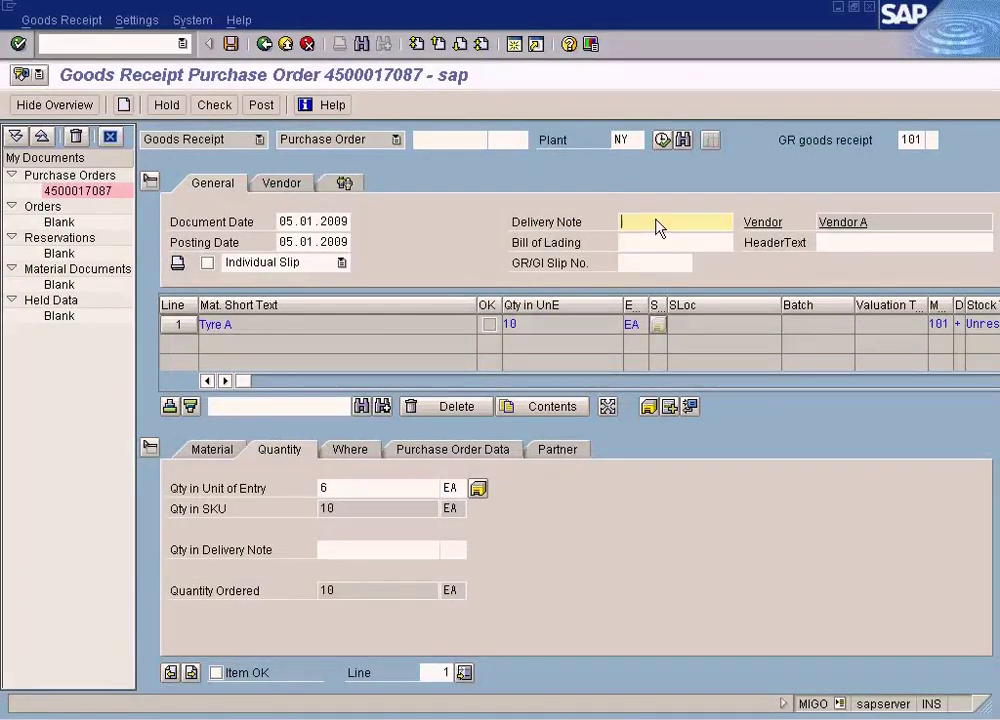
type("V")
key("BackSpace")
type("DN001")
Step: Check the goods receipt, flag the Tyre A item as OK and try to post the document
left_click(220, 105)
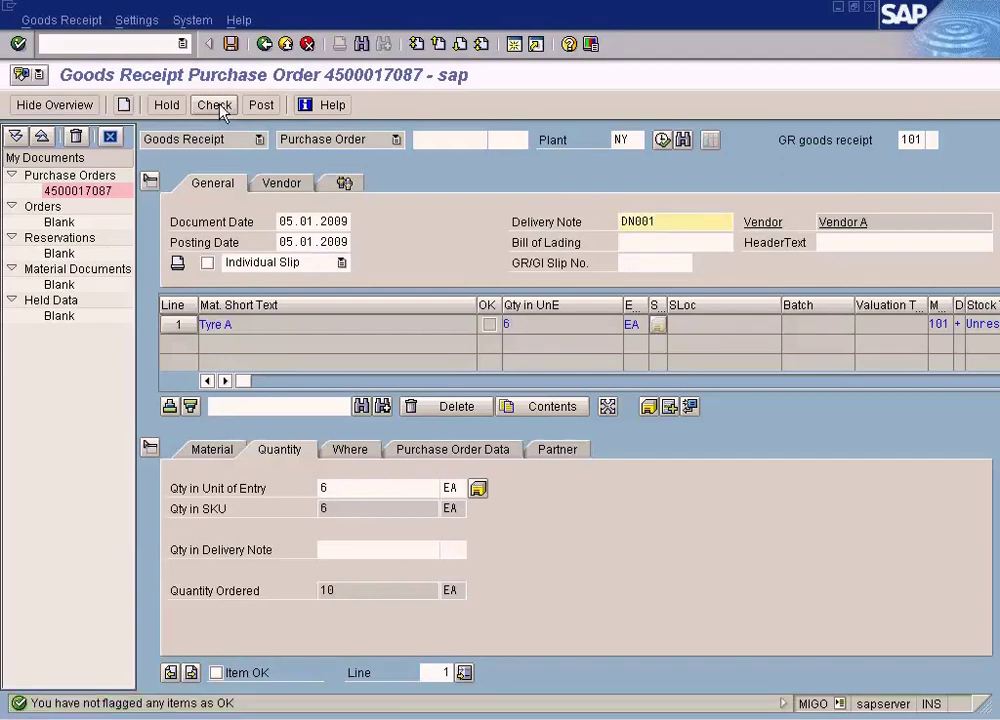
left_click(216, 674)
left_click(216, 674)
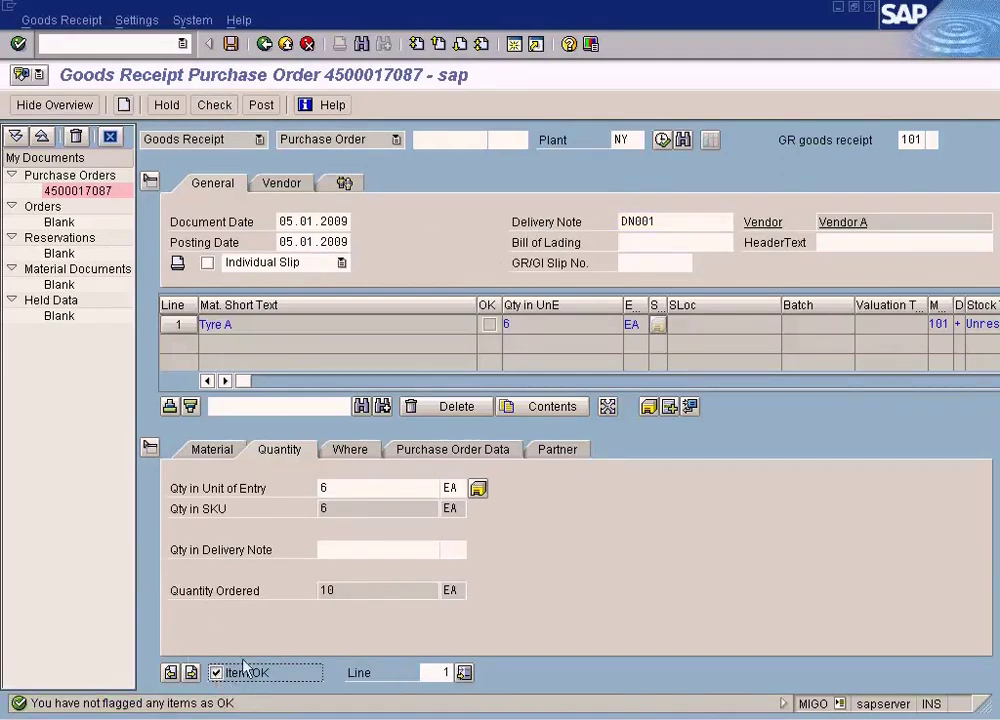
left_click(646, 226)
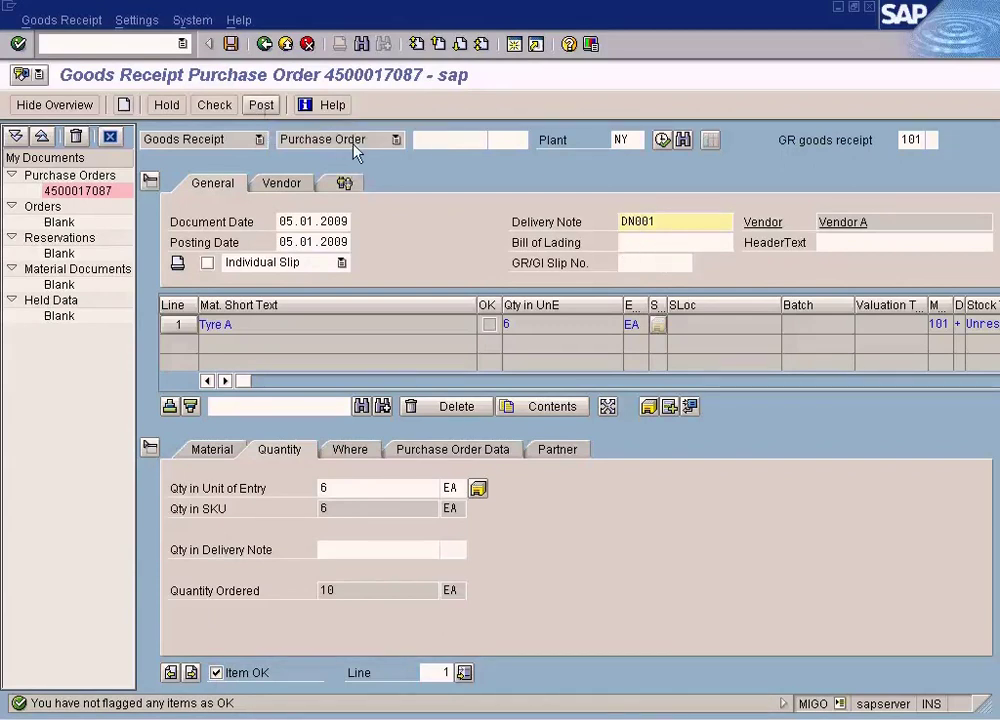
left_click(270, 108)
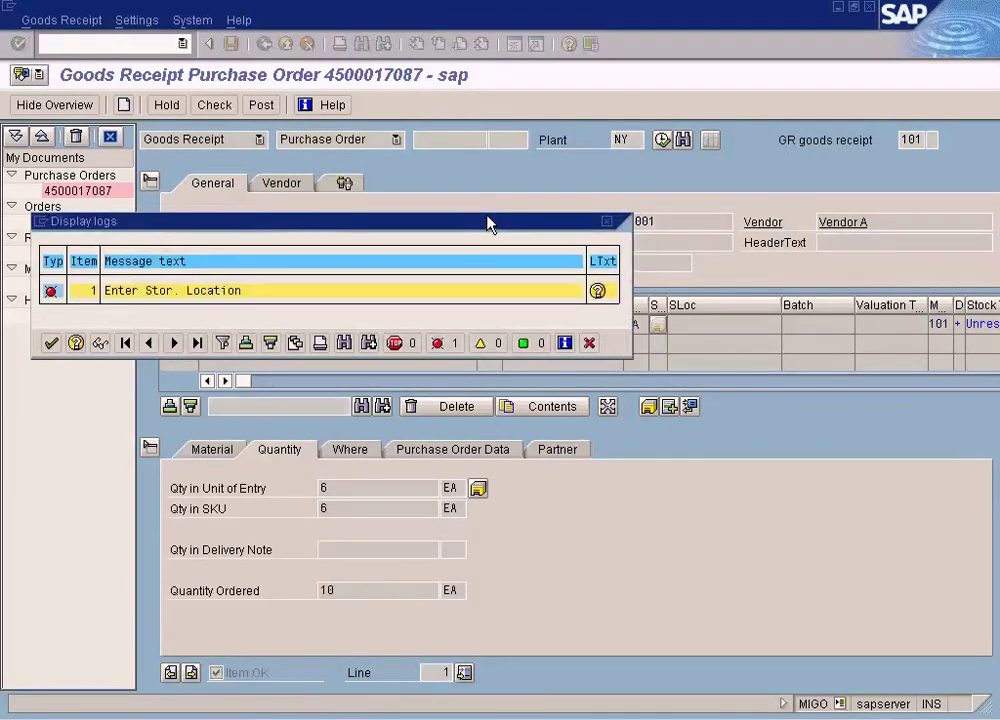
left_click(589, 343)
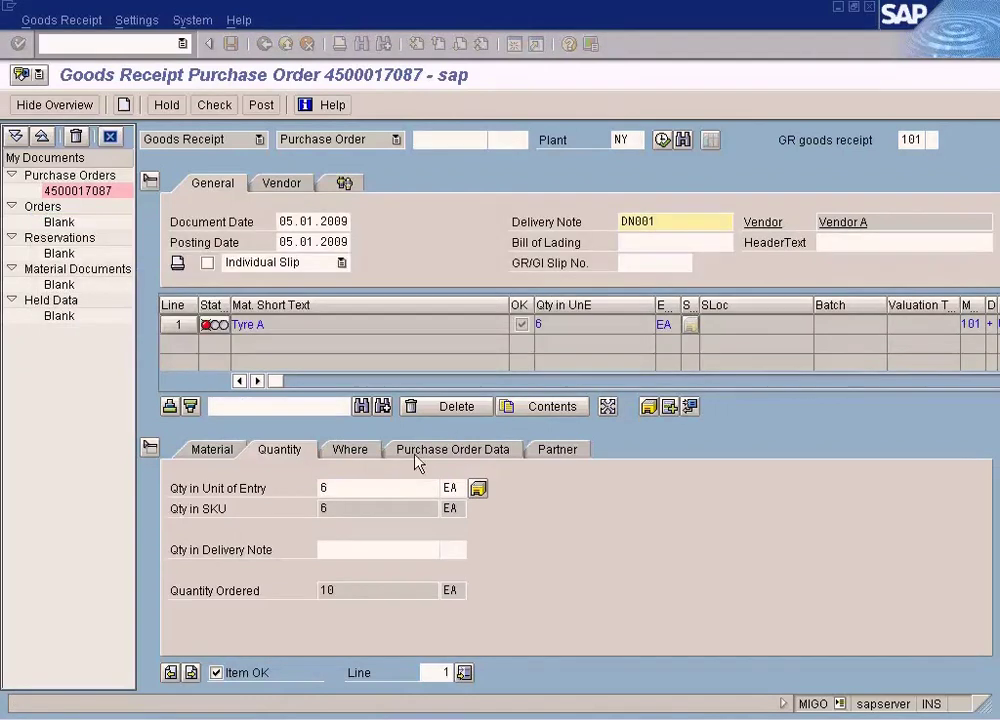
Step: Set the Tyre A item's storage location to WH1 and post the goods receipt
left_click(350, 450)
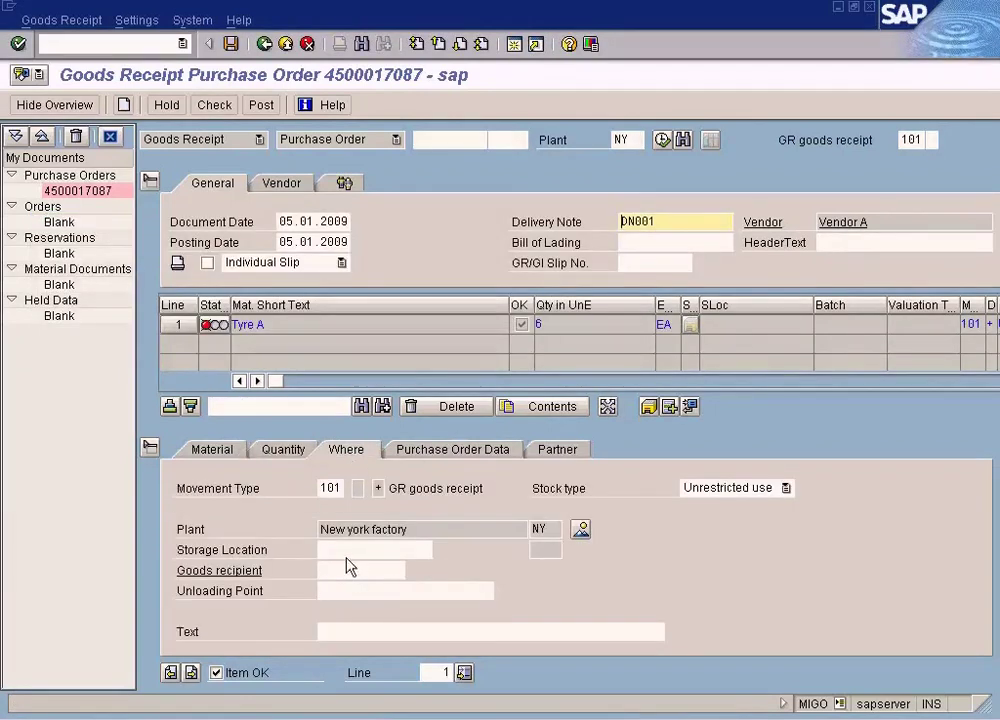
left_click(422, 551)
left_click(437, 550)
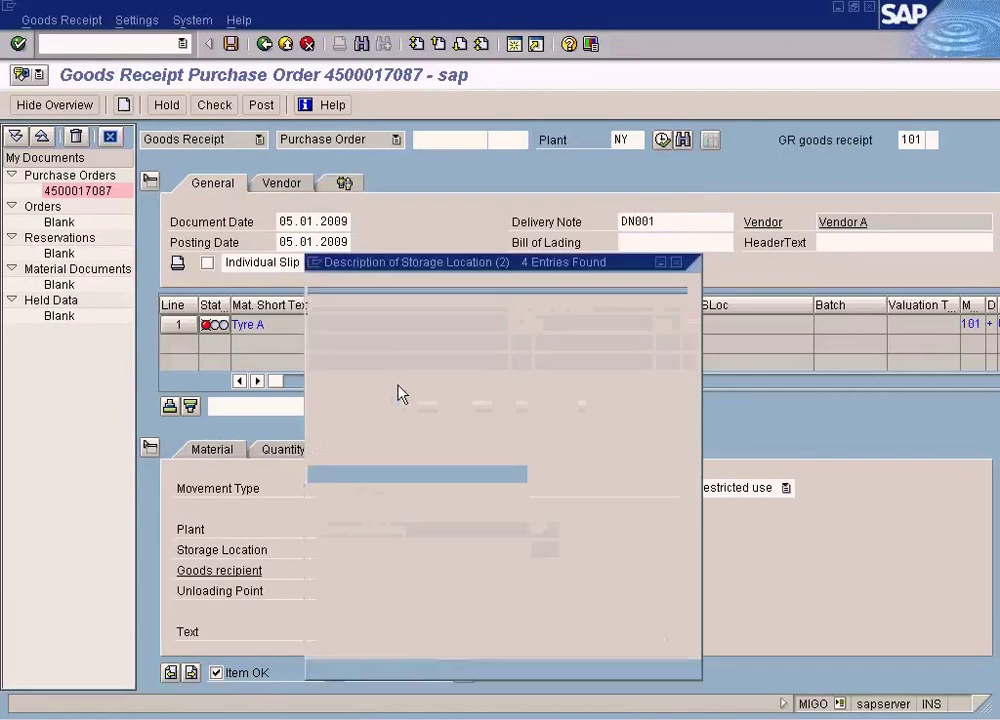
double_click(384, 330)
left_click(261, 105)
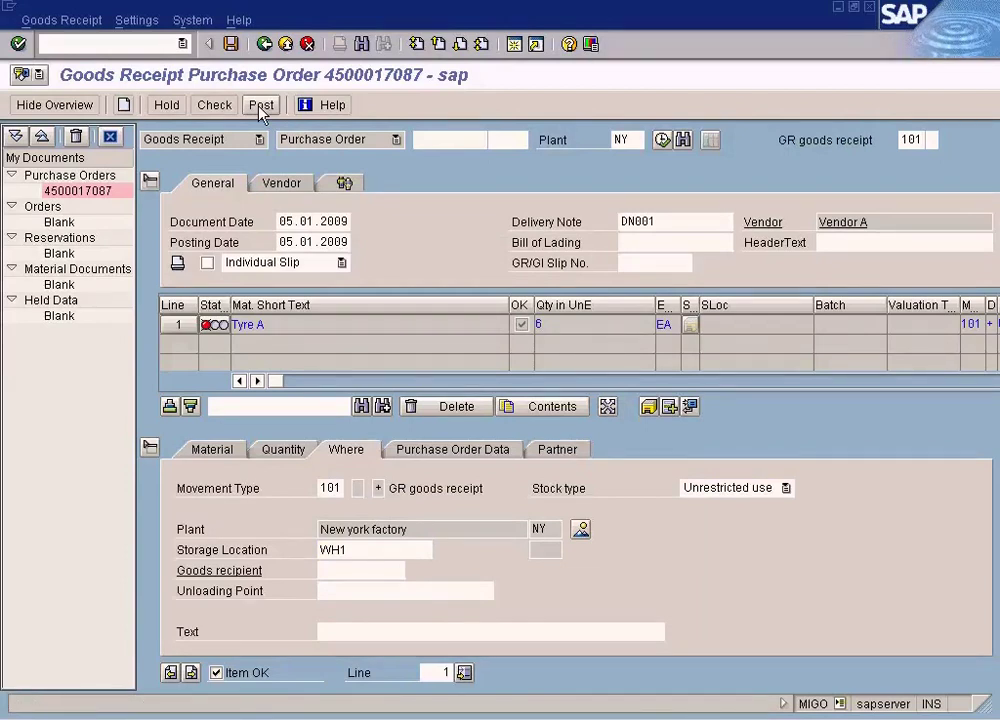
left_click(260, 106)
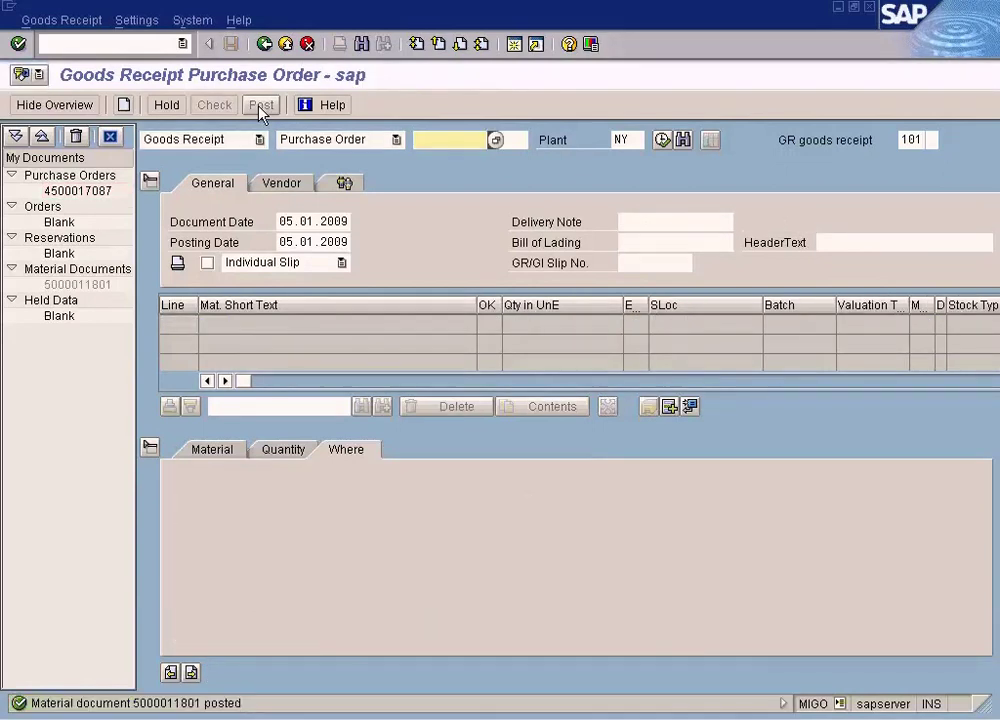
Step: Copy the posted material document number from the long text of the status message
double_click(155, 705)
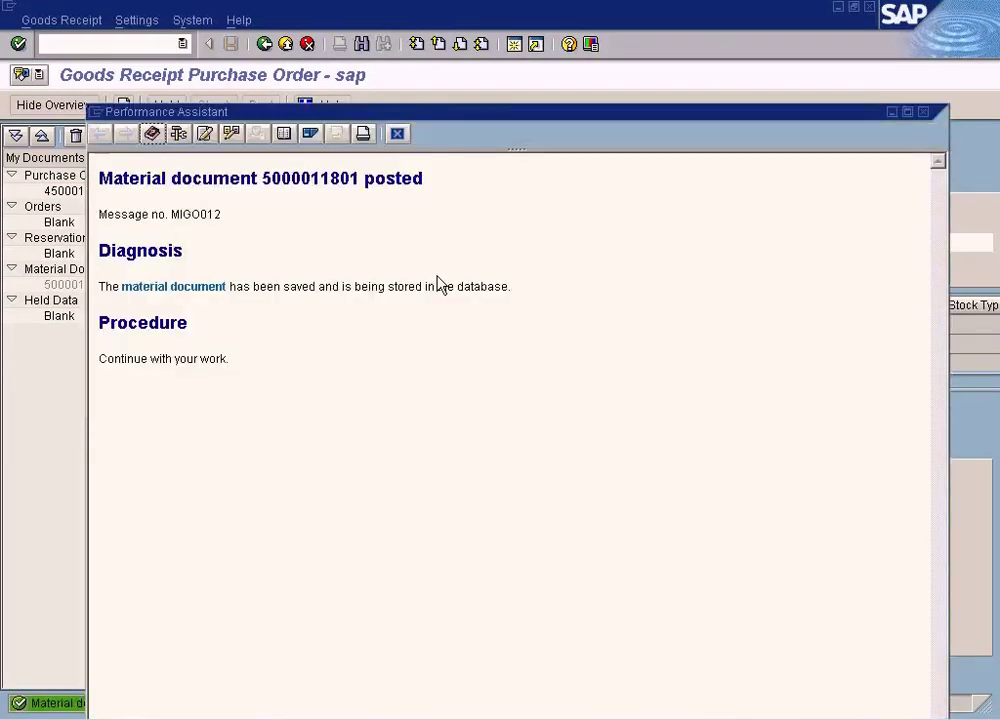
double_click(339, 182)
key("ctrl+c")
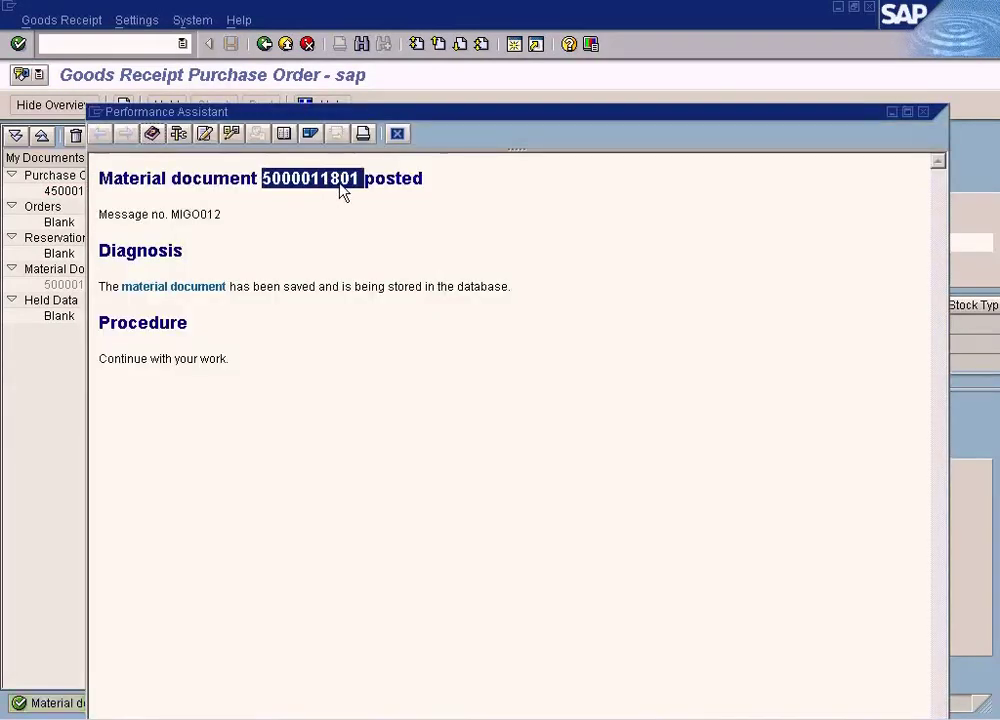
left_click(396, 134)
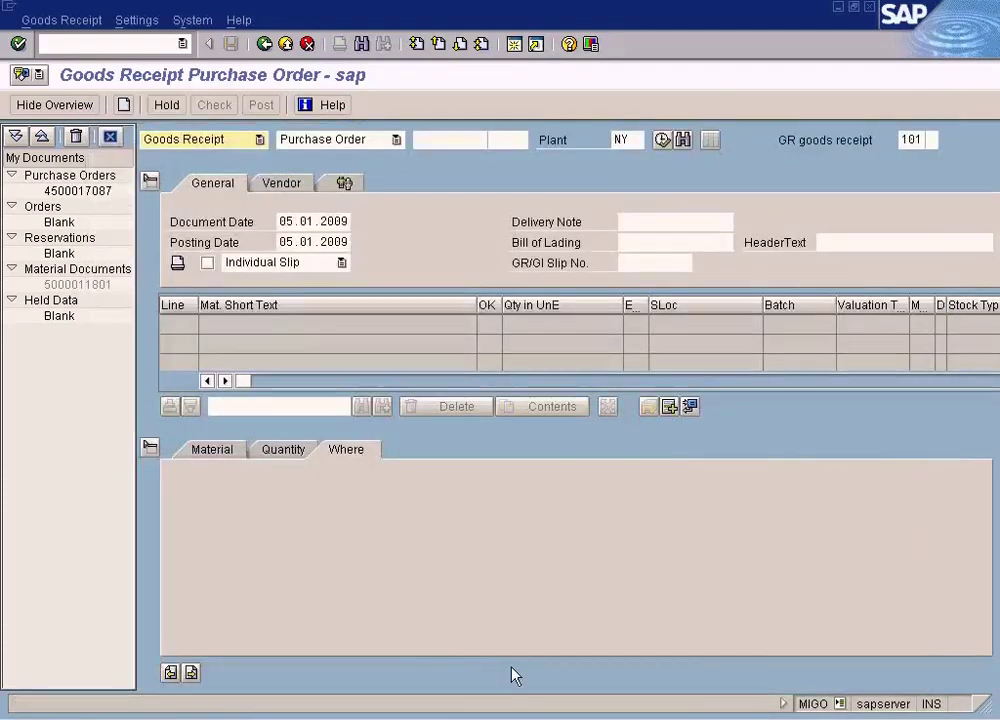
Step: In the Notepad notes, prefix the purchase order number with "PO :-" and the requisition number with "PR :-"
left_click(622, 718)
key("Home")
type("PO :-")
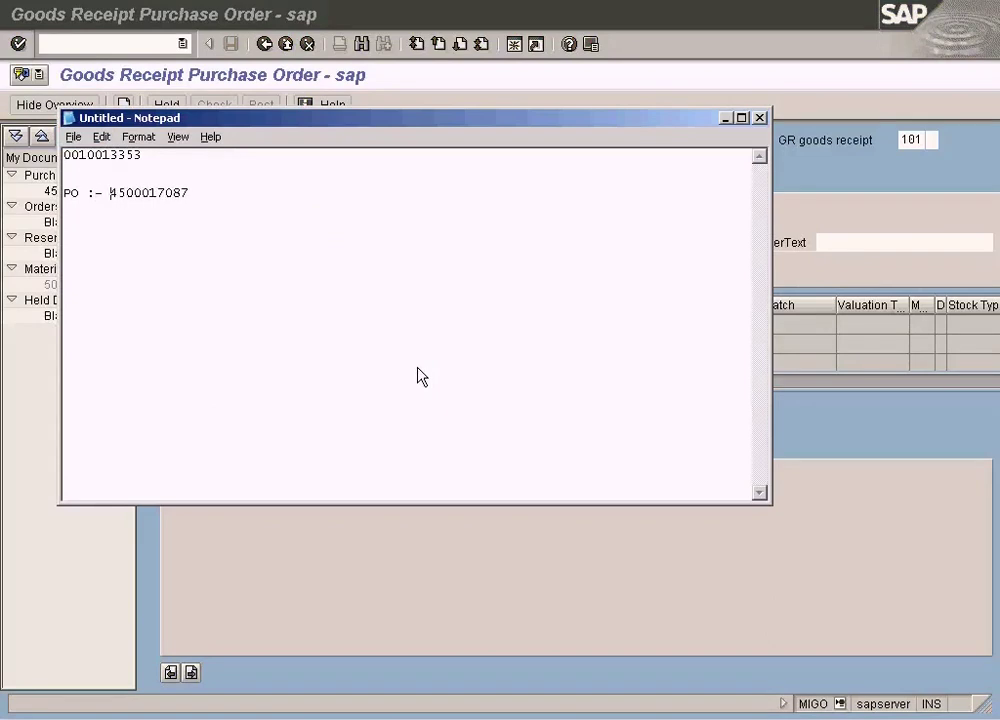
key("ctrl+Home")
type("PR :-")
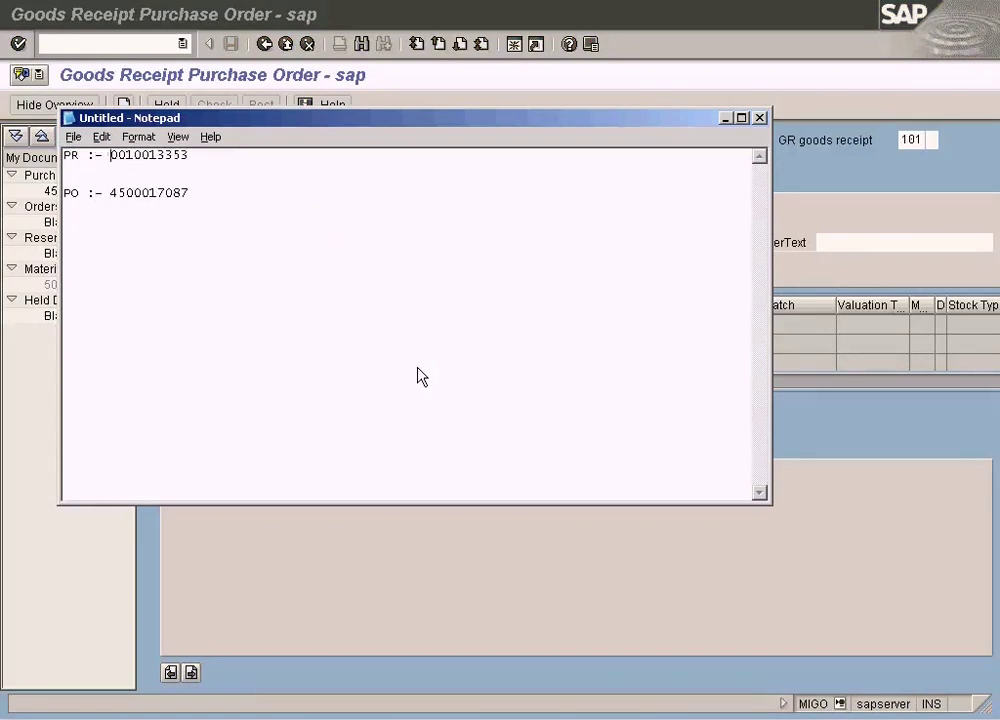
Step: Paste the copied material document number below the purchase order line in the Notepad notes and prefix it with "MIGO :-"
key("ctrl+End")
key("Return")
key("Return")
key("ctrl+v")
key("Home")
type("MIGO ")
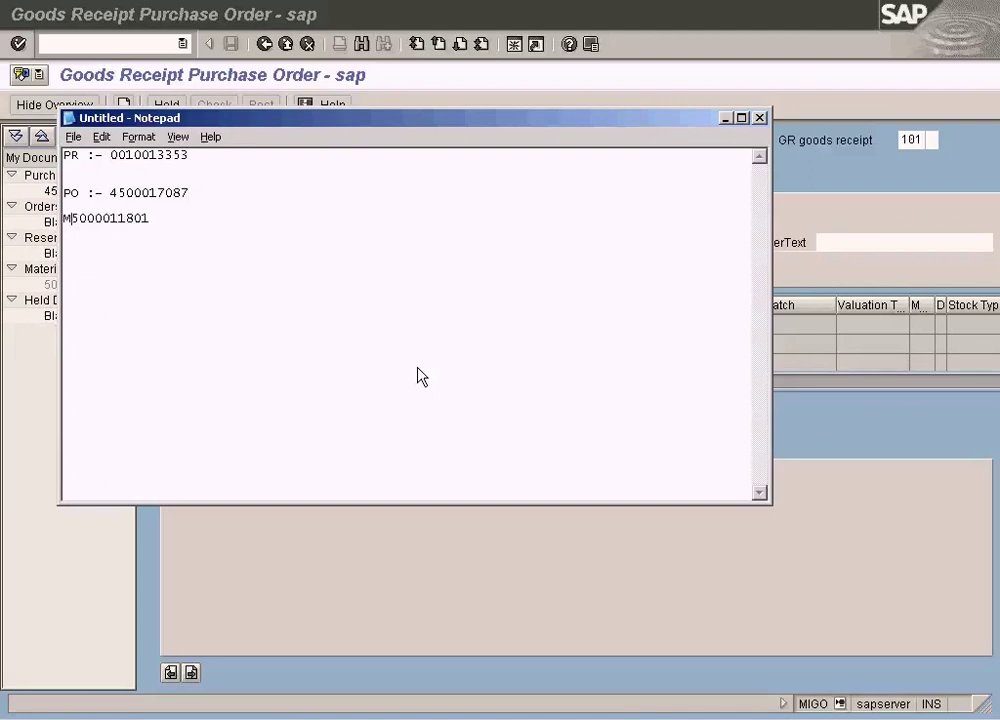
type(":-")
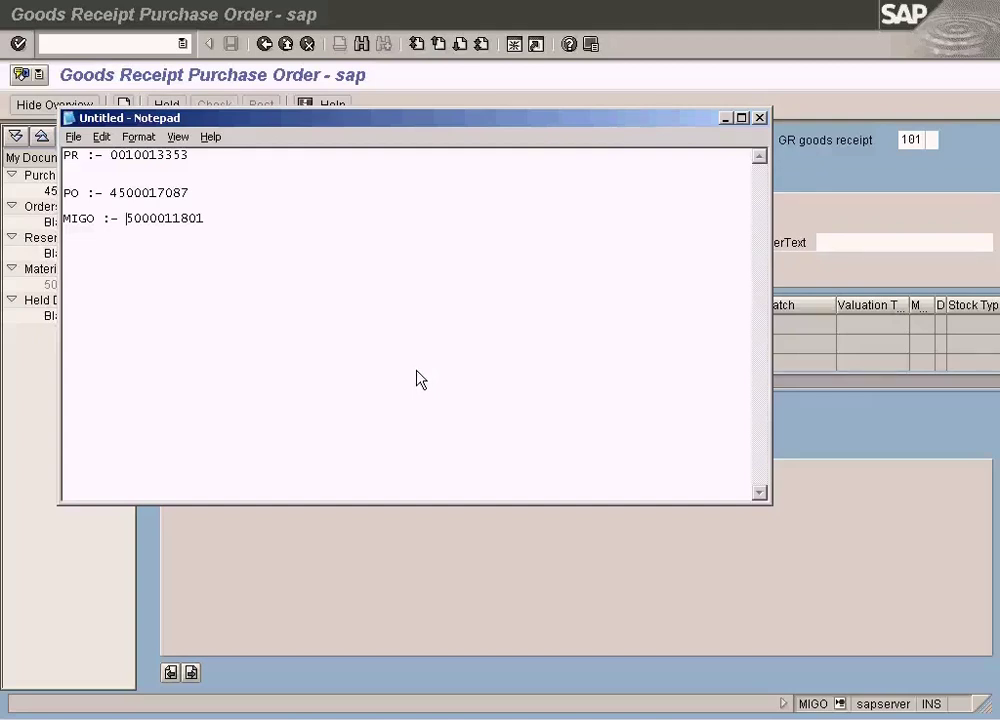
left_click(844, 499)
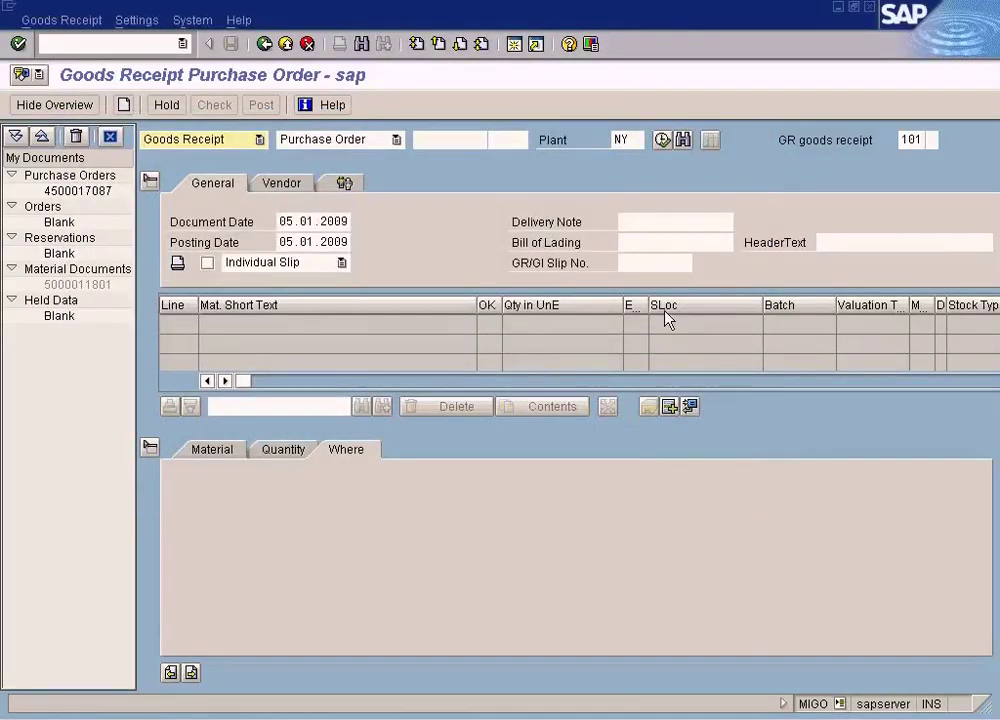
Step: Switch to the SAP MM Training document in Word and review the Purchasing Process topics around "Perform Goods Receipt"
left_click(440, 718)
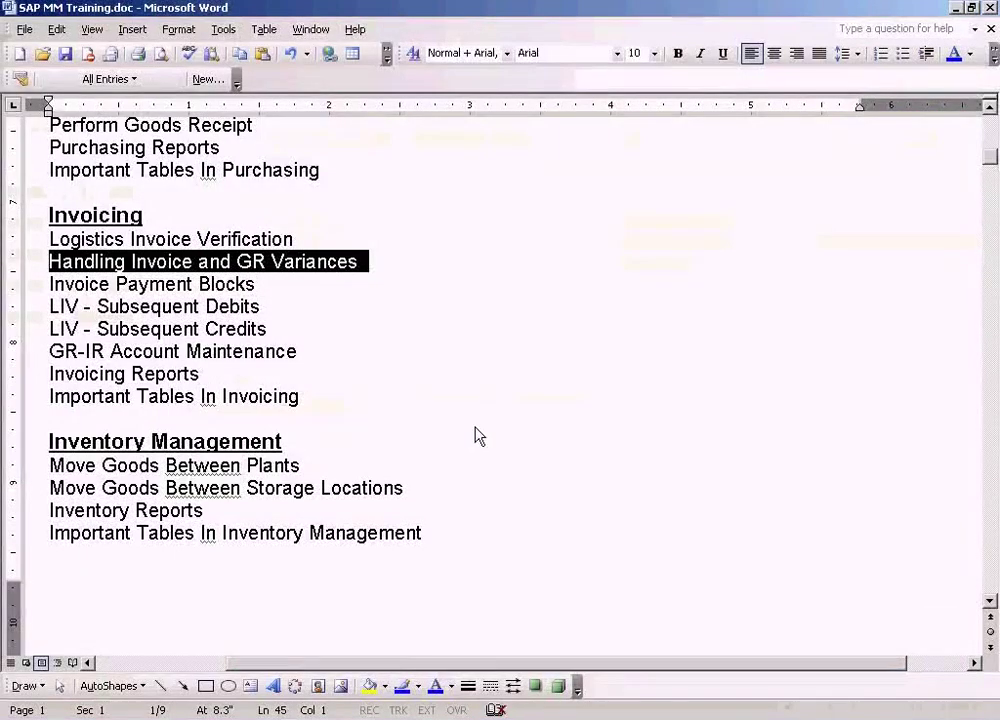
left_click(452, 334)
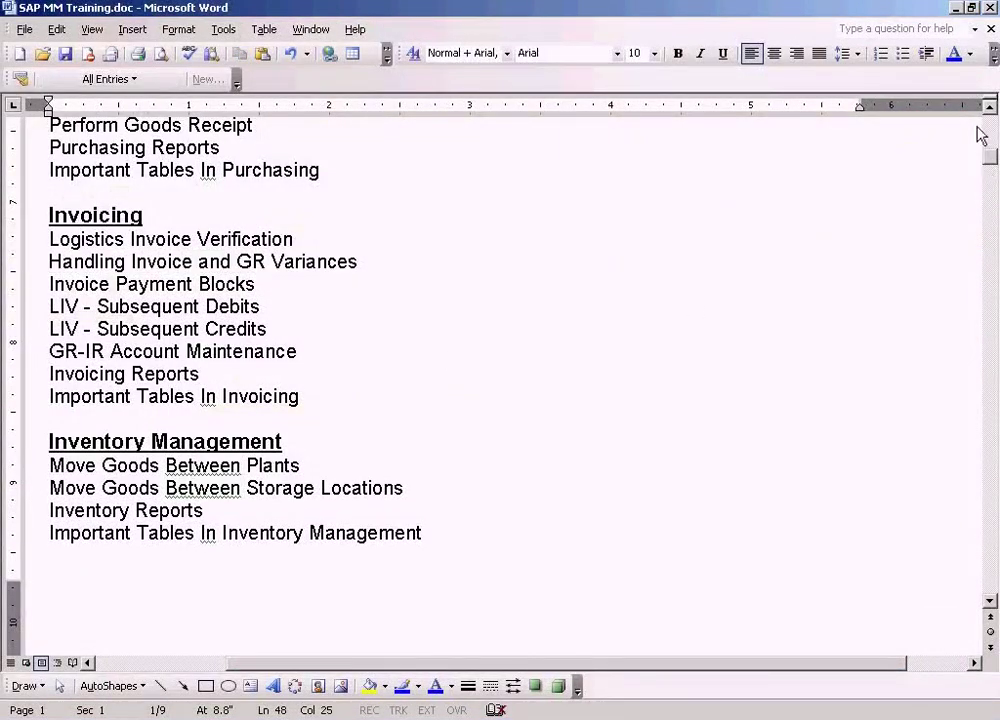
scroll(900, 155, "up", 2)
left_click(286, 256)
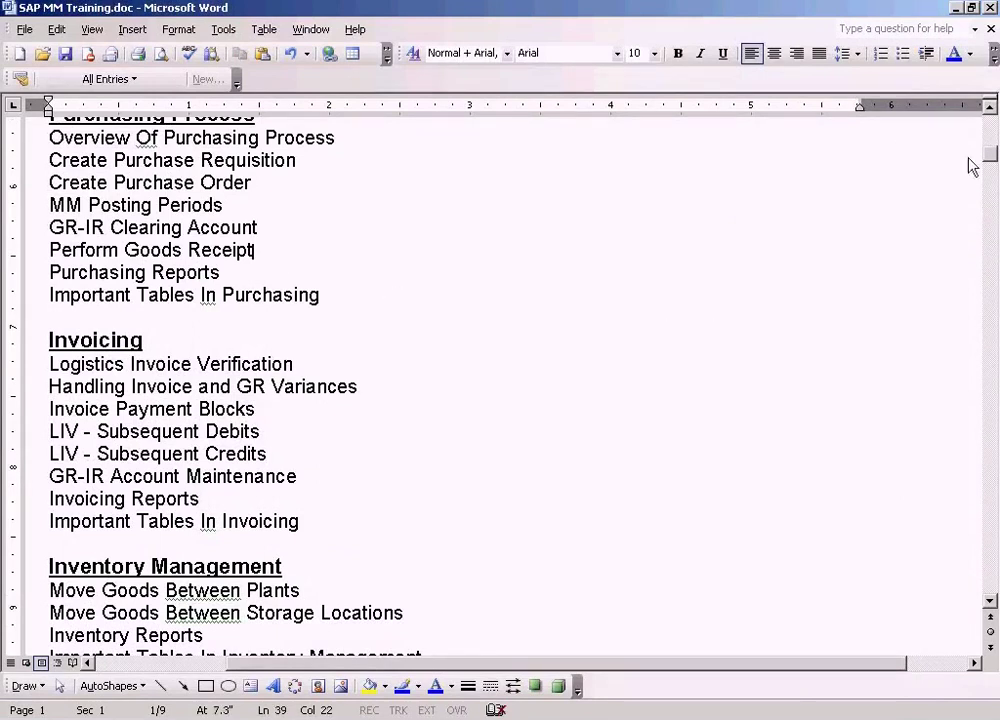
left_click(990, 108)
key("alt+Tab")
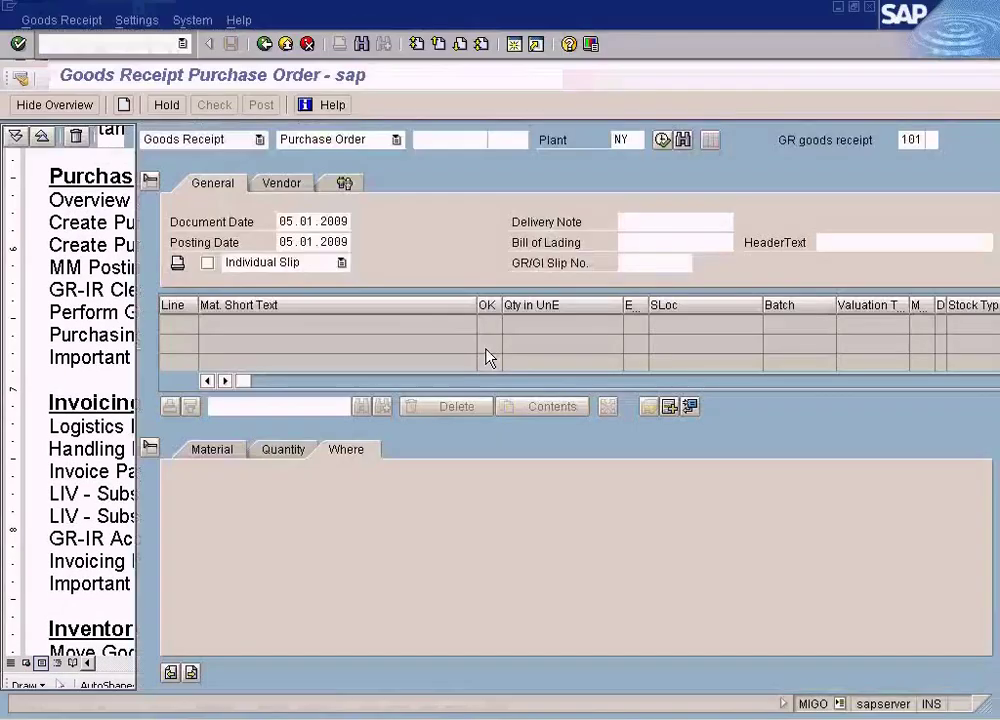
Step: Open a new SAP session and look up the MIGO document number in the Notepad notes
left_click(439, 142)
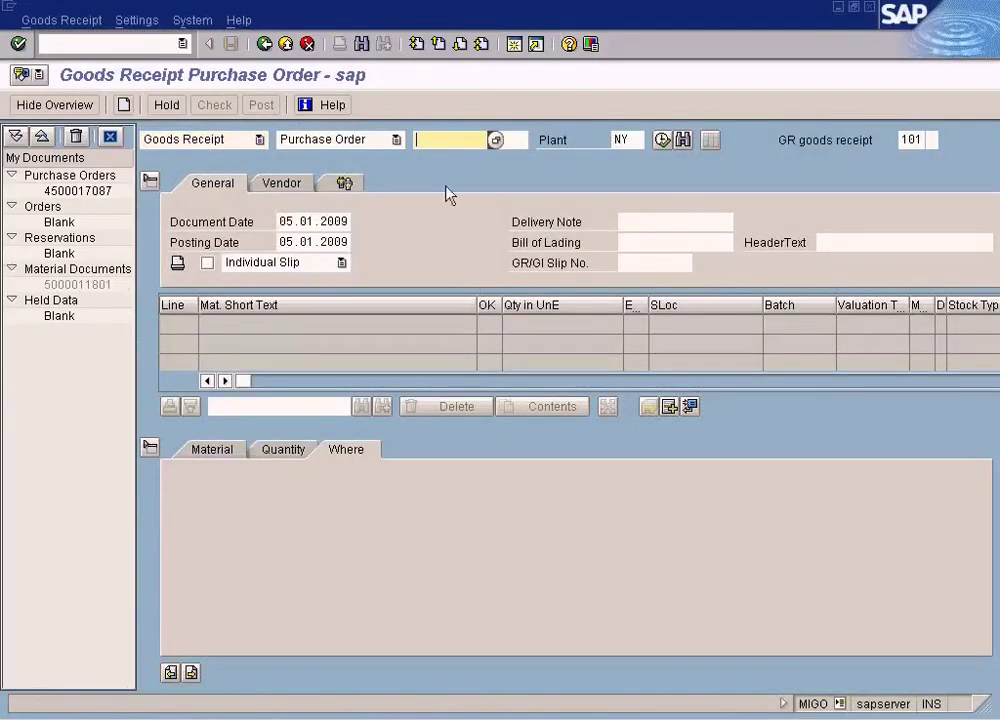
left_click(516, 46)
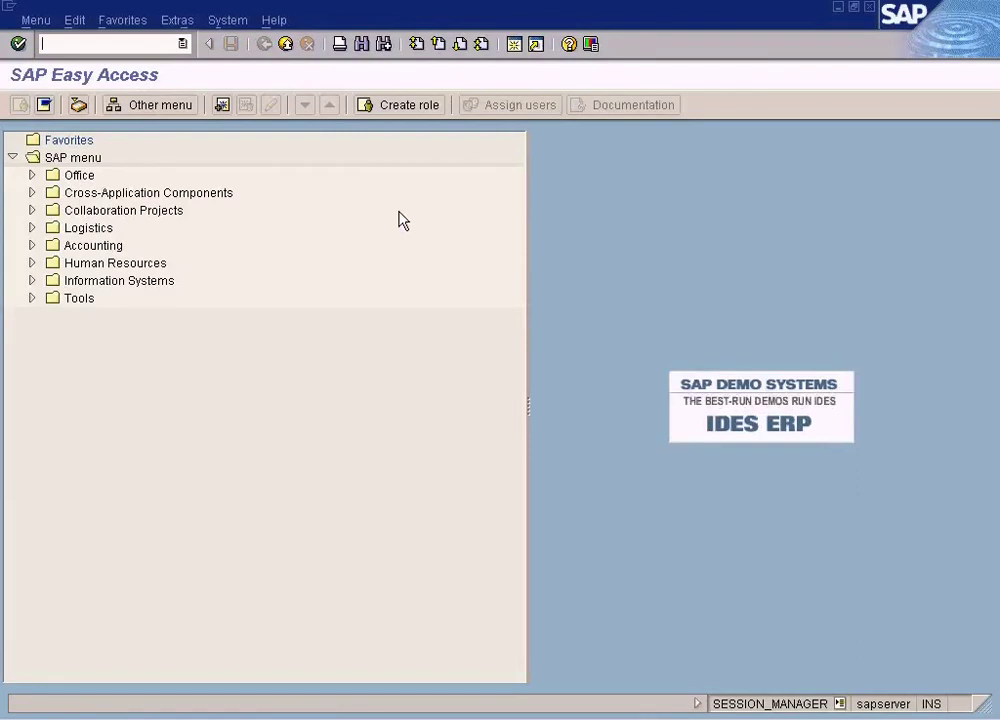
key("alt+Tab")
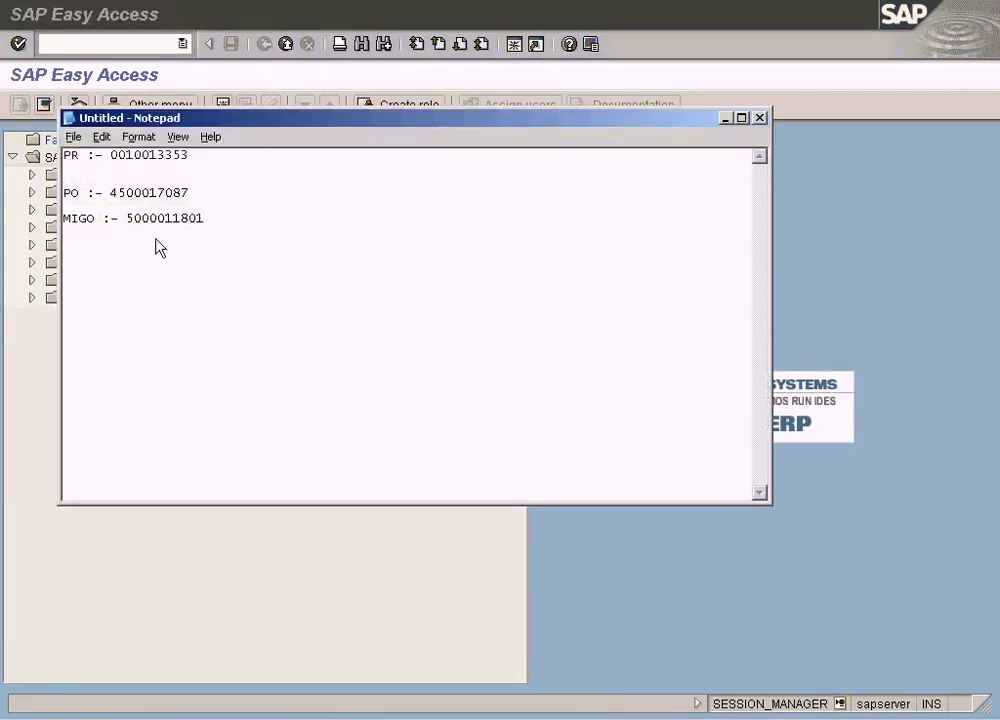
double_click(161, 219)
left_click(22, 387)
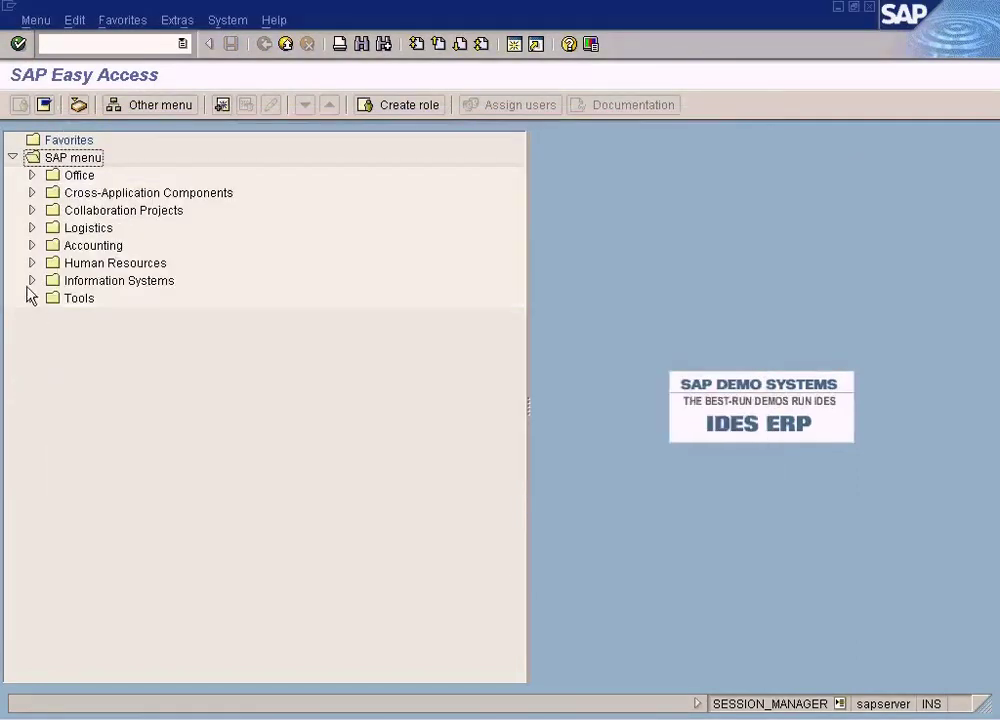
Step: Open the transaction for displaying material documents under Logistics, Materials Management, Inventory Management, Material Document
left_click(31, 228)
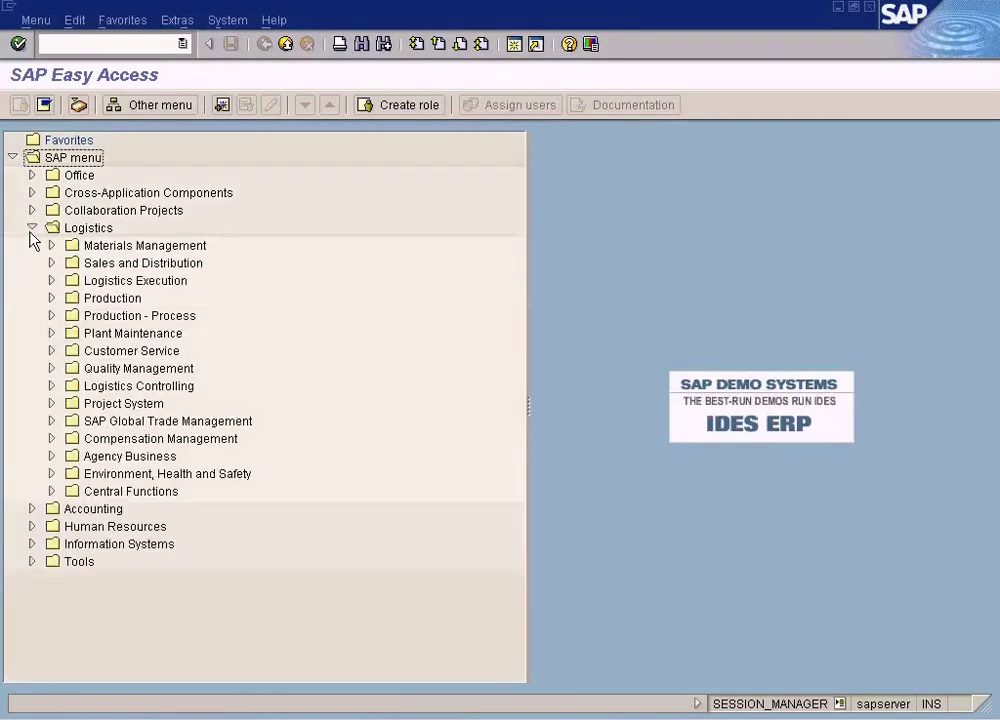
left_click(51, 246)
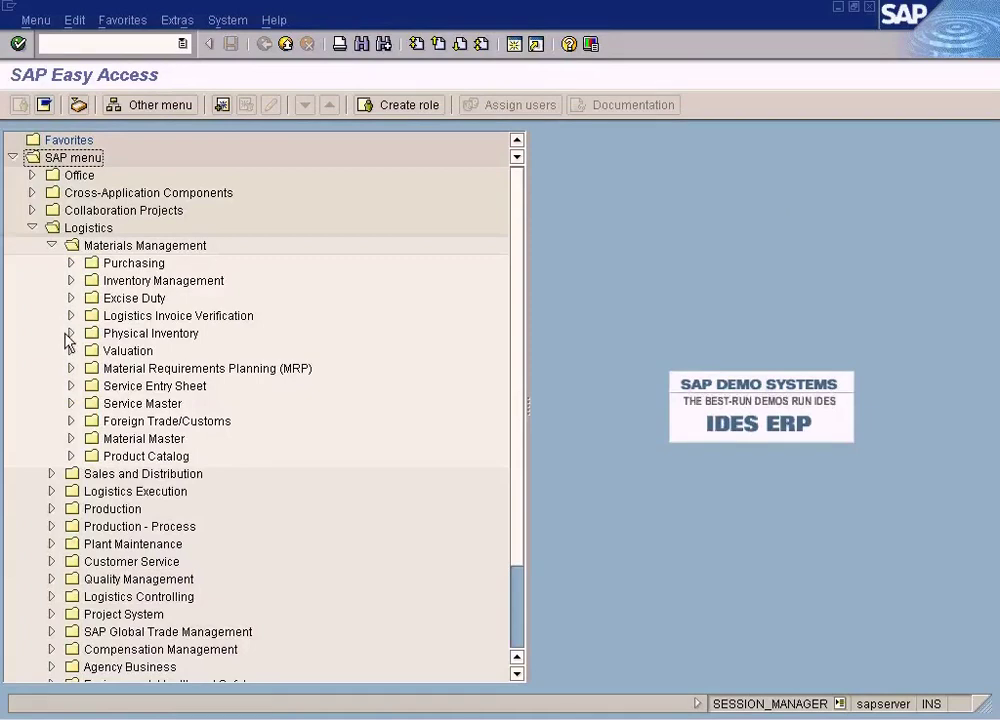
left_click(71, 281)
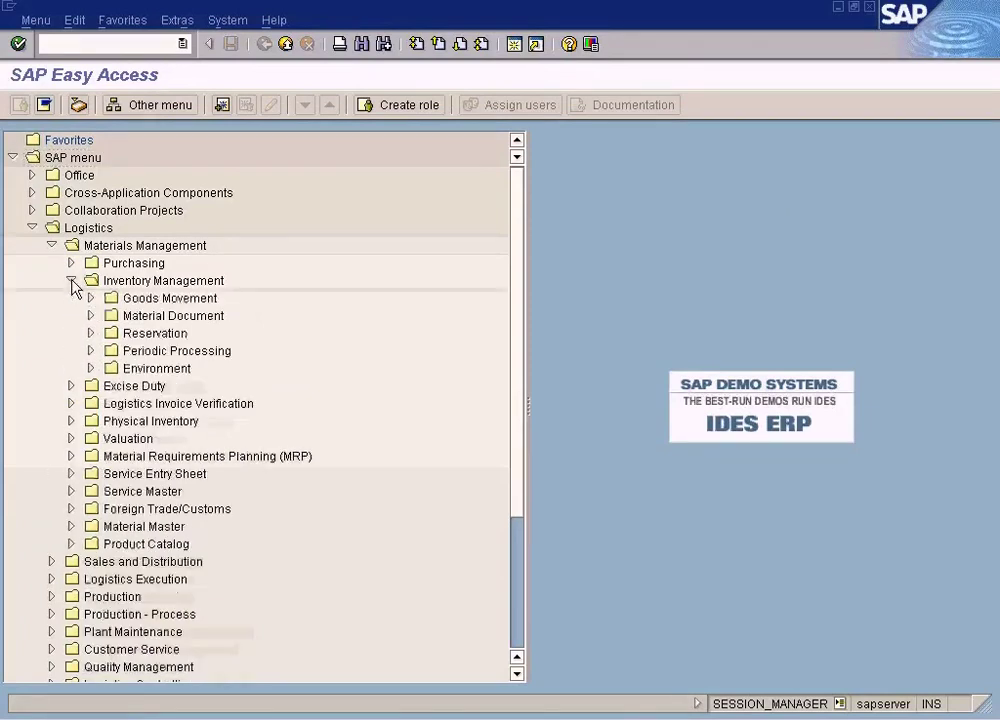
left_click(90, 298)
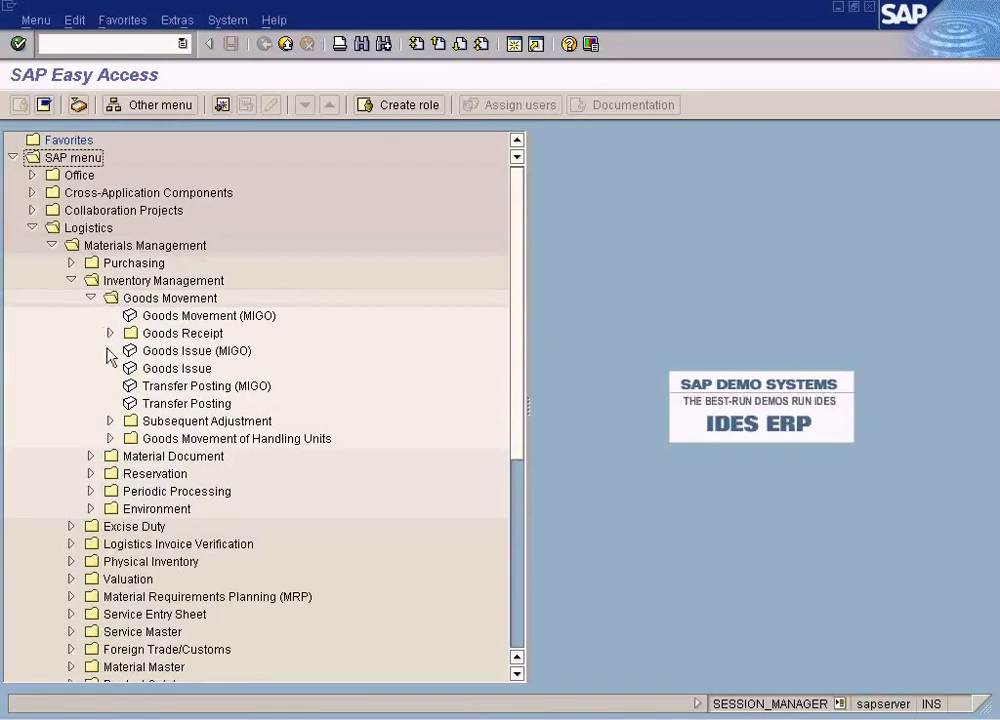
left_click(91, 298)
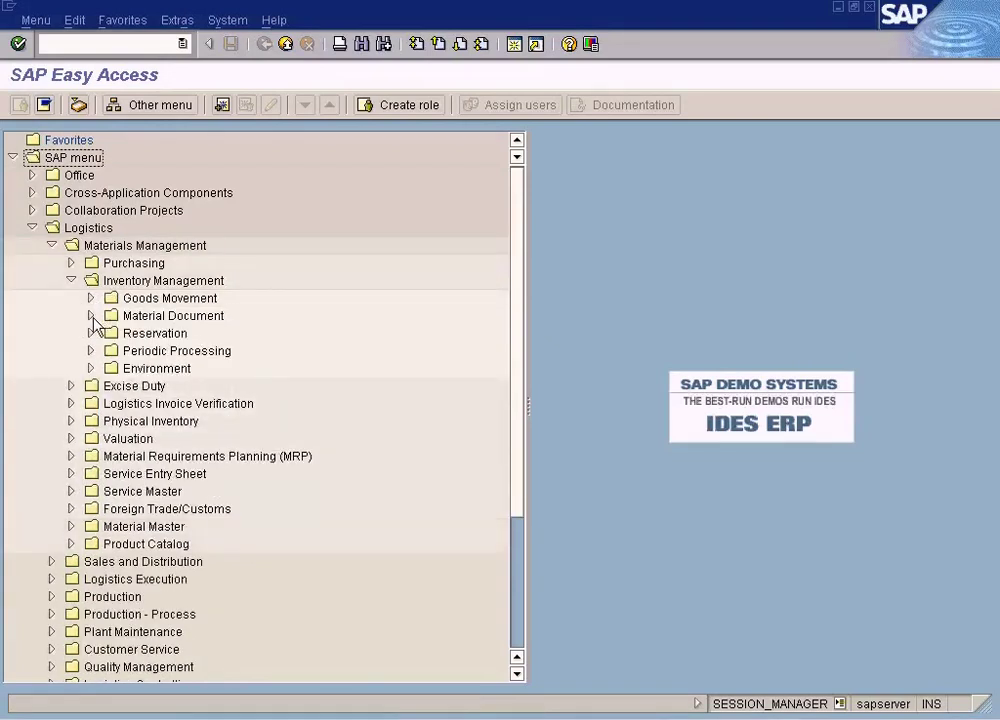
left_click(91, 316)
double_click(161, 352)
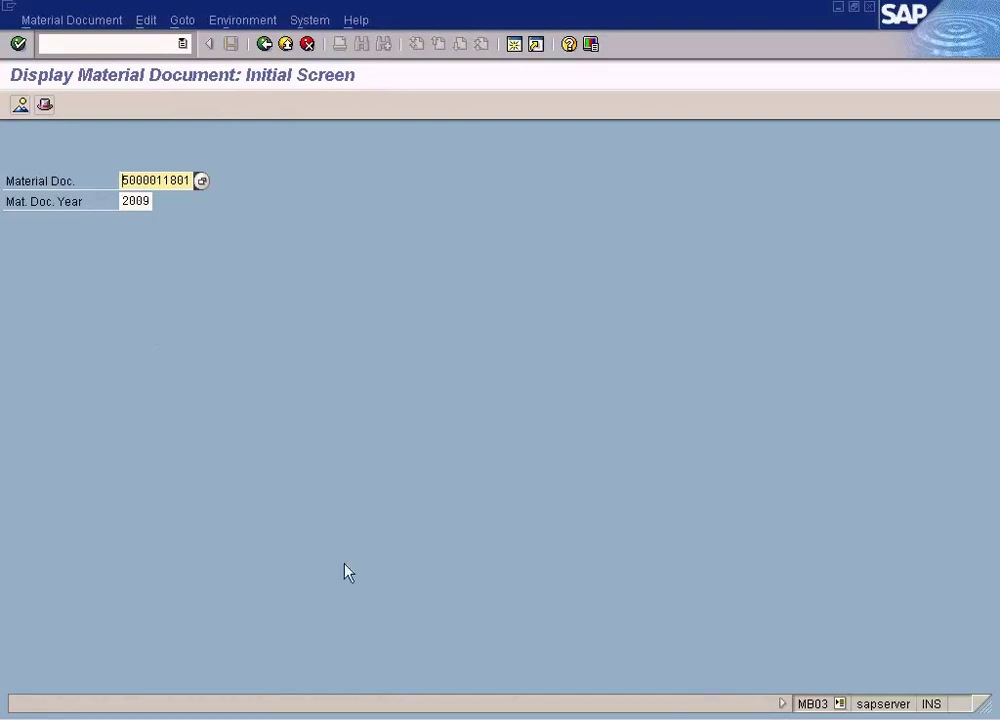
Step: Display the 2009 goods receipt material document and examine its item's quantity, material, storage location and purchase order
left_click(415, 718)
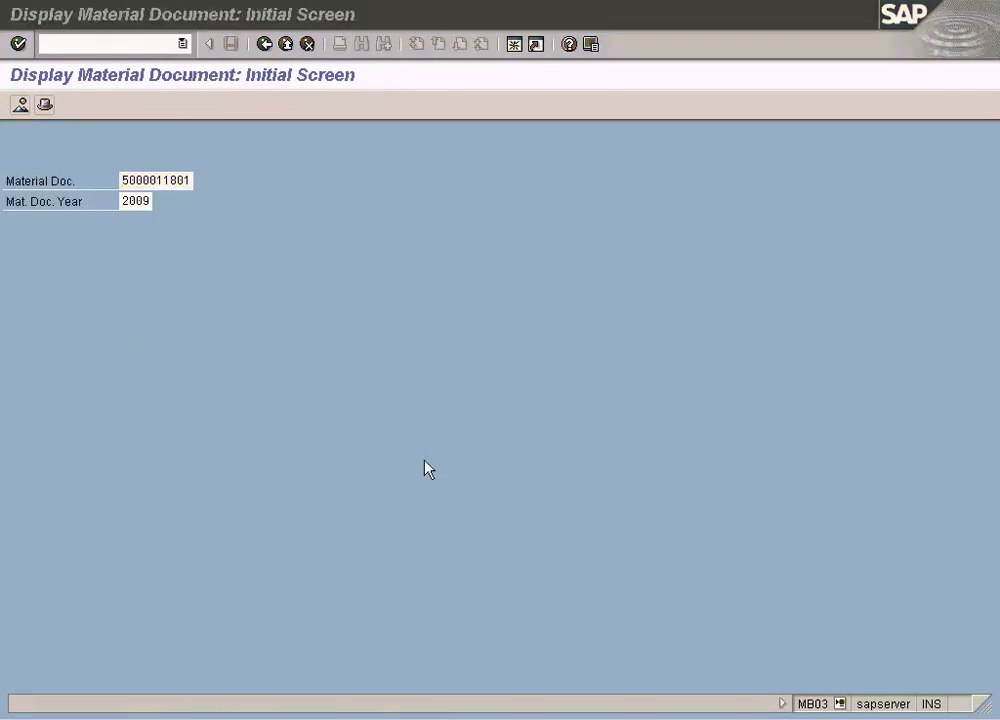
left_click(412, 718)
key("alt+Tab")
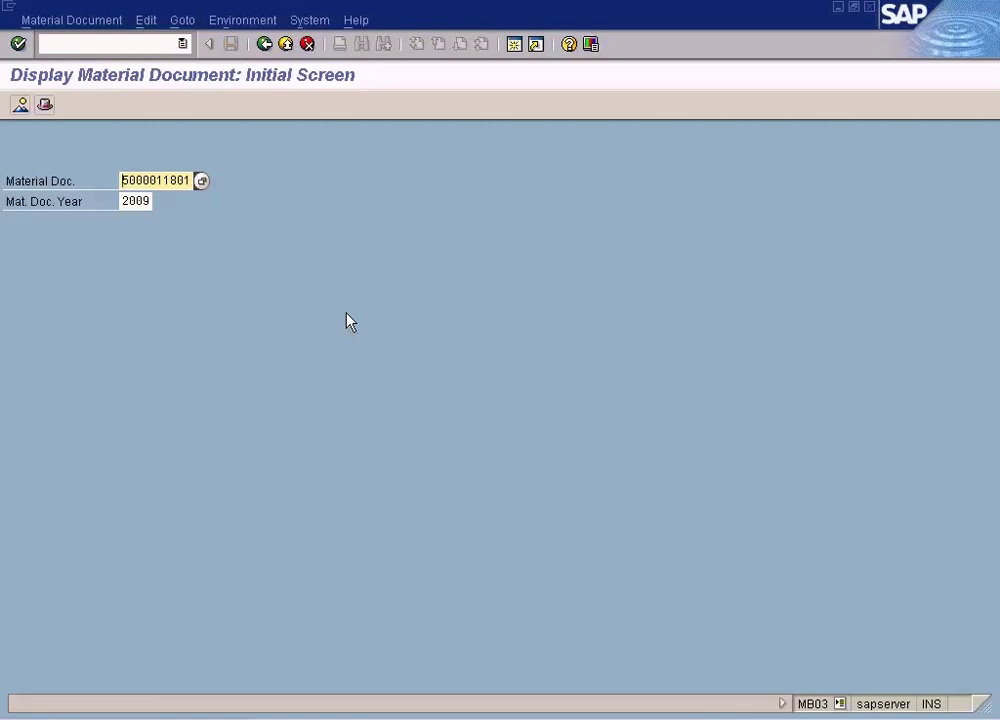
key("Return")
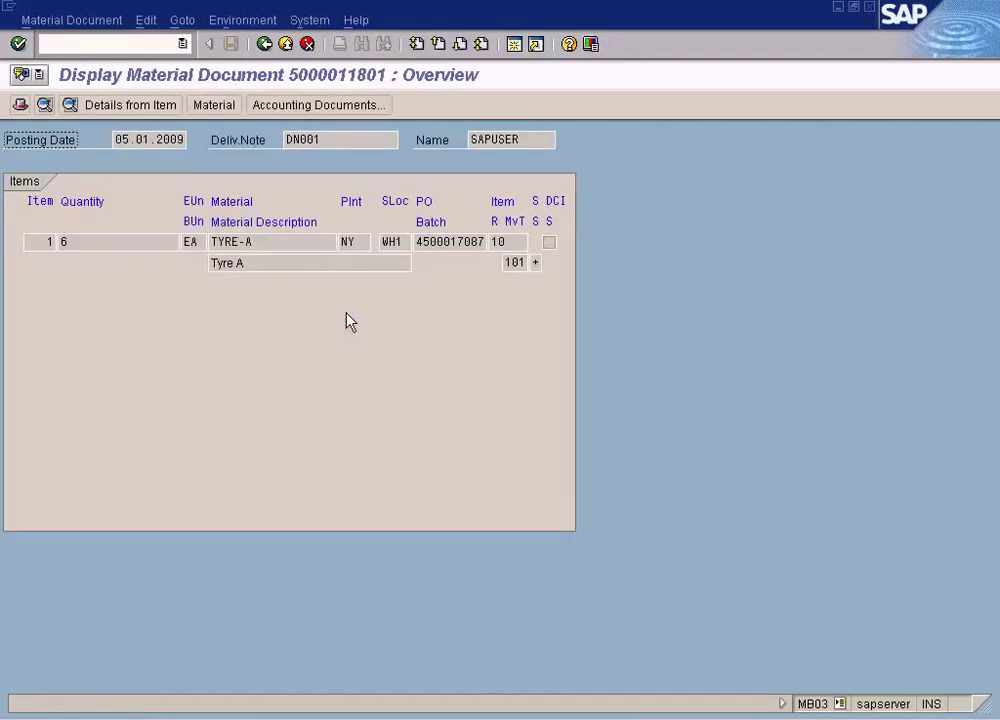
double_click(64, 242)
left_click(257, 244)
left_click_drag(257, 244, 210, 244)
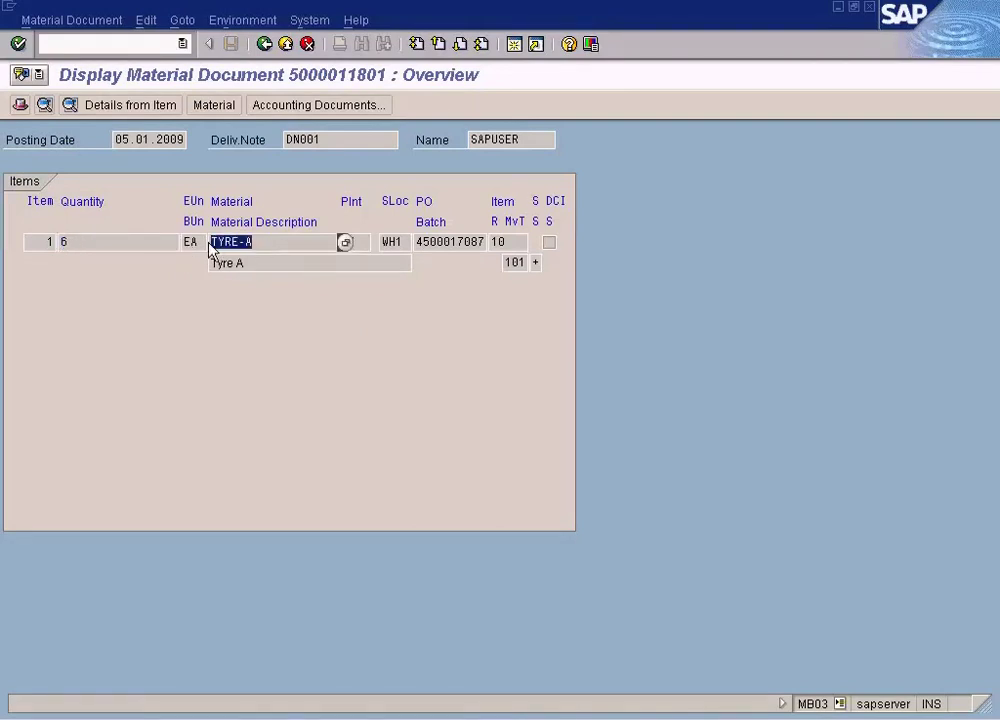
left_click(415, 244)
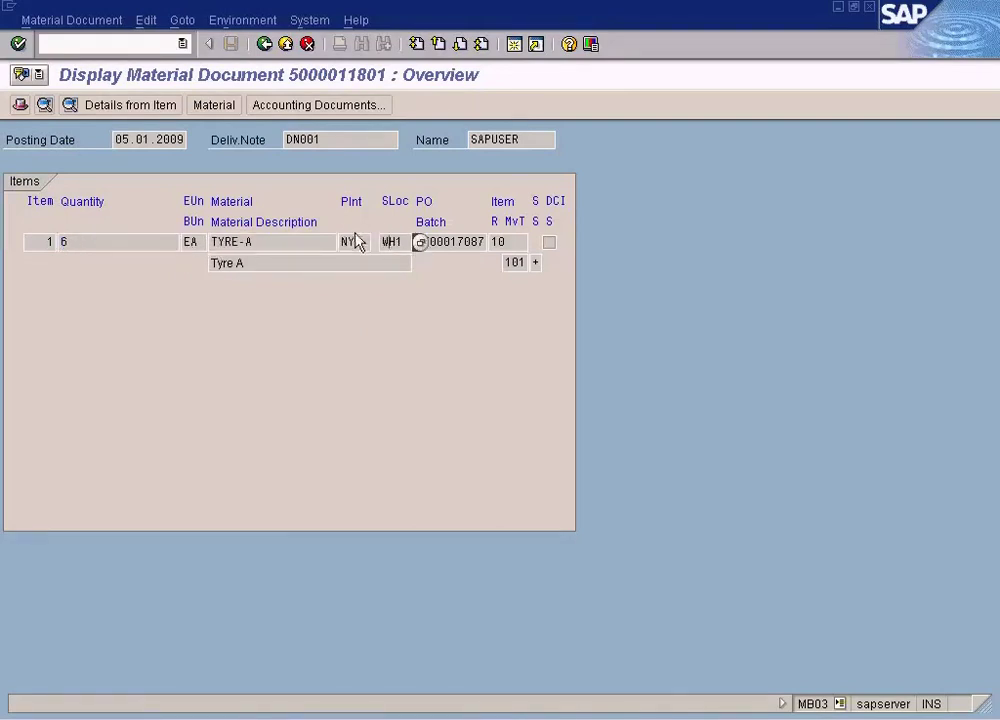
left_click(474, 246)
left_click_drag(418, 240, 488, 240)
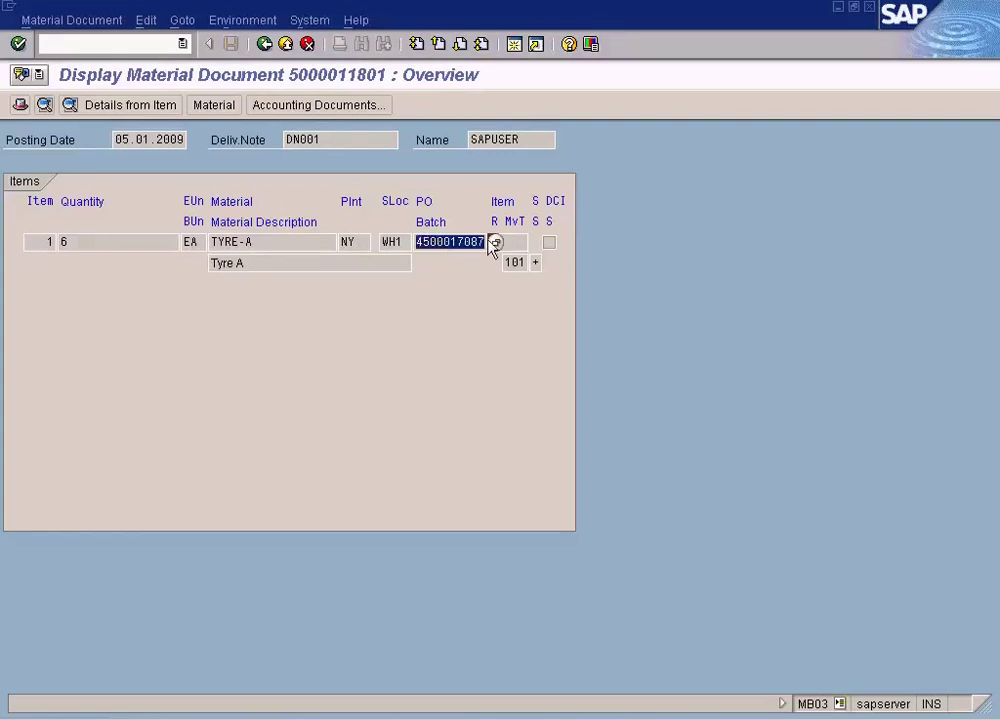
Step: List the material document's related accounting documents and open the entry of type Accounting document
left_click(320, 105)
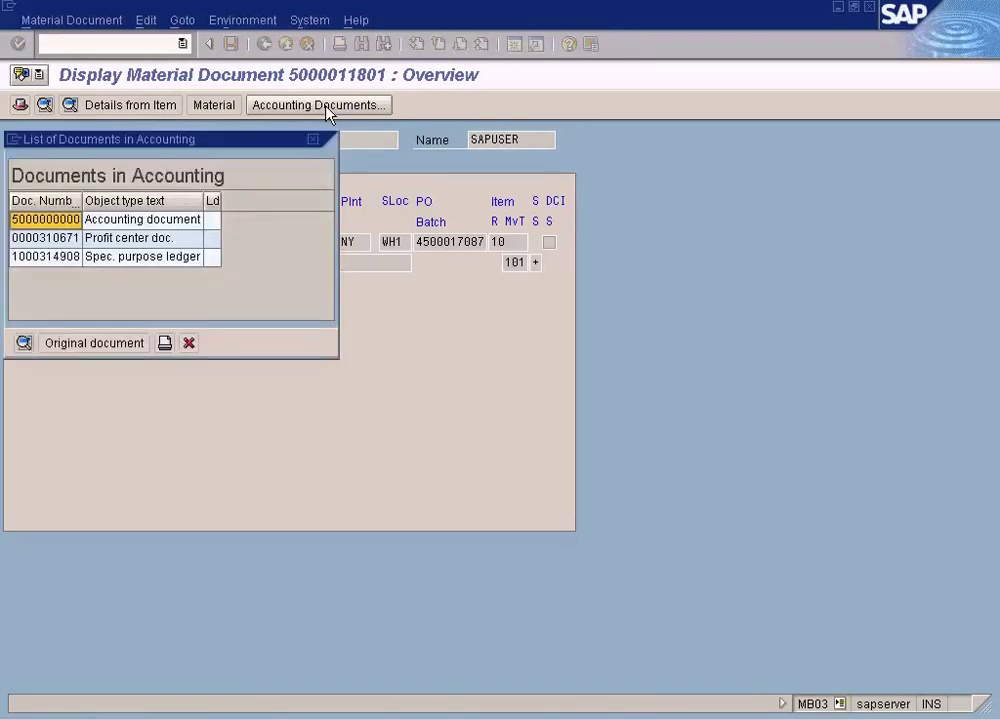
left_click(170, 230)
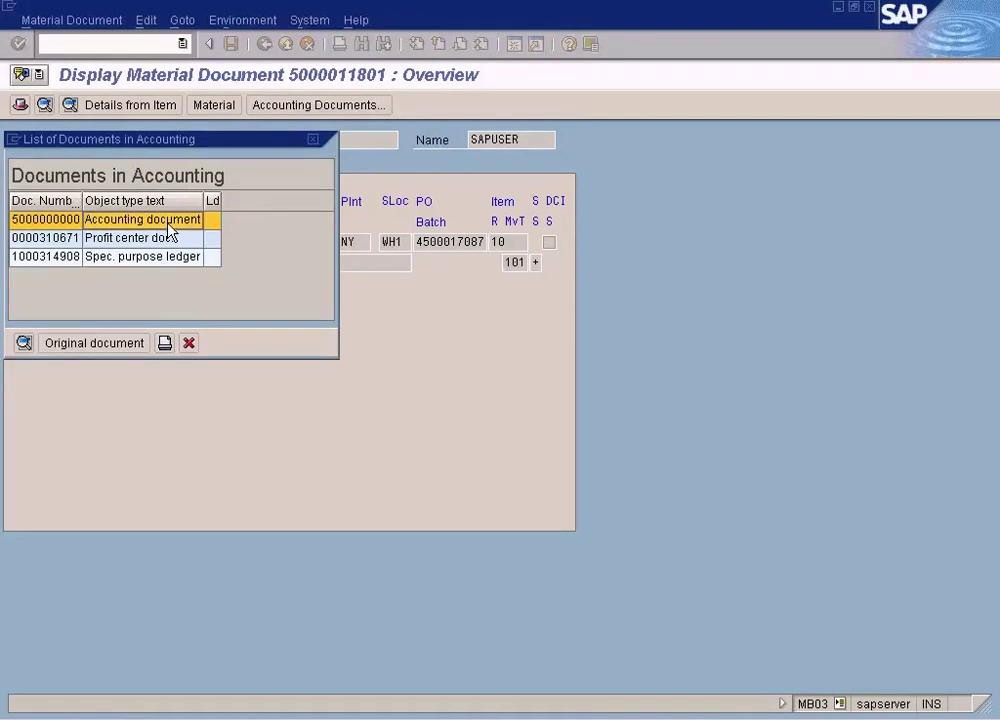
double_click(170, 230)
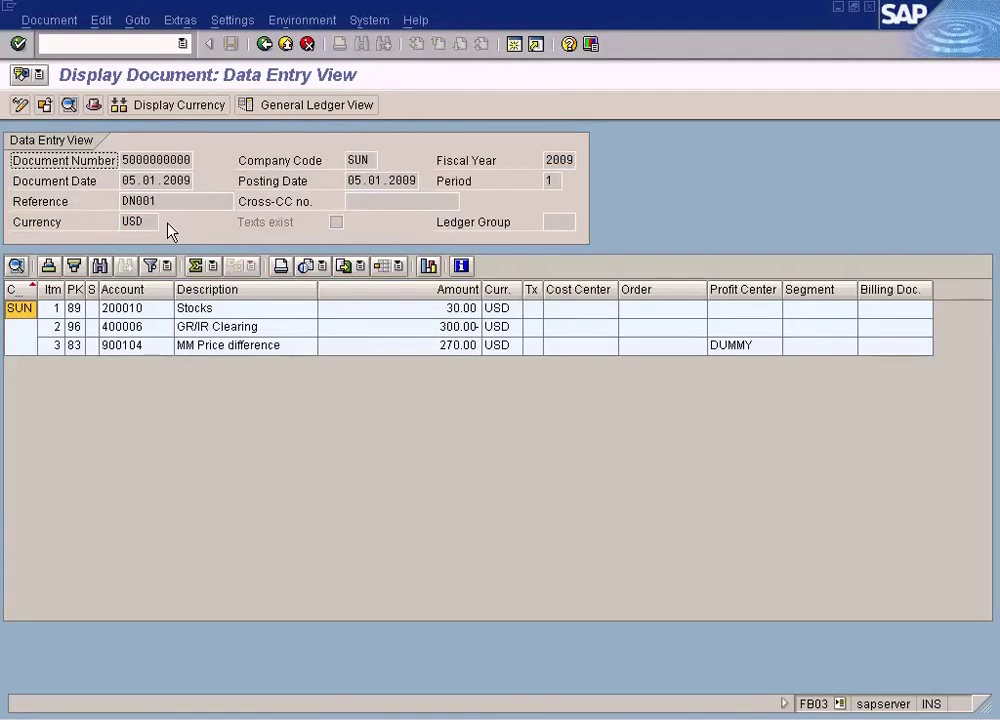
Step: Examine the amounts posted to the Stocks, GR/IR Clearing and MM Price difference accounts in the accounting document
left_click(229, 316)
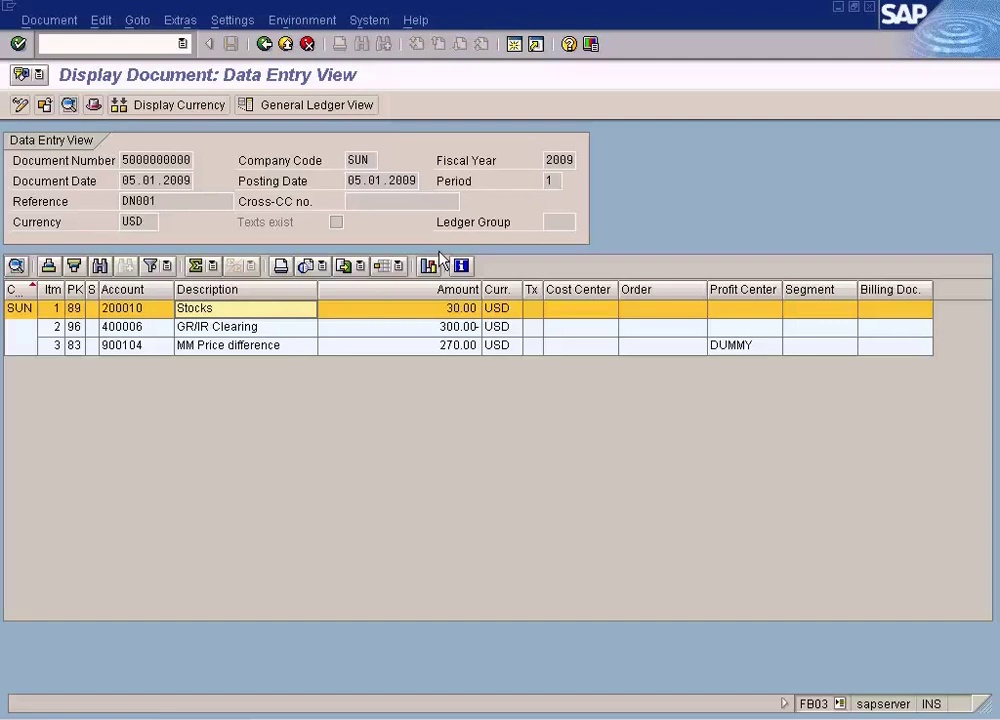
left_click(434, 327)
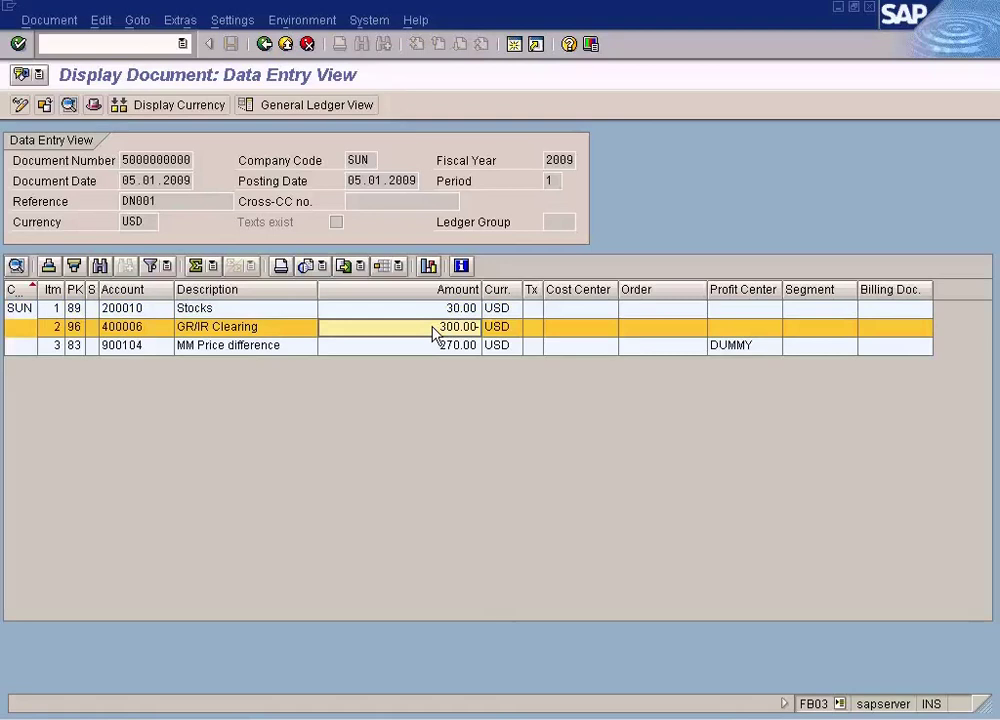
left_click(430, 346)
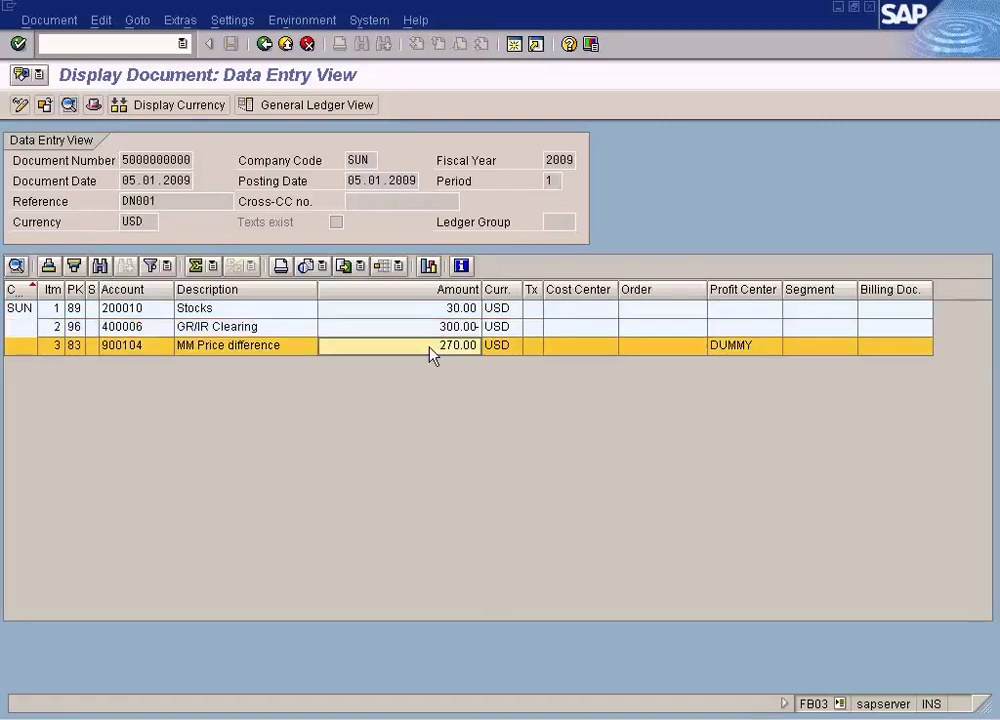
left_click(427, 334)
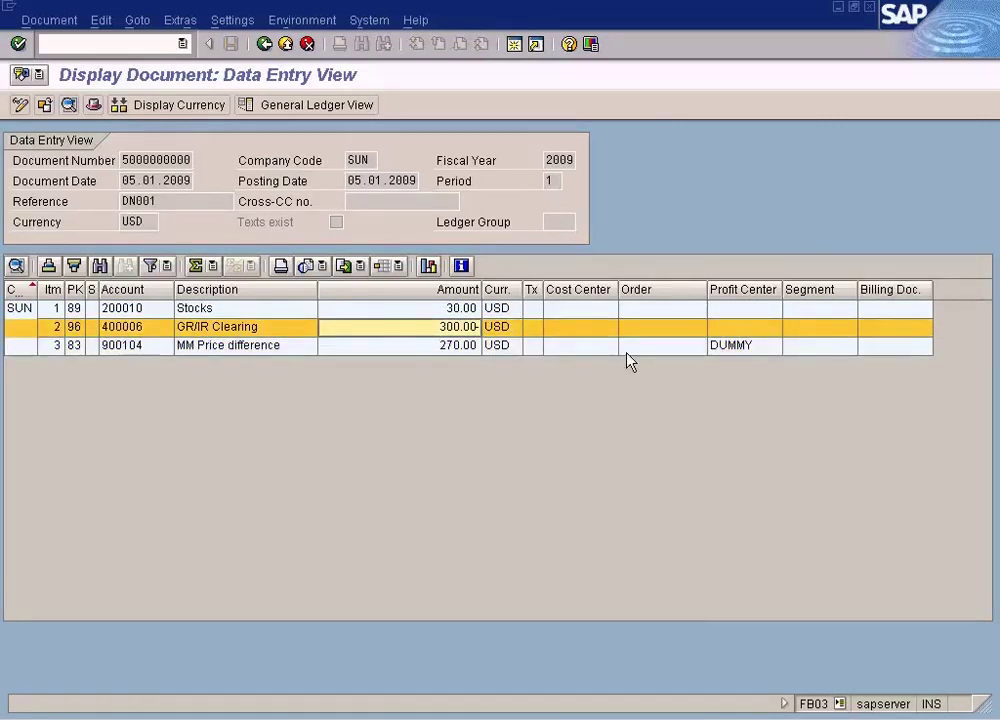
left_click(451, 312)
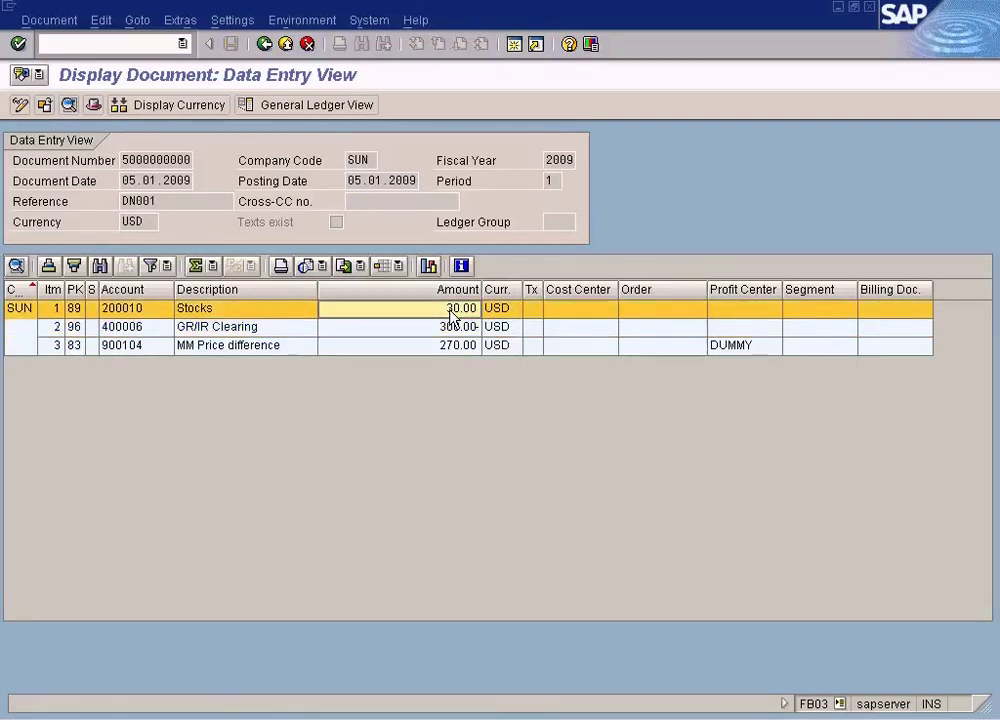
left_click(458, 332)
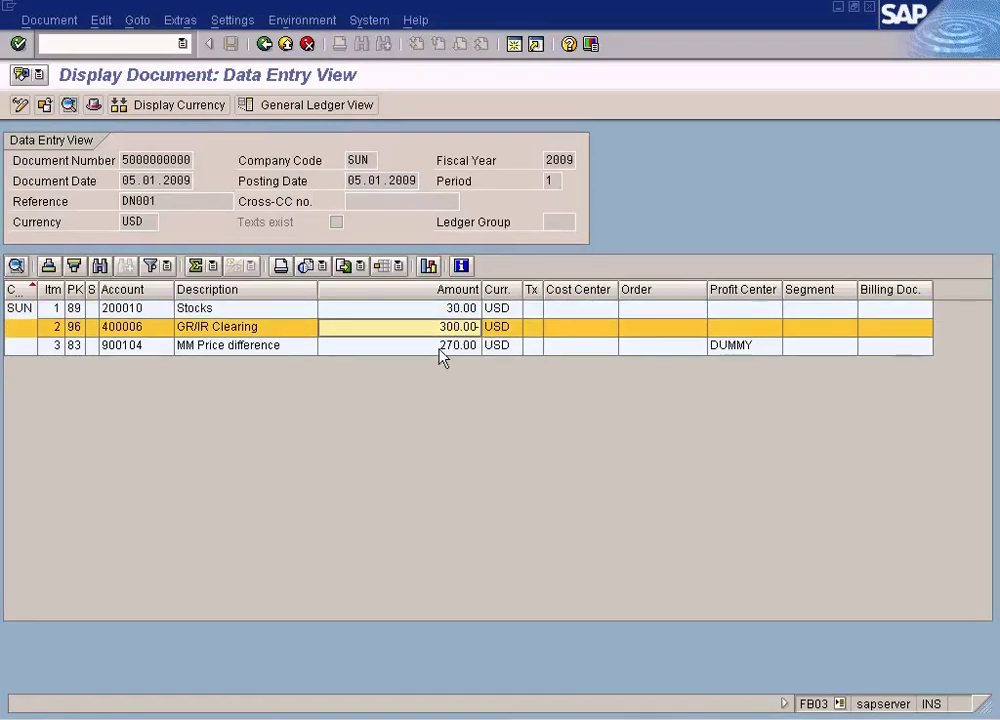
left_click(440, 349)
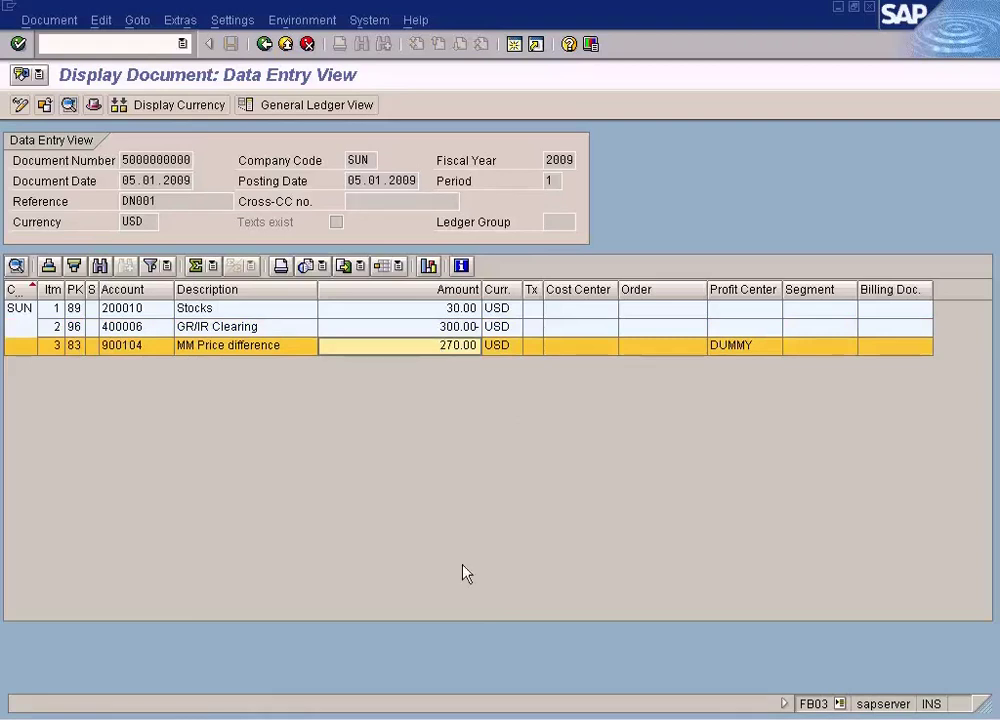
left_click(224, 331)
Step: Check the GR-IR Clearing Account topic in the Word training outline, and return to the accounting document's price difference line
left_click(408, 716)
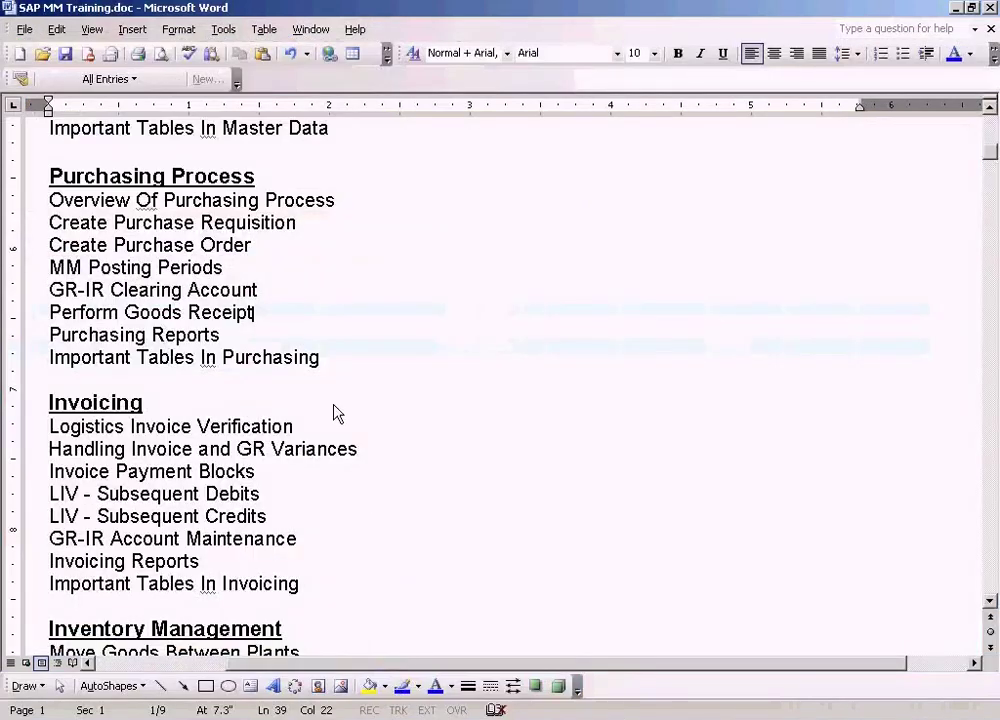
left_click(214, 297)
key("alt+Tab")
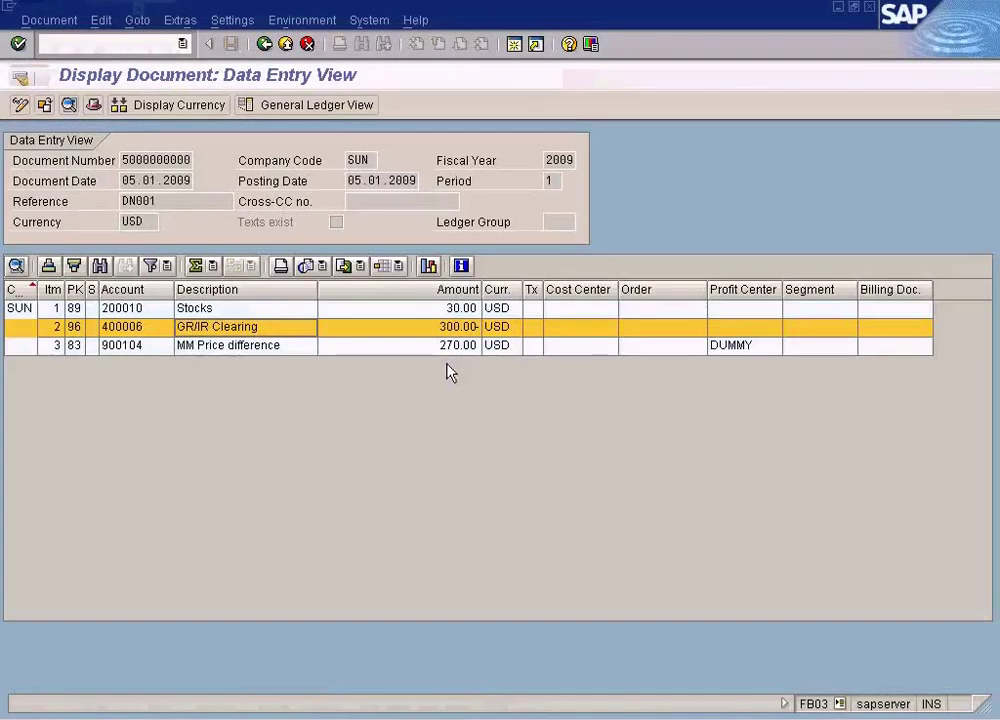
left_click(447, 352)
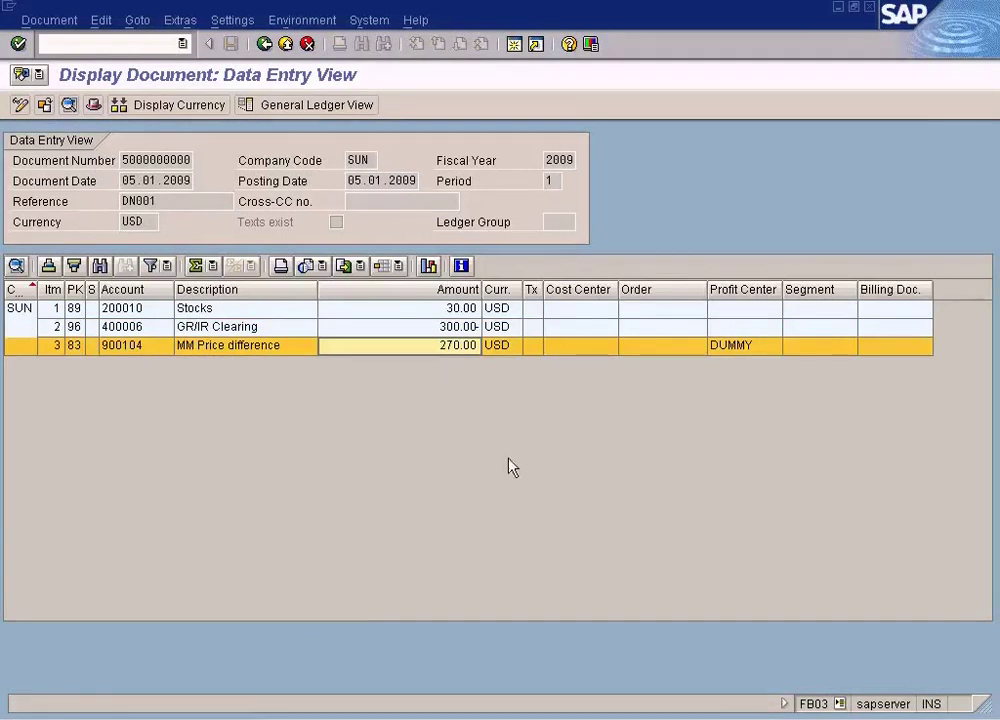
Step: Switch to Paint and review the Overview Of Purchasing Process diagram from the purchase requisition stage onward
left_click(494, 718)
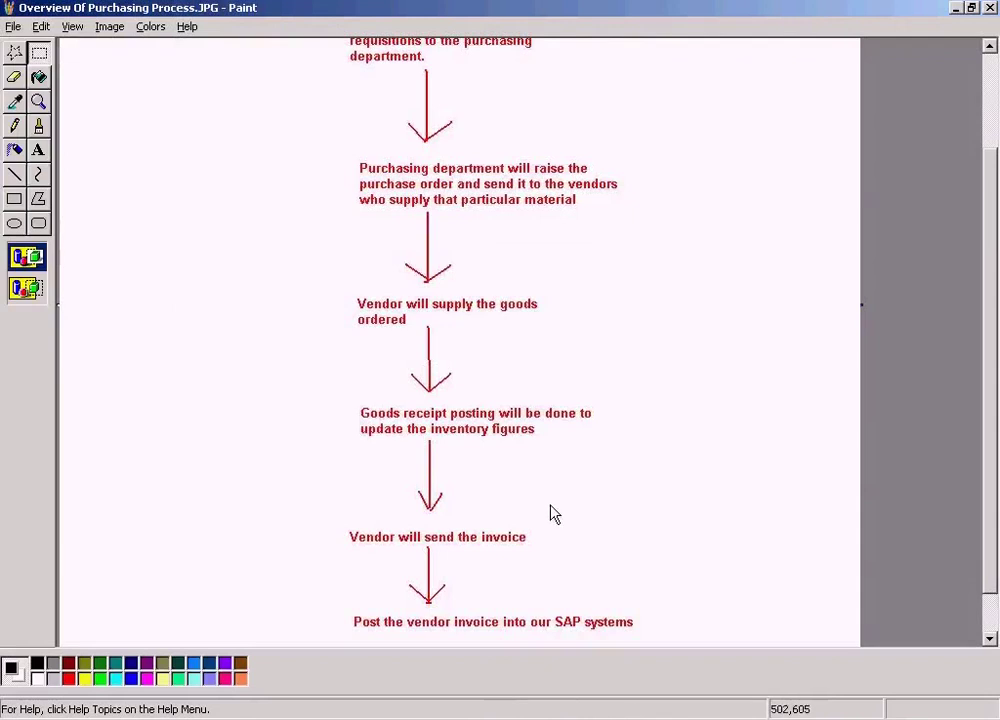
left_click(994, 125)
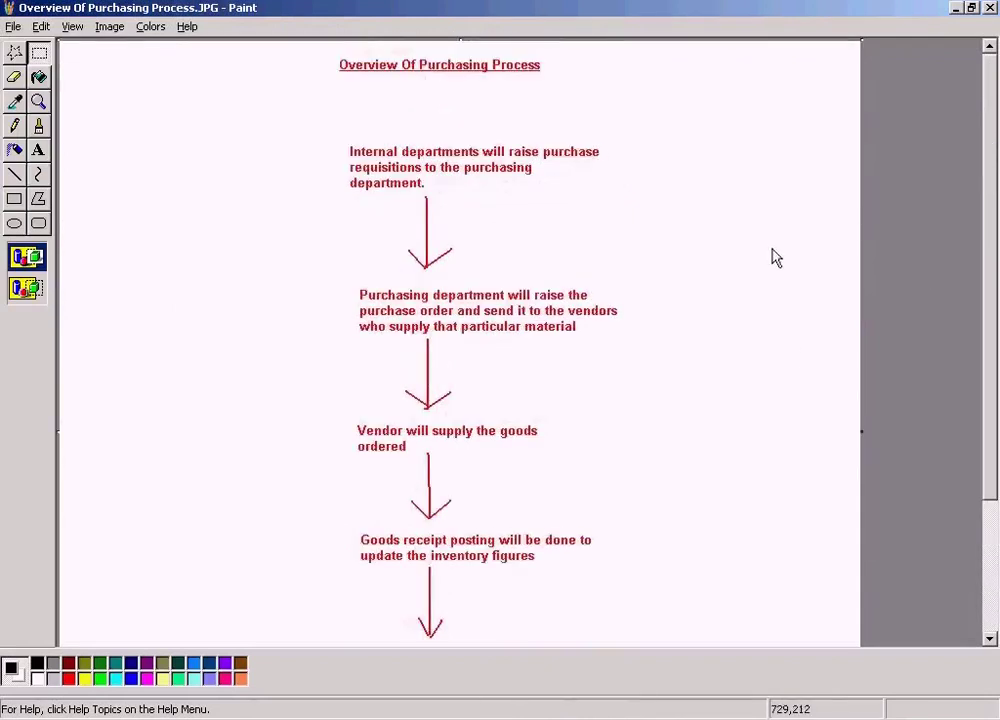
left_click_drag(991, 230, 991, 257)
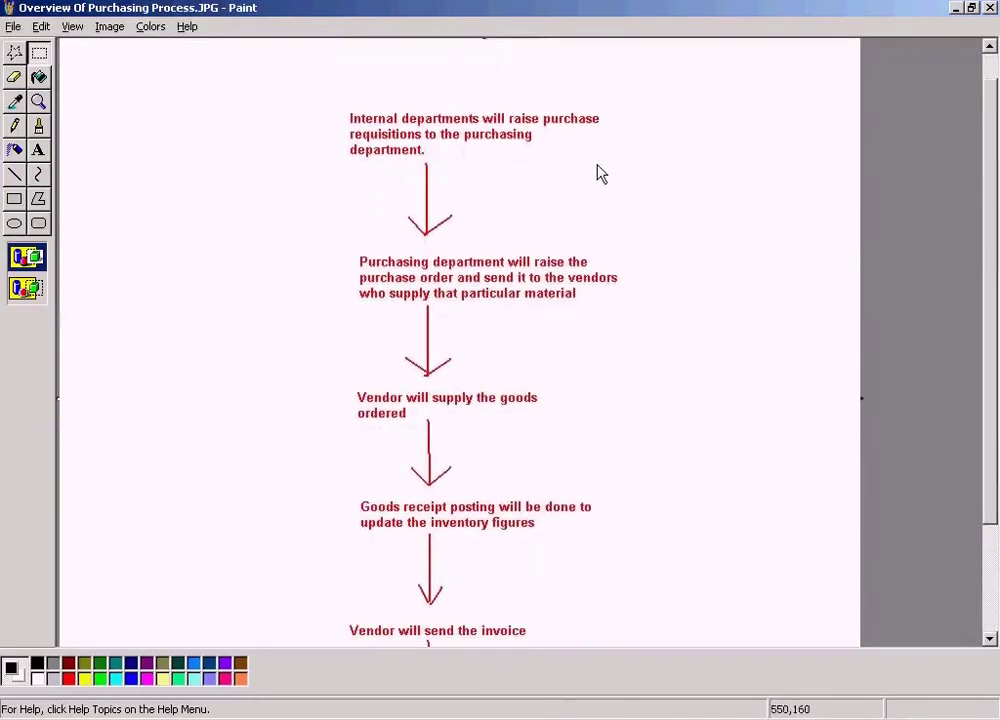